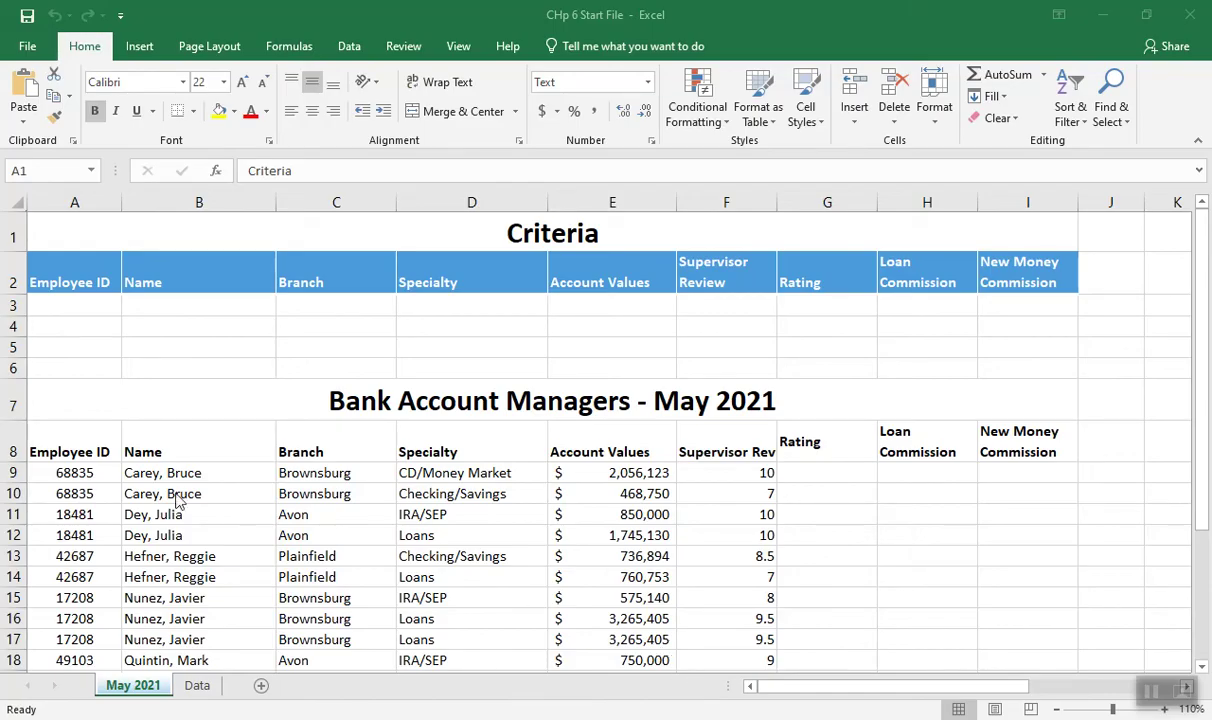
Format the range A8:F20 on the May 2021 sheet as a table with headers, using a blue Medium table style
click(70, 443)
drag(70, 445, 721, 623)
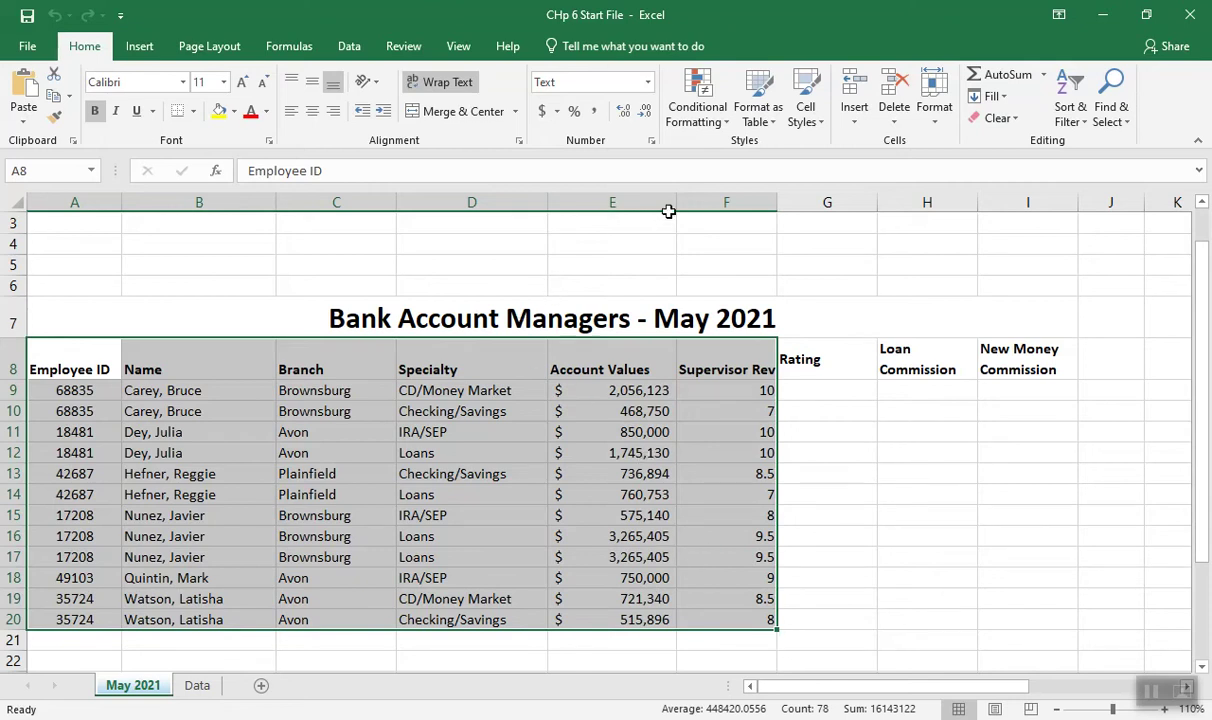
click(771, 121)
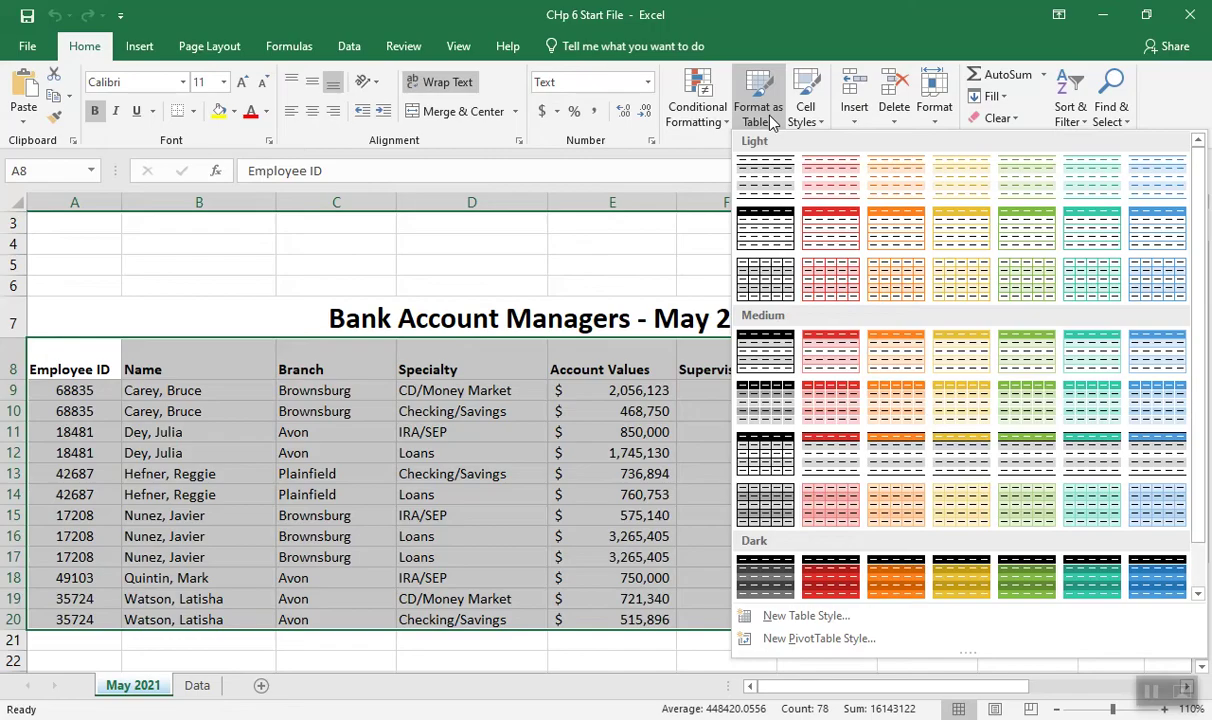
click(1146, 402)
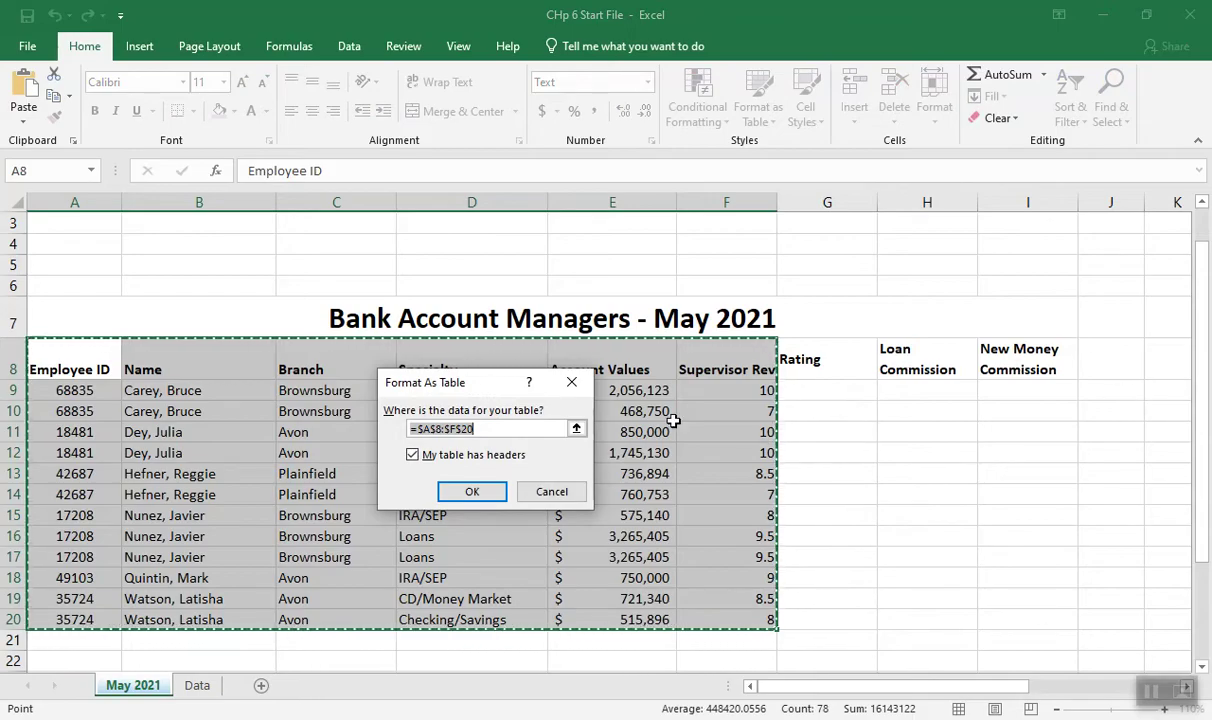
click(469, 493)
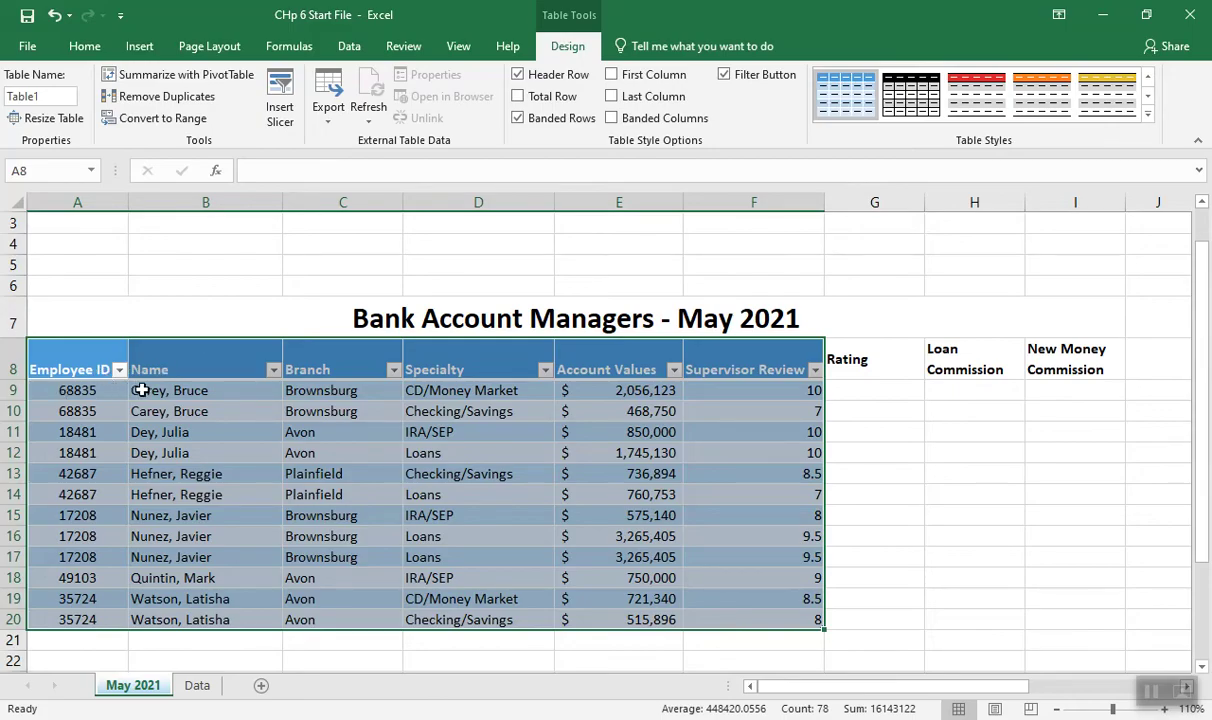
drag(65, 390, 795, 392)
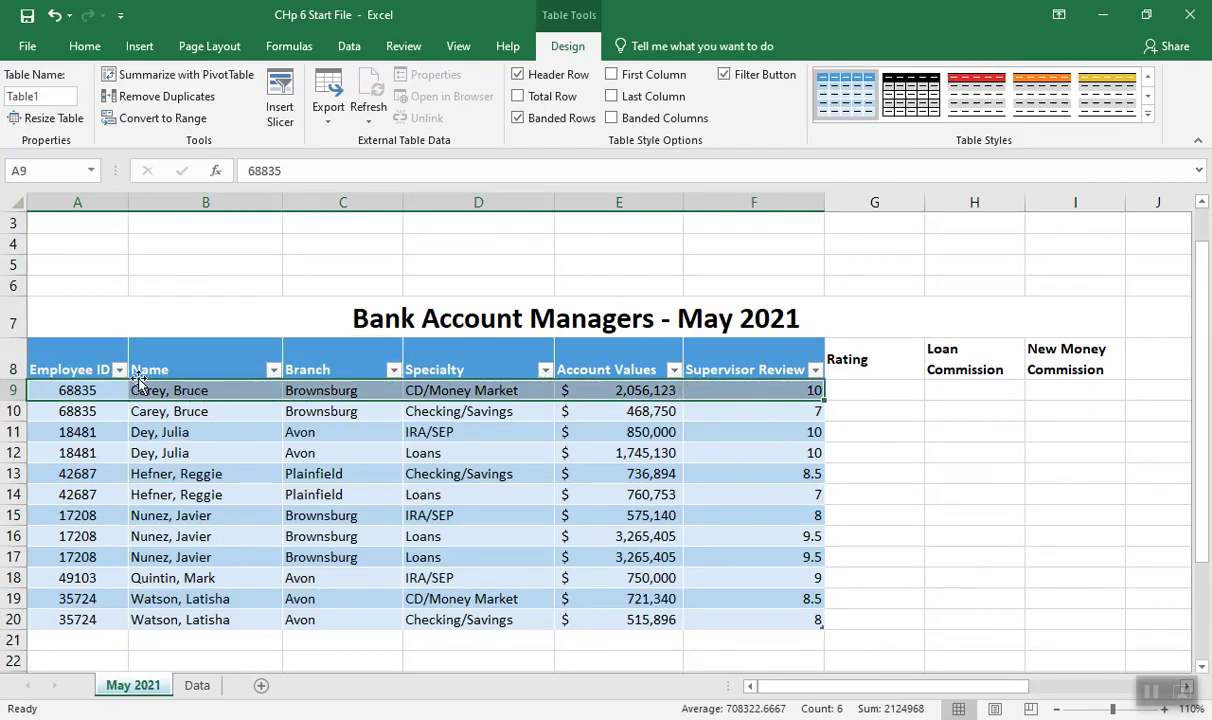
click(80, 362)
drag(150, 370, 748, 359)
drag(619, 360, 611, 628)
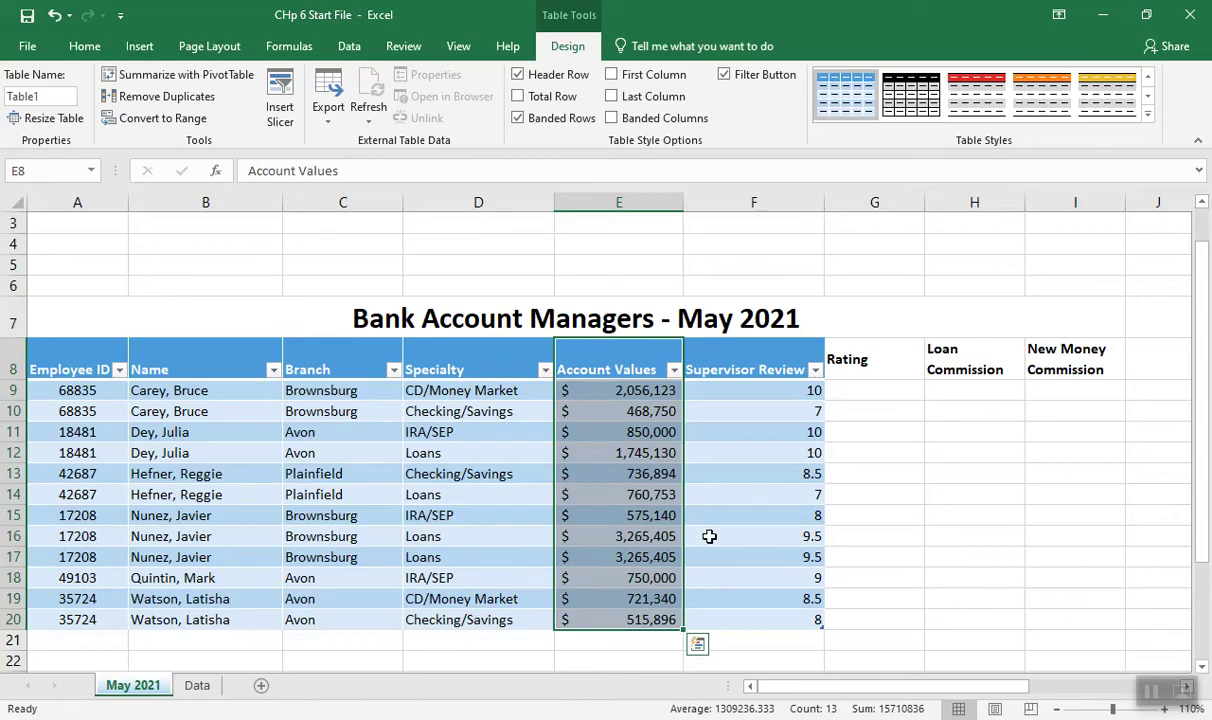
Wrap the text of the Supervisor Review heading in F8 and narrow column F so the heading takes two lines
click(744, 371)
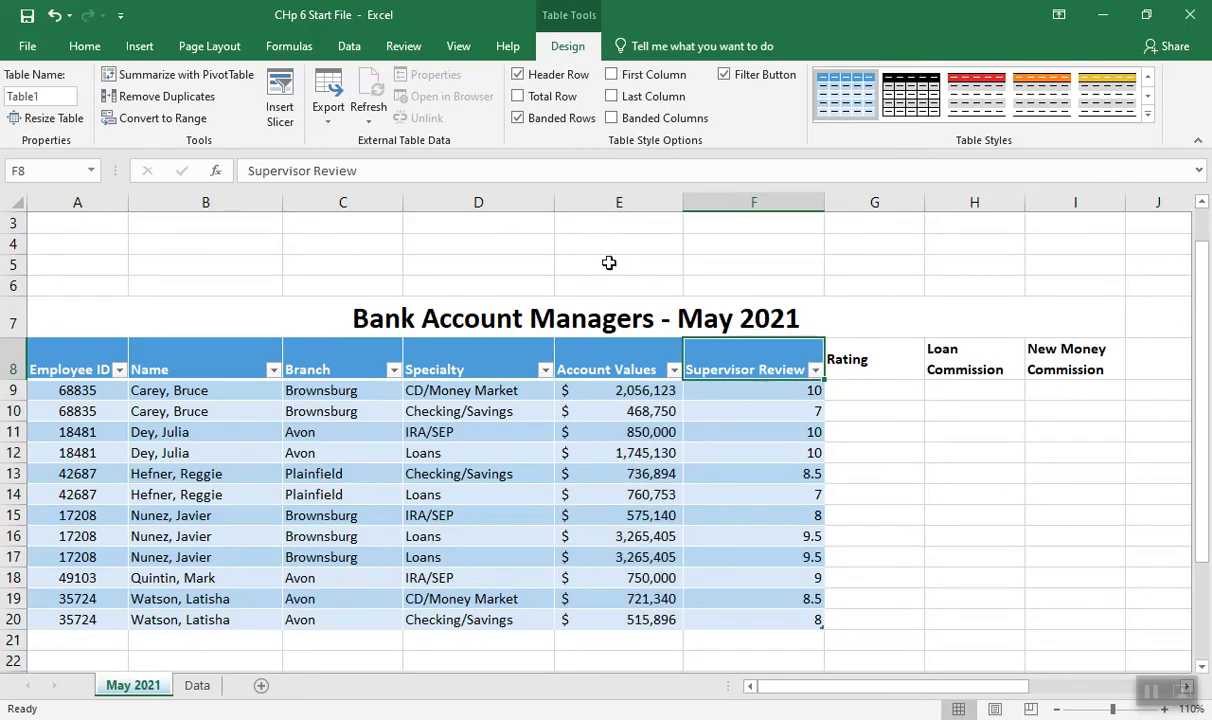
click(74, 52)
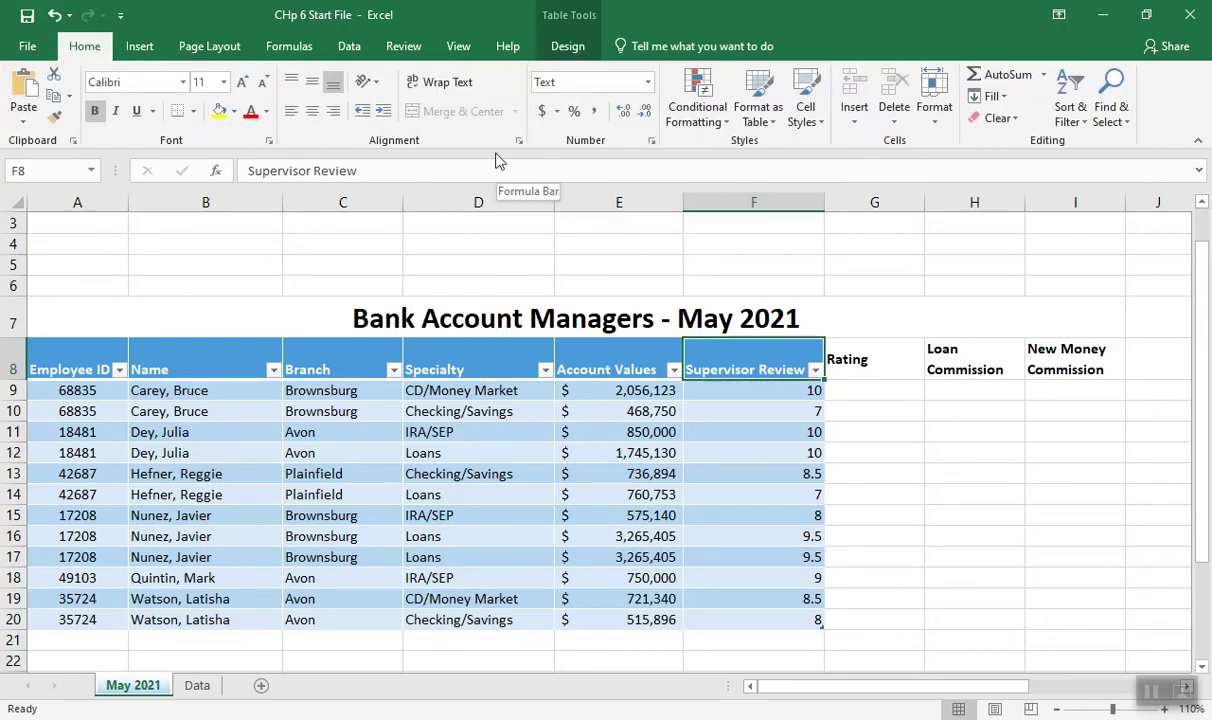
click(452, 84)
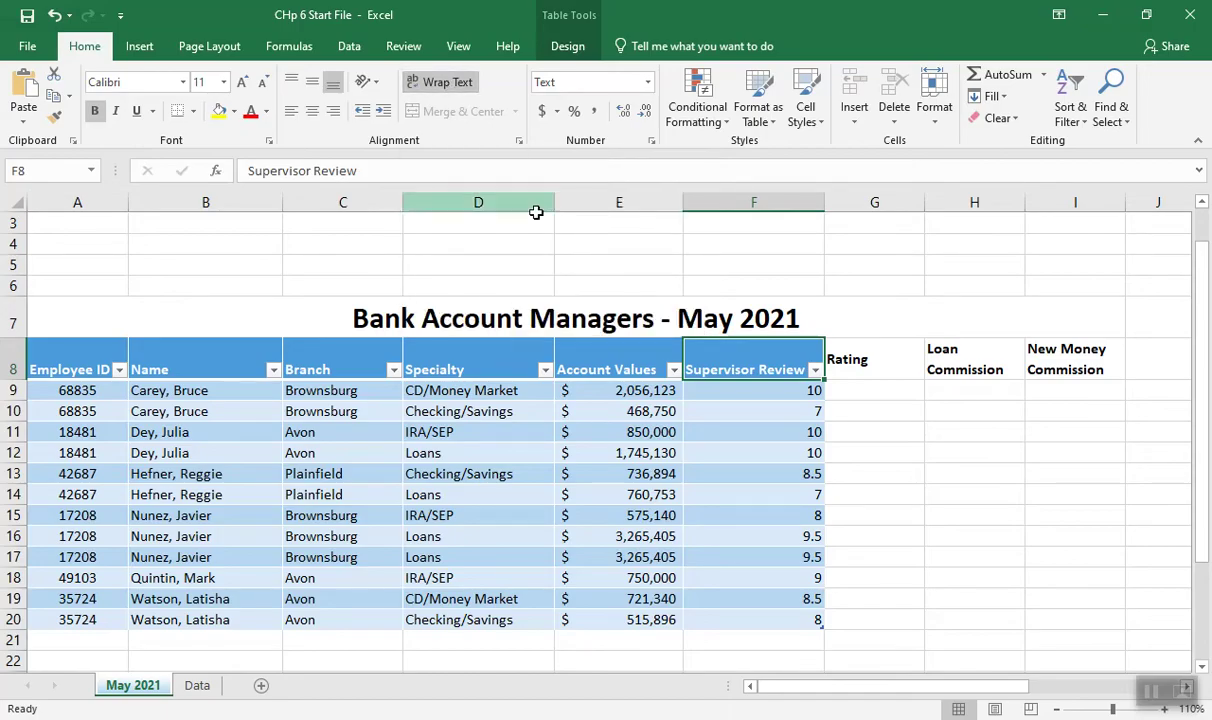
drag(823, 205, 777, 205)
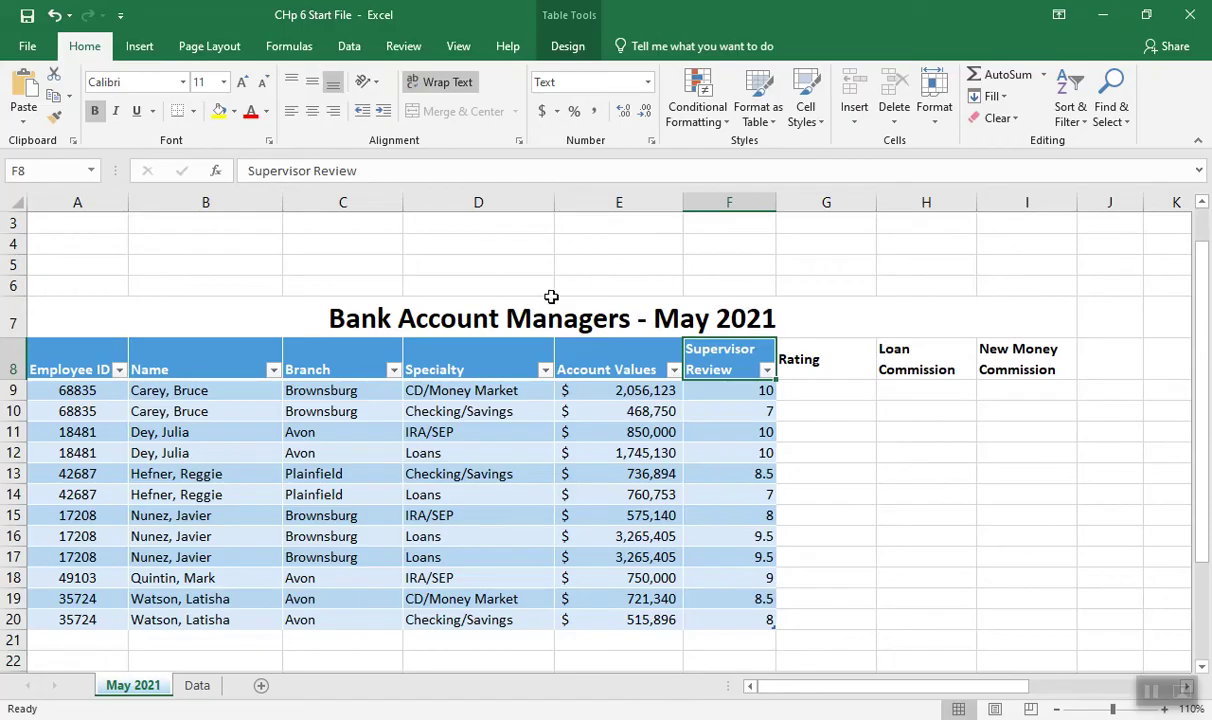
Rename the bank account managers table as Managers
click(203, 364)
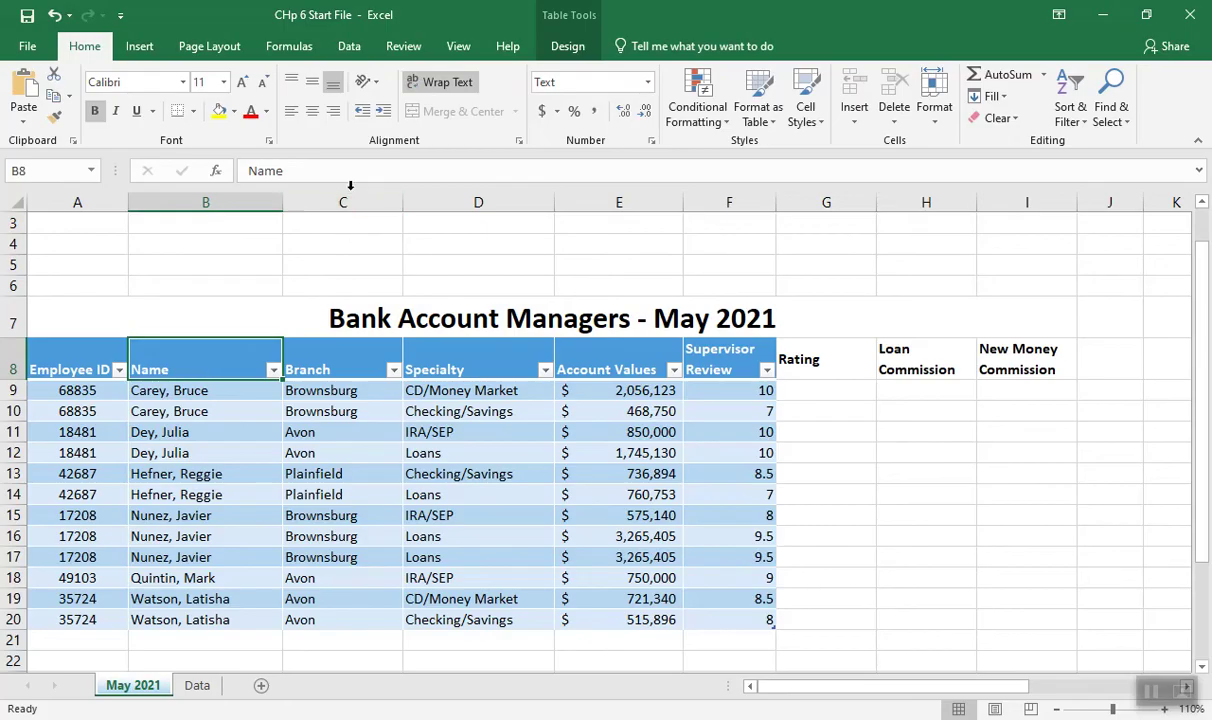
click(567, 47)
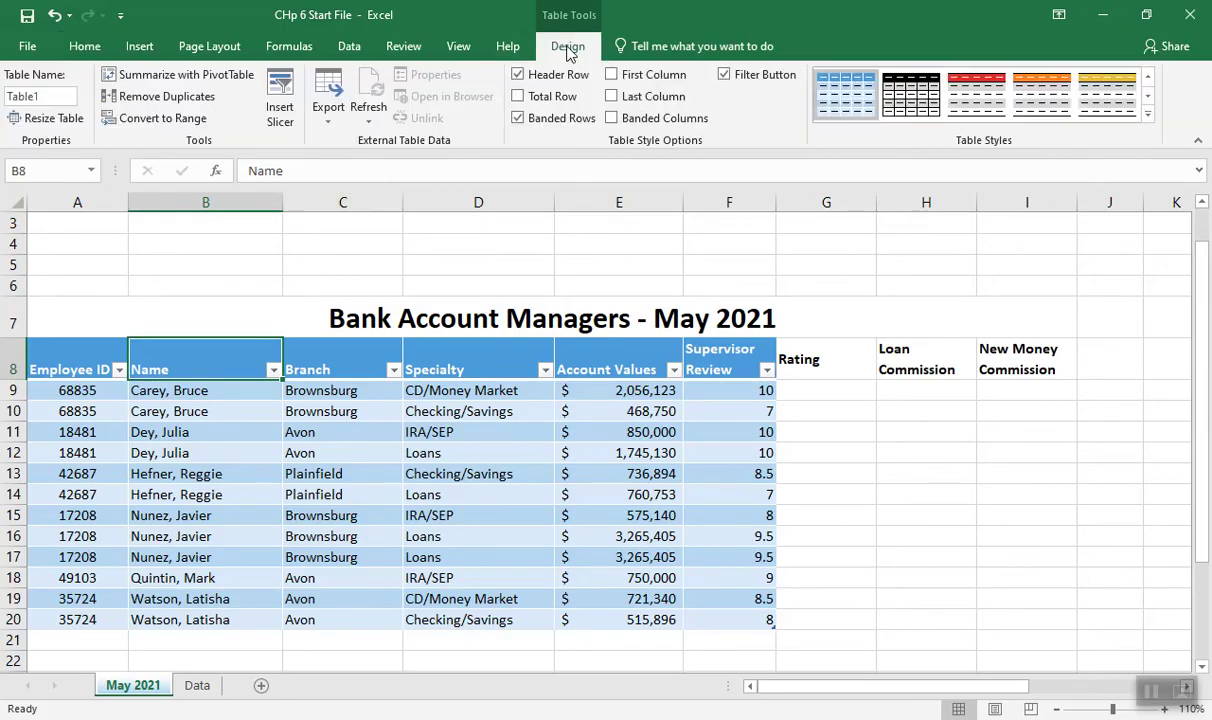
click(44, 97)
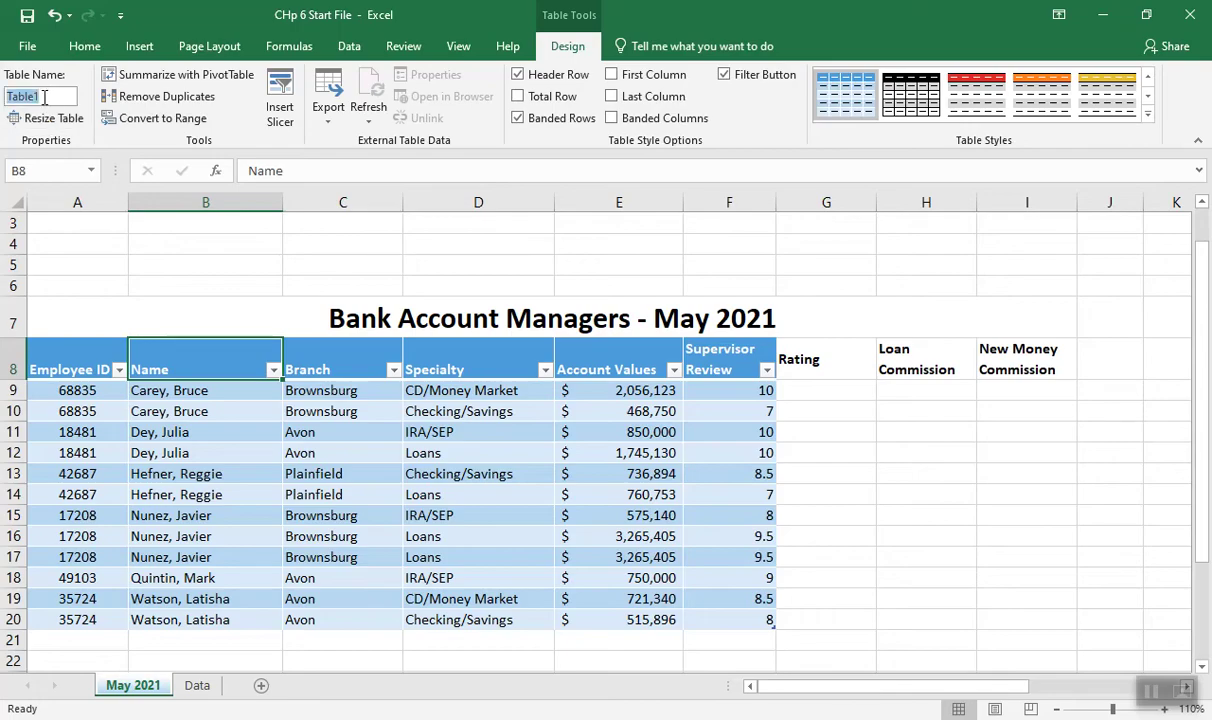
text(Managers)
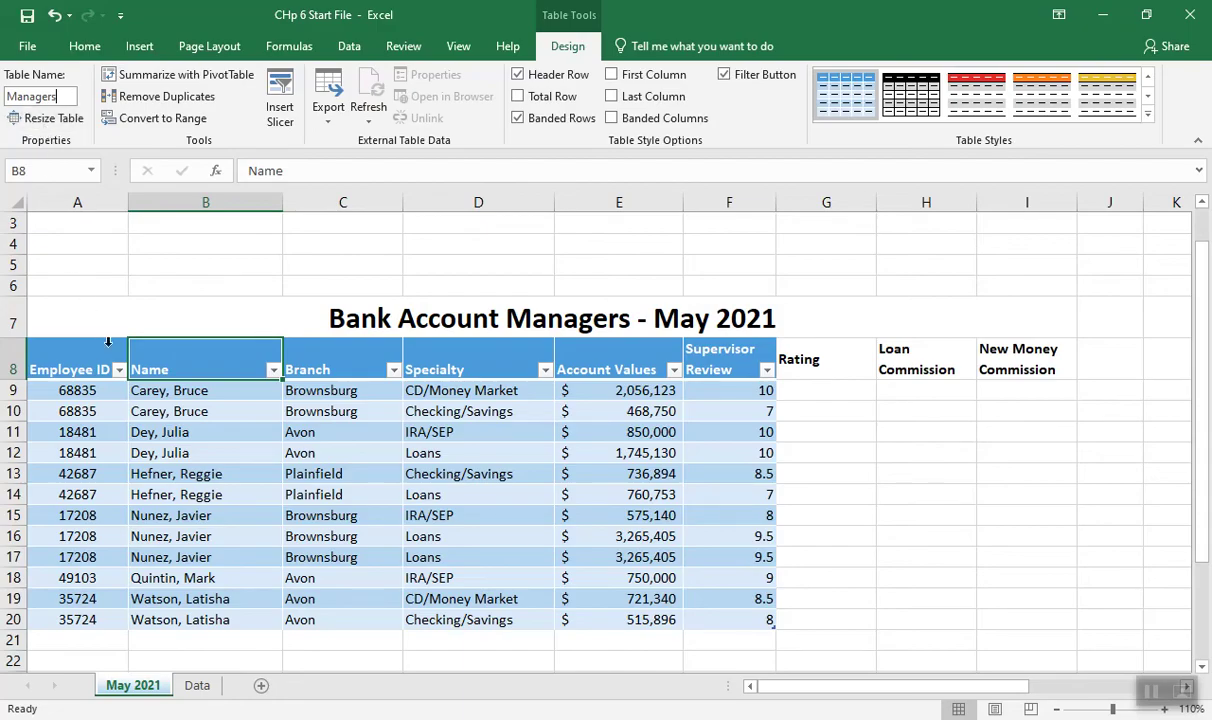
click(130, 393)
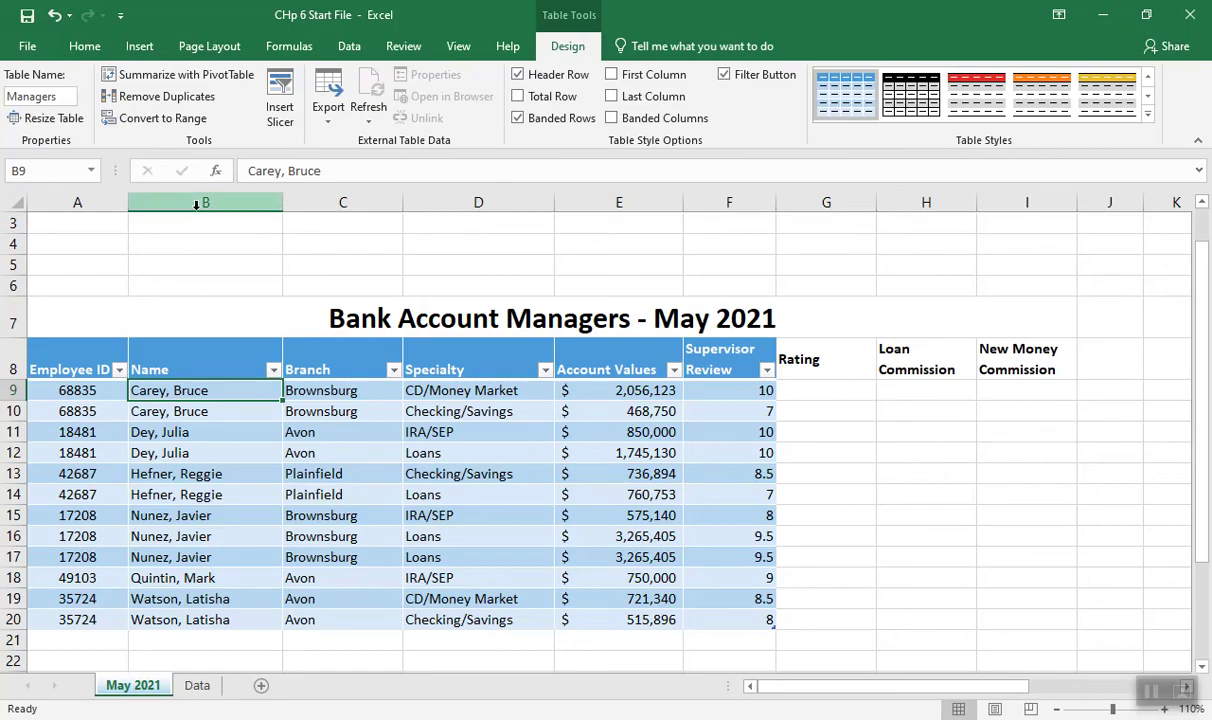
Remove duplicate records from the Managers table, comparing all columns
click(187, 104)
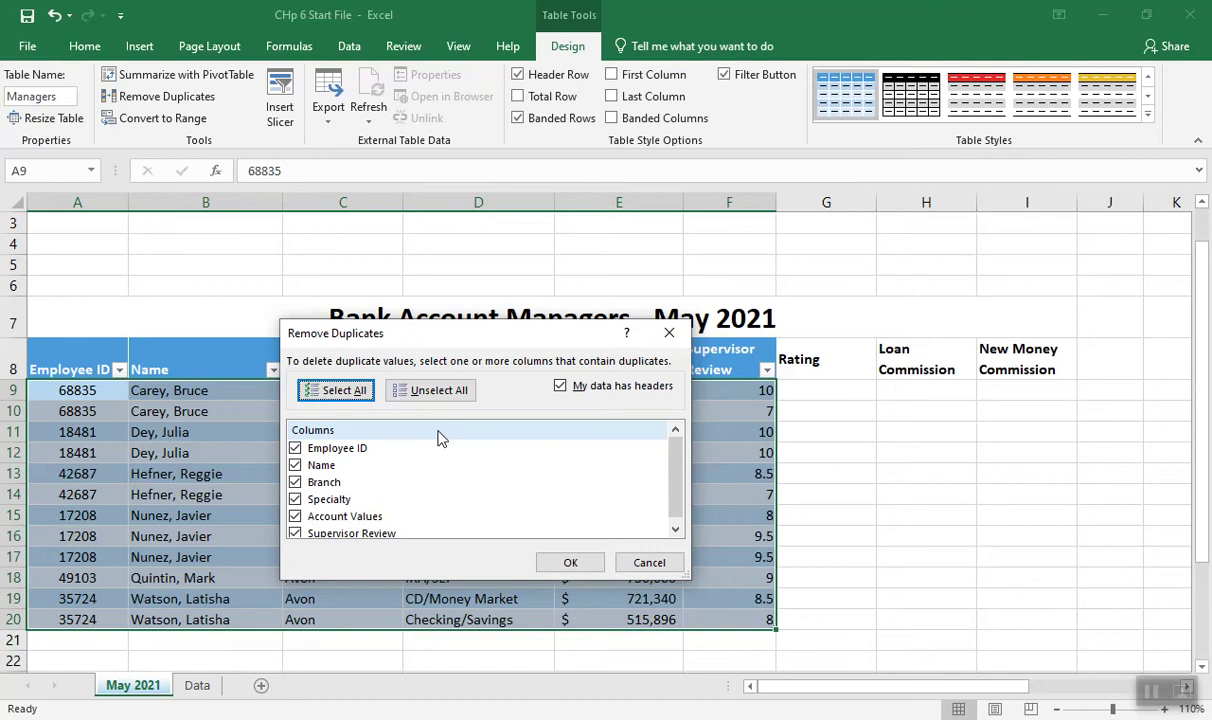
click(567, 563)
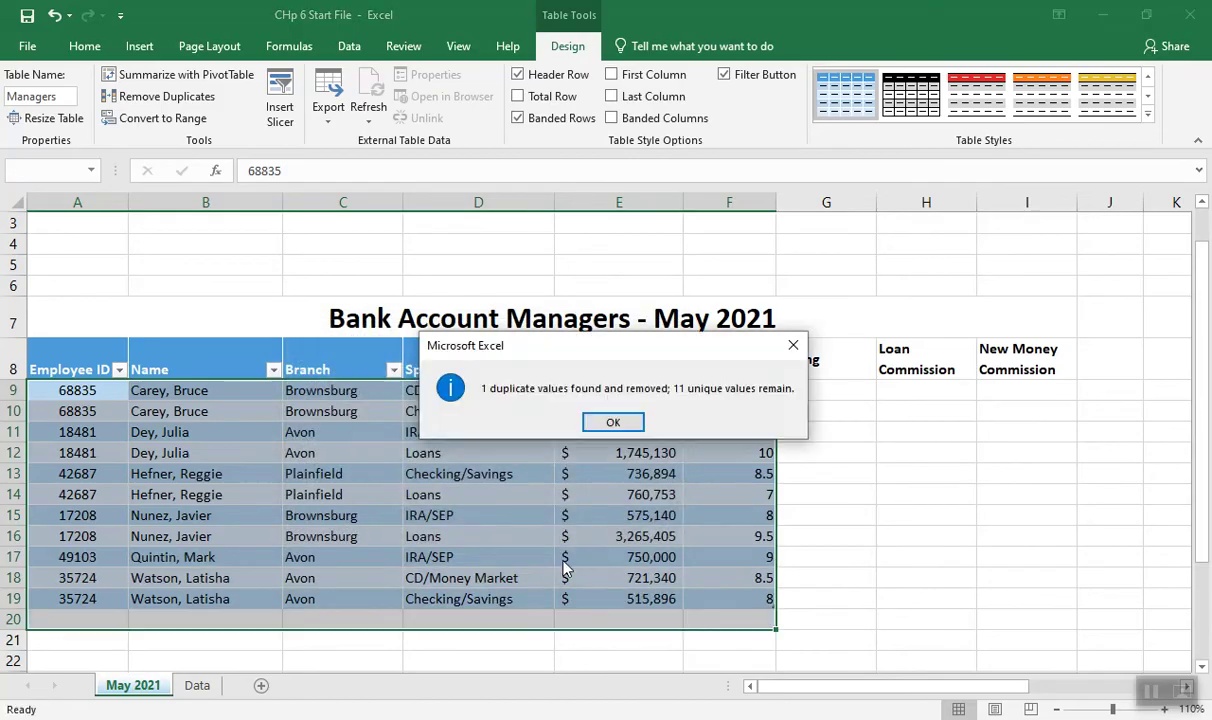
click(613, 424)
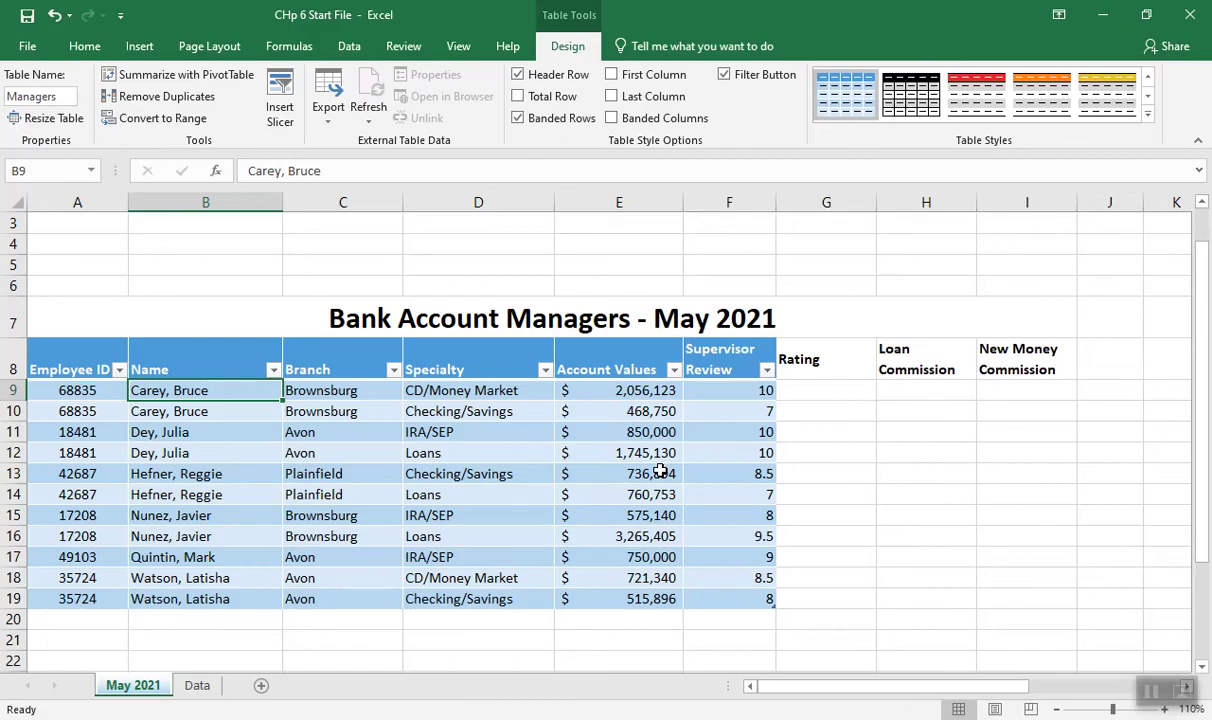
Copy the records in A20:F22 of the Data sheet and paste them below the Managers table at A20 of May 2021
click(61, 619)
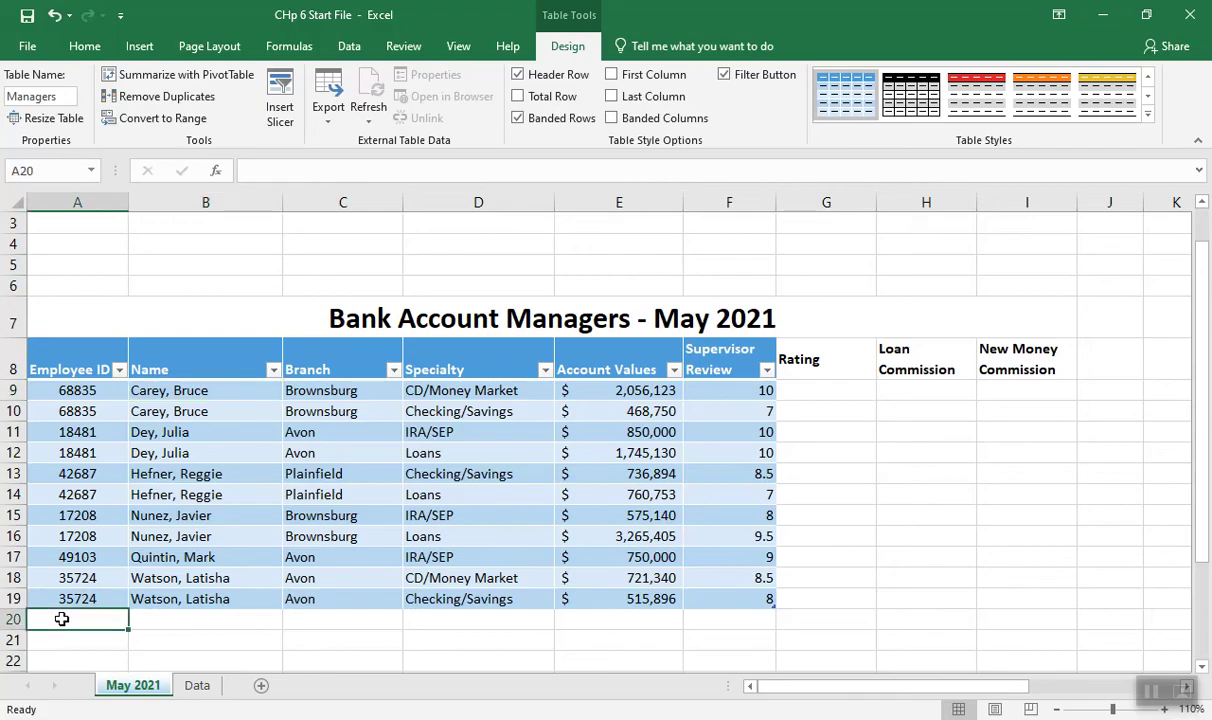
click(197, 686)
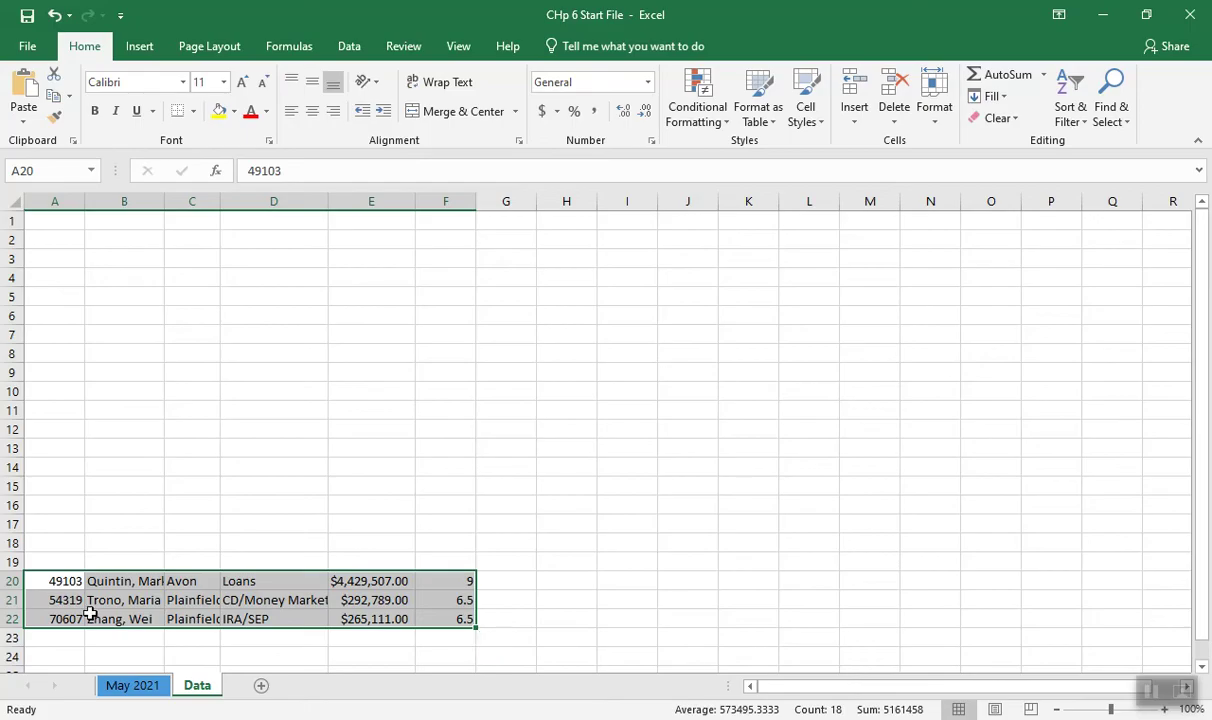
key(ctrl+c)
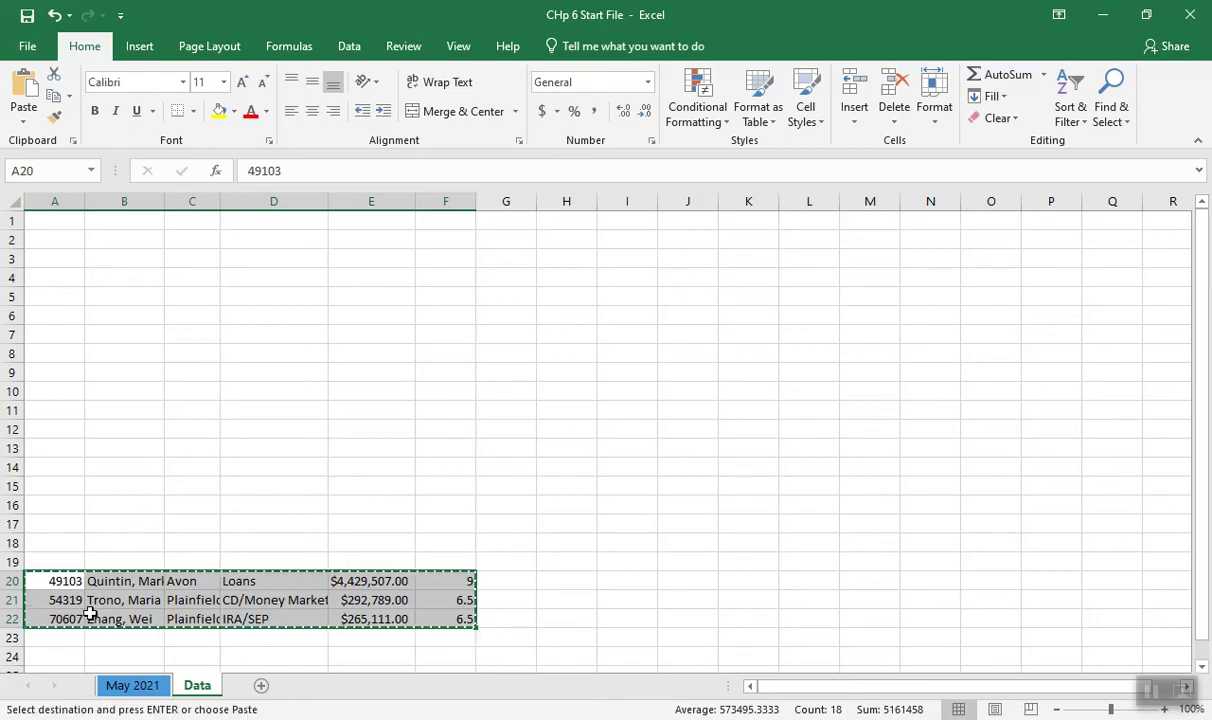
click(130, 686)
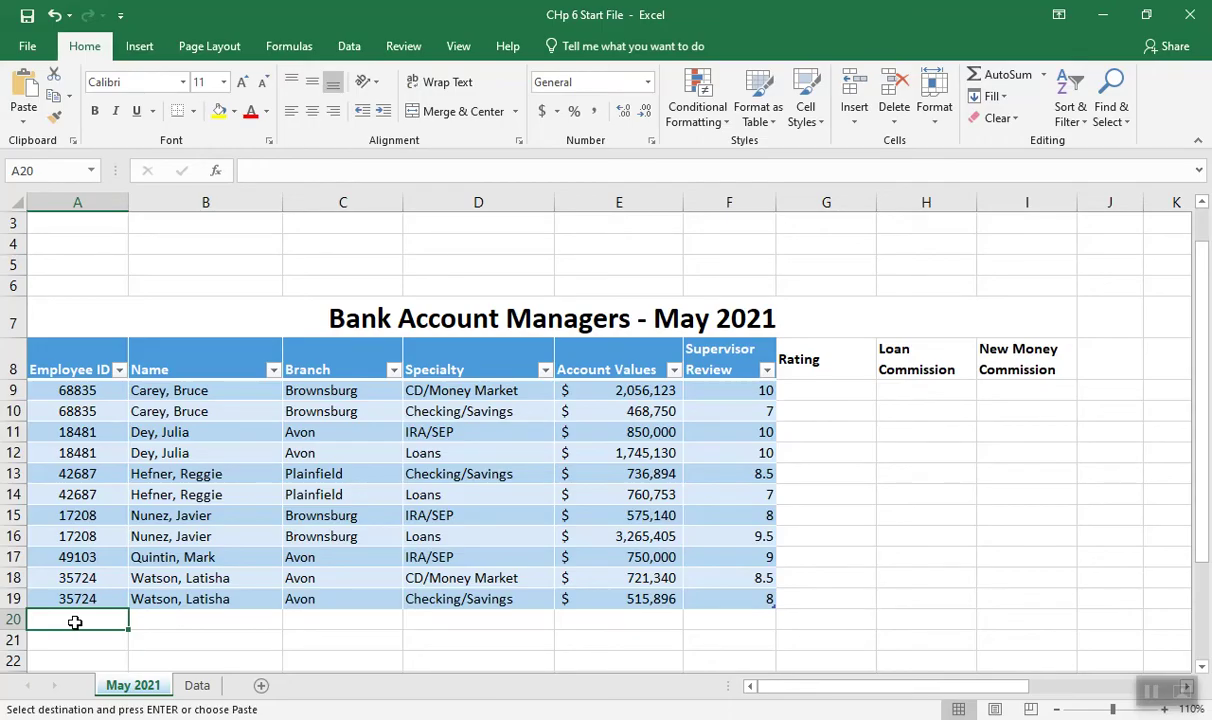
key(ctrl+v)
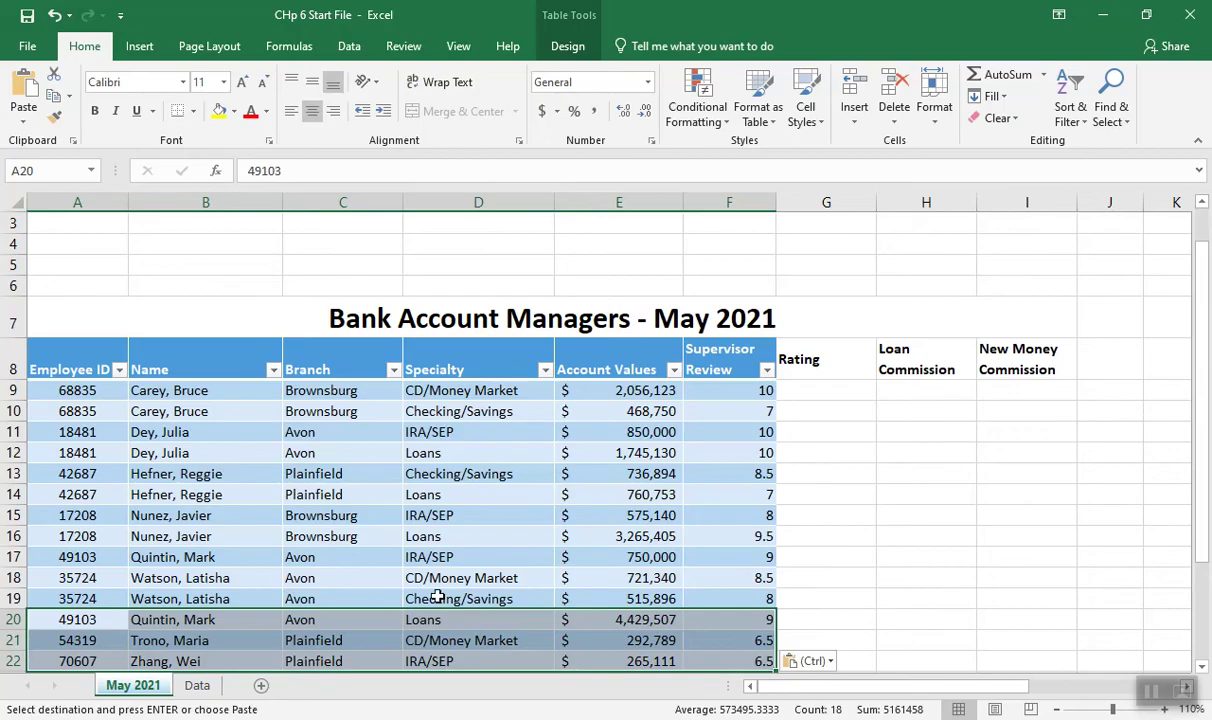
Extend the Managers table through column I to include the Rating, Loan Commission and New Money Commission columns
drag(1204, 541, 1204, 577)
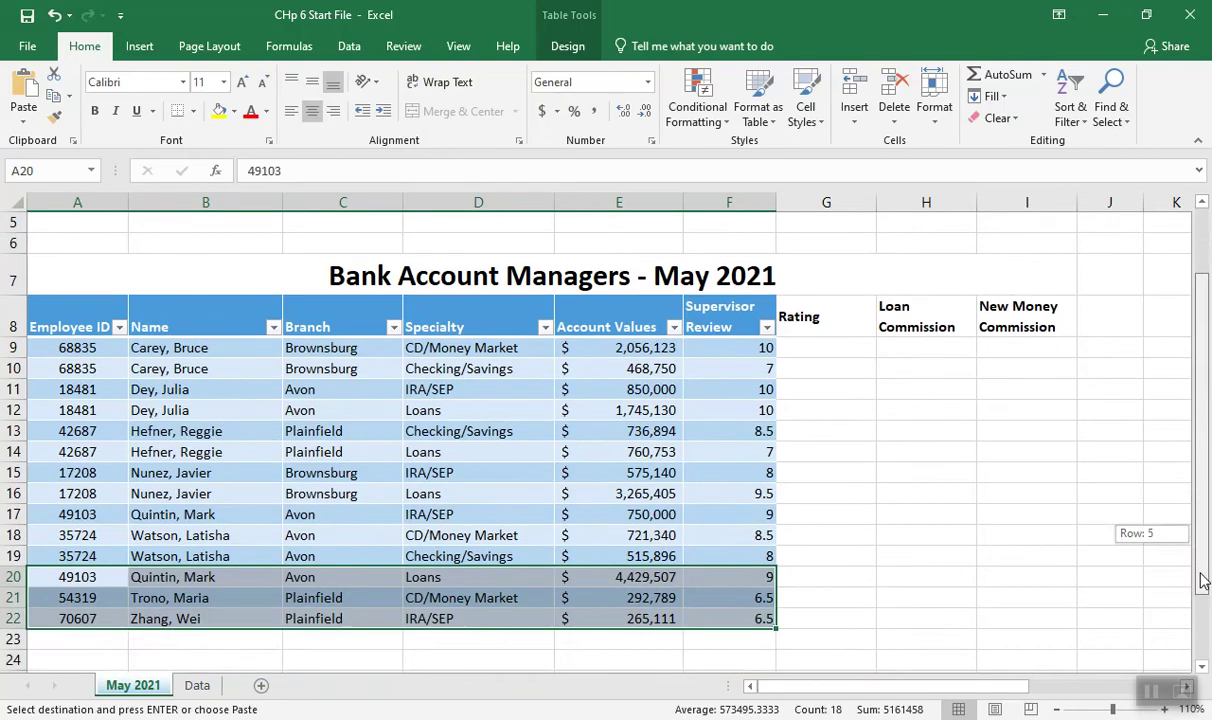
click(936, 596)
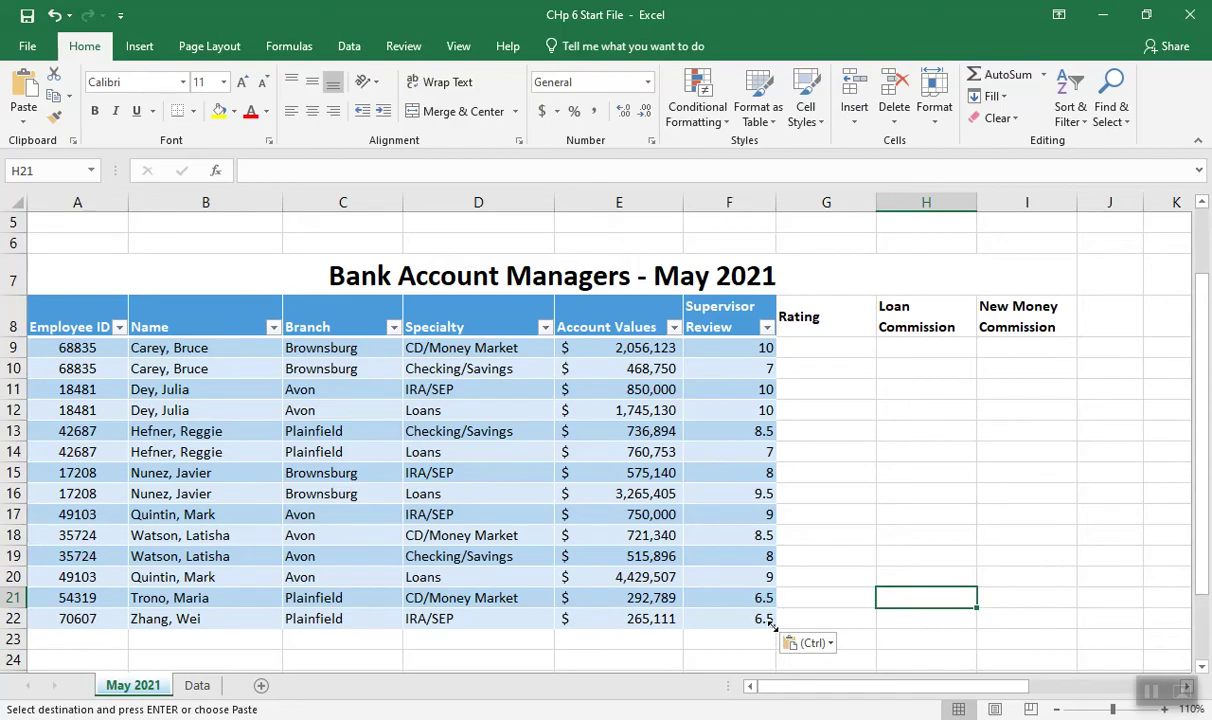
drag(770, 624, 1040, 589)
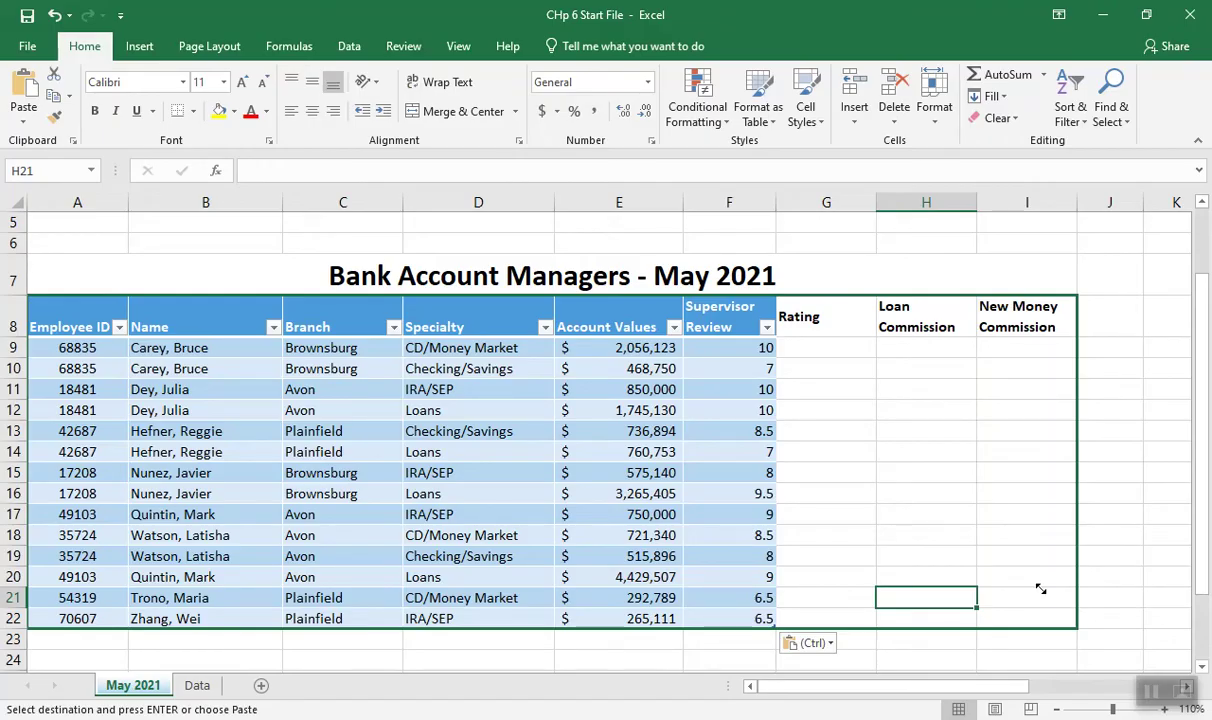
drag(1040, 589, 1040, 589)
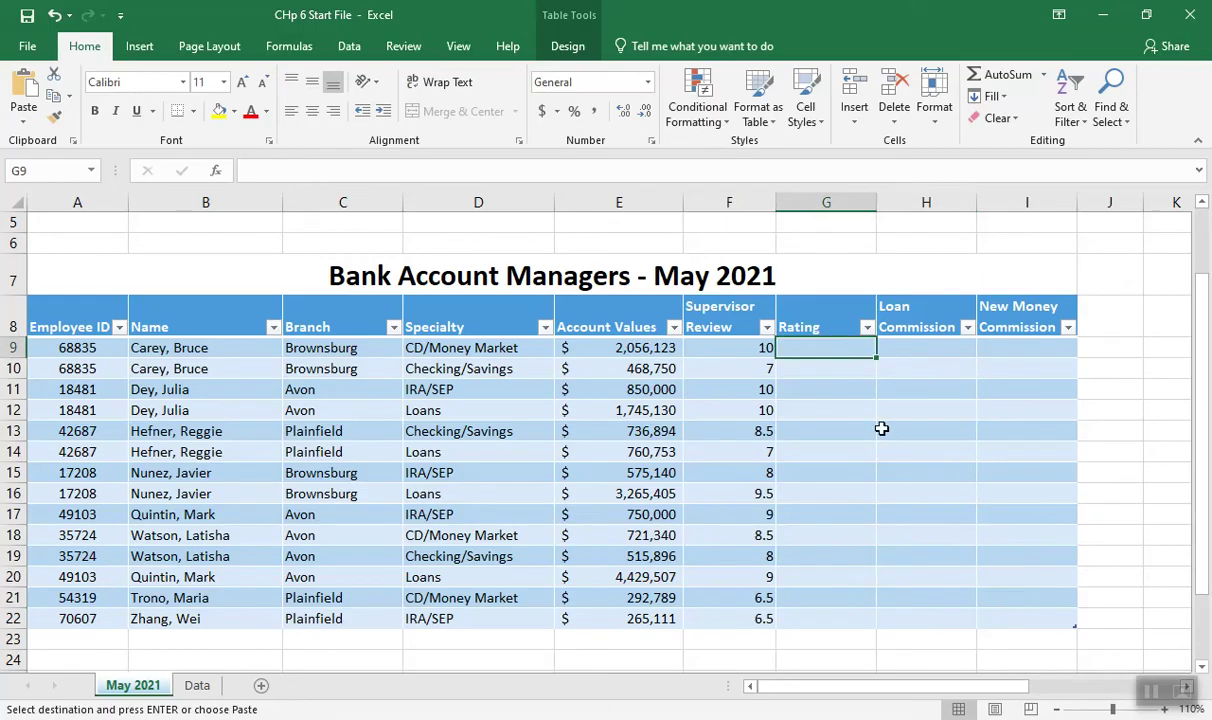
Examine the Supervisor Review and Rating columns, the Criteria area, and the Review and Rating pairs in the Rating Table
drag(1030, 690, 1120, 684)
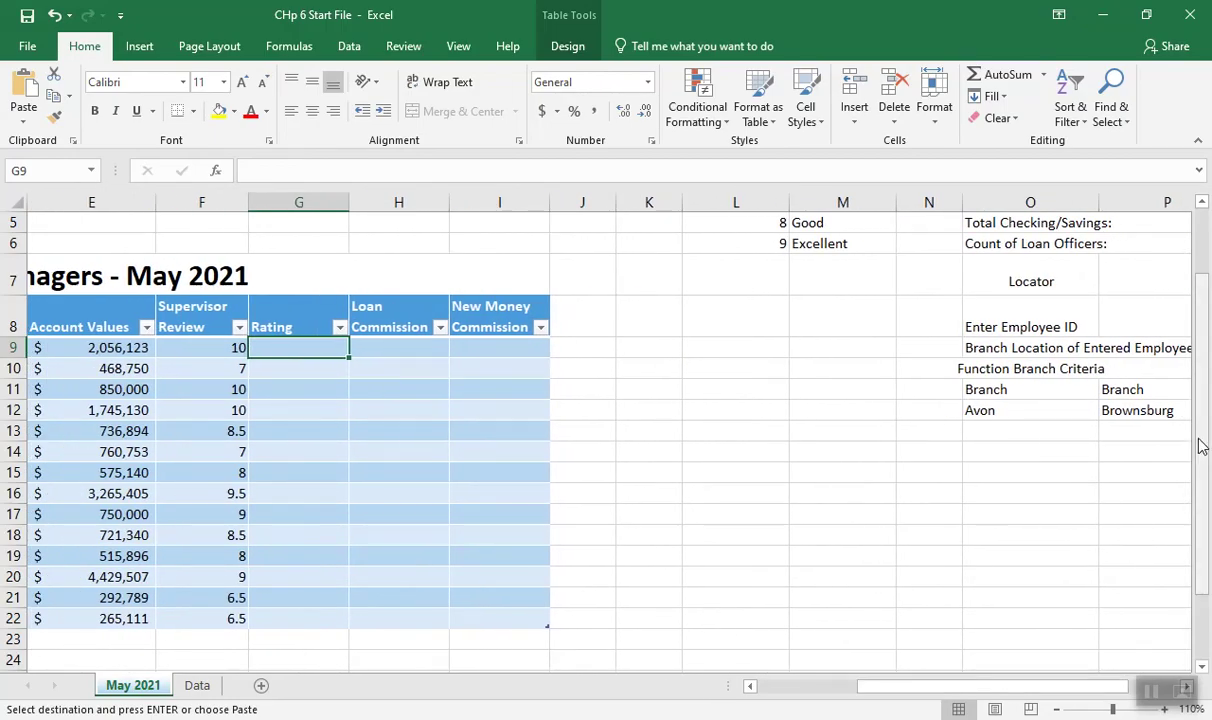
drag(1198, 446, 1198, 384)
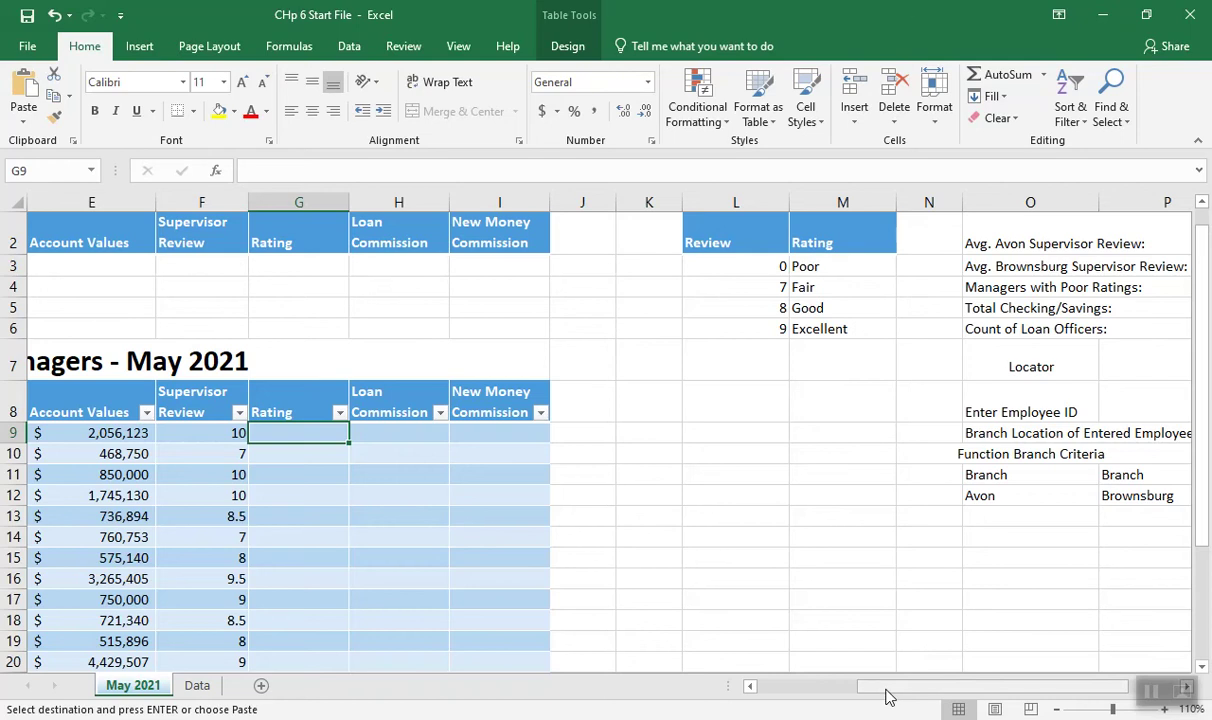
drag(879, 693, 786, 693)
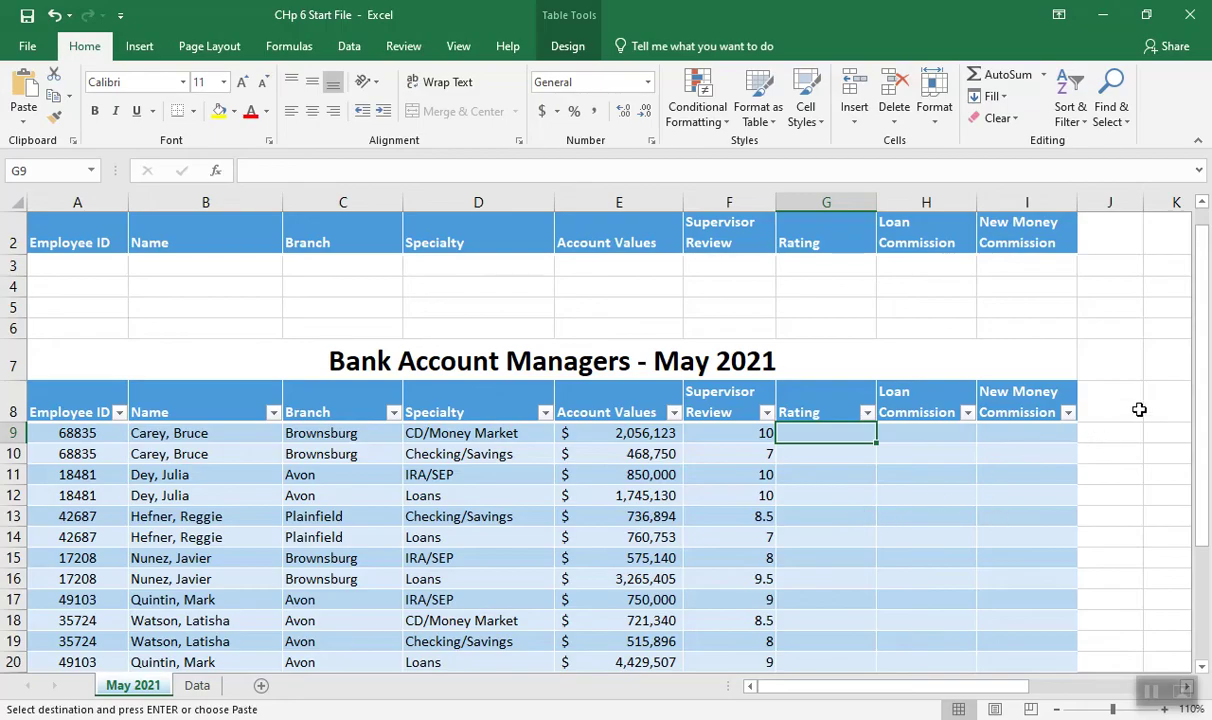
drag(1199, 402, 1199, 392)
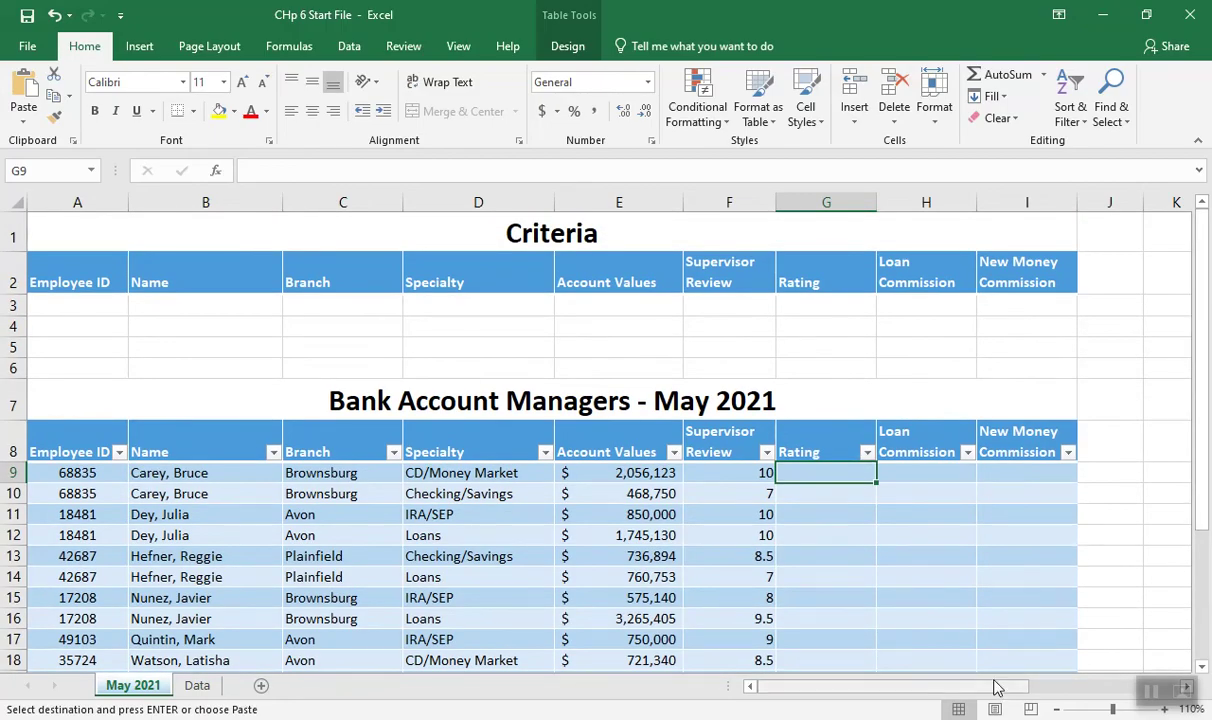
drag(993, 687, 1055, 692)
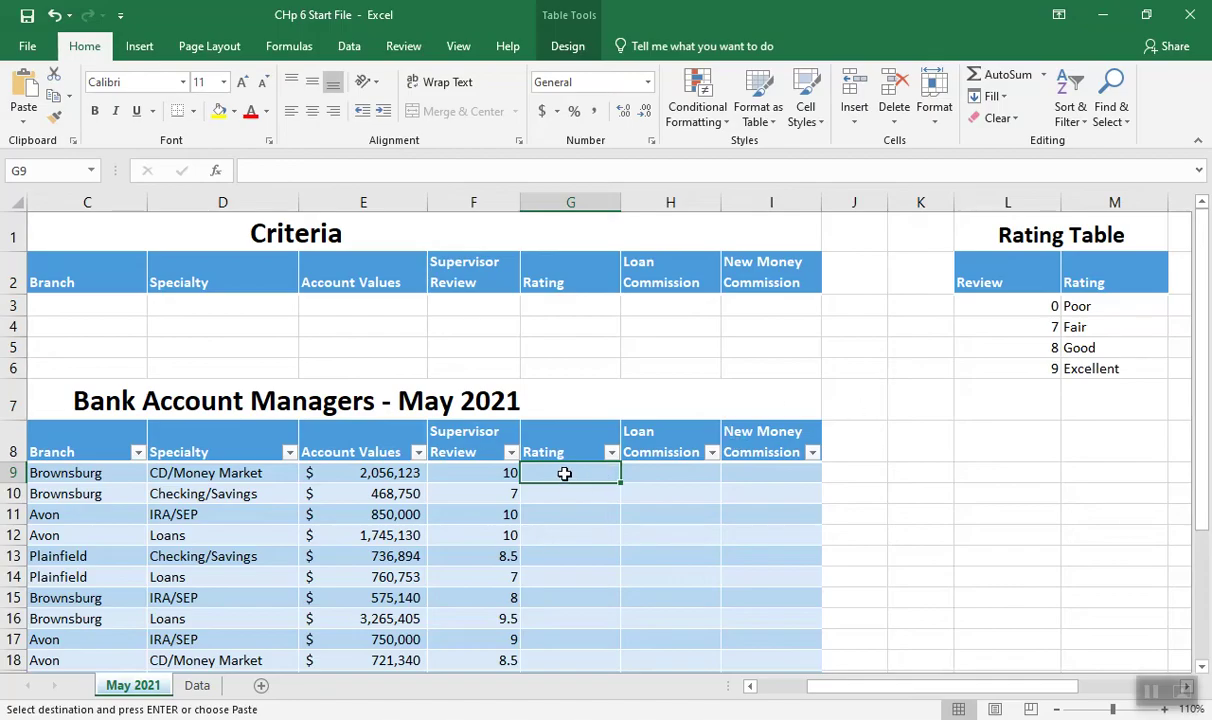
key(Left)
key(Right)
key(Left)
key(Left)
key(Left)
key(Left)
key(Left)
key(Left)
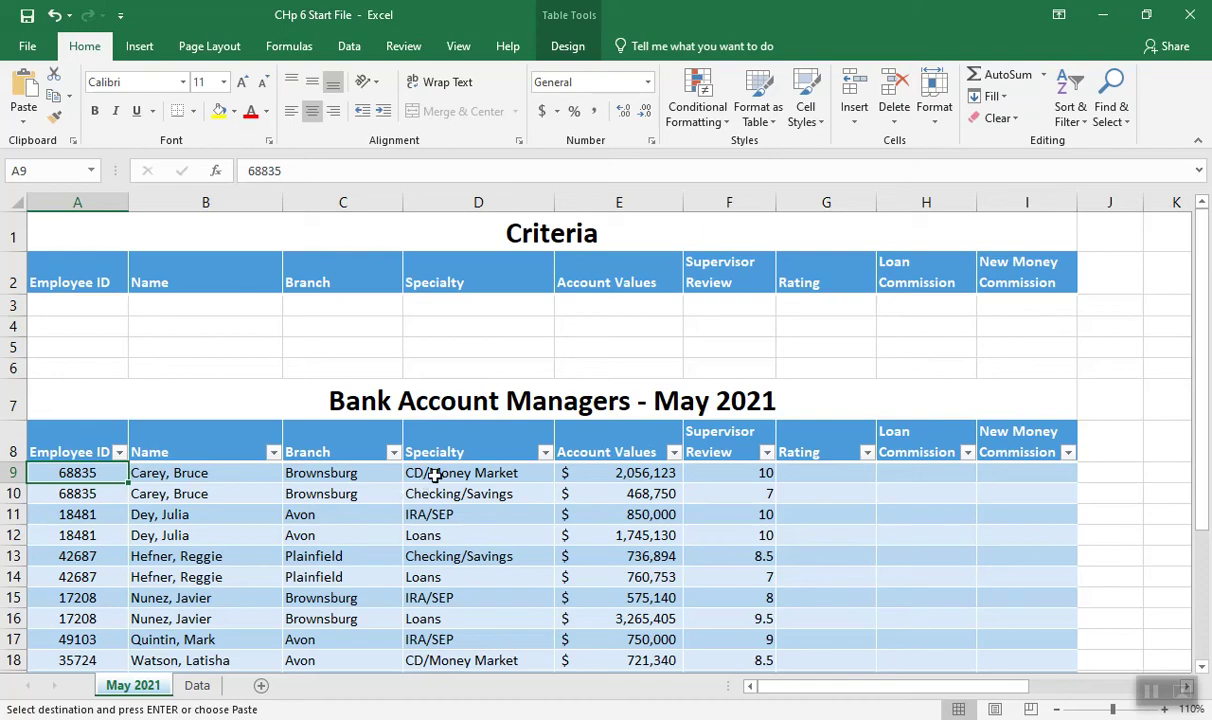
click(709, 474)
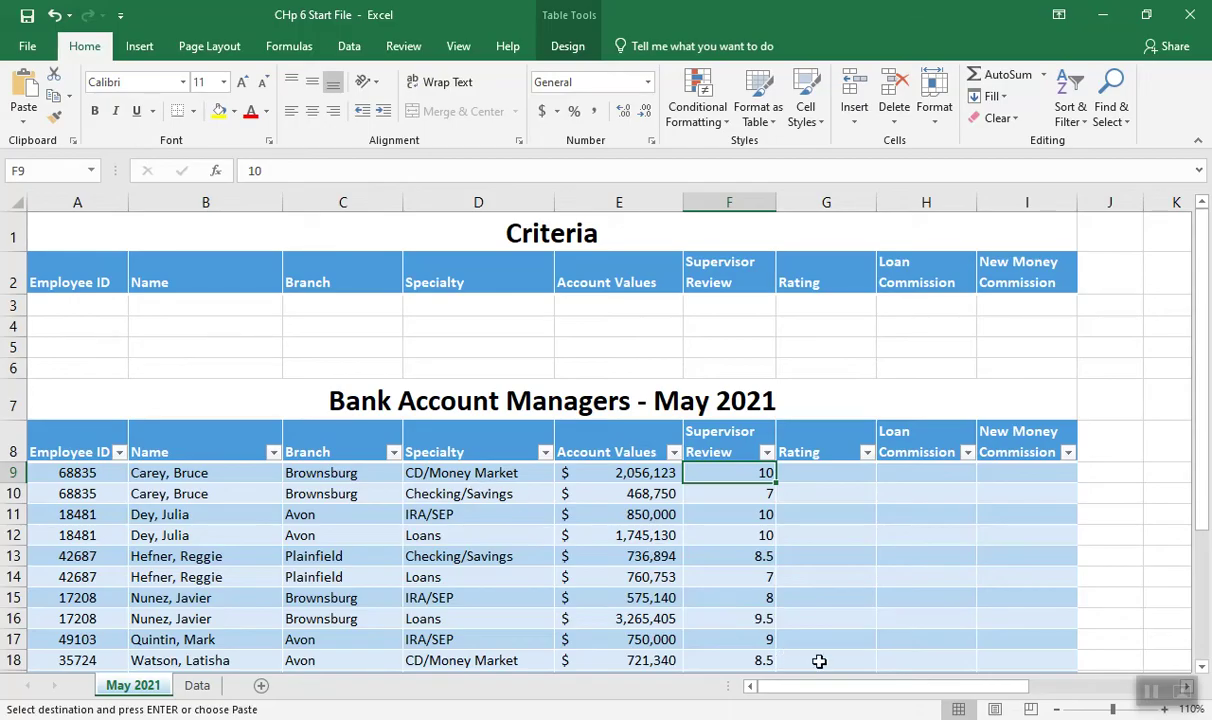
drag(835, 687, 914, 686)
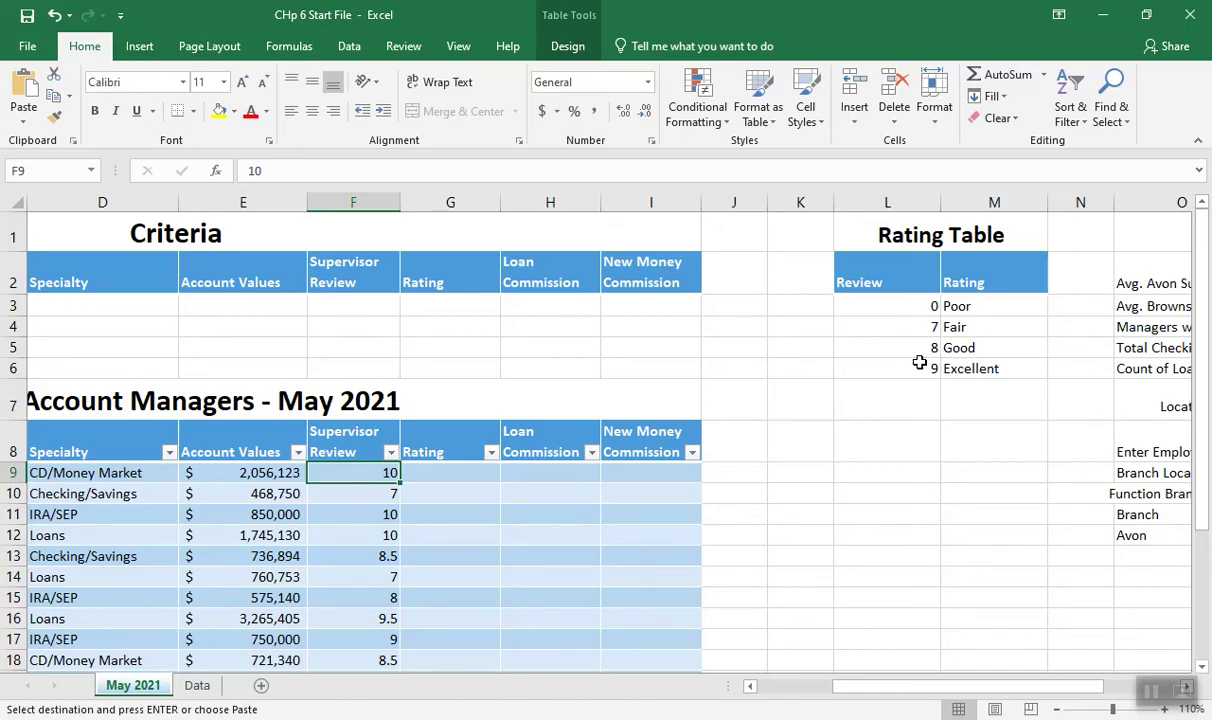
Start a VLOOKUP function in G9 of the Rating column with the row's Supervisor Review as the lookup value
click(422, 471)
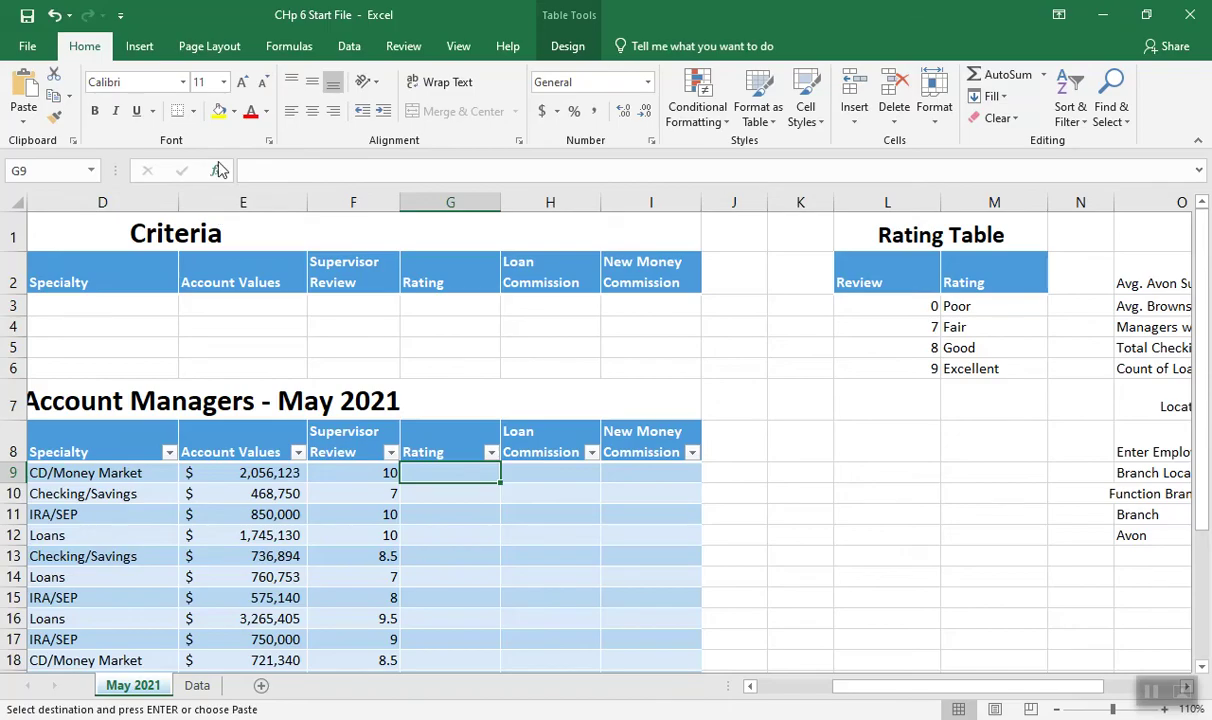
click(215, 172)
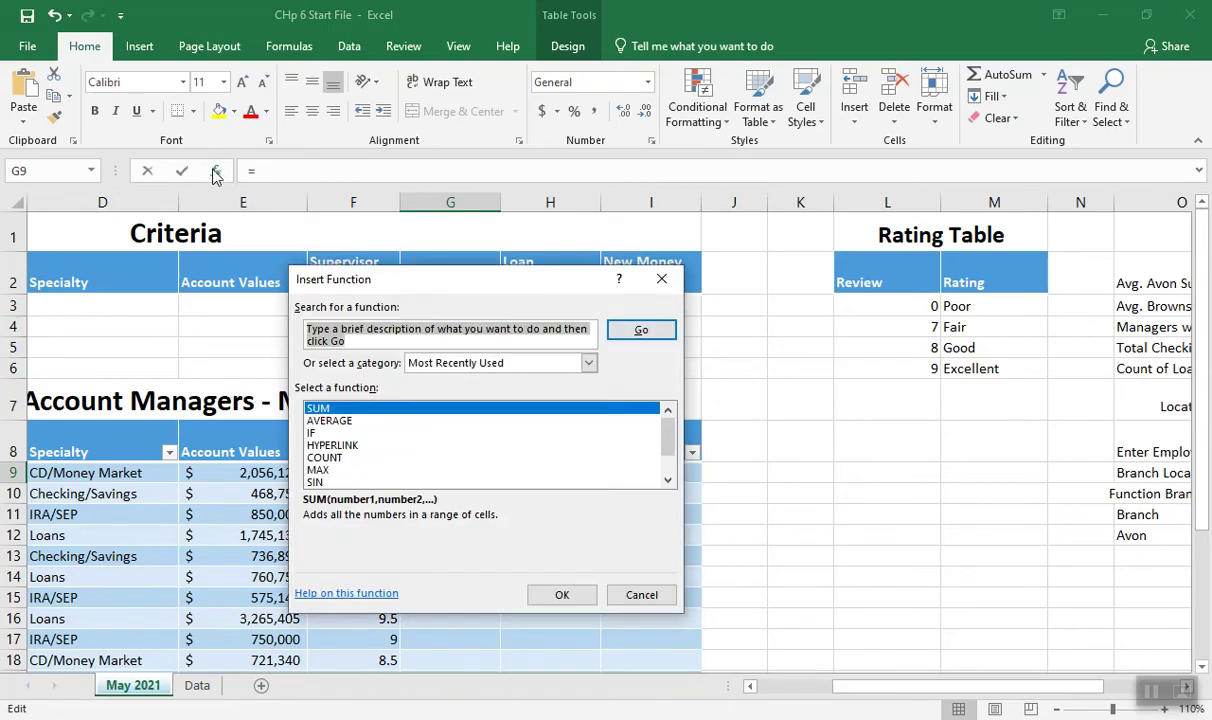
text(vlookup)
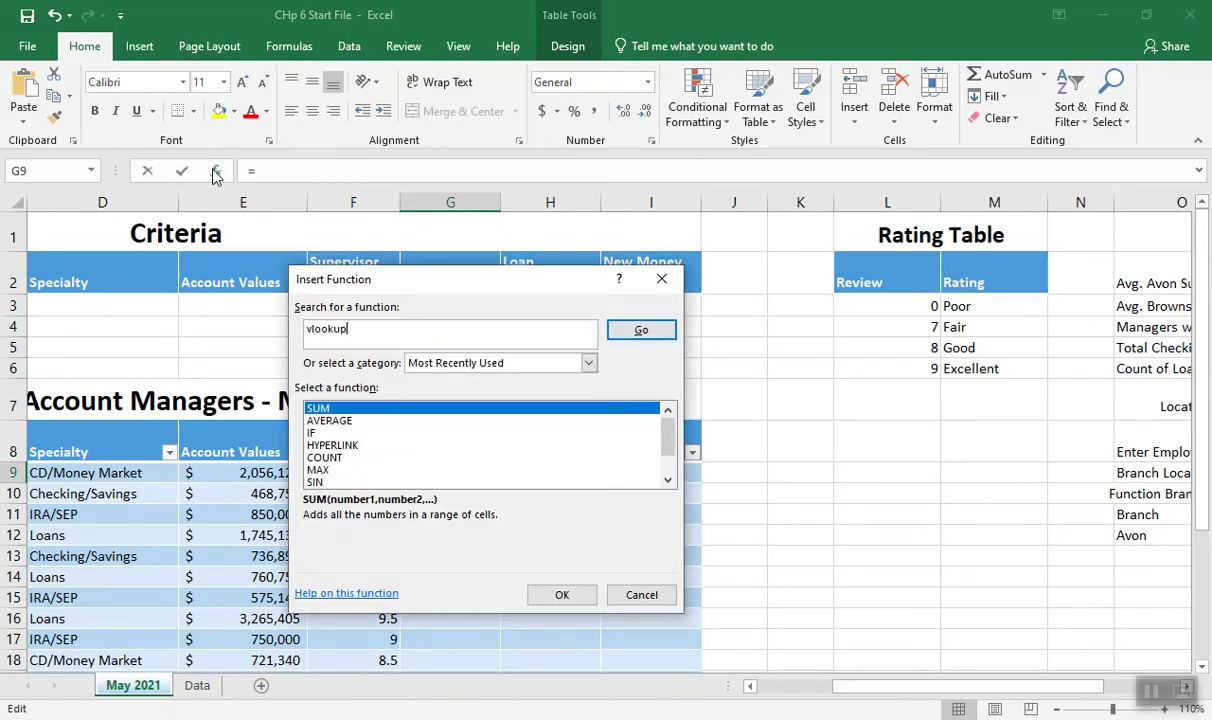
click(632, 335)
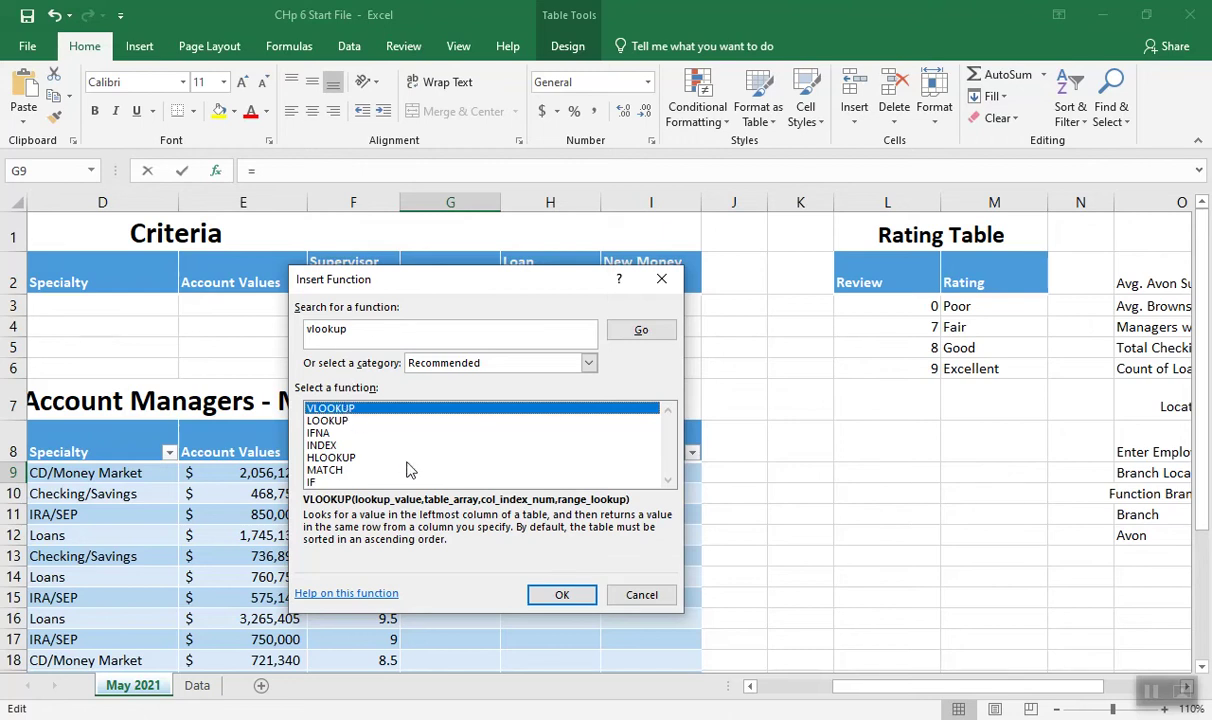
click(556, 594)
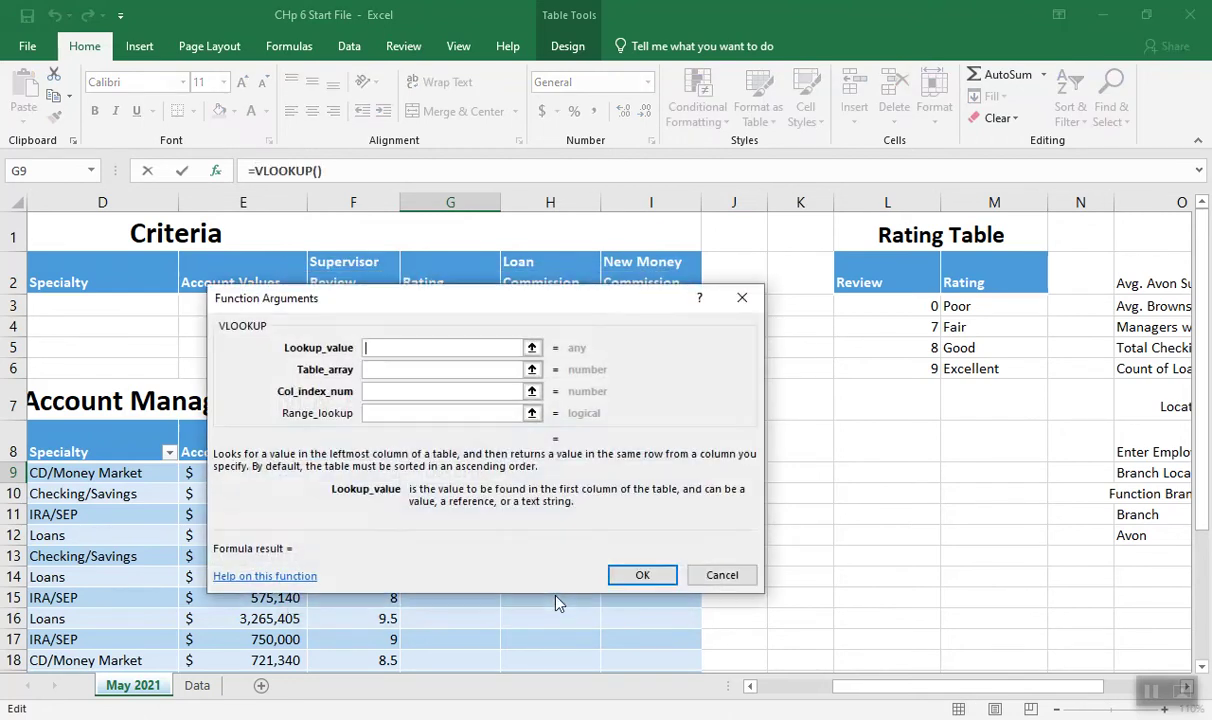
drag(446, 310, 352, 56)
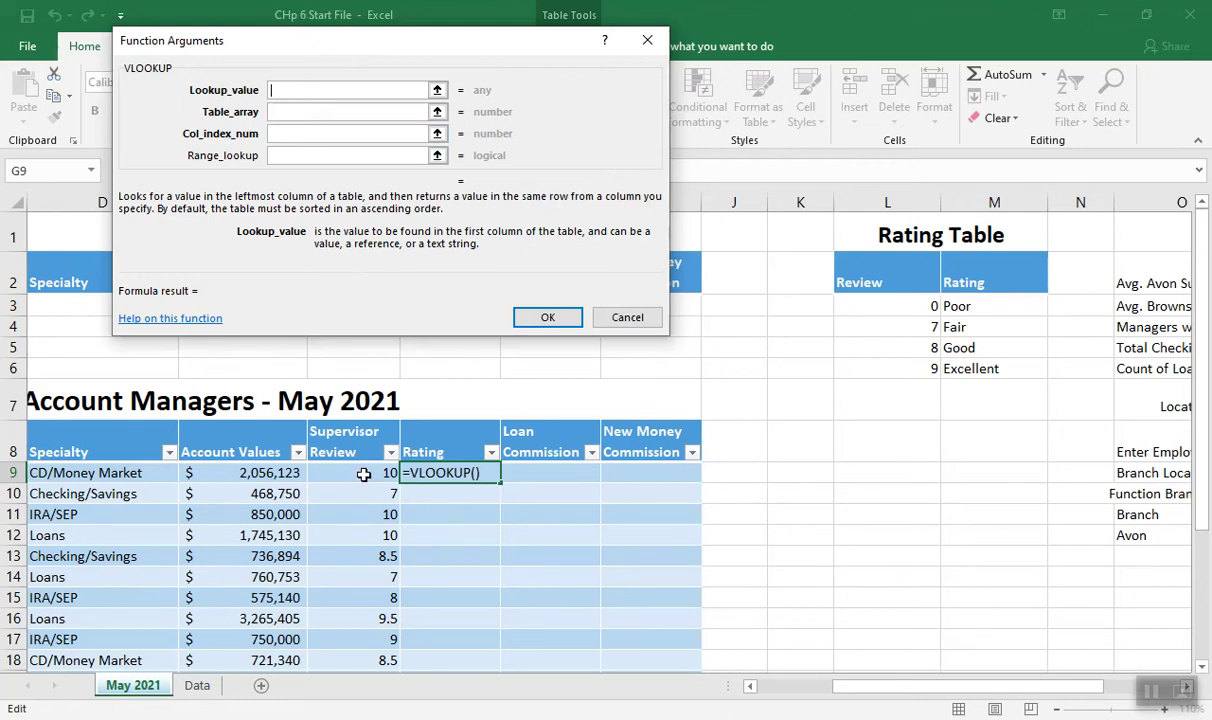
drag(382, 44, 636, 34)
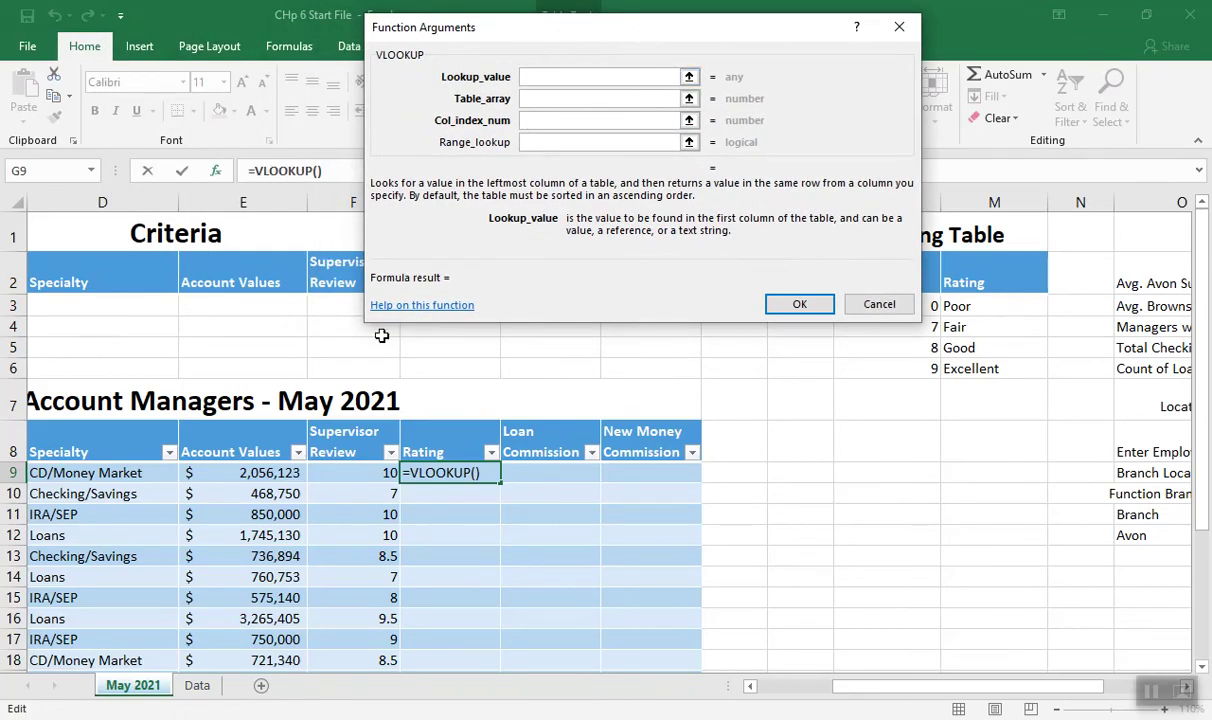
click(340, 476)
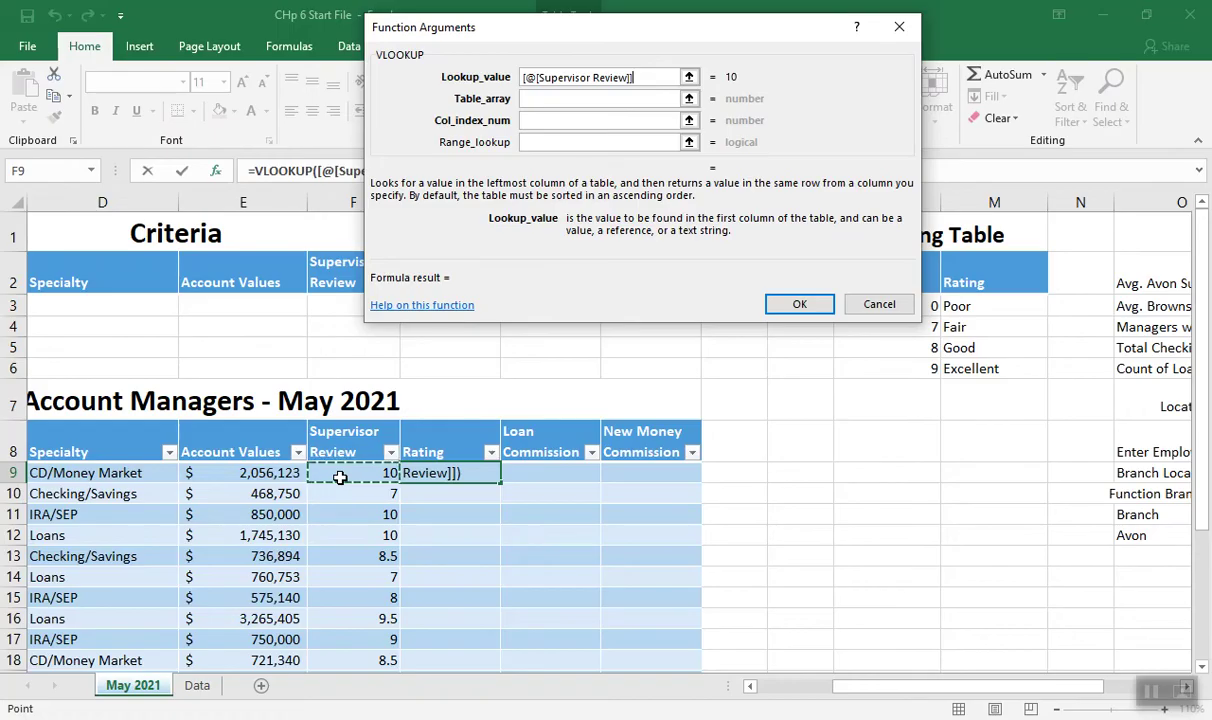
Set the VLOOKUP table array to the Rating Table data as the absolute range $L$3:$M$6
click(527, 99)
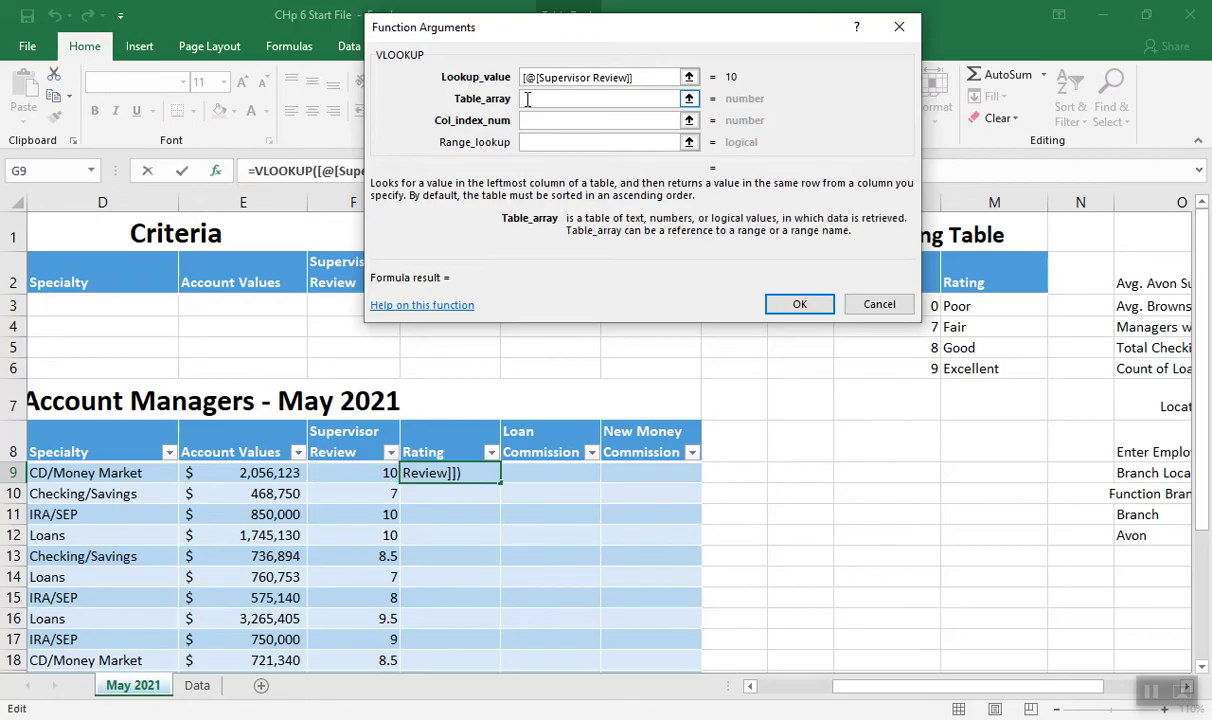
mouse_move(853, 686)
mouse_down()
mouse_move(828, 686)
mouse_move(822, 704)
mouse_move(864, 694)
mouse_up()
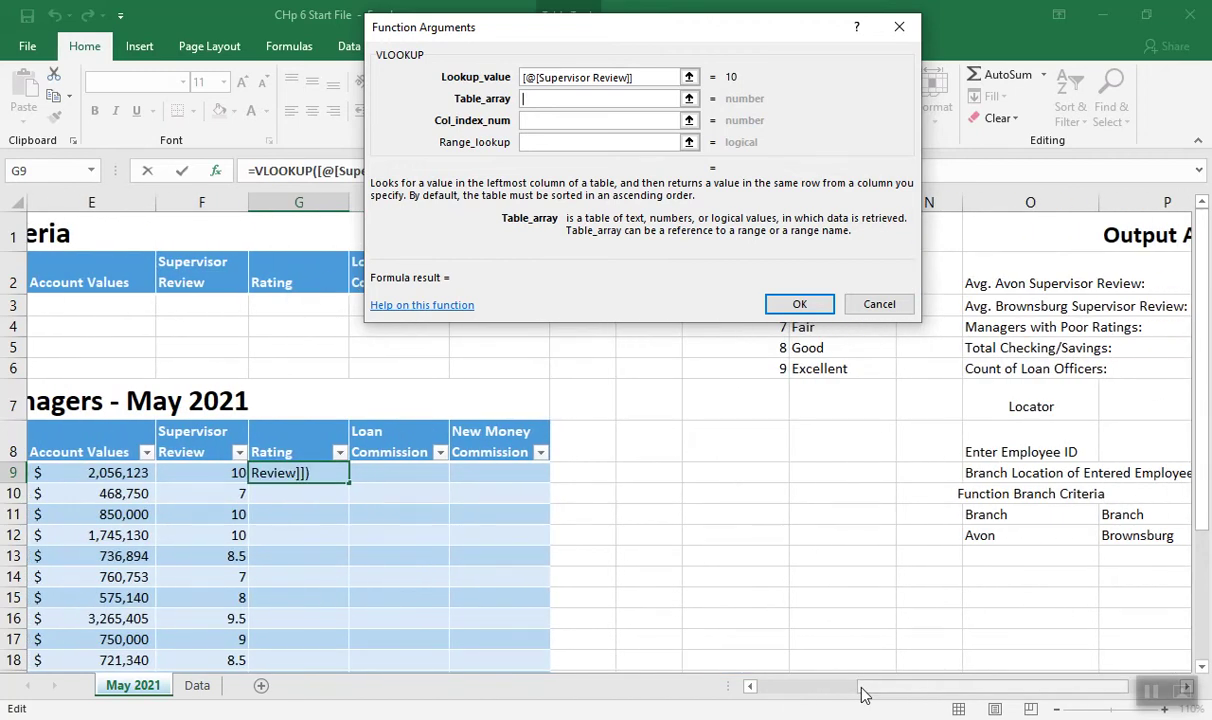
drag(666, 27, 349, 20)
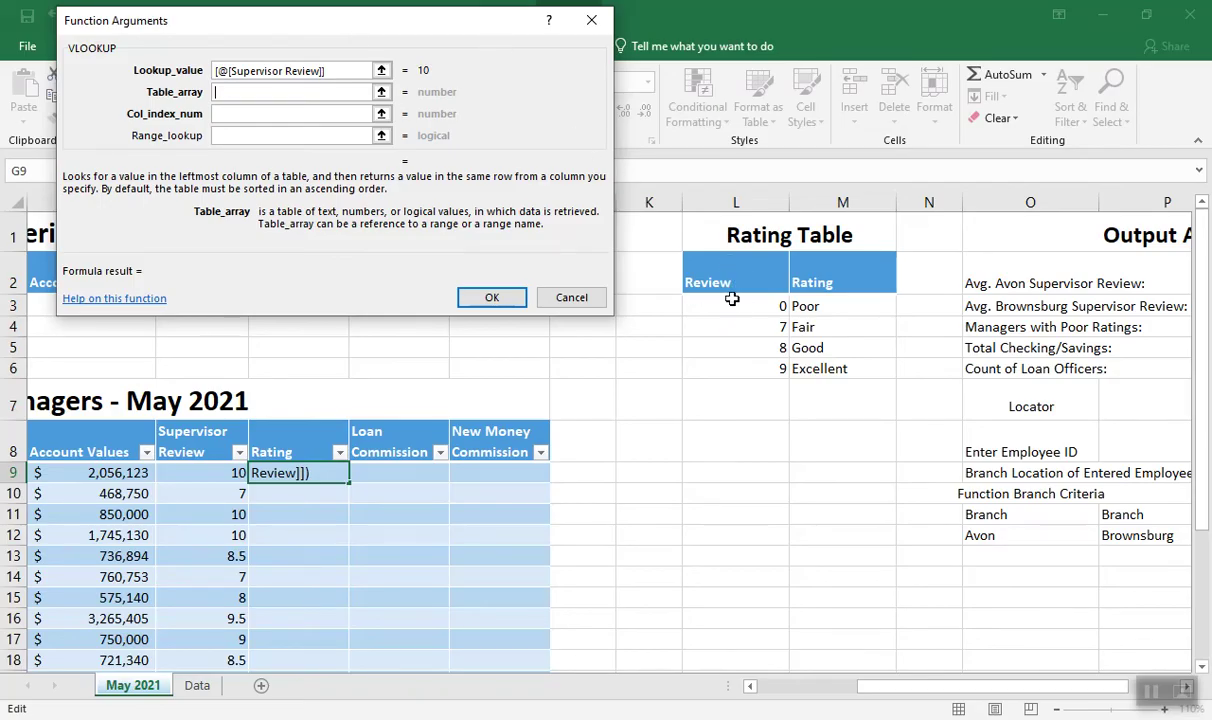
drag(745, 307, 820, 368)
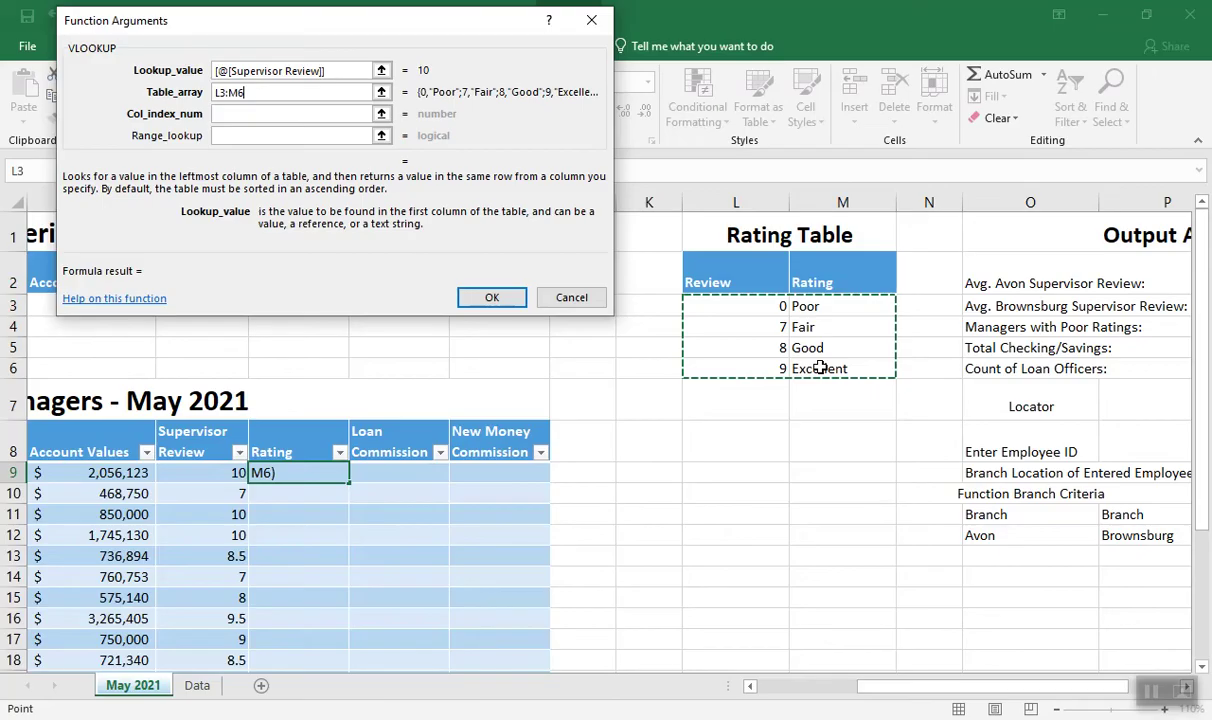
key(F4)
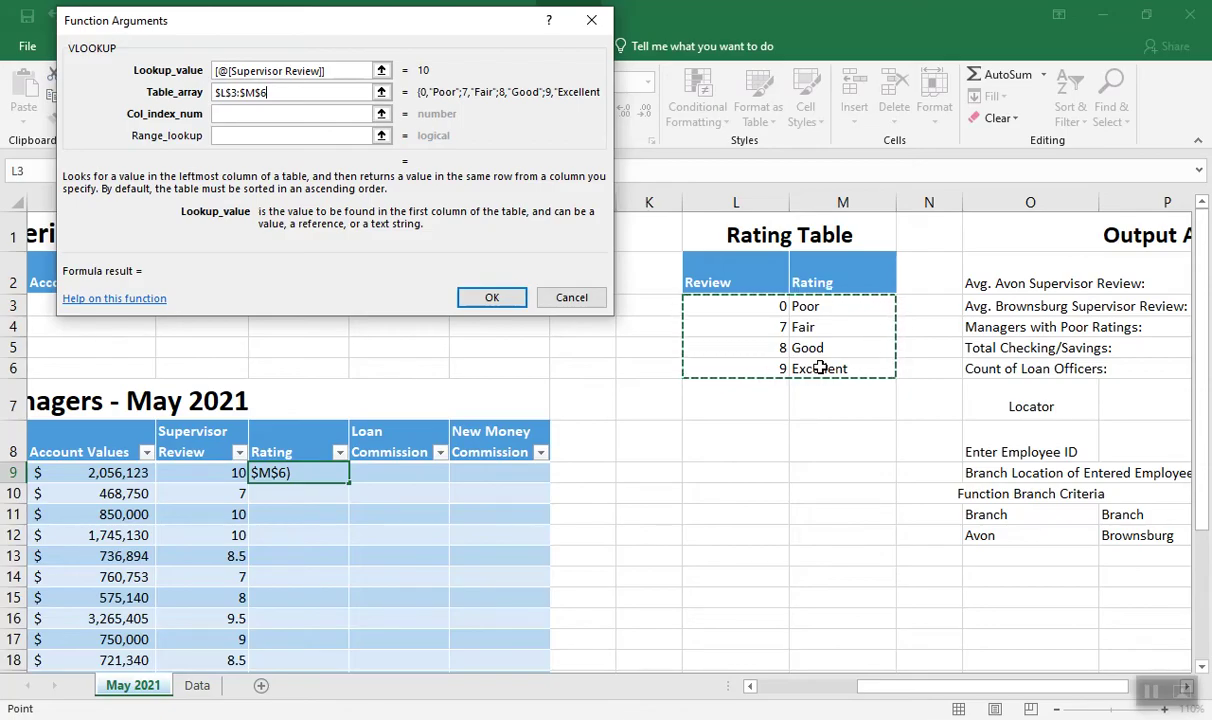
Set the VLOOKUP column index to 2, leave the range lookup empty and complete the Rating formula
click(238, 113)
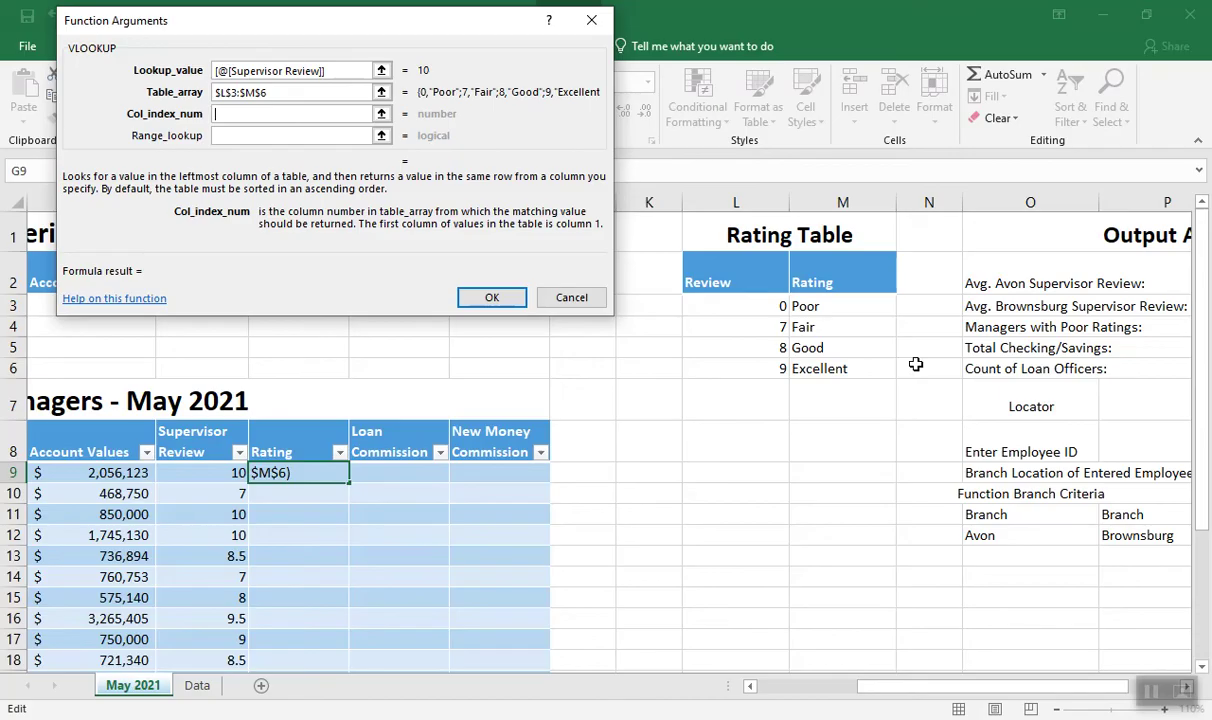
text(2)
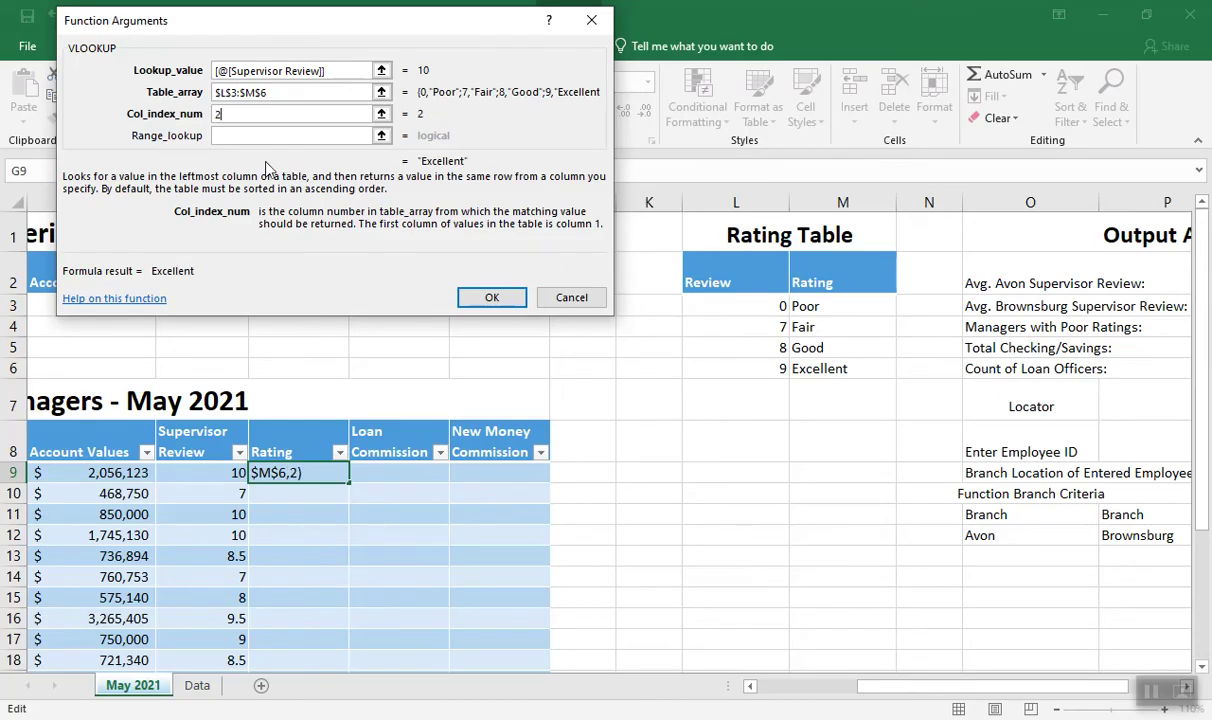
click(242, 138)
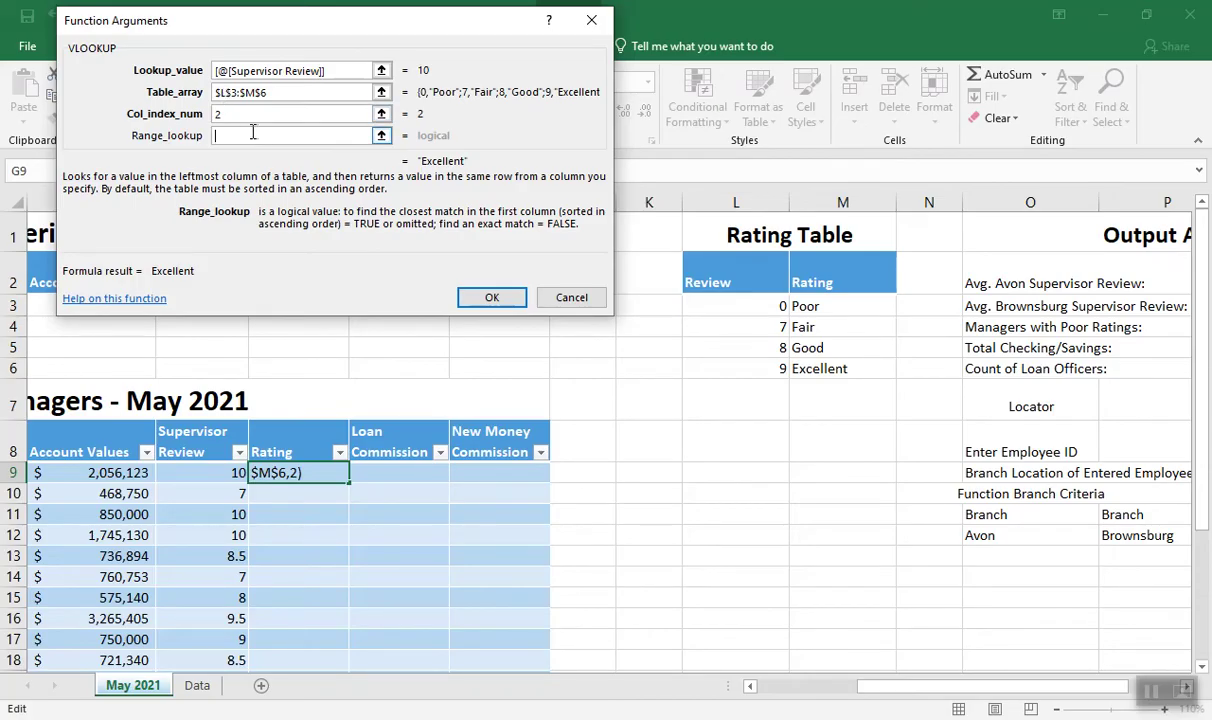
click(492, 300)
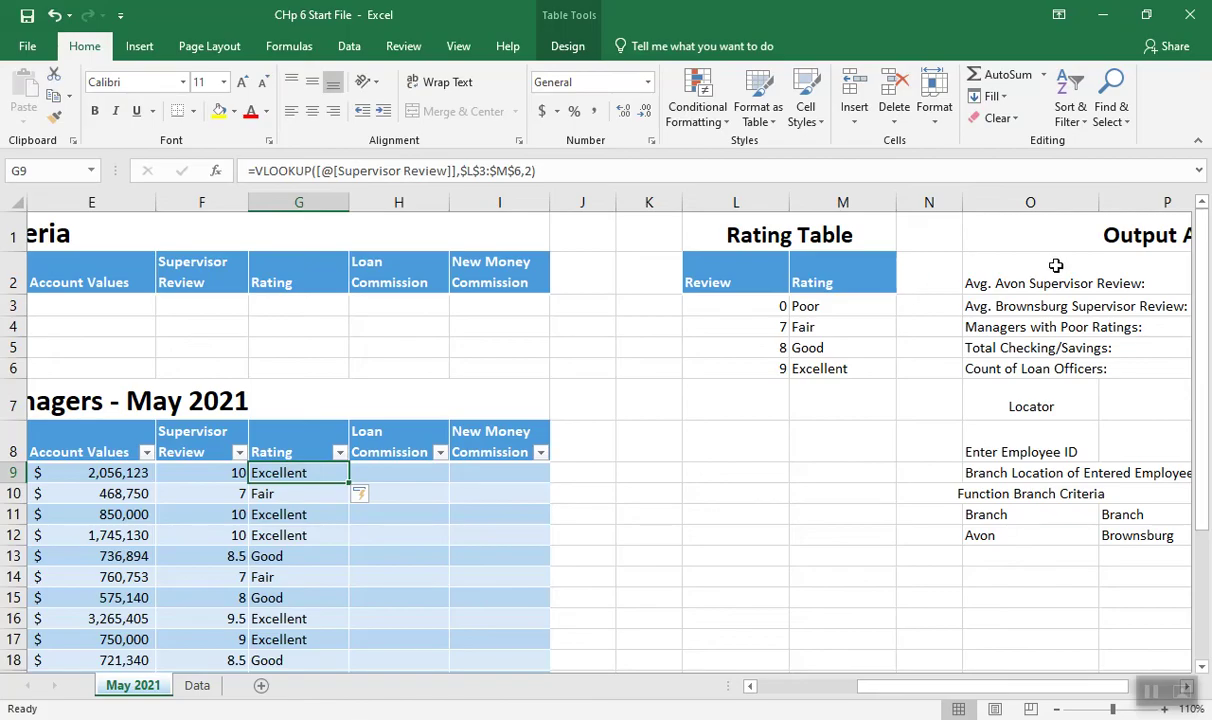
Start an IF function in H9 of the Loan Commission column, testing whether the Specialty header cell equals "Loans"
drag(1203, 268, 1205, 331)
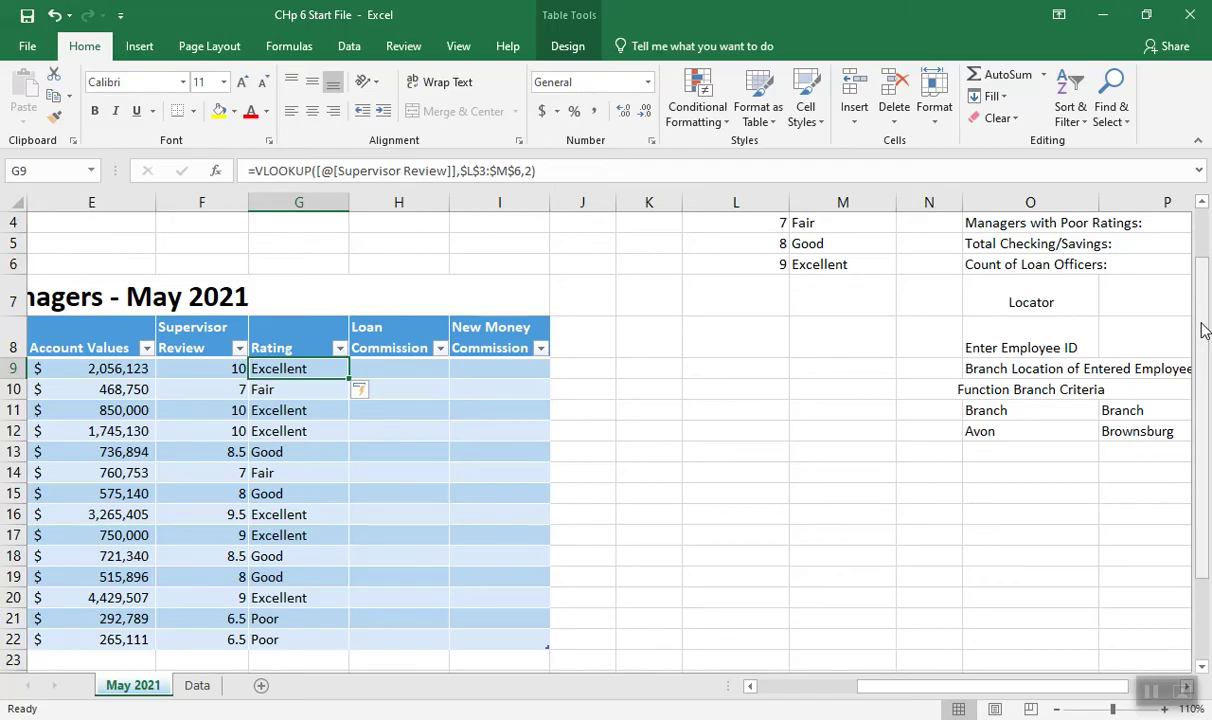
click(394, 372)
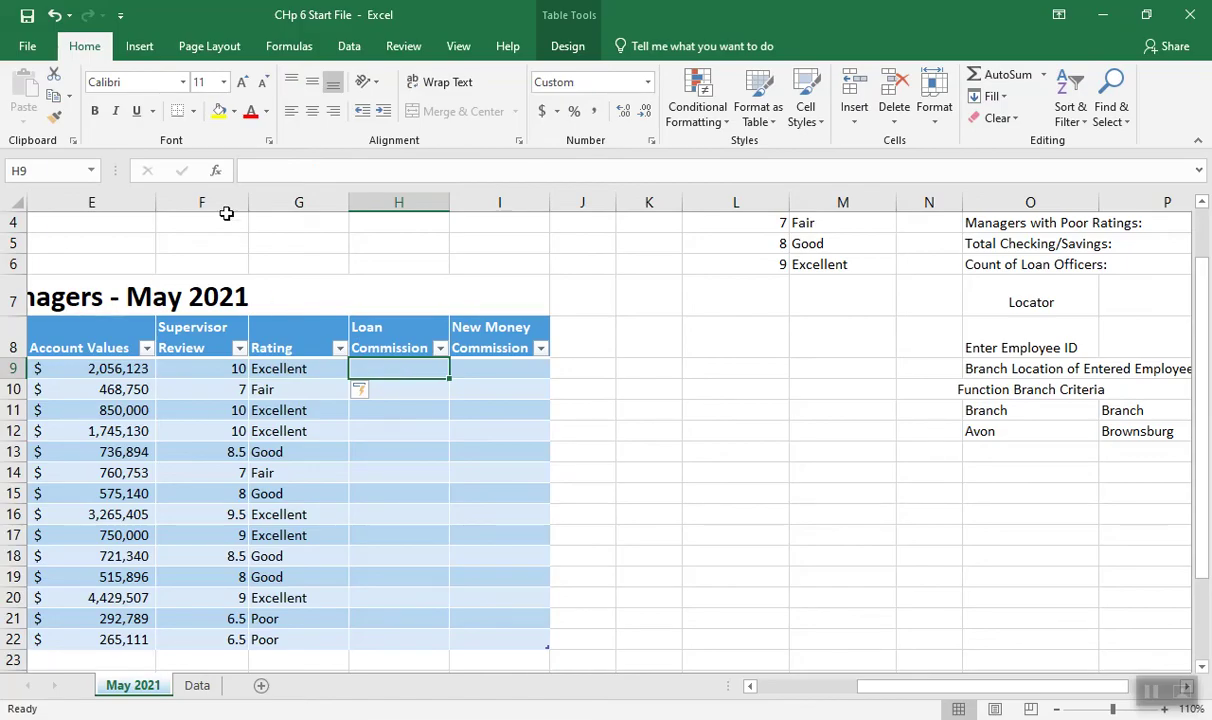
click(213, 171)
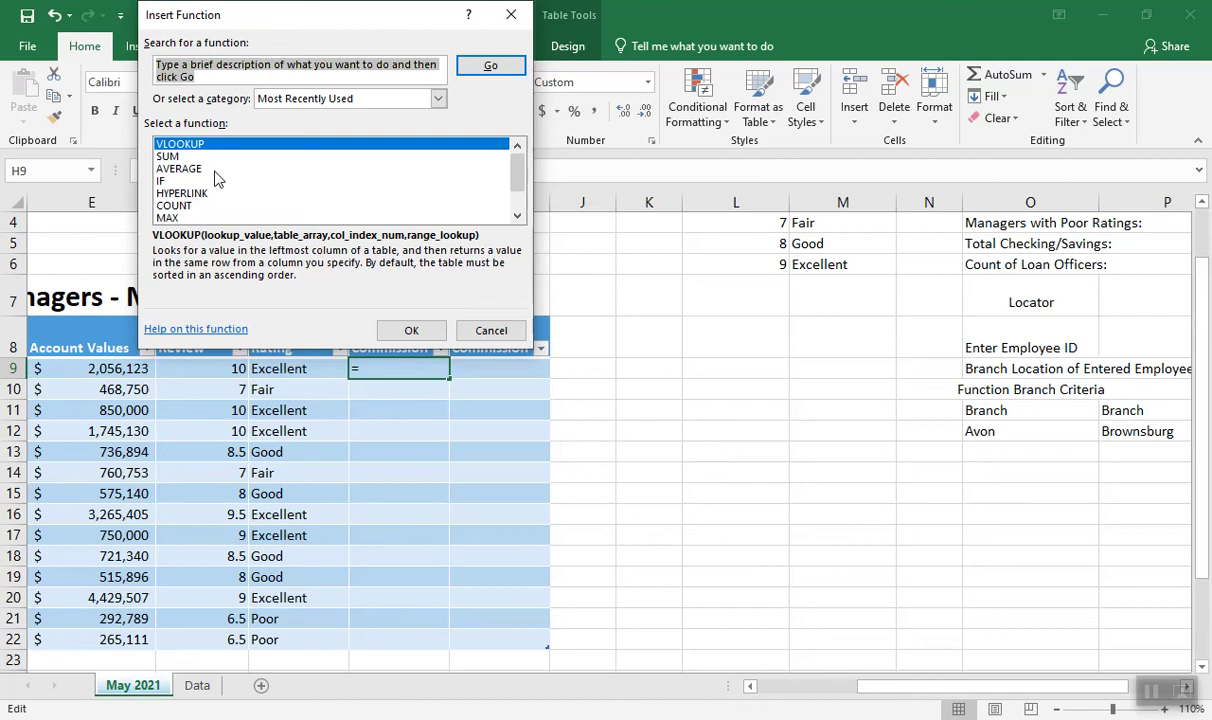
text(if)
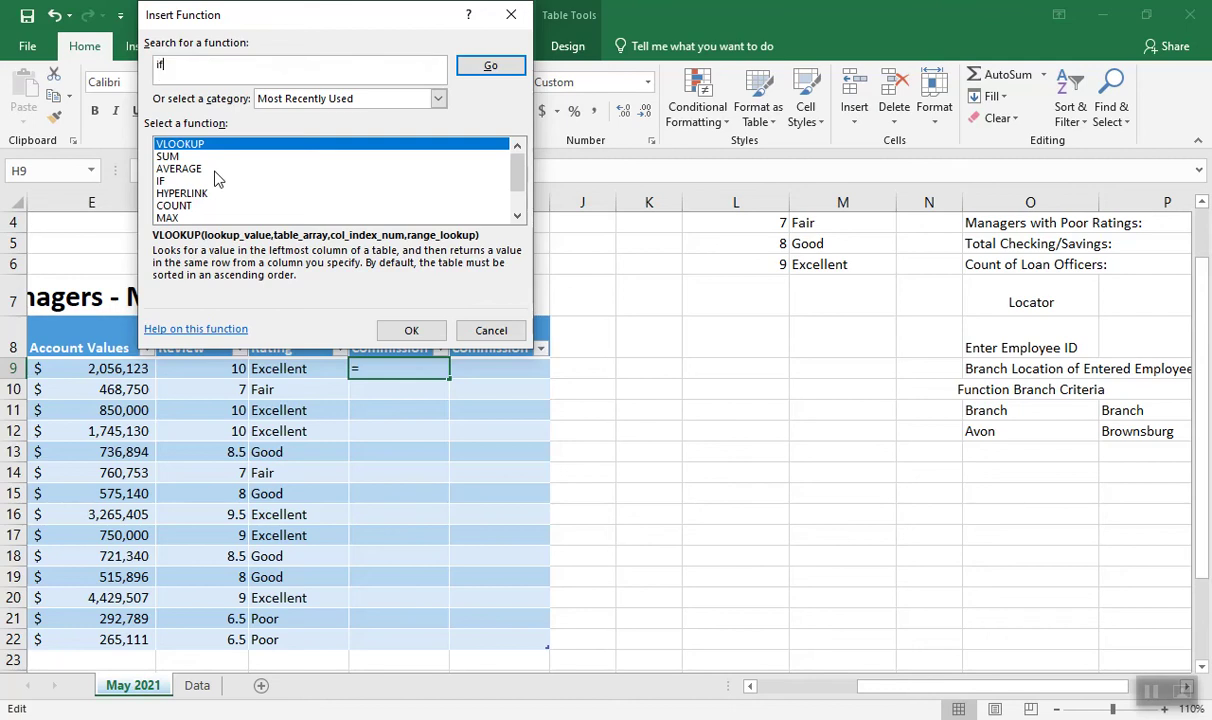
click(480, 68)
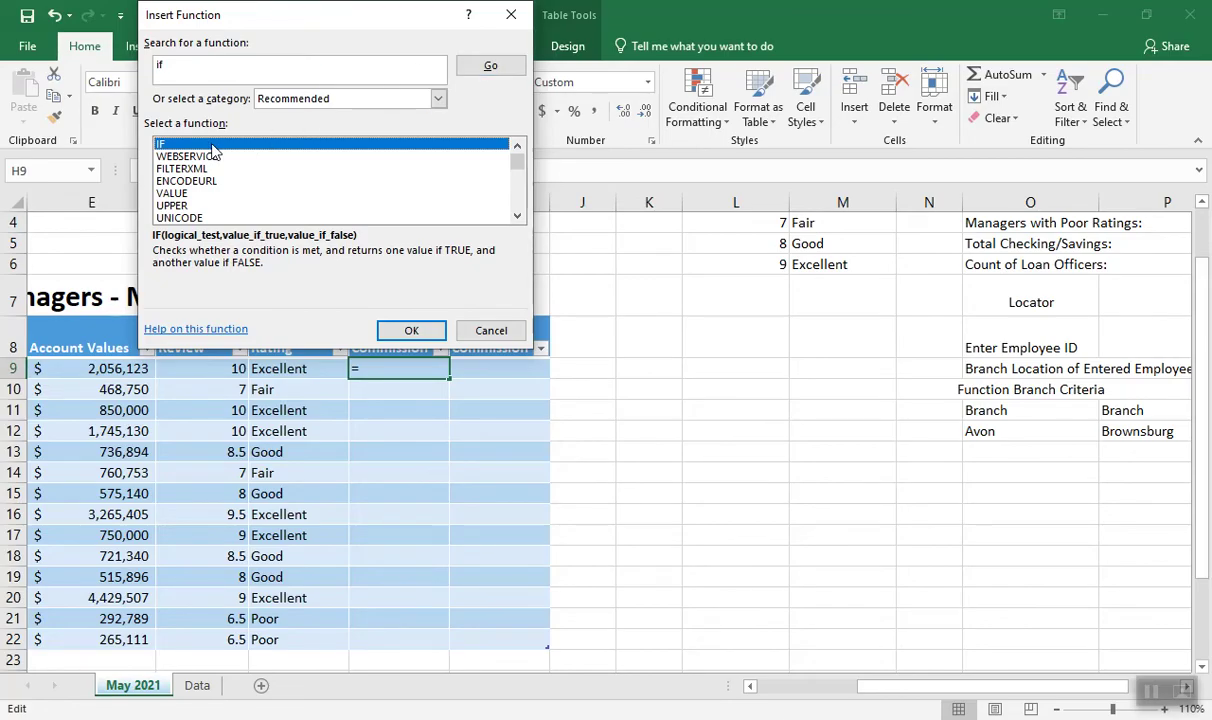
click(412, 331)
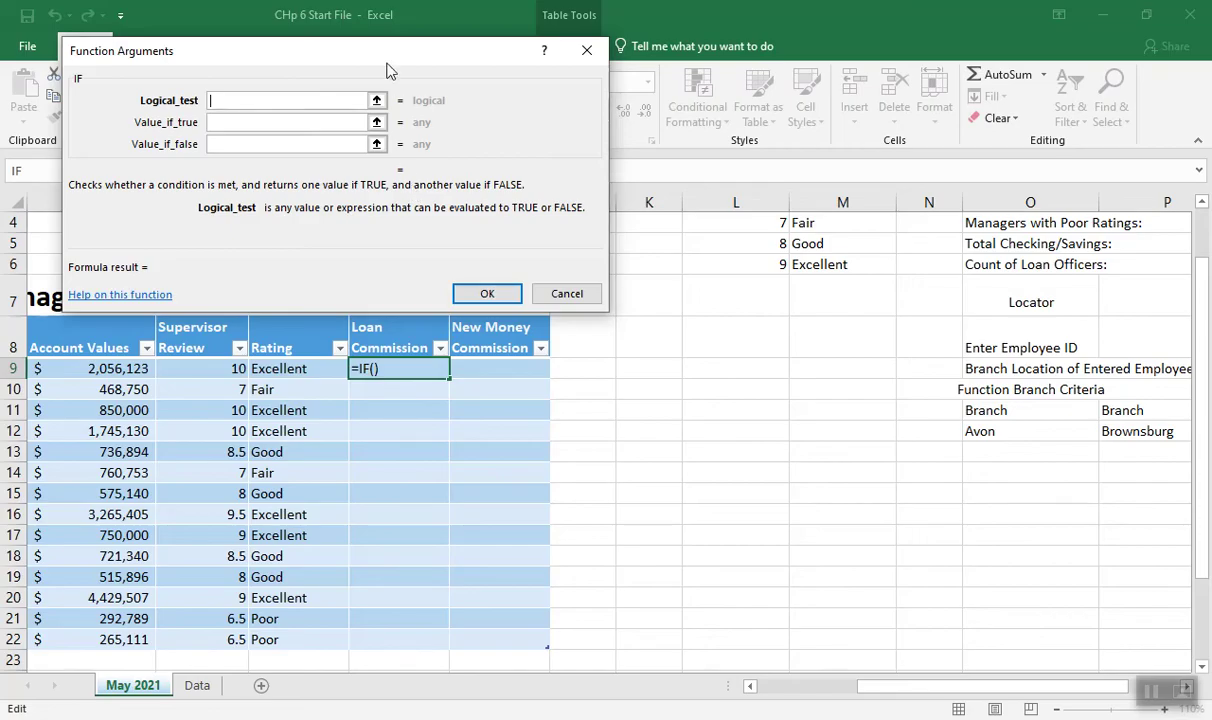
drag(404, 63, 477, 75)
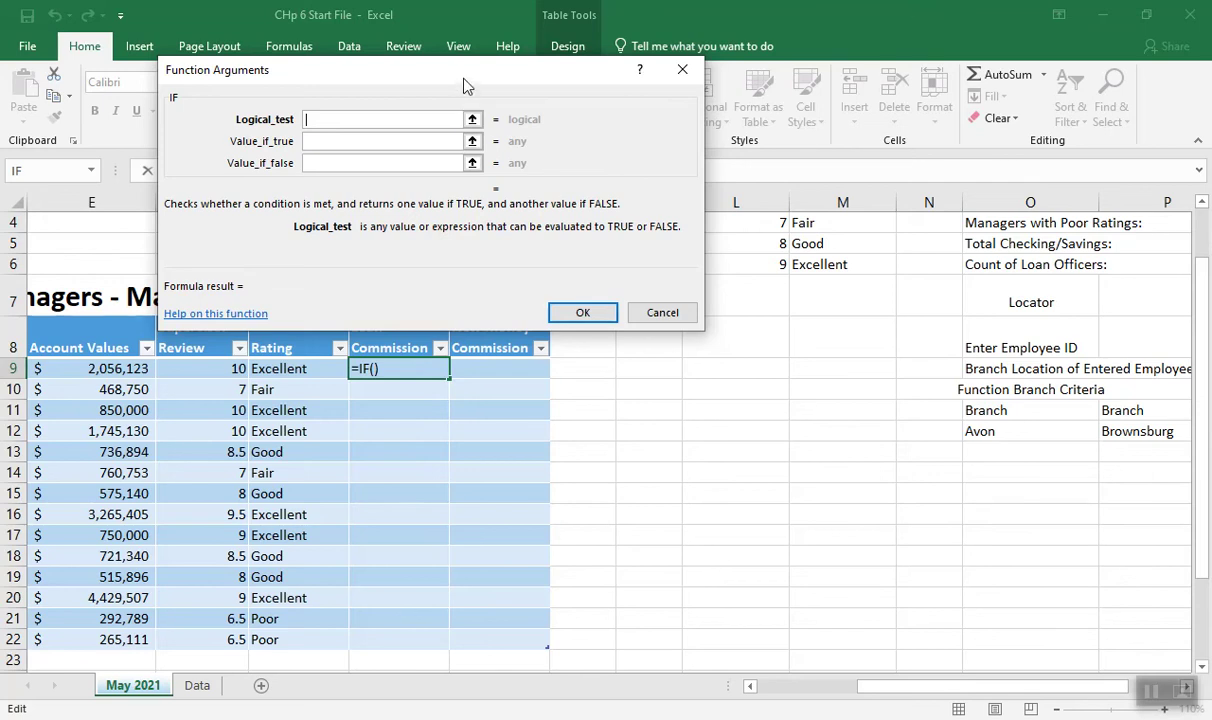
drag(465, 85, 580, 85)
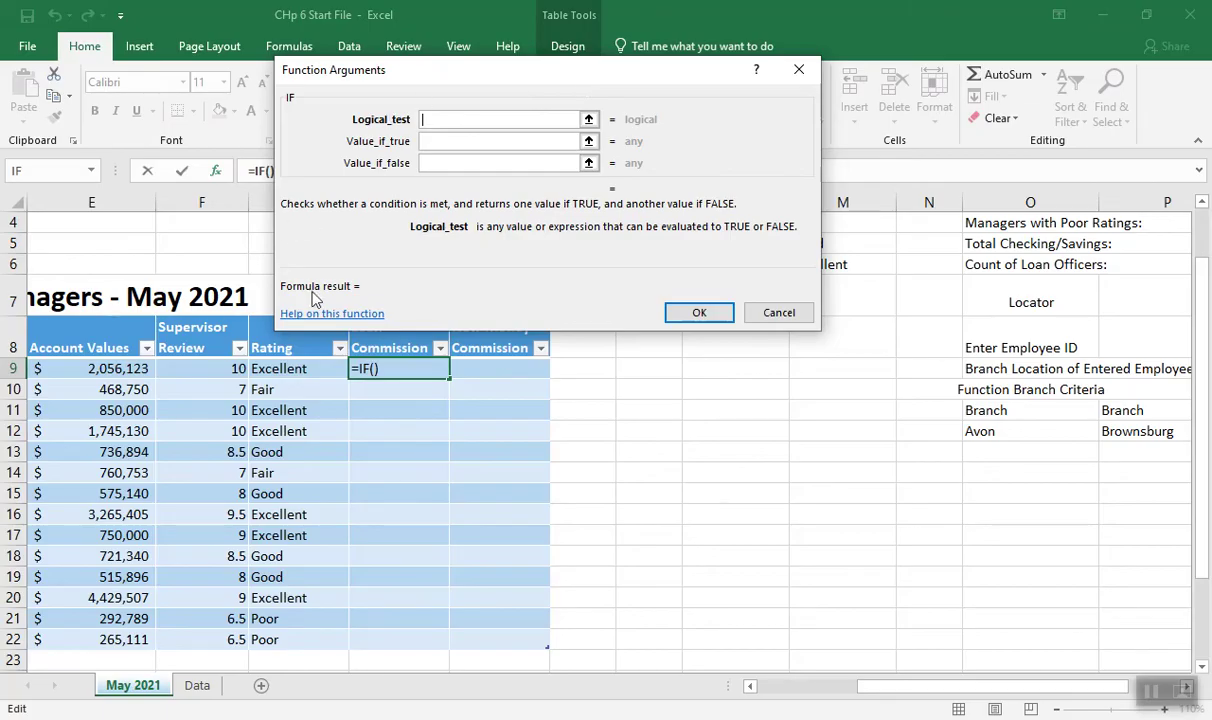
click(763, 690)
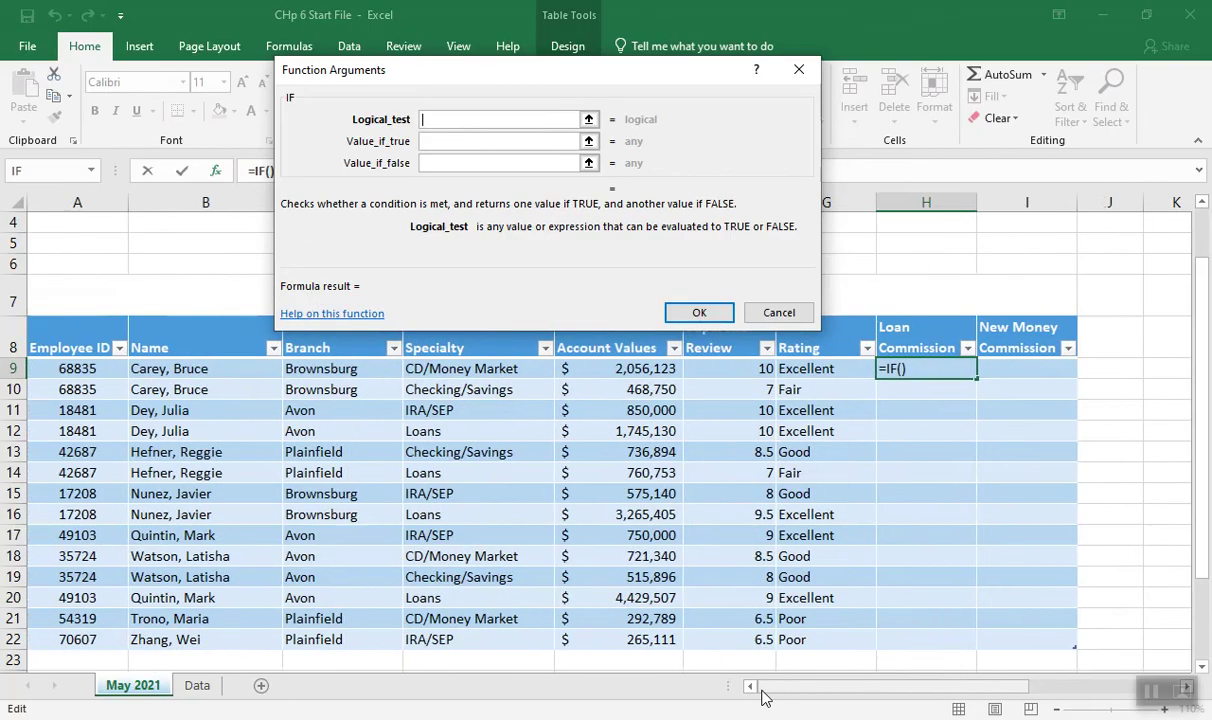
click(448, 353)
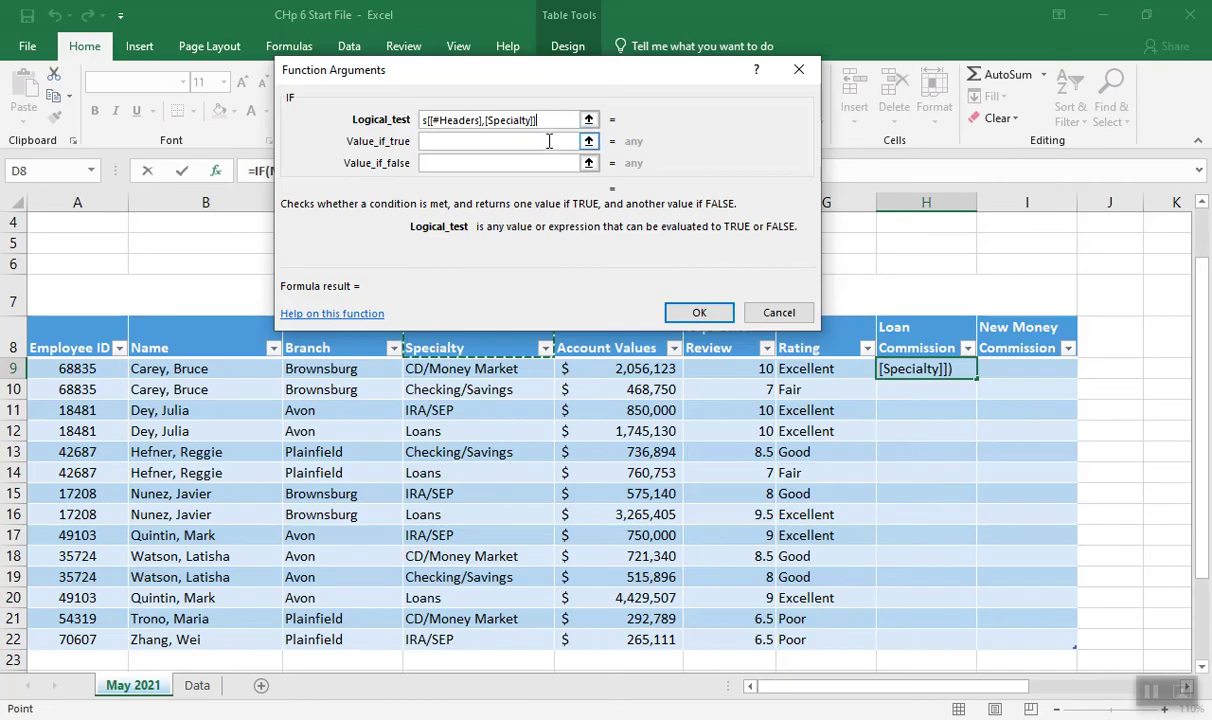
text(="Loans")
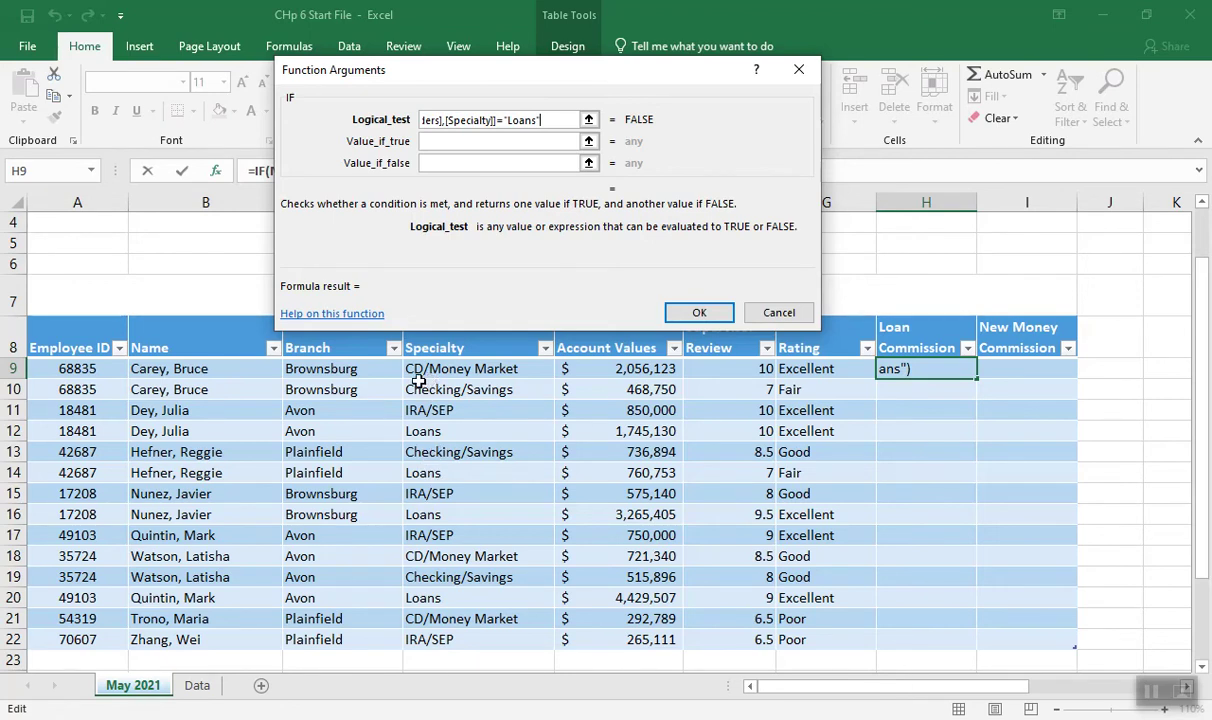
Set the IF function's value if true to the row's Account Values multiplied by .0025
click(428, 146)
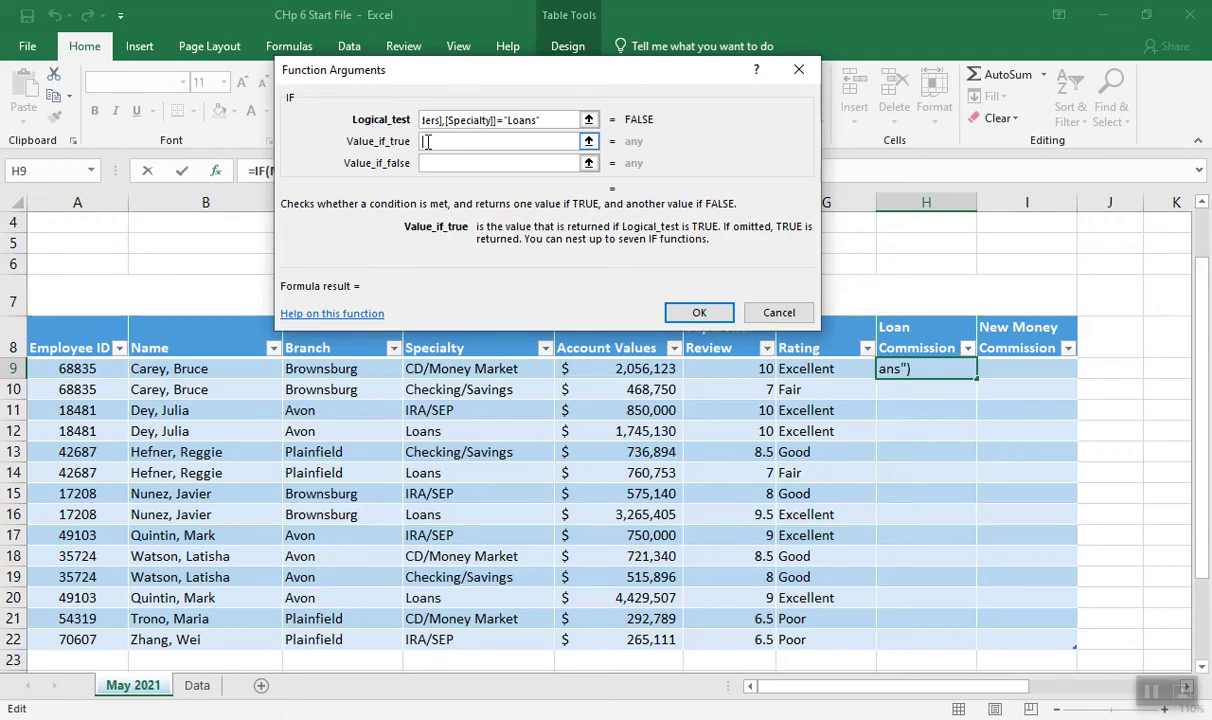
click(590, 348)
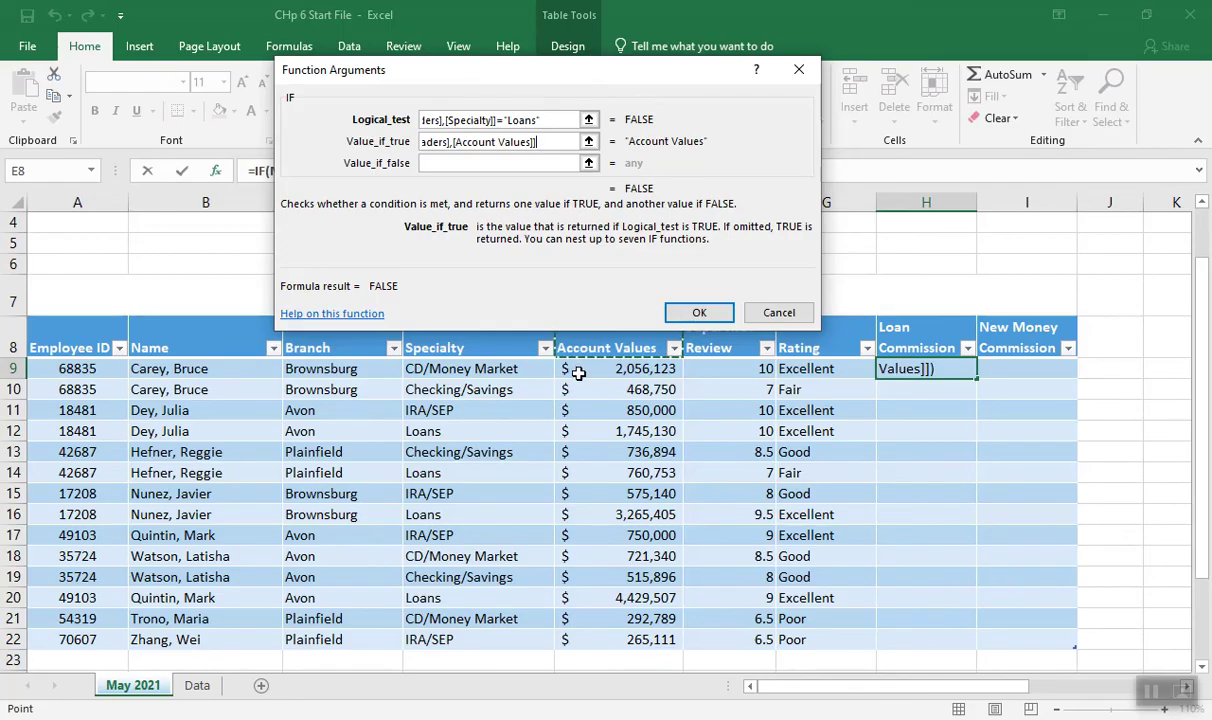
click(582, 374)
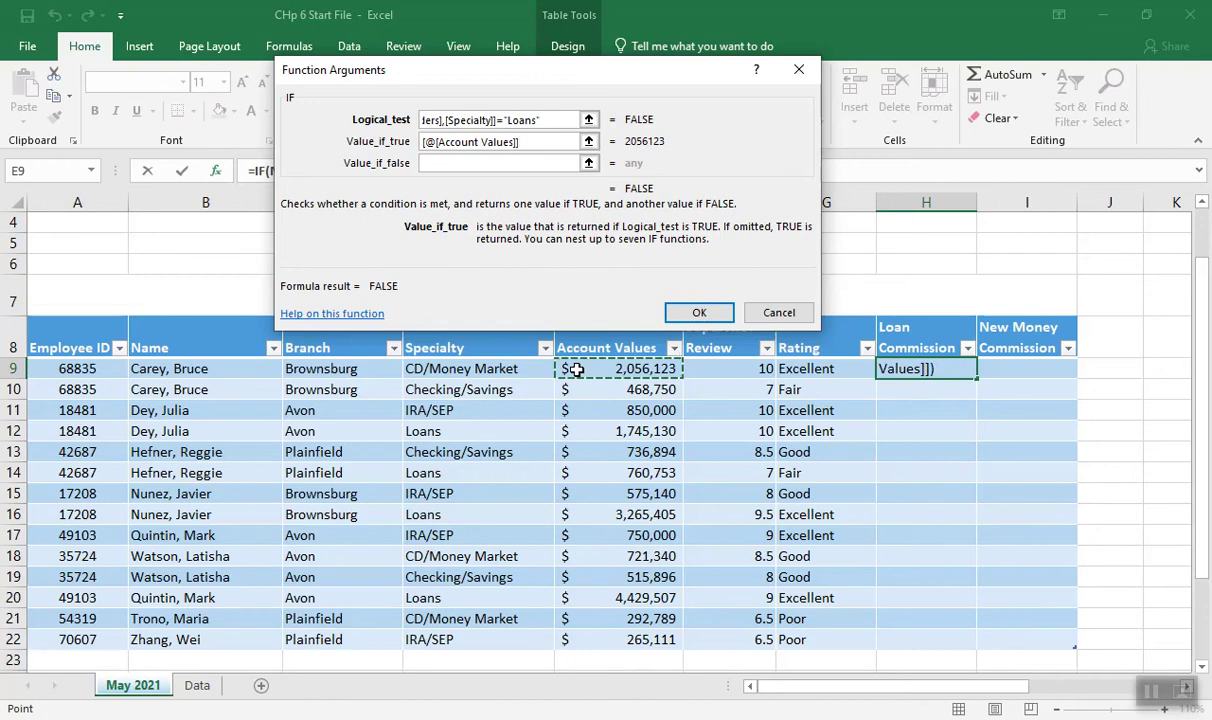
text(*)
text(0025)
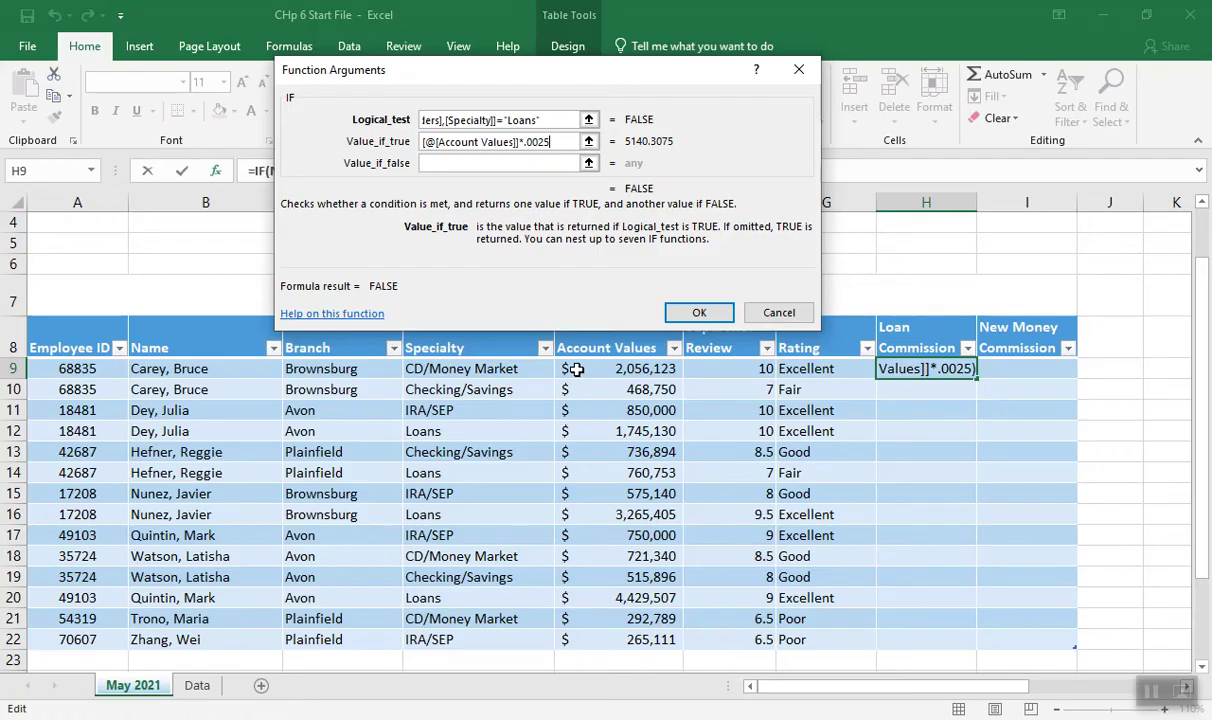
Set the IF function's value if false to 0 and complete the Loan Commission formula in H9
click(439, 163)
text(0)
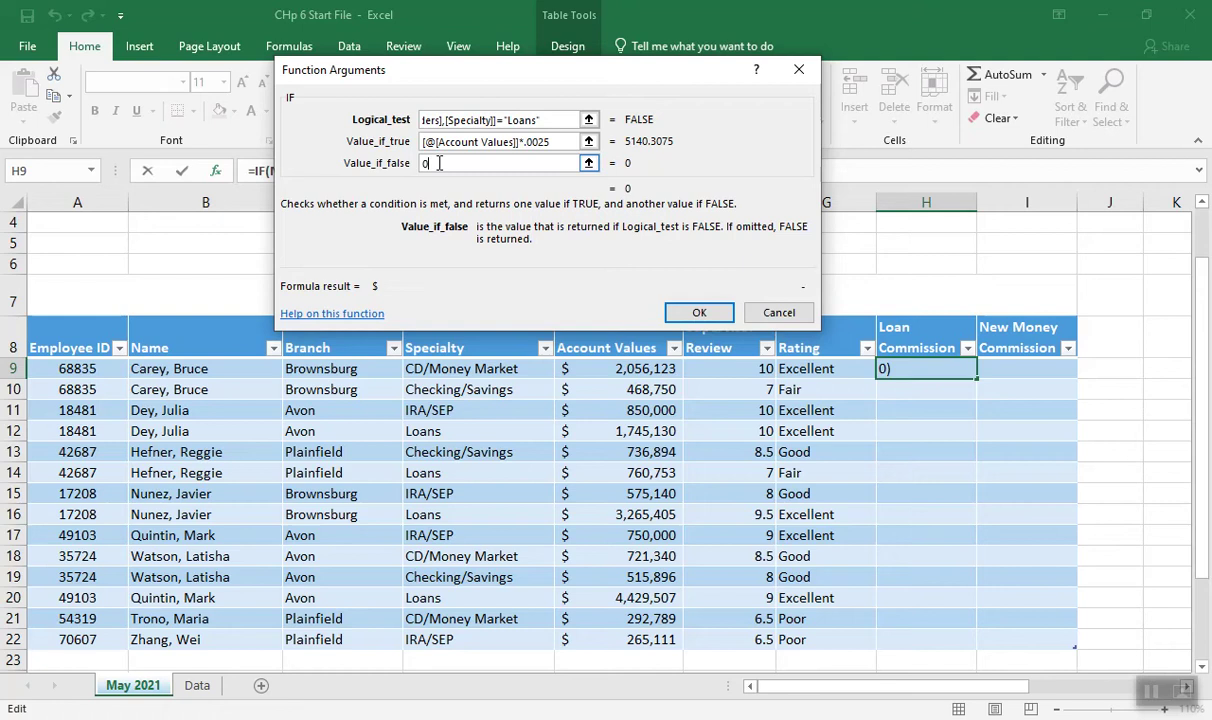
click(699, 314)
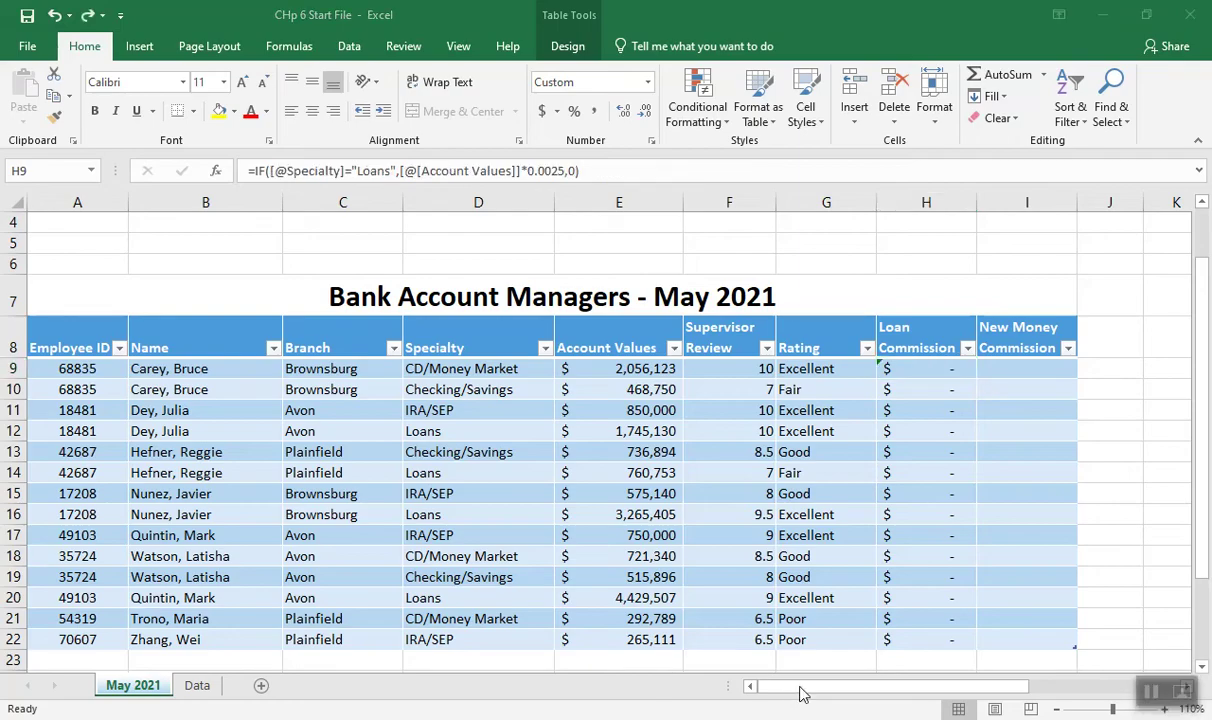
click(908, 372)
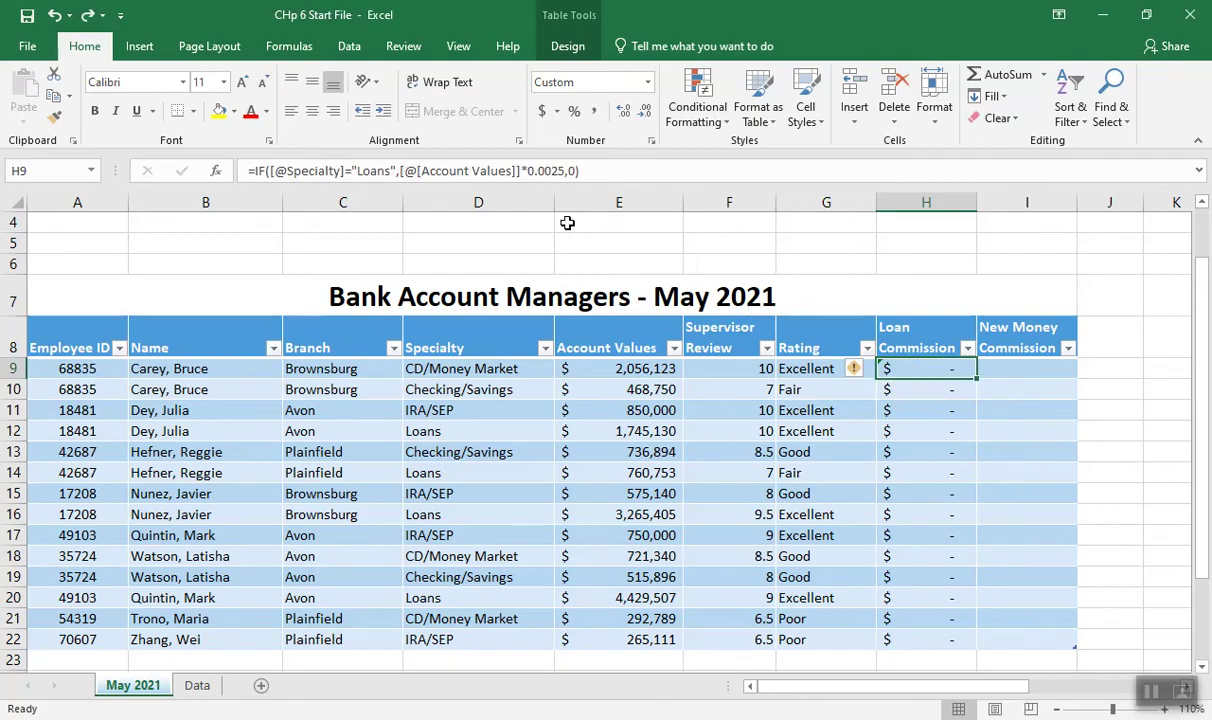
Reopen the Loan Commission IF function in H9 and rewrite its logical test as the row's Specialty equal to "Loans"
click(215, 170)
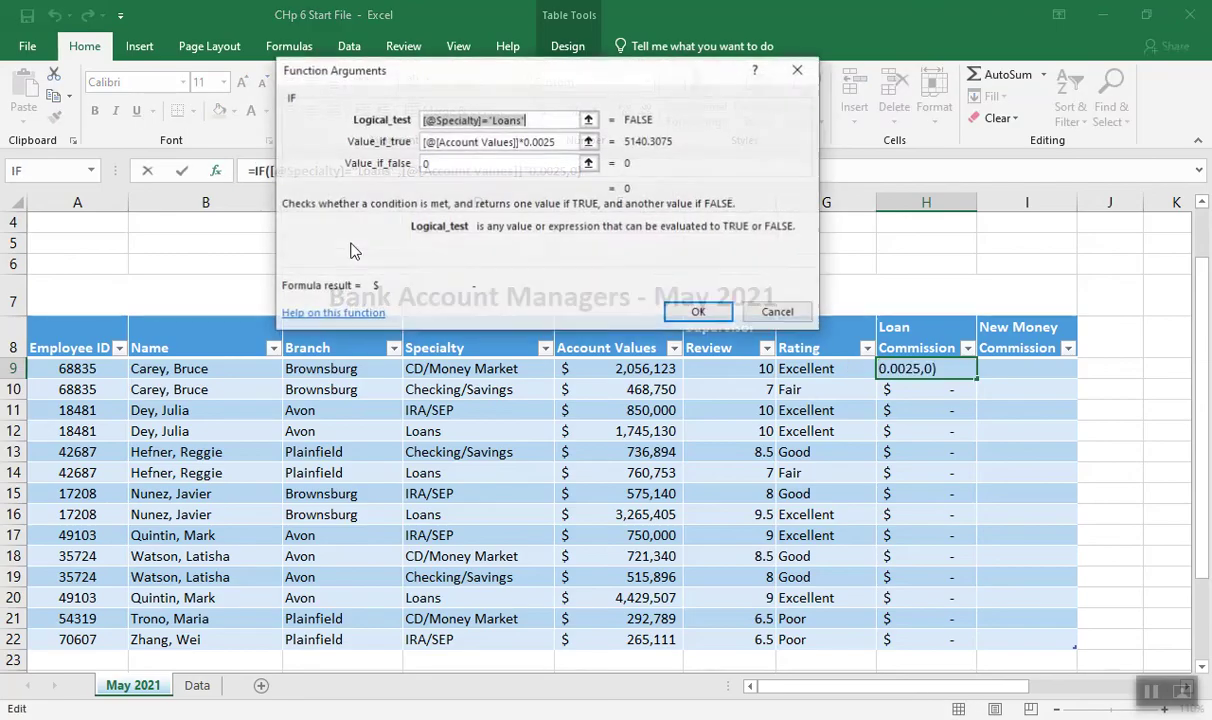
drag(548, 76, 740, 84)
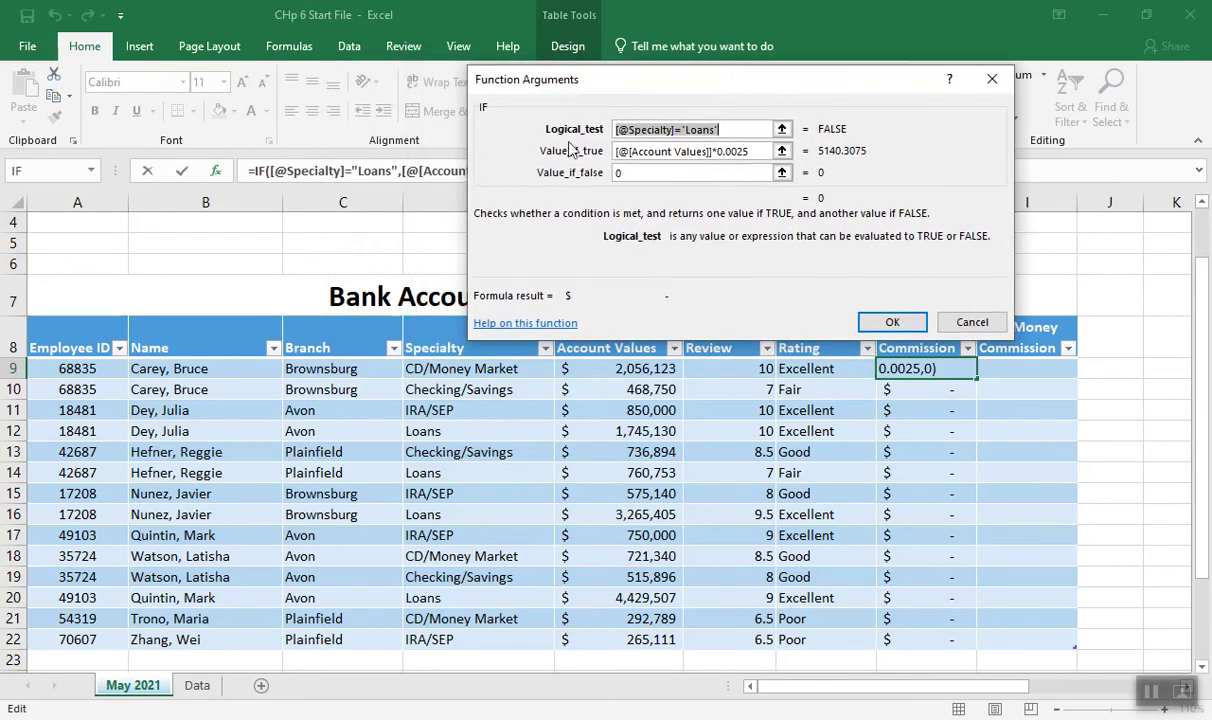
click(441, 370)
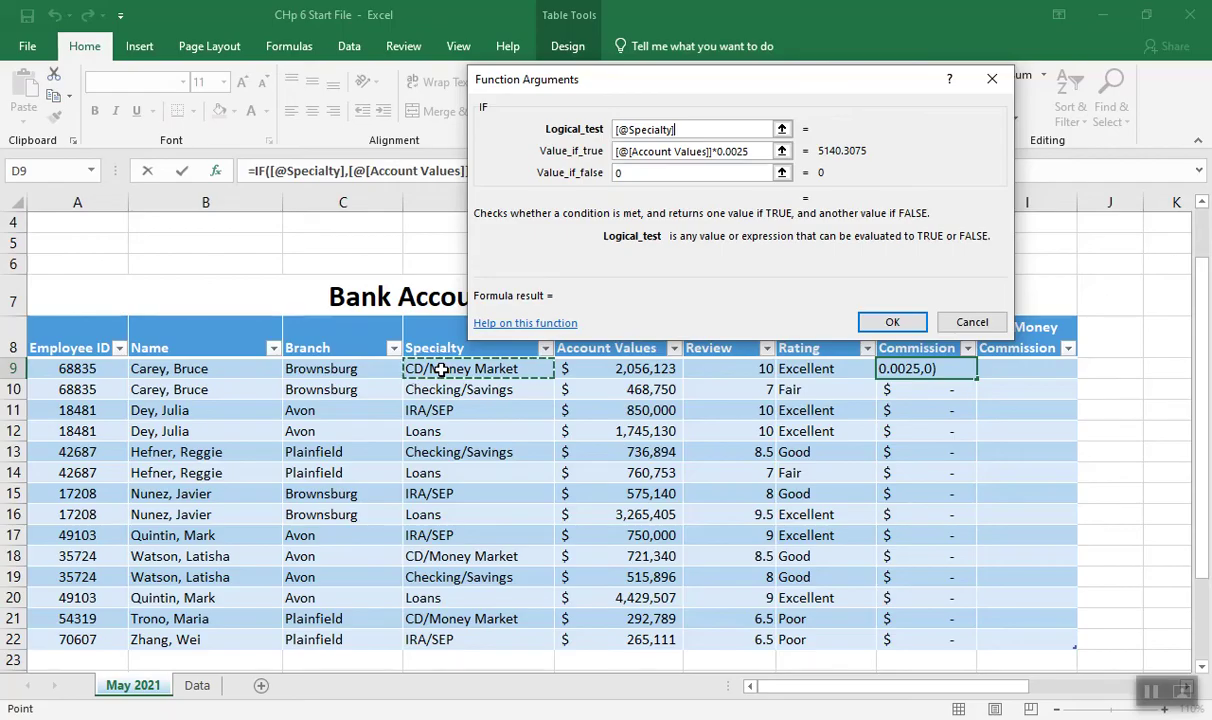
text(="L)
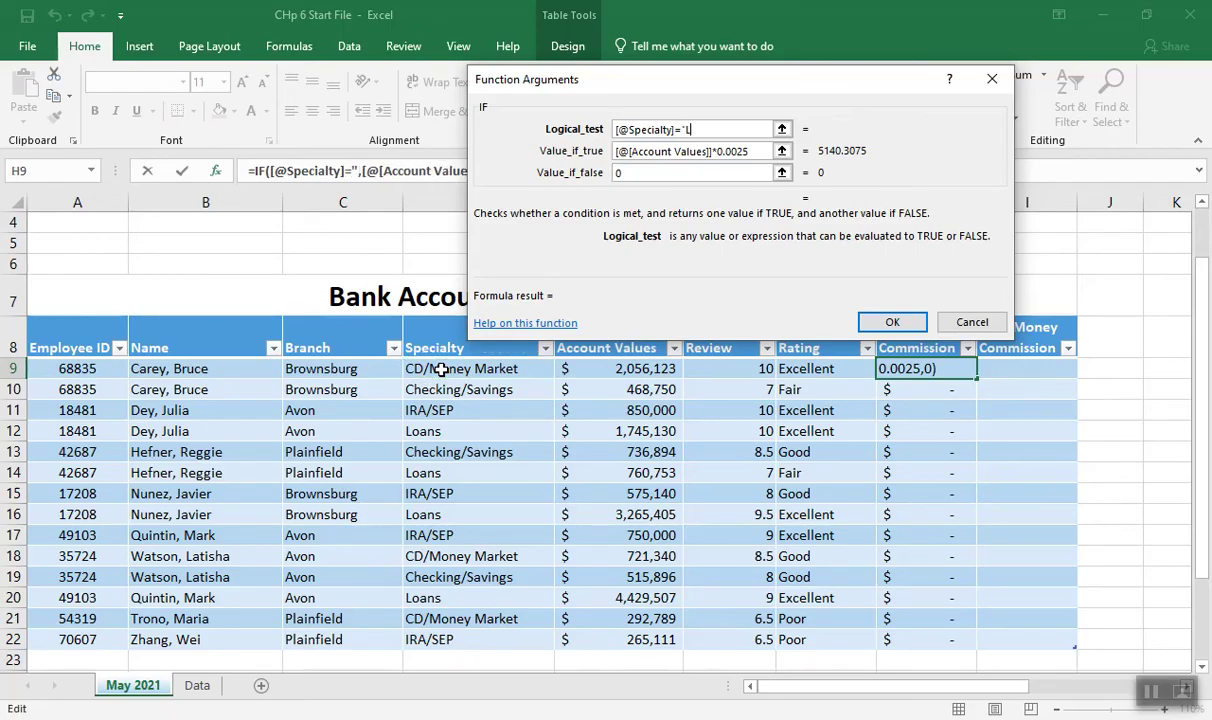
text(oans")
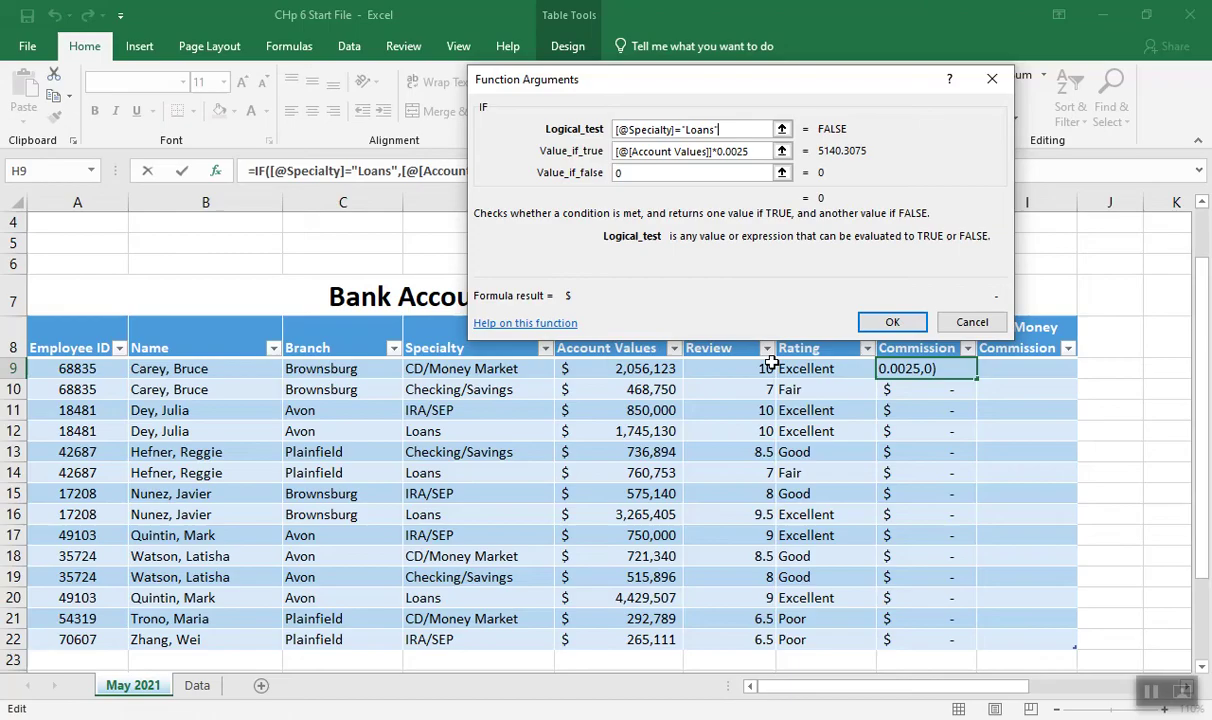
click(886, 325)
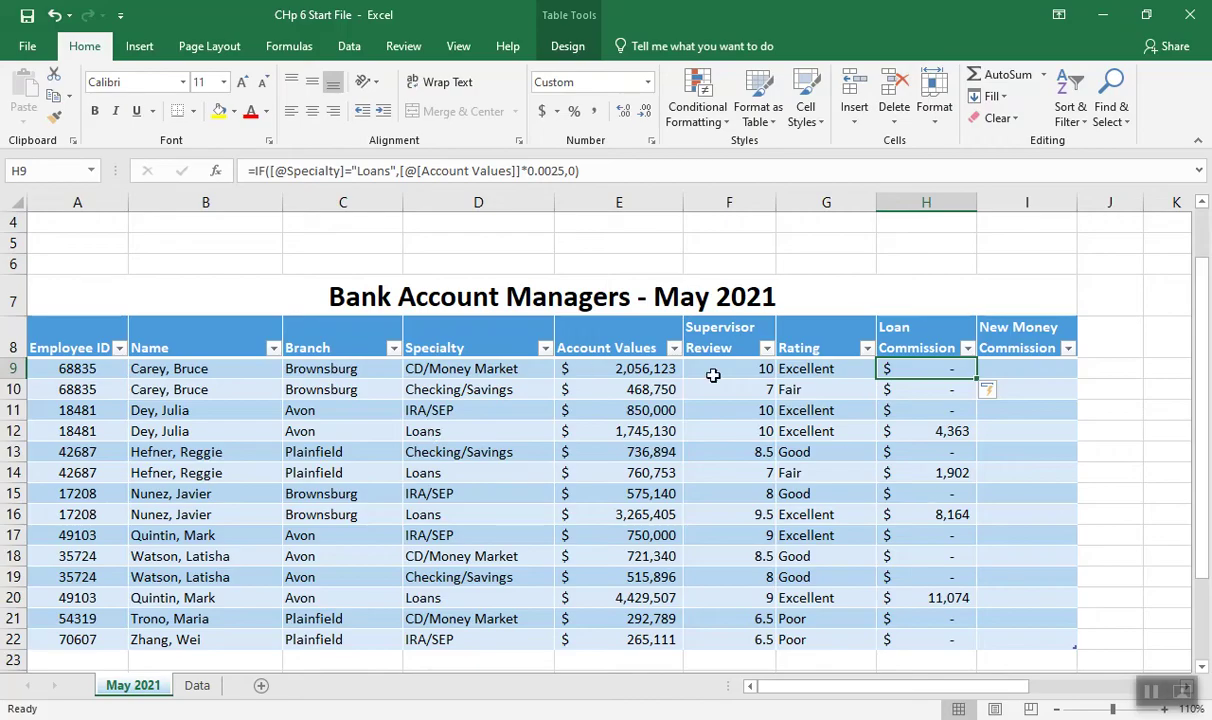
Start an IF function in I9 of the New Money Commission column, testing whether the row's Specialty equals "Loans"
click(1011, 371)
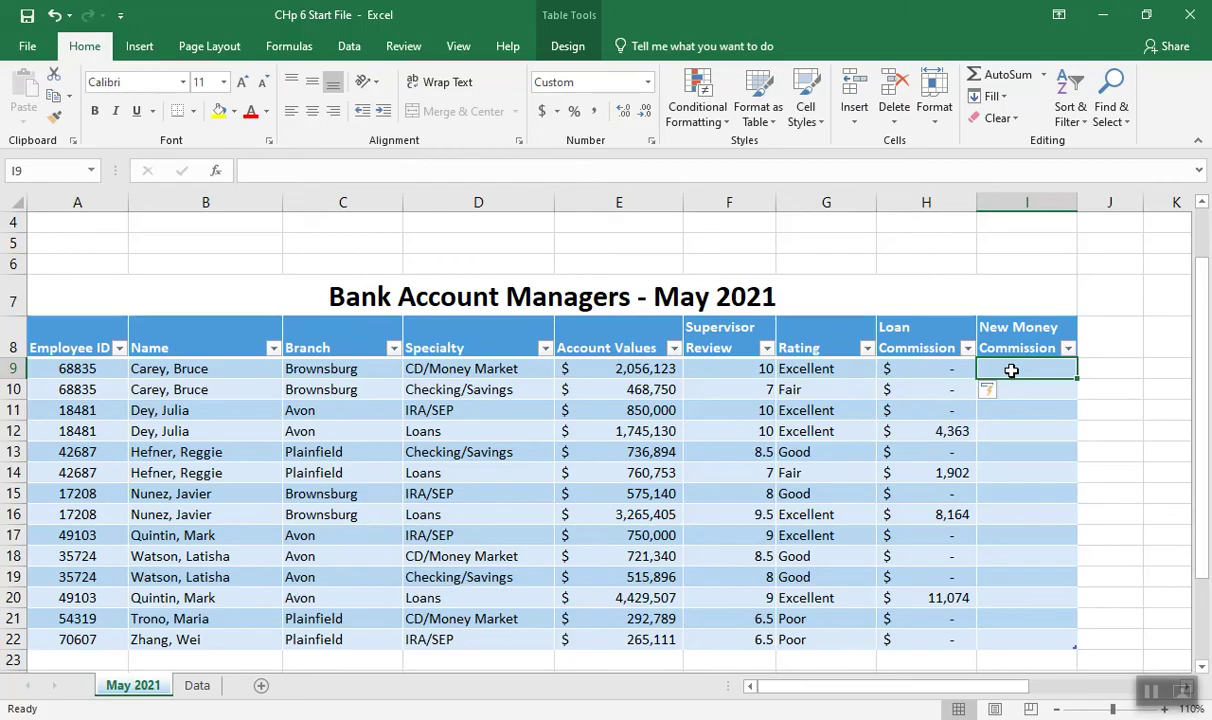
click(212, 169)
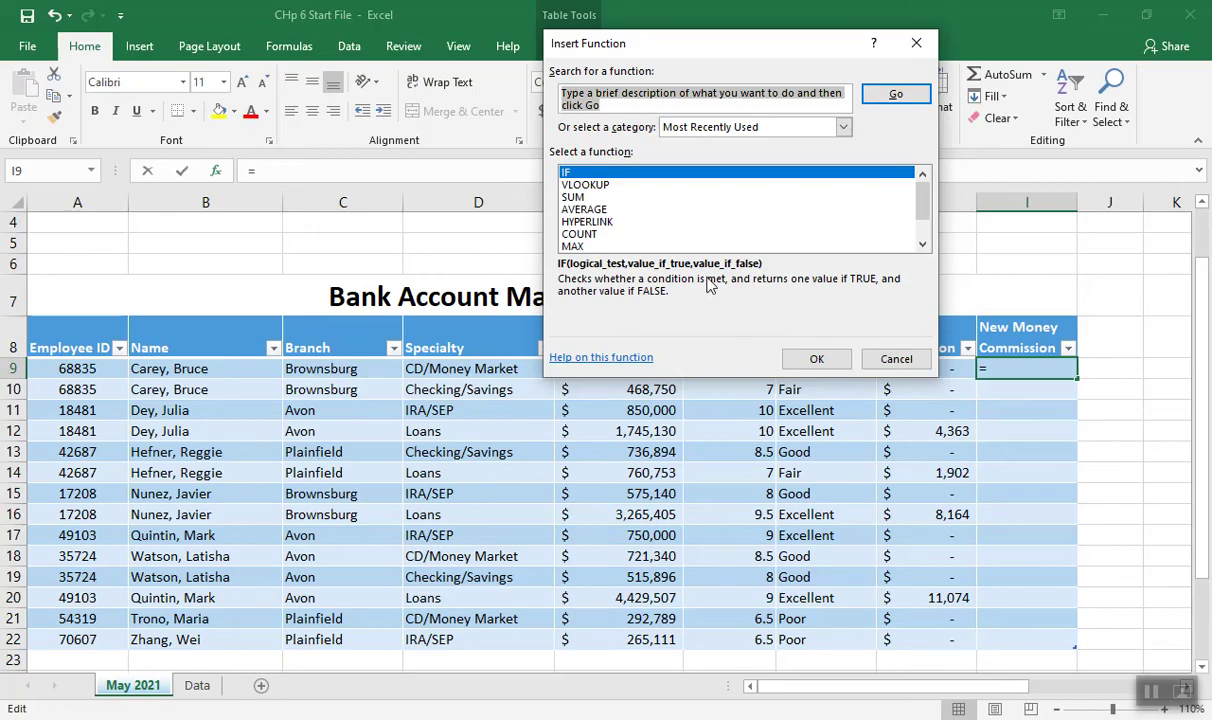
click(816, 358)
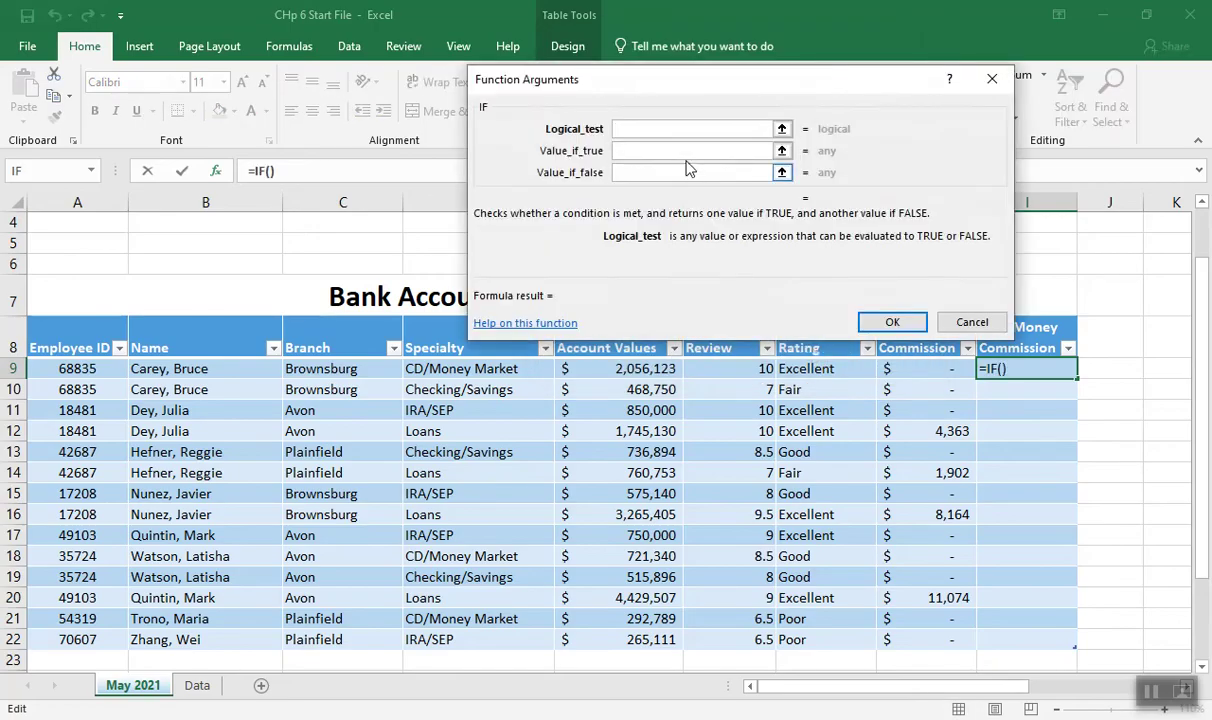
drag(625, 81, 347, 55)
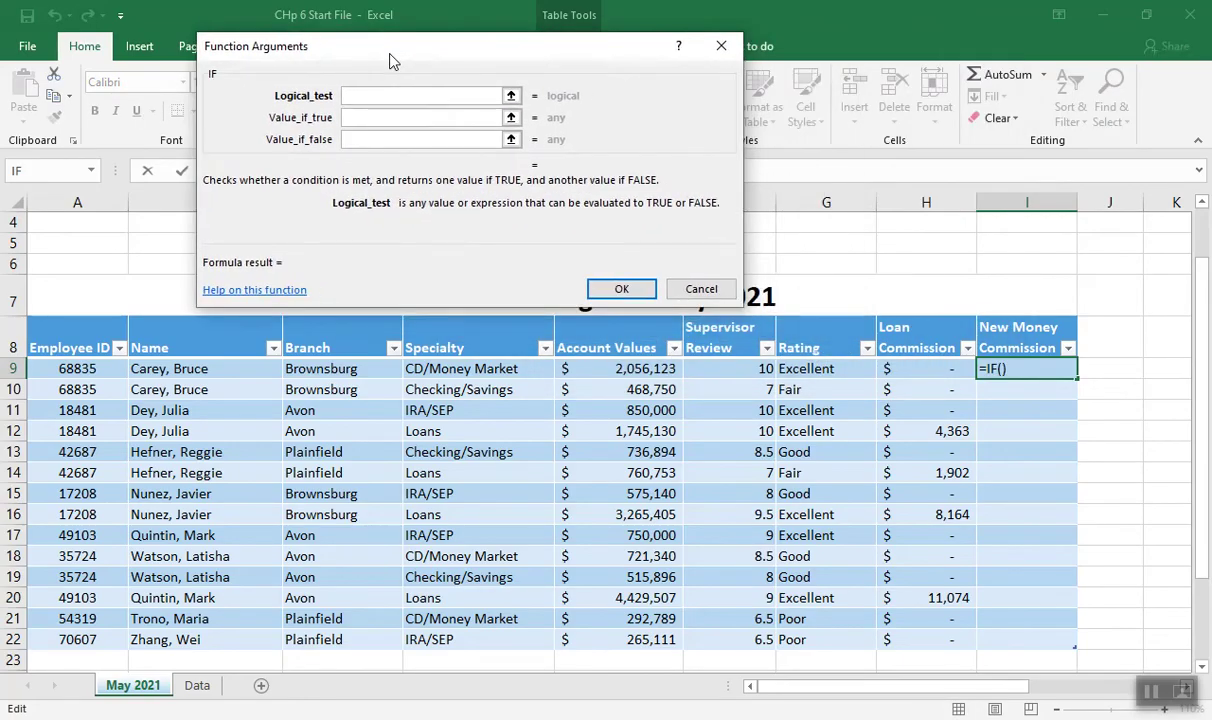
click(437, 370)
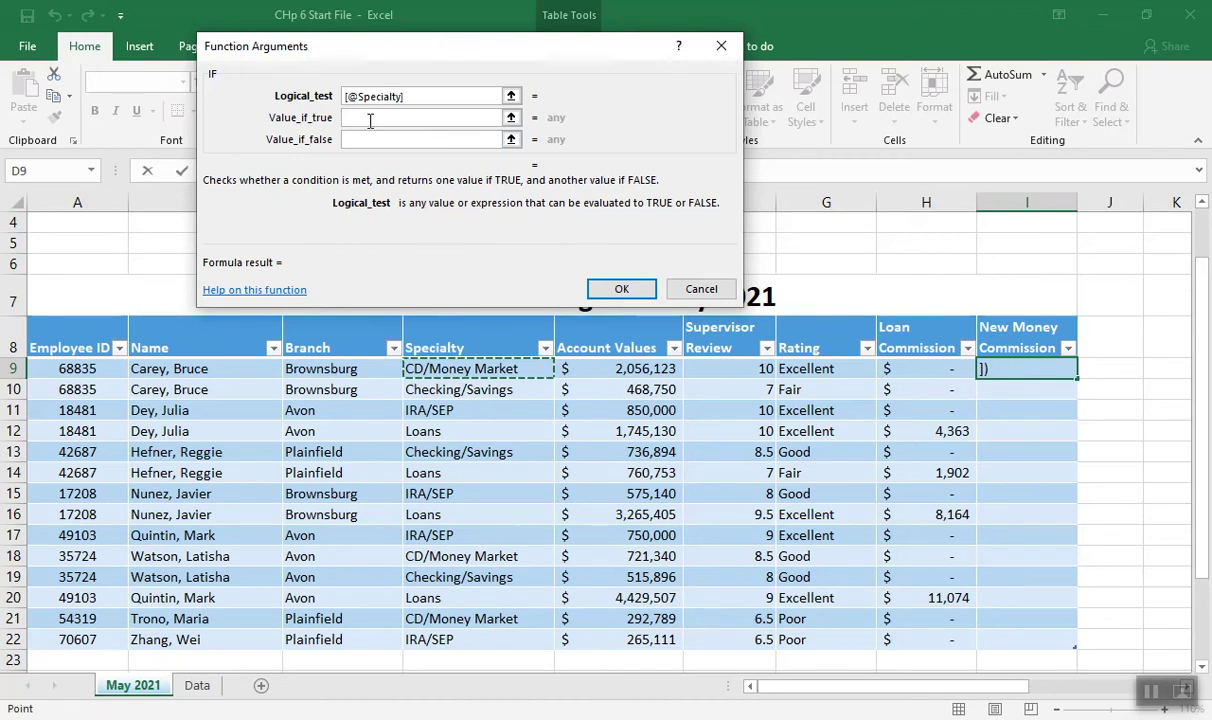
text(="Loans")
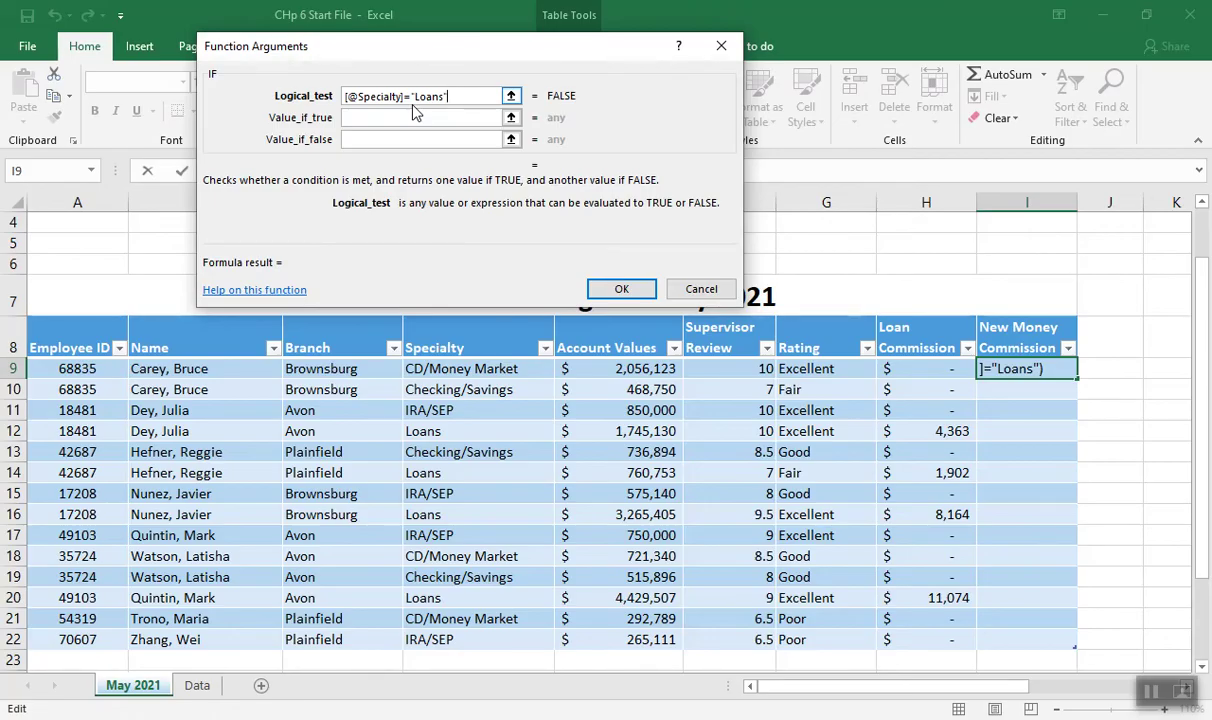
Set the value if true to 0 and the value if false to the row's Account Values multiplied by .0002, completing the New Money Commission formula
click(367, 118)
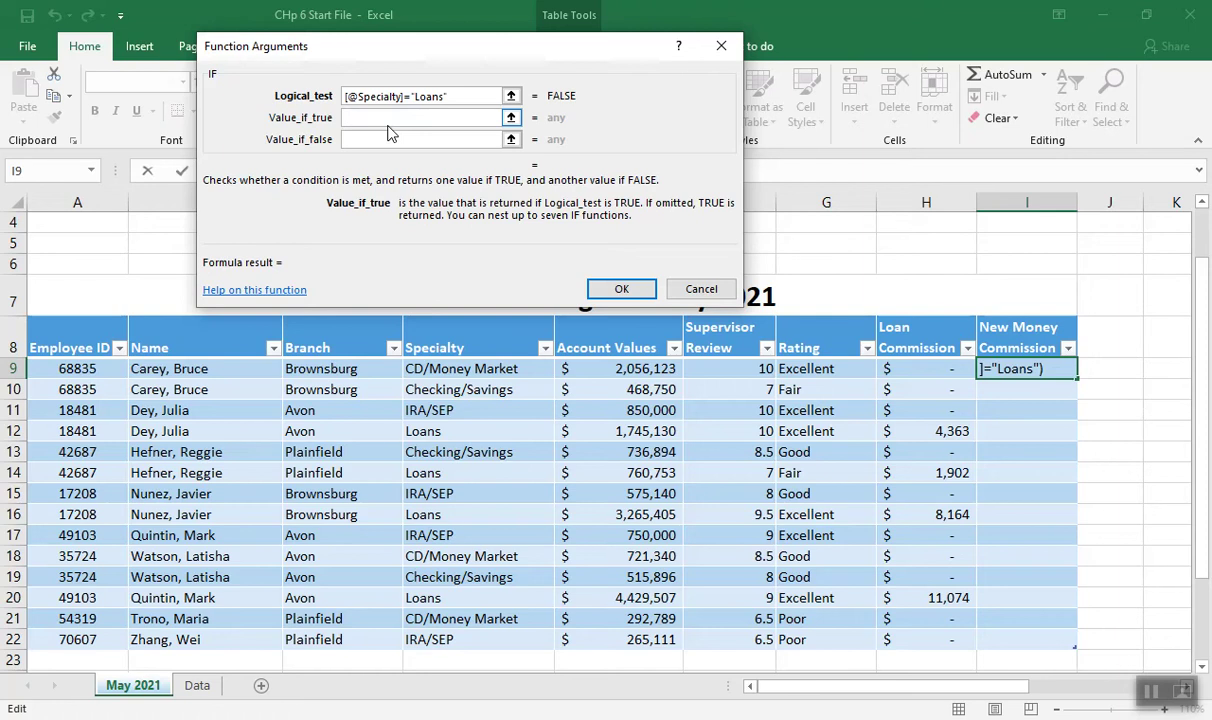
text(0)
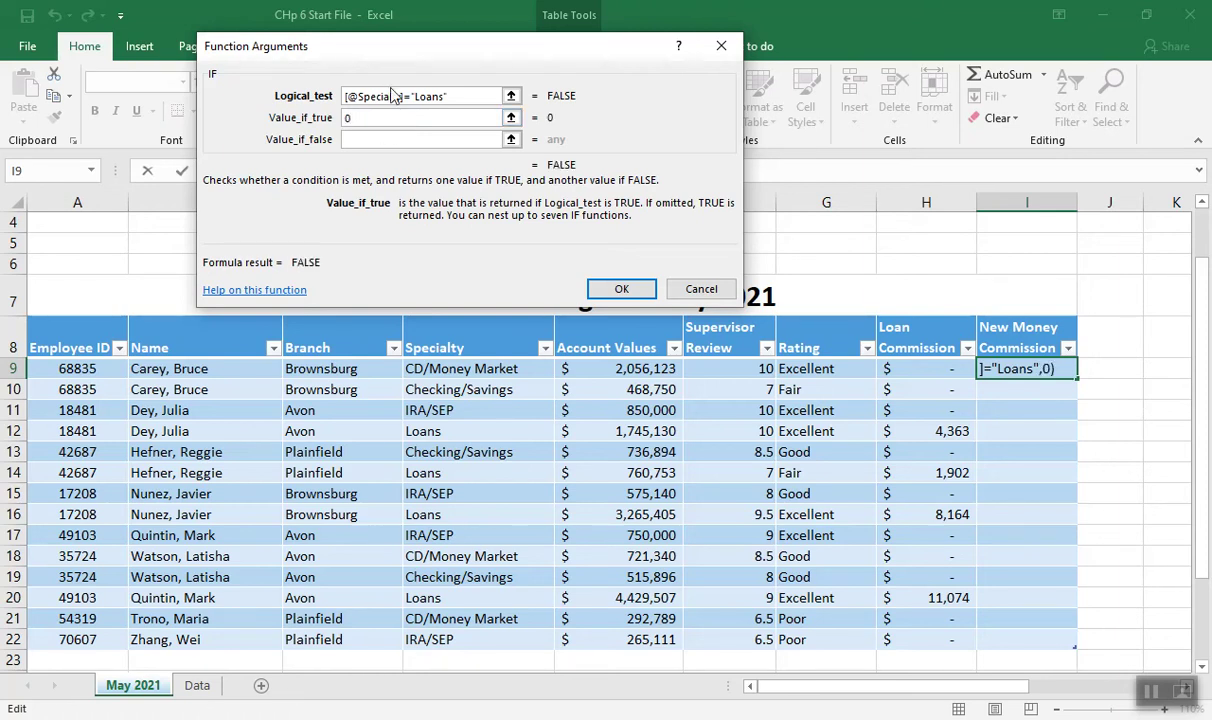
click(362, 141)
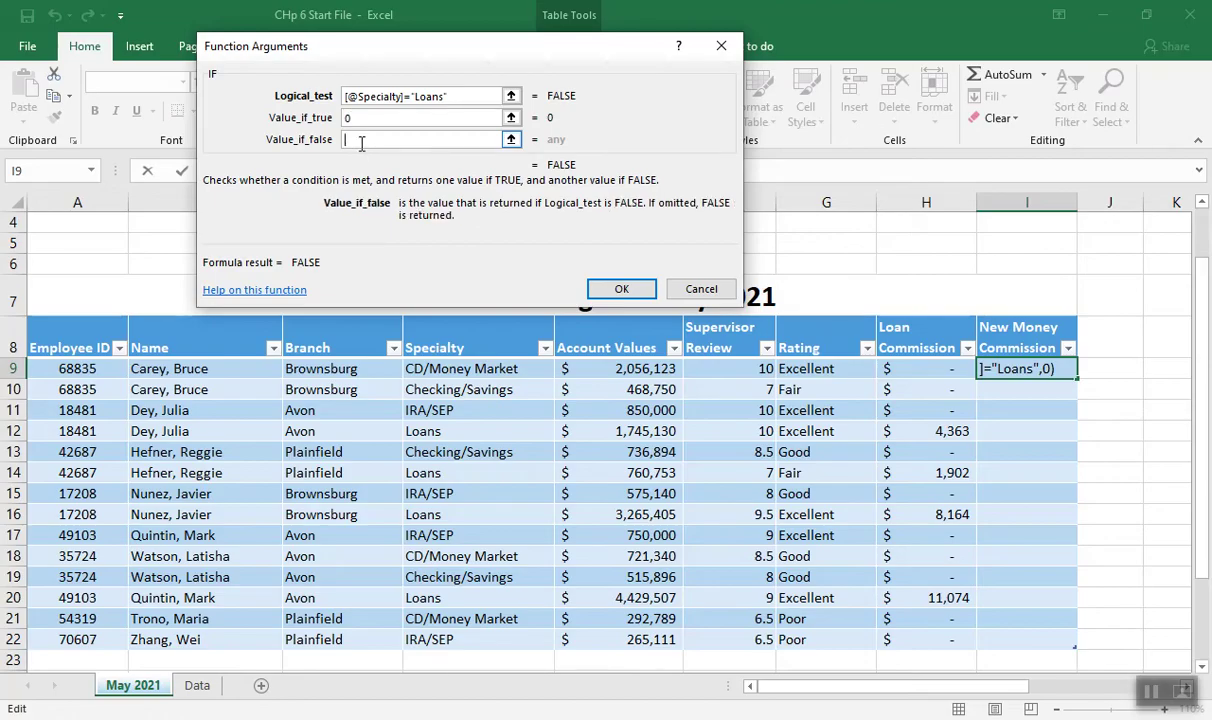
click(594, 369)
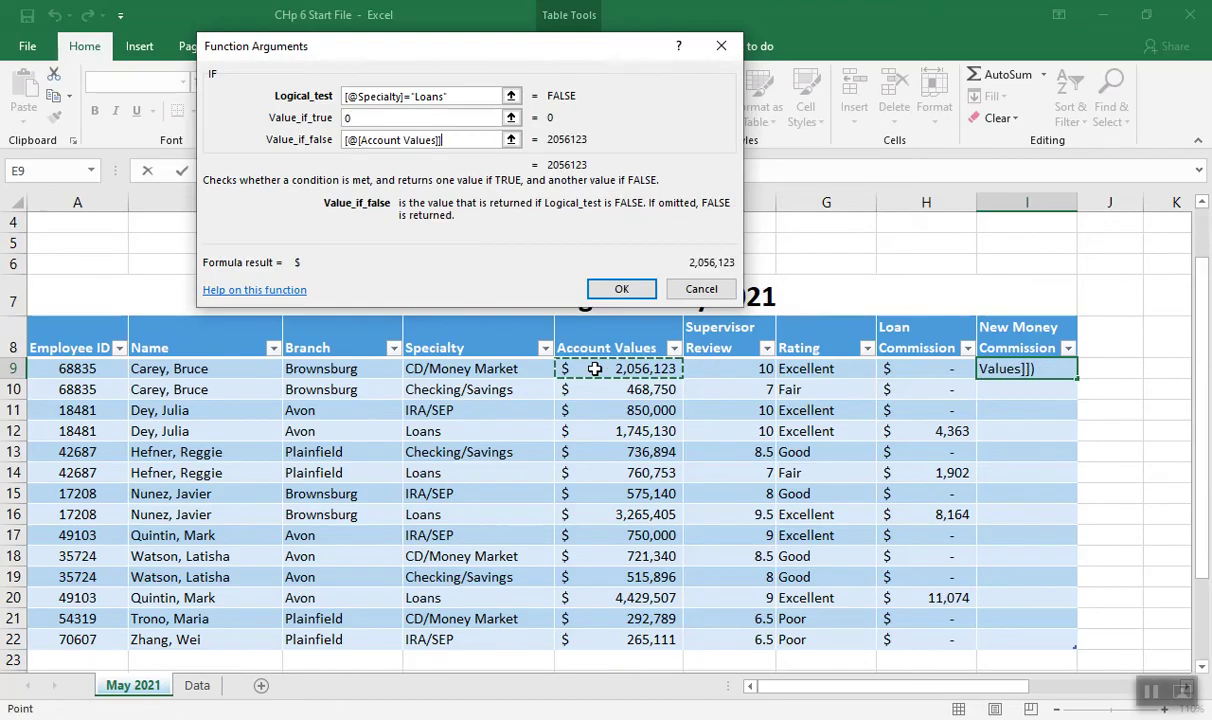
text(*.0002)
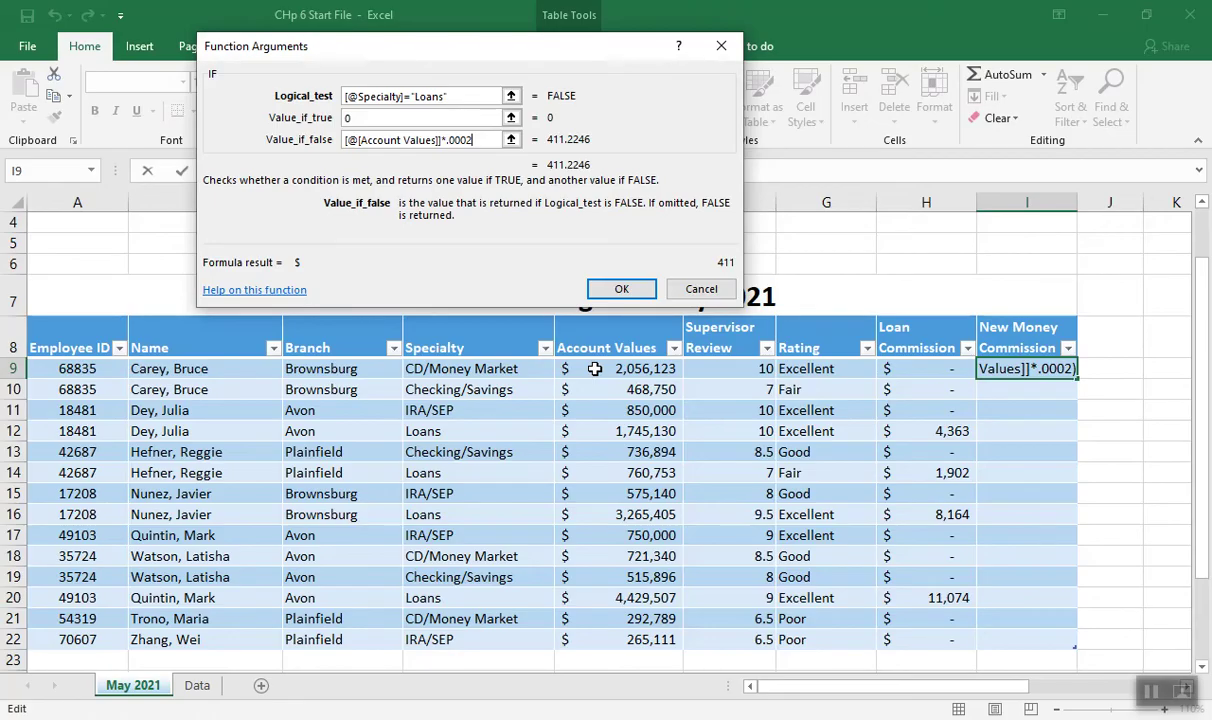
click(621, 290)
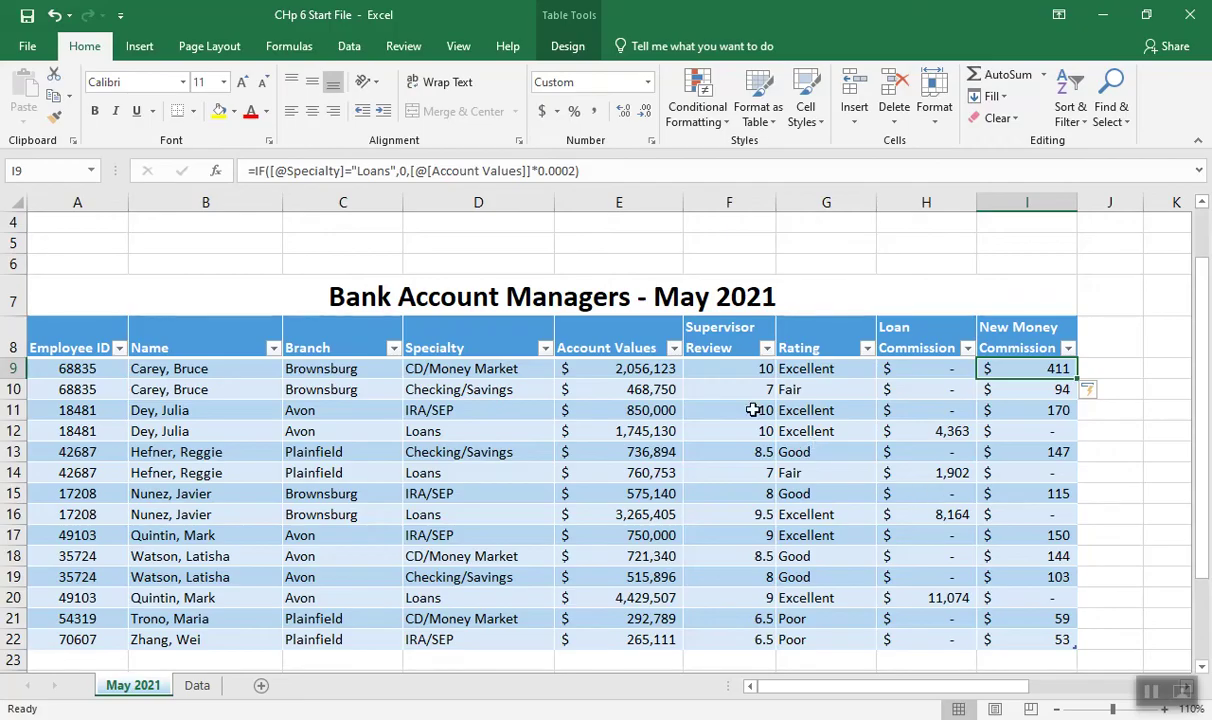
Create a new conditional formatting rule for the Supervisor Review values F9:F22, using Icon Sets with the 4 Traffic Lights style
drag(730, 372, 726, 638)
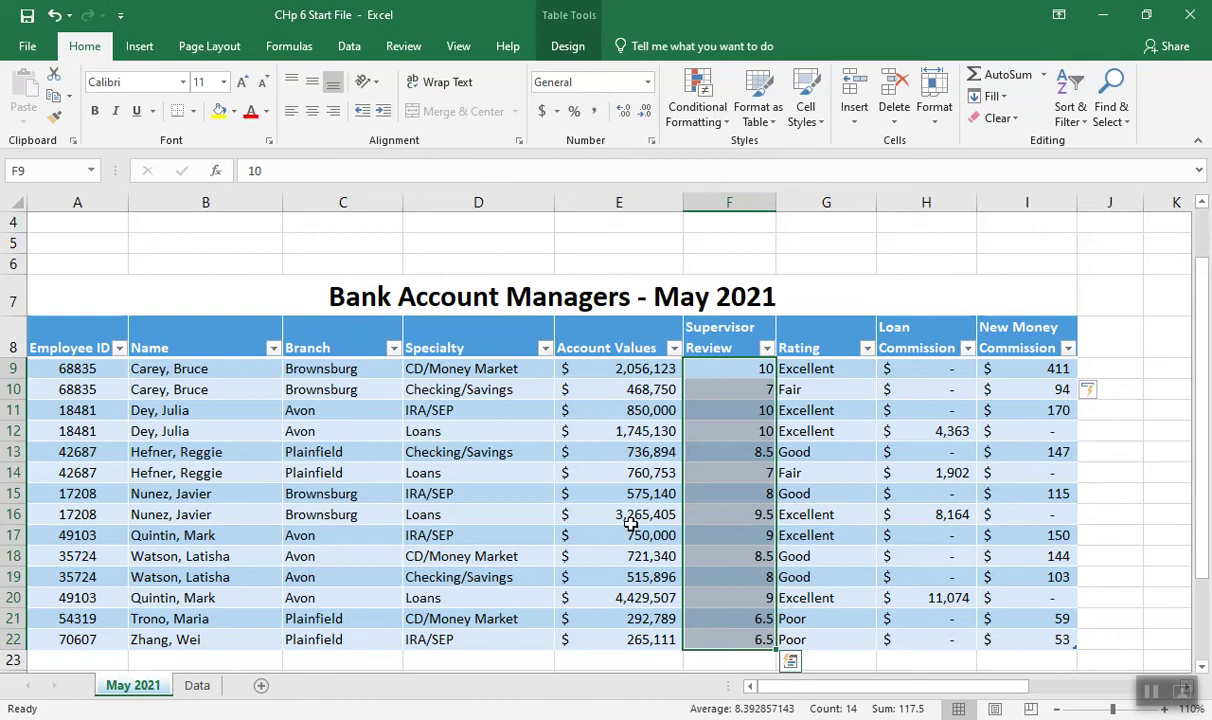
click(696, 121)
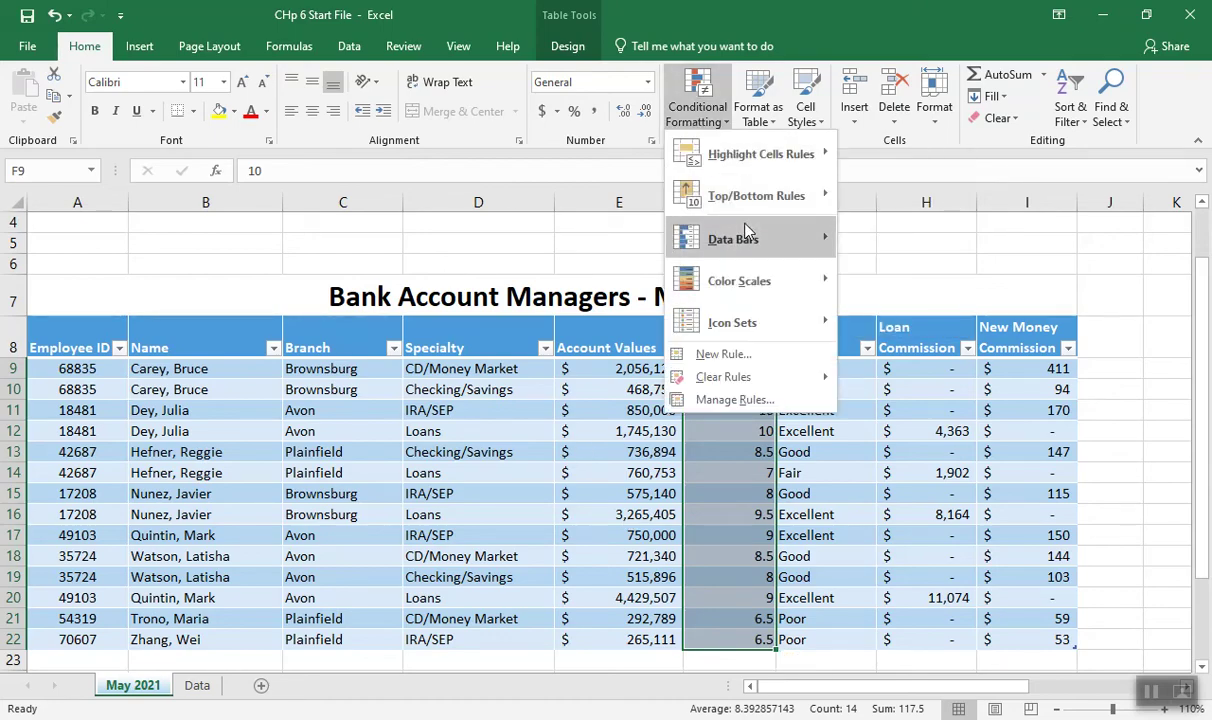
click(750, 358)
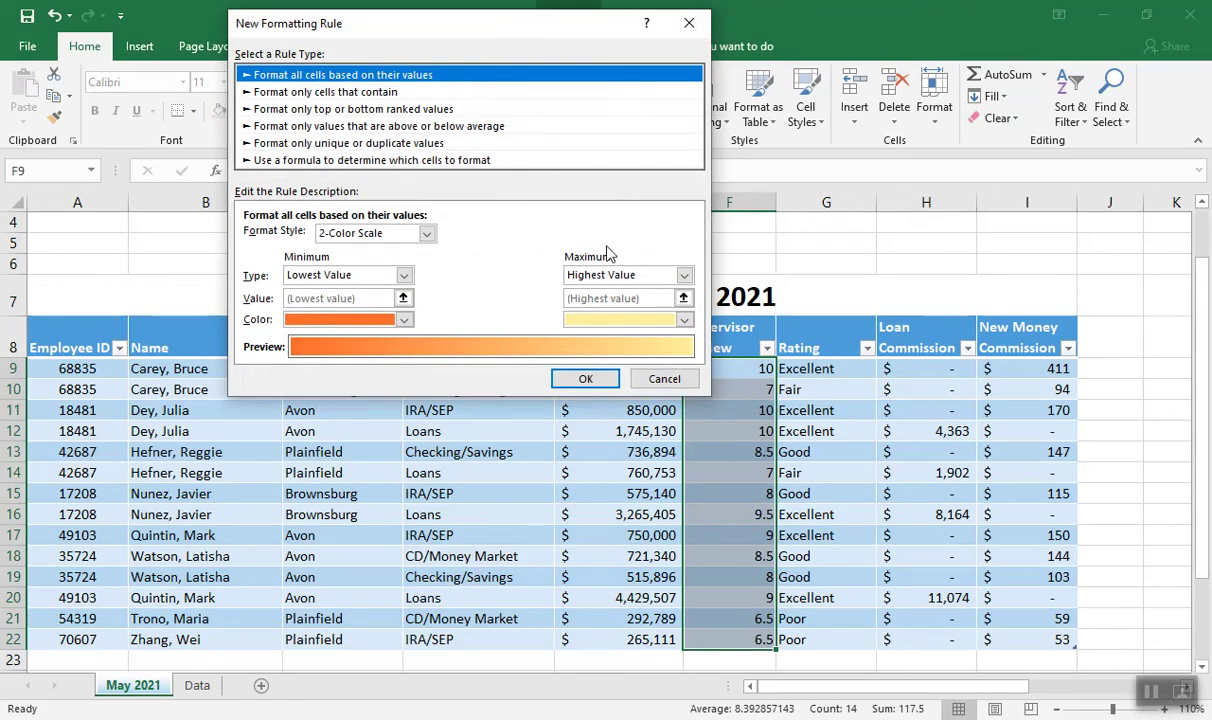
click(426, 234)
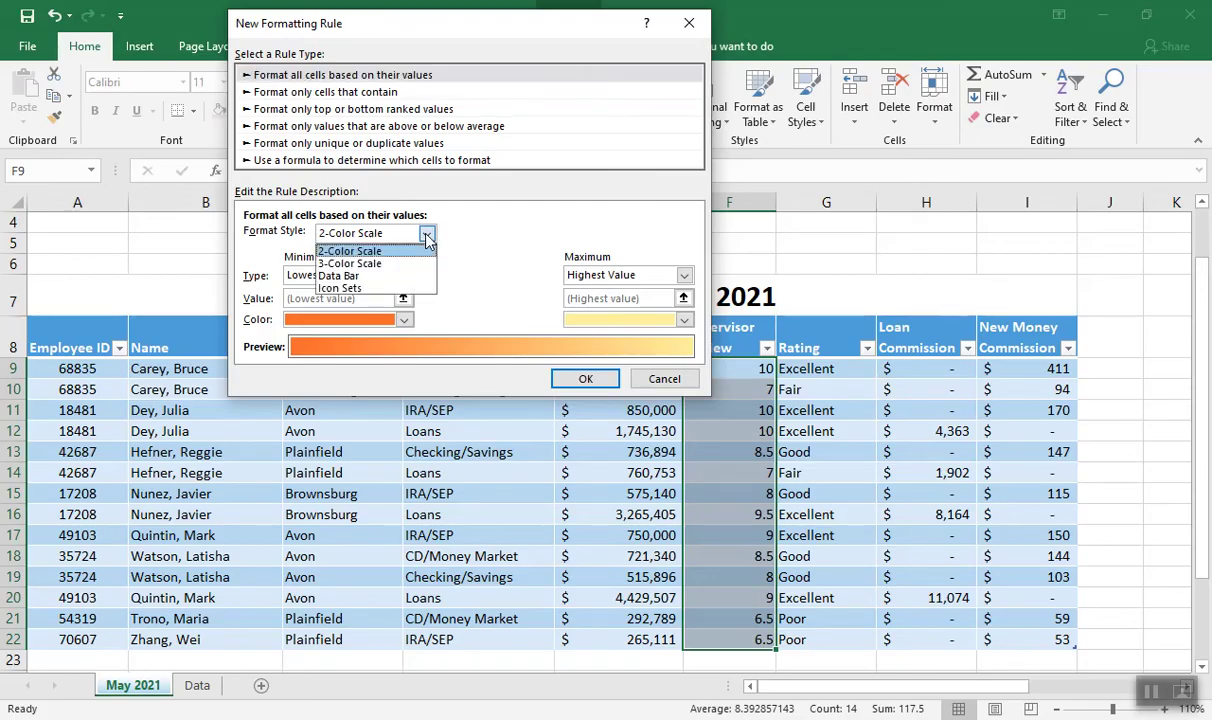
click(395, 289)
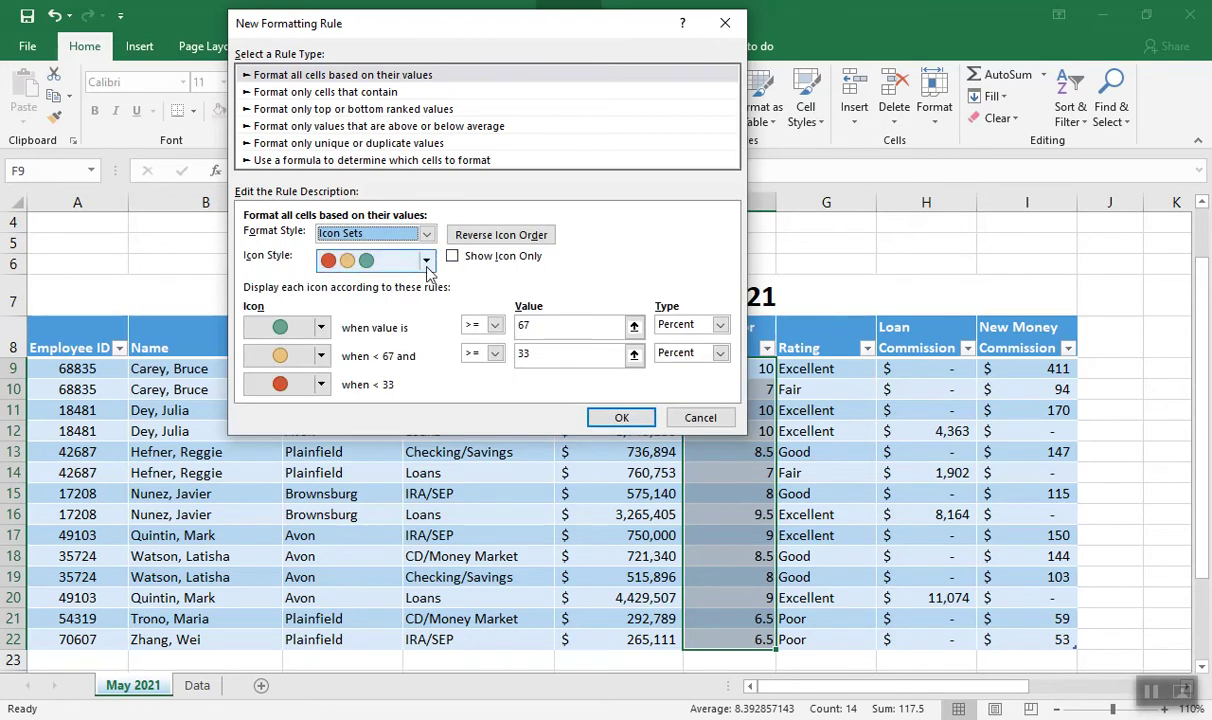
click(427, 262)
drag(428, 322, 429, 376)
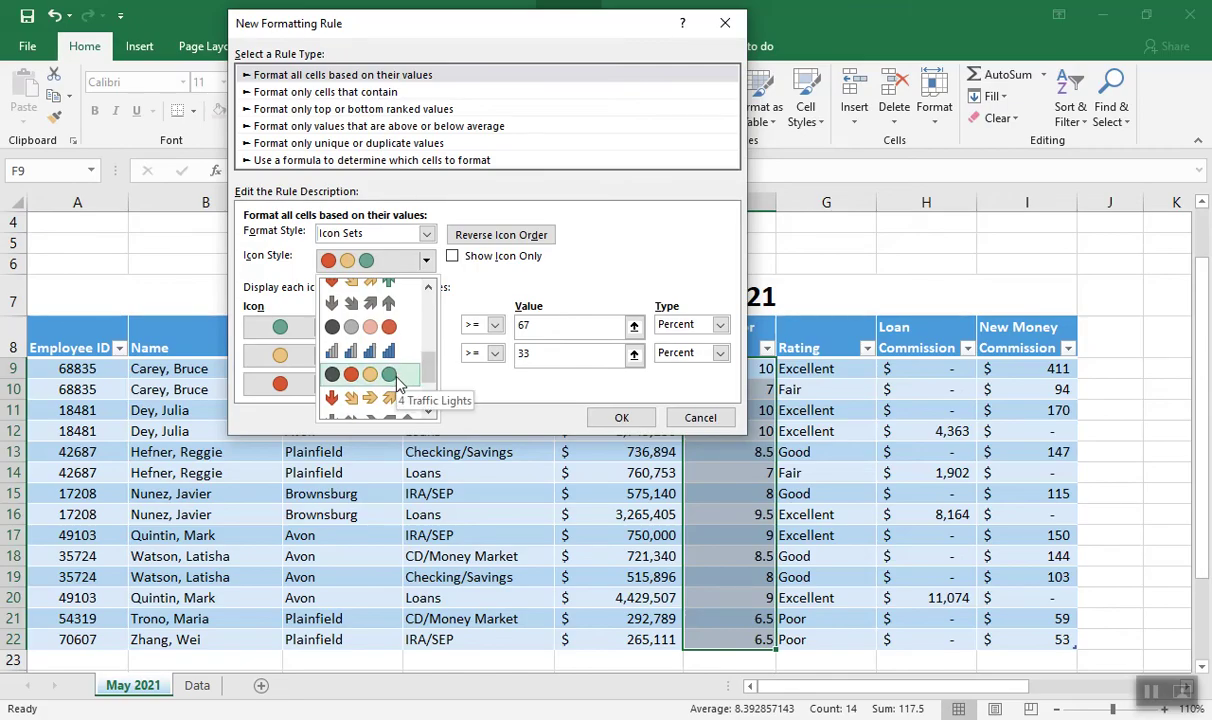
click(397, 379)
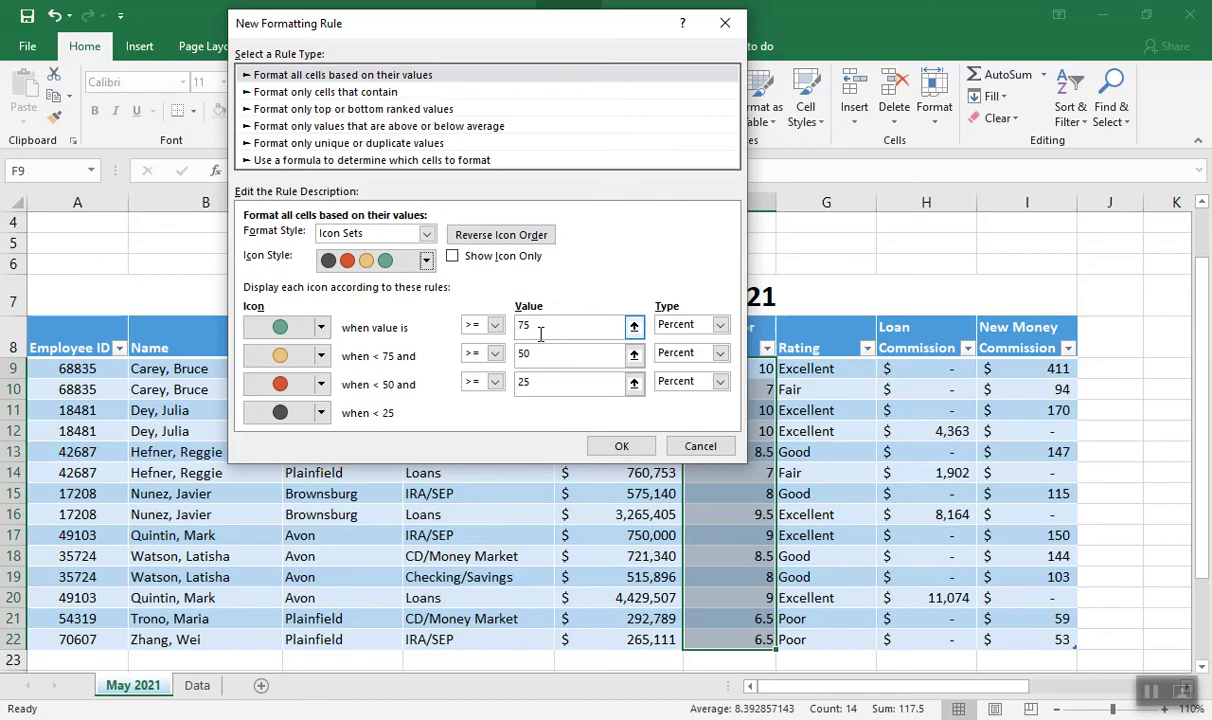
Set the green icon's rule to type Number with a value of 9
drag(531, 34, 422, 31)
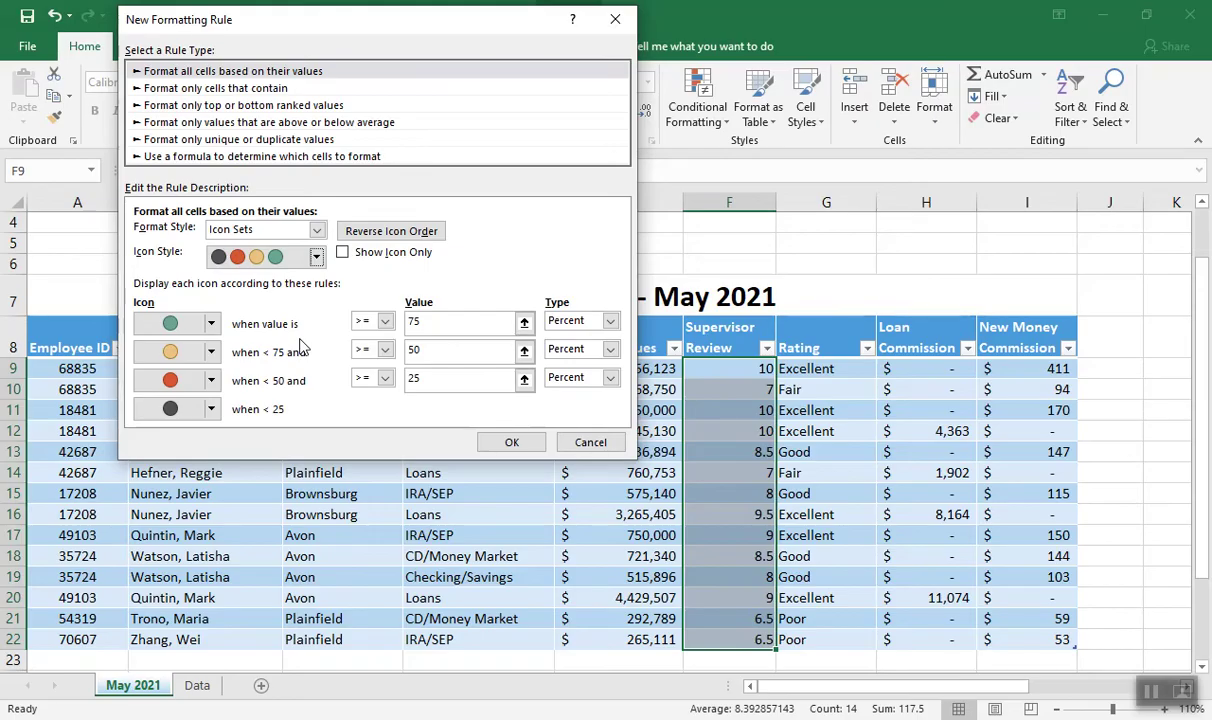
click(610, 321)
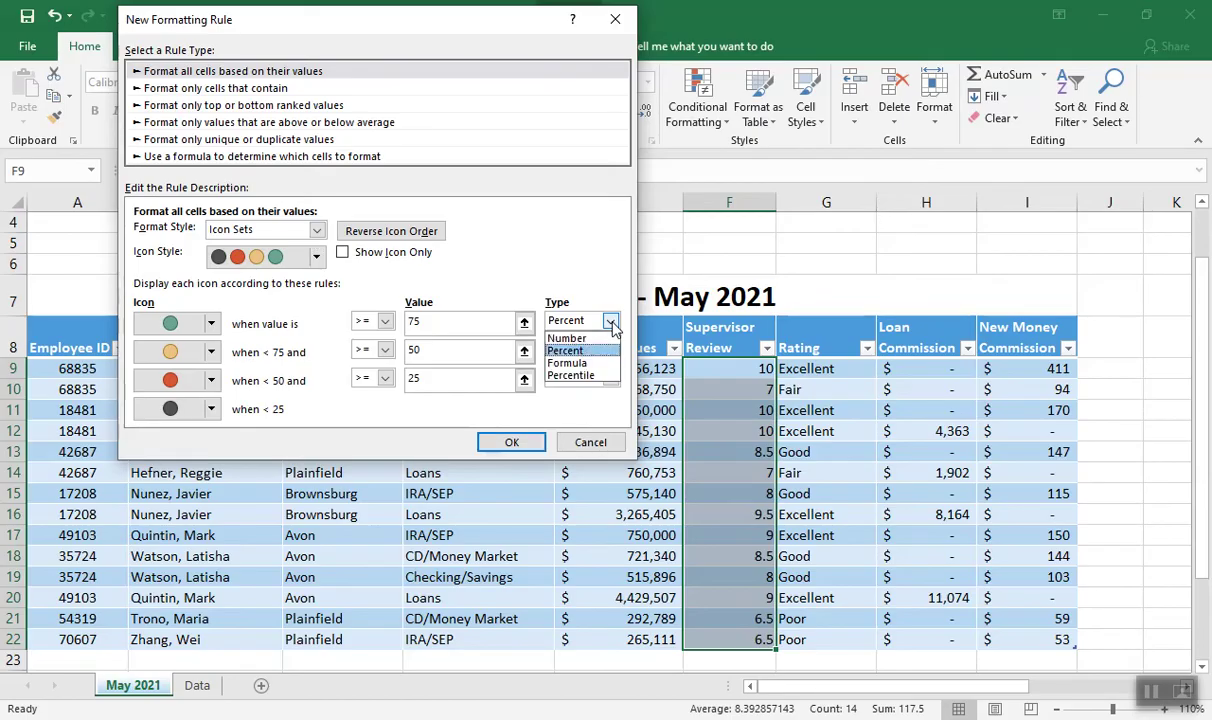
click(575, 337)
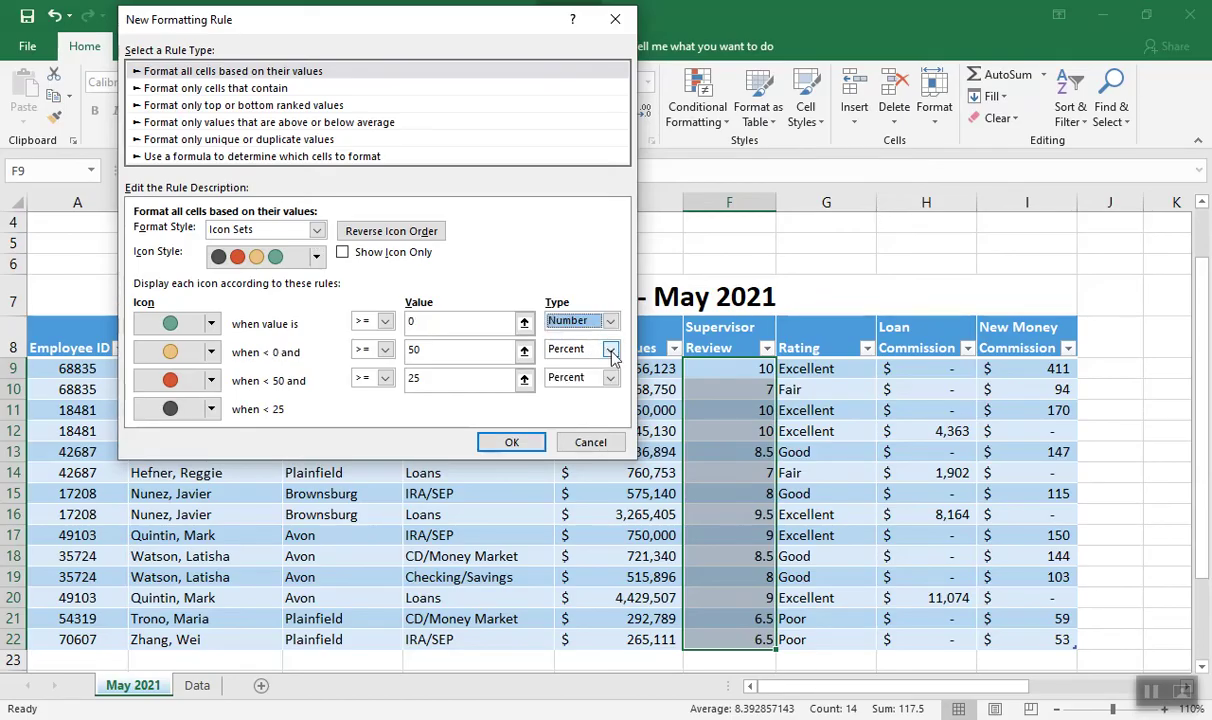
click(1151, 692)
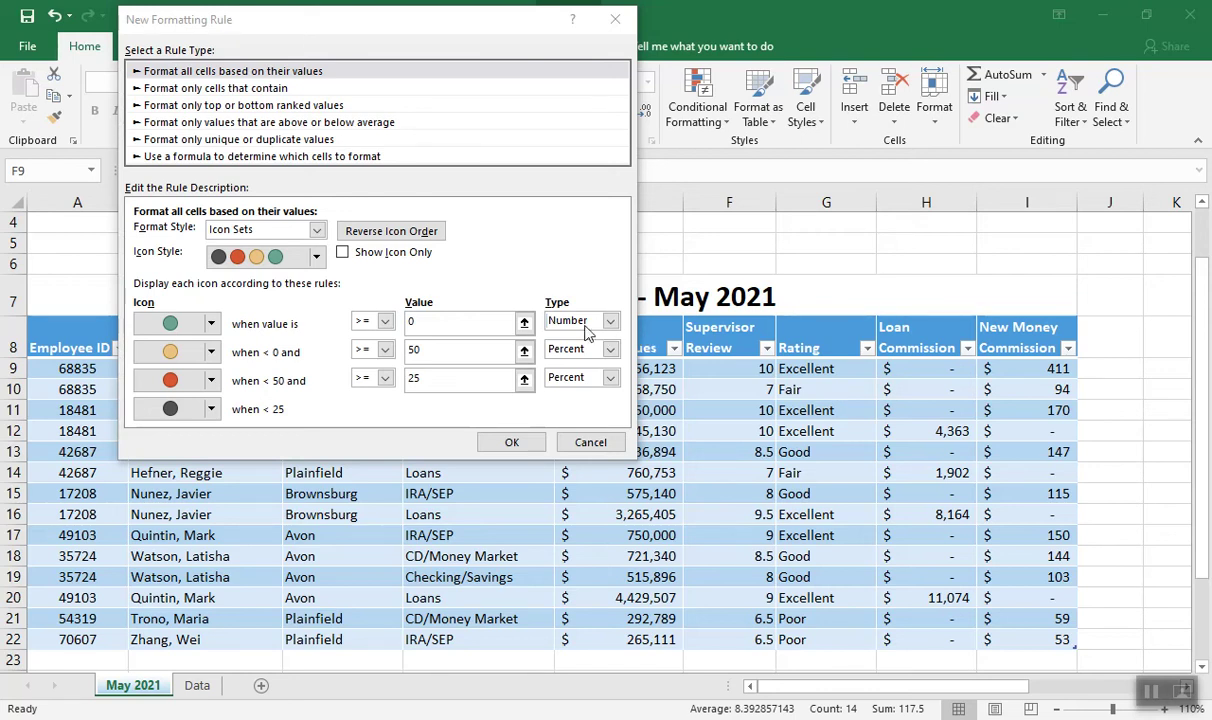
click(418, 320)
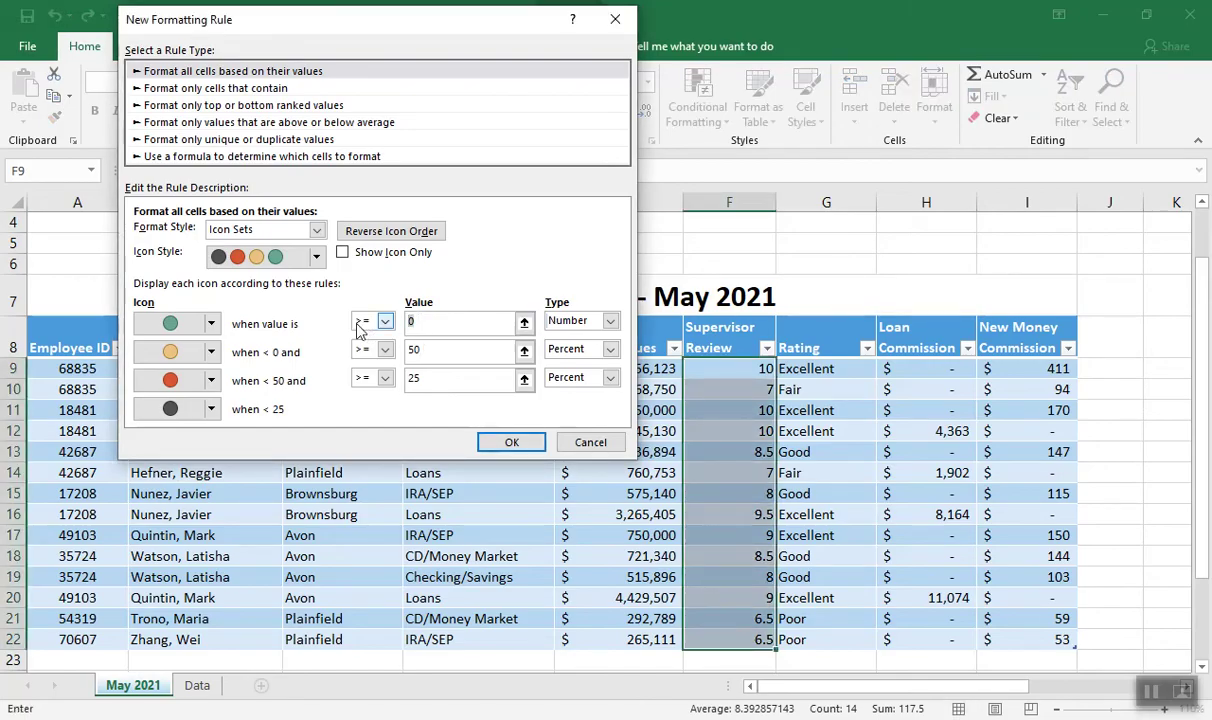
text(9)
Set the yellow icon's rule to type Number with a value of 8, keeping the >= operator
click(430, 354)
click(610, 349)
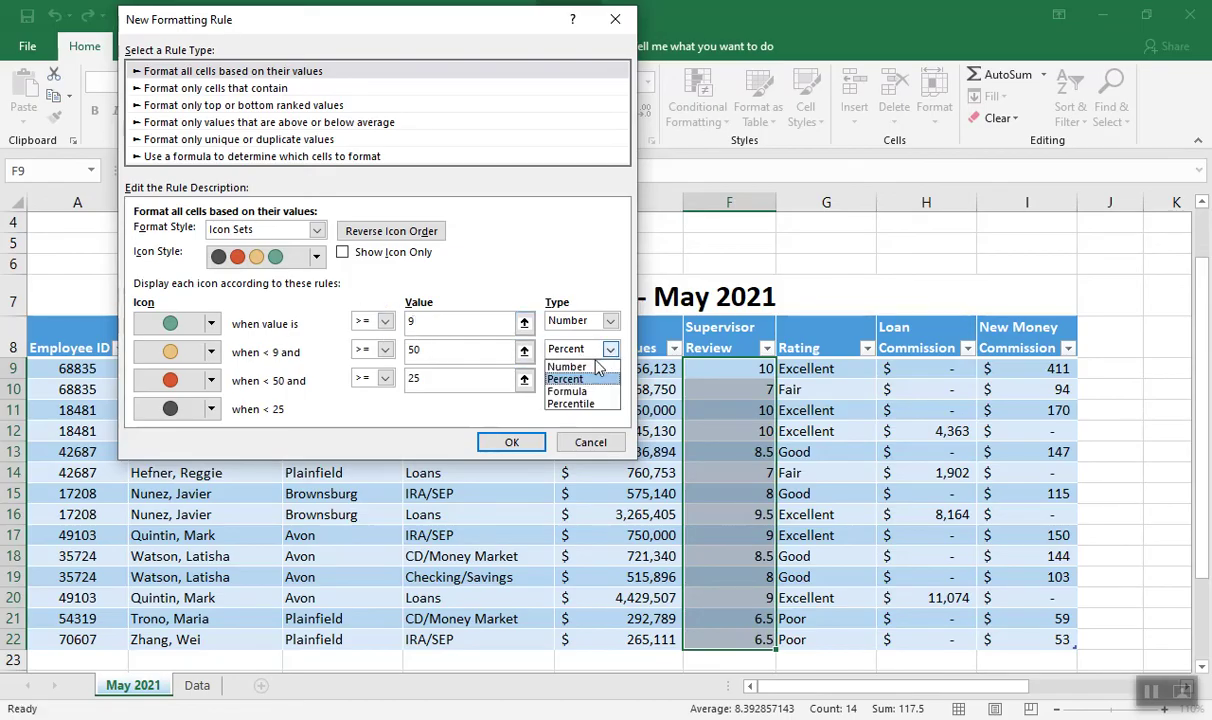
click(592, 367)
click(415, 349)
key(BackSpace)
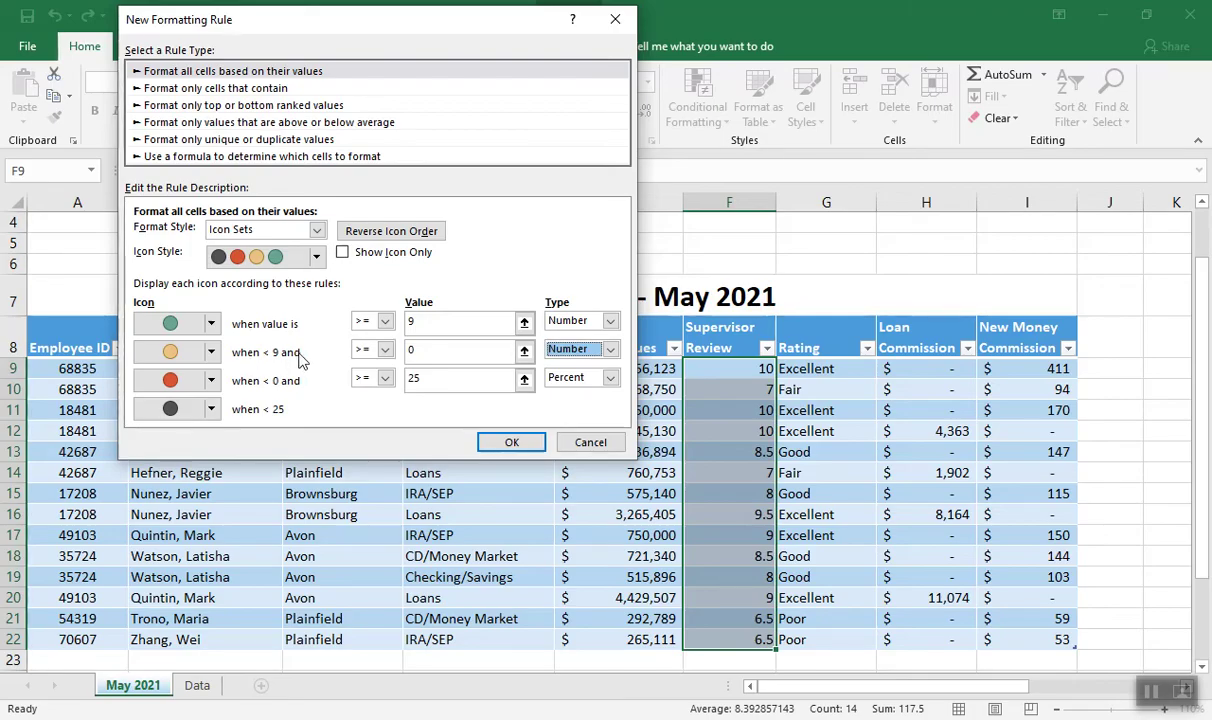
click(386, 354)
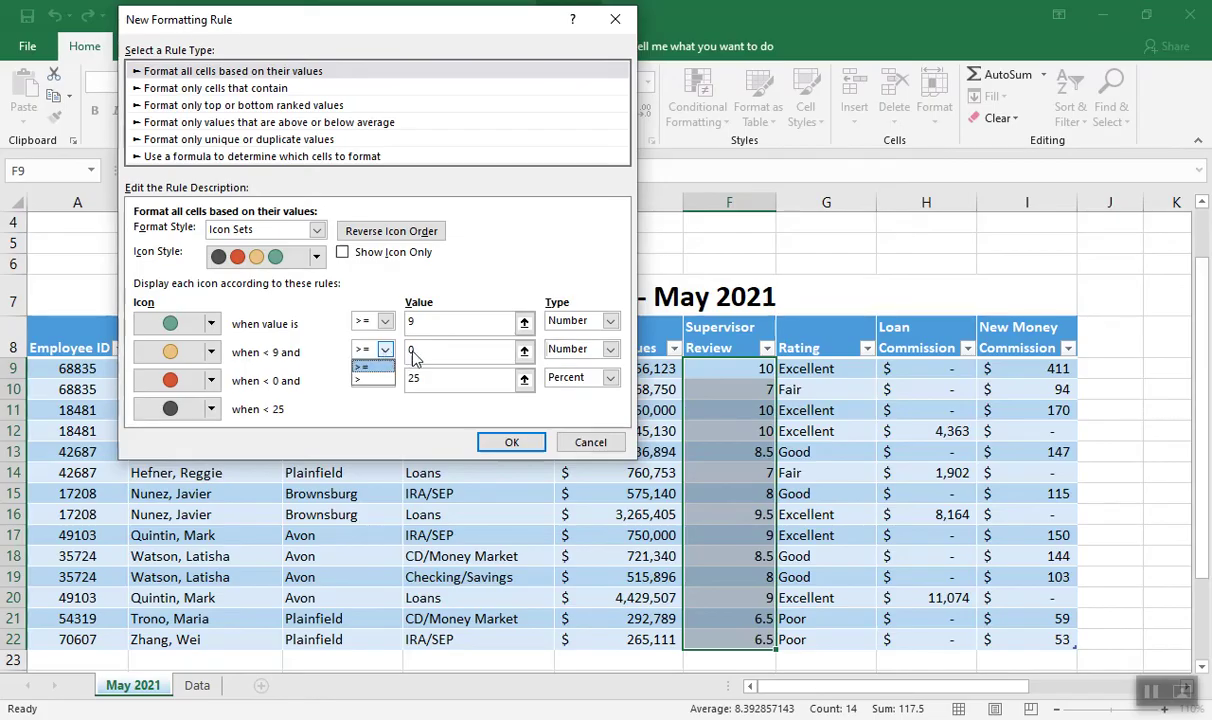
click(410, 353)
click(409, 351)
text(8)
key(Tab)
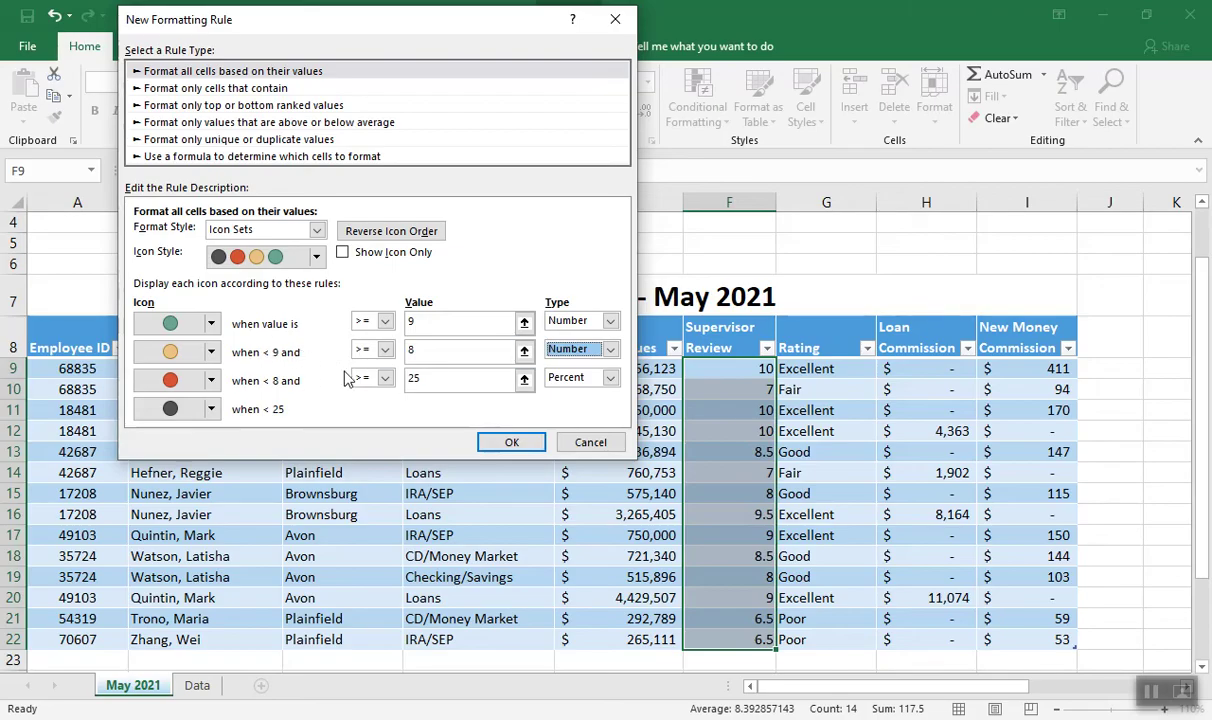
Set the red icon's rule to type Number with a value of 7 and apply the icon set rule to the Supervisor Review scores
click(610, 378)
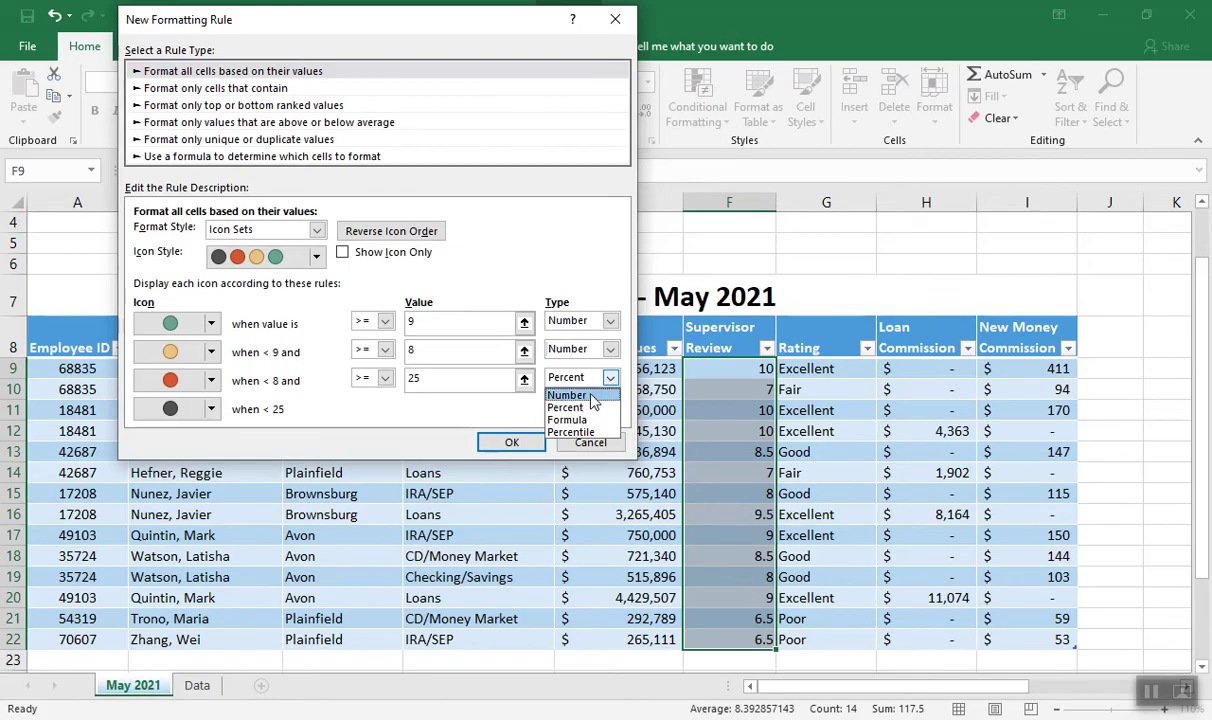
click(592, 396)
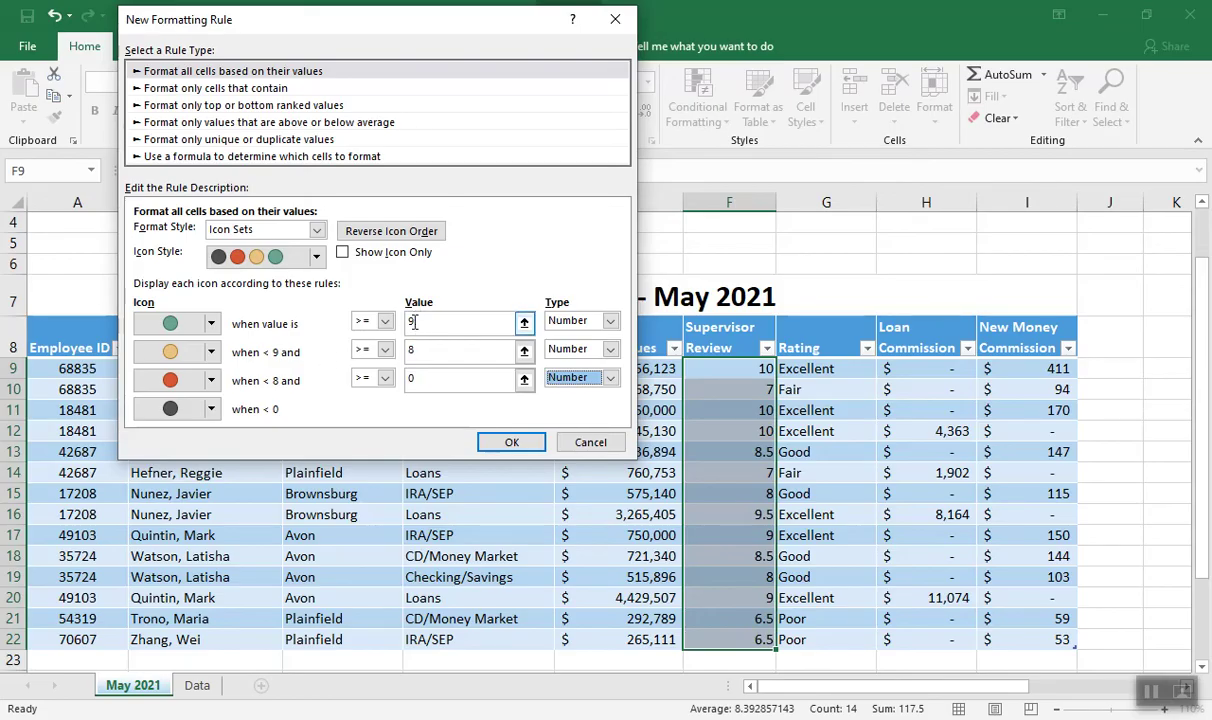
click(411, 378)
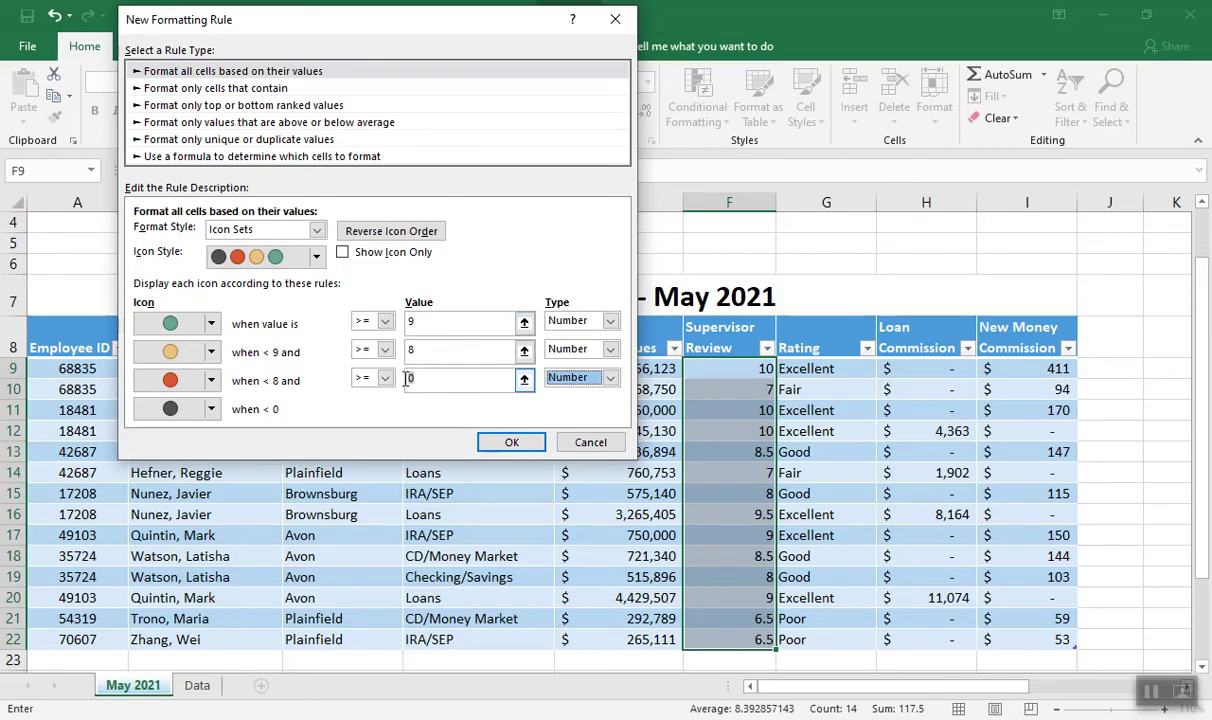
text(7)
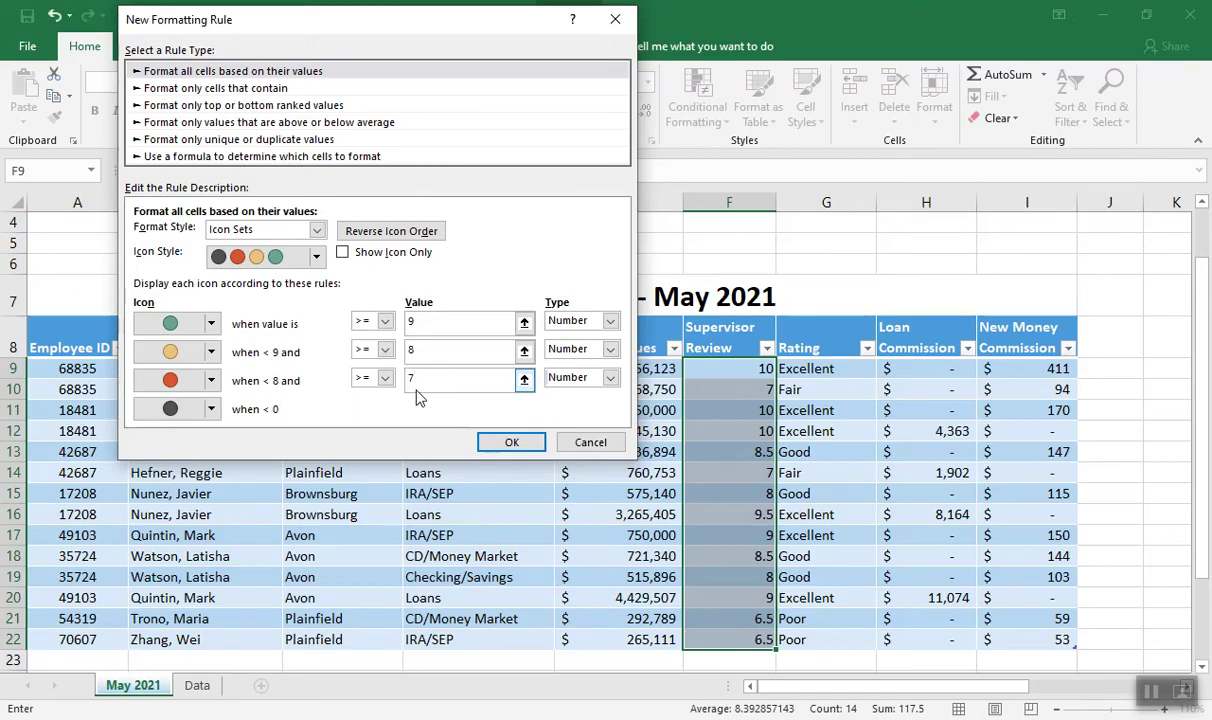
key(Tab)
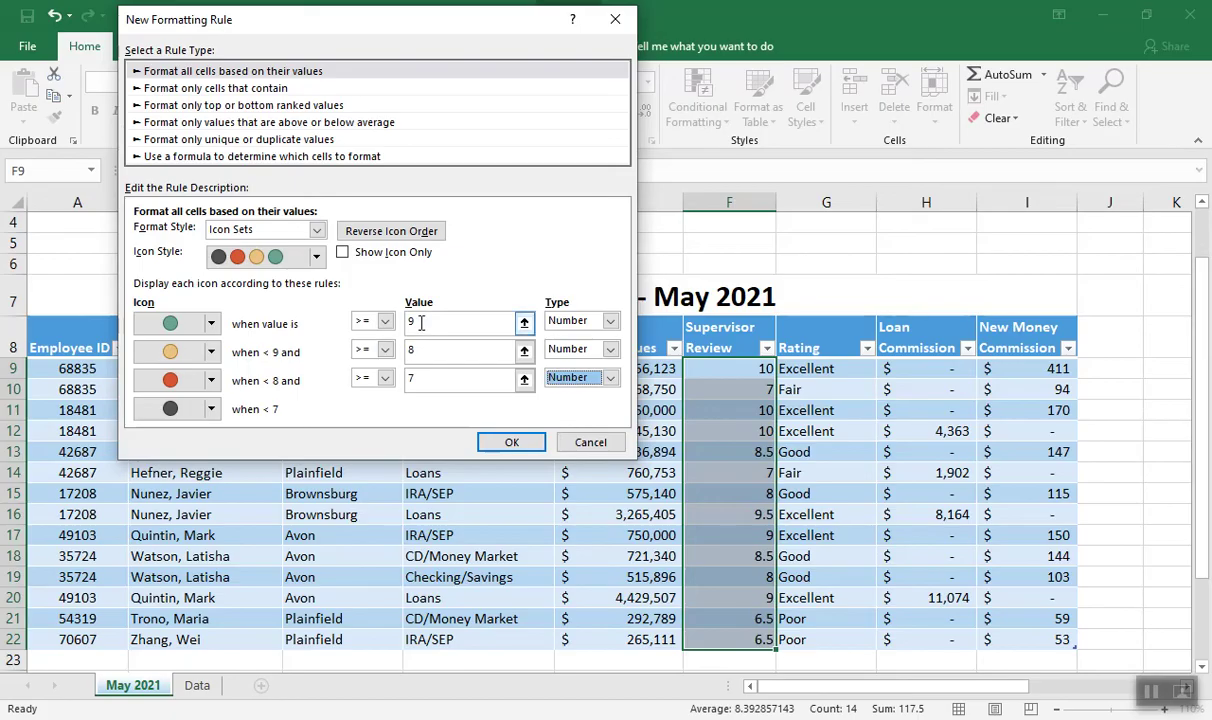
click(512, 443)
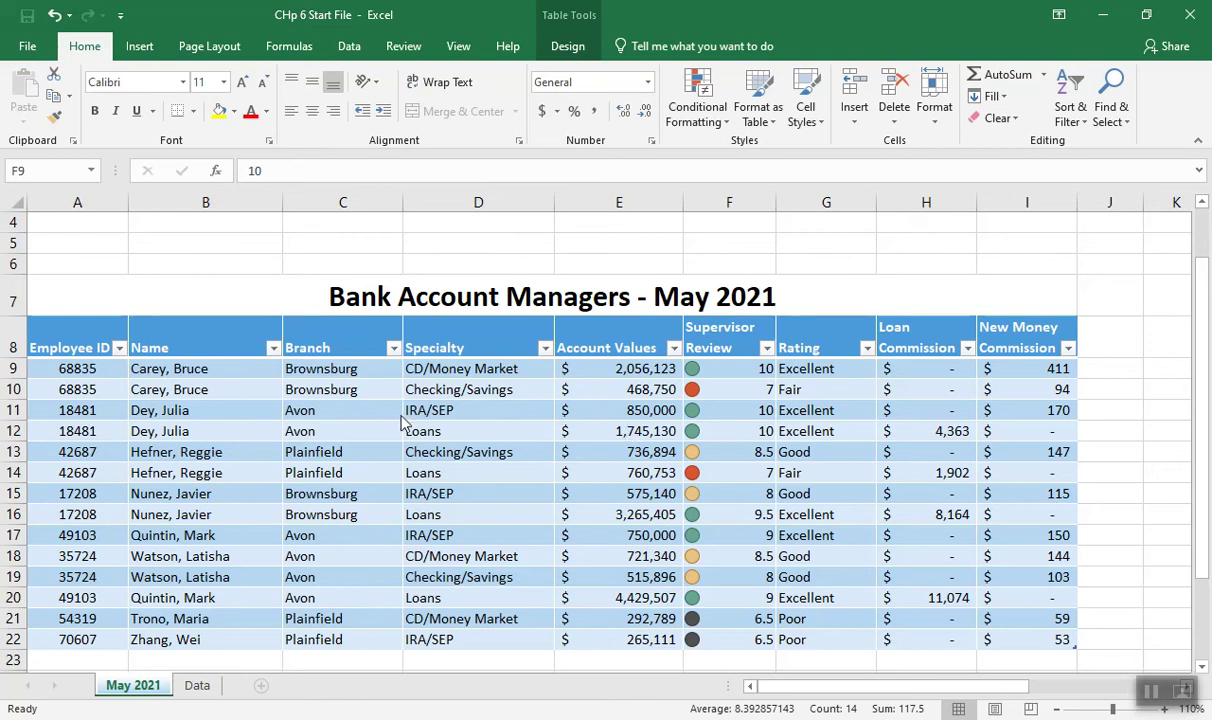
click(344, 431)
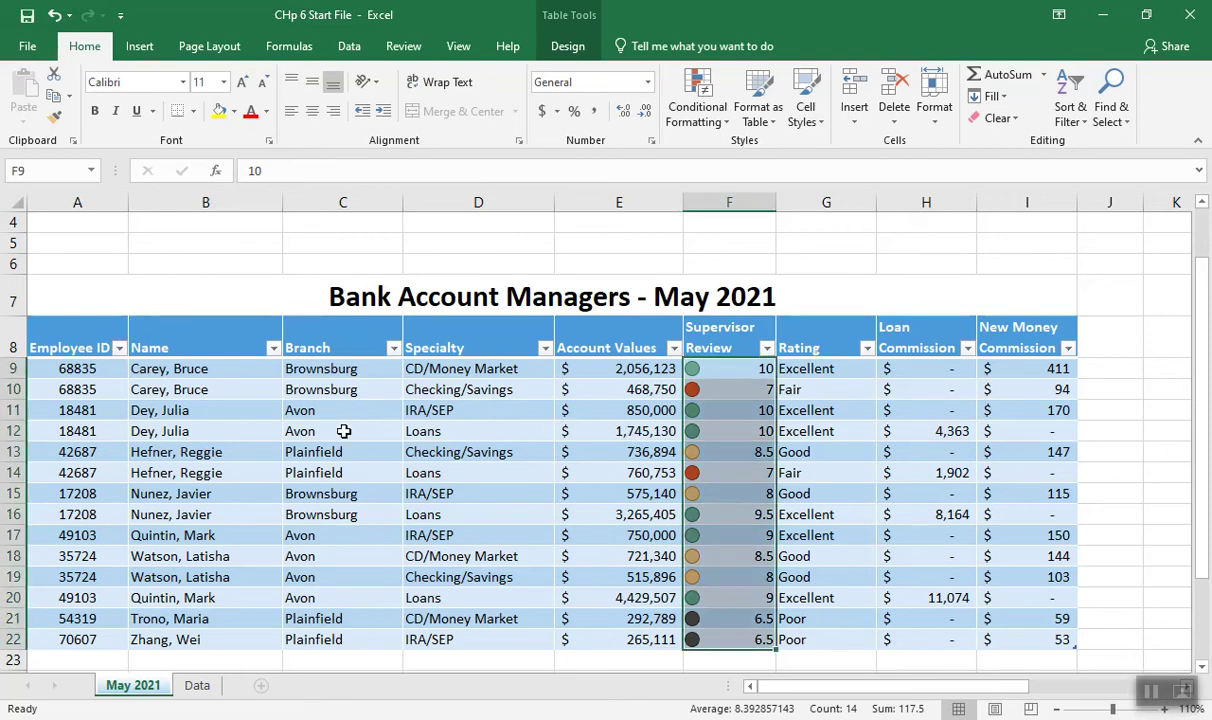
Add a total row to the Managers table and have it sum the Account Values column
click(567, 46)
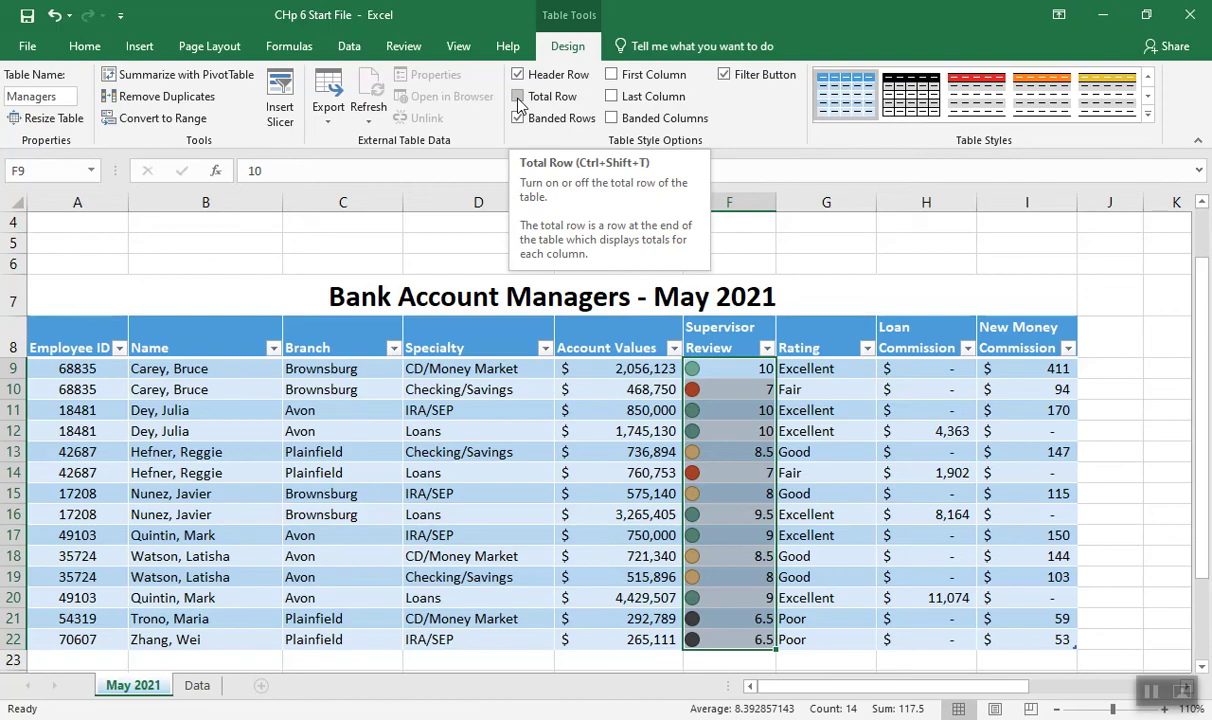
click(517, 97)
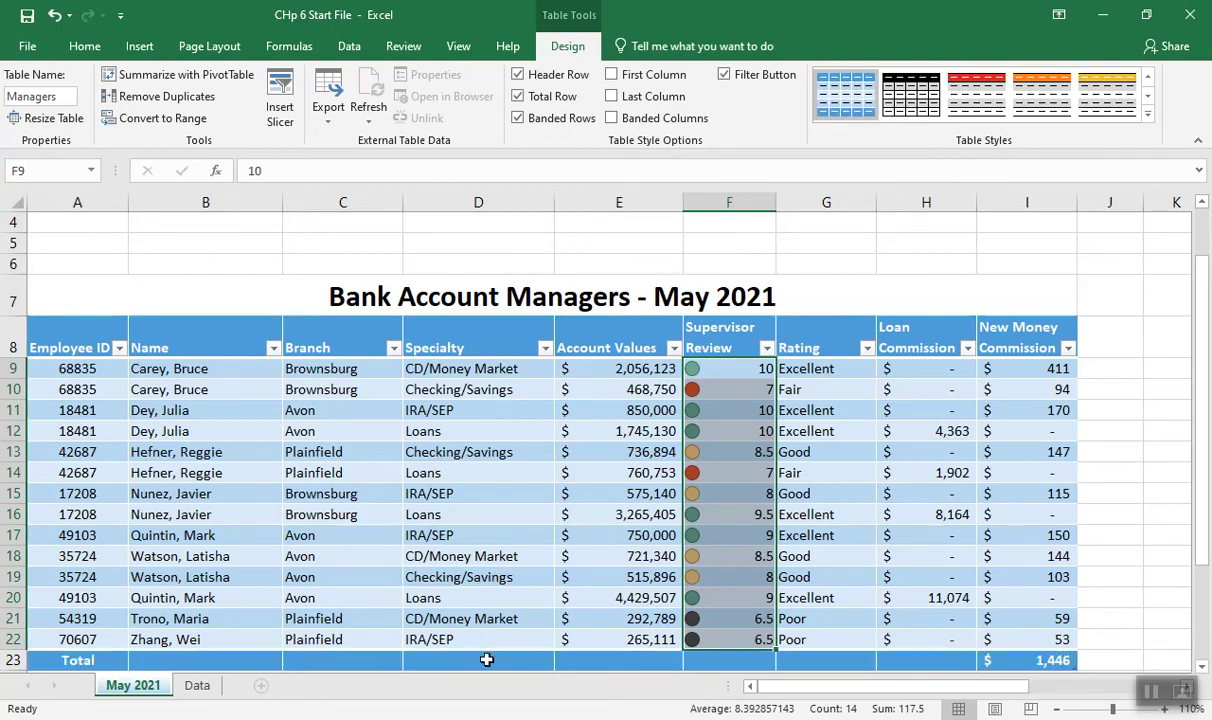
drag(1198, 381, 1203, 437)
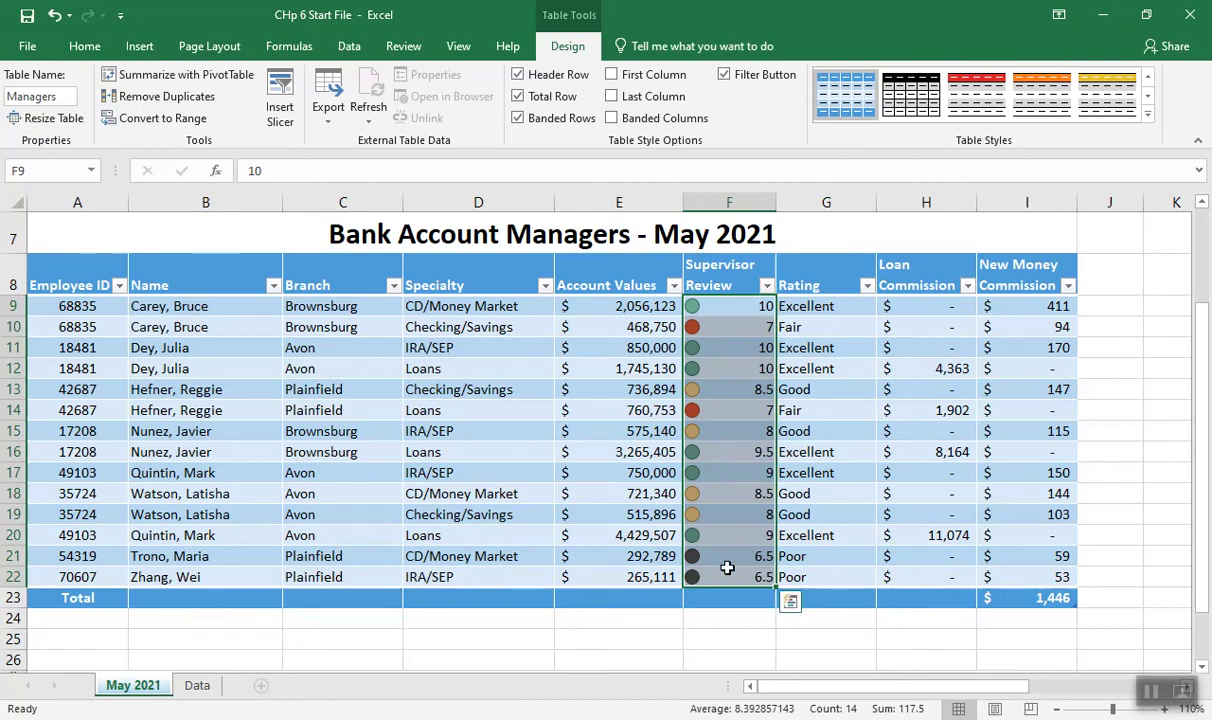
click(639, 597)
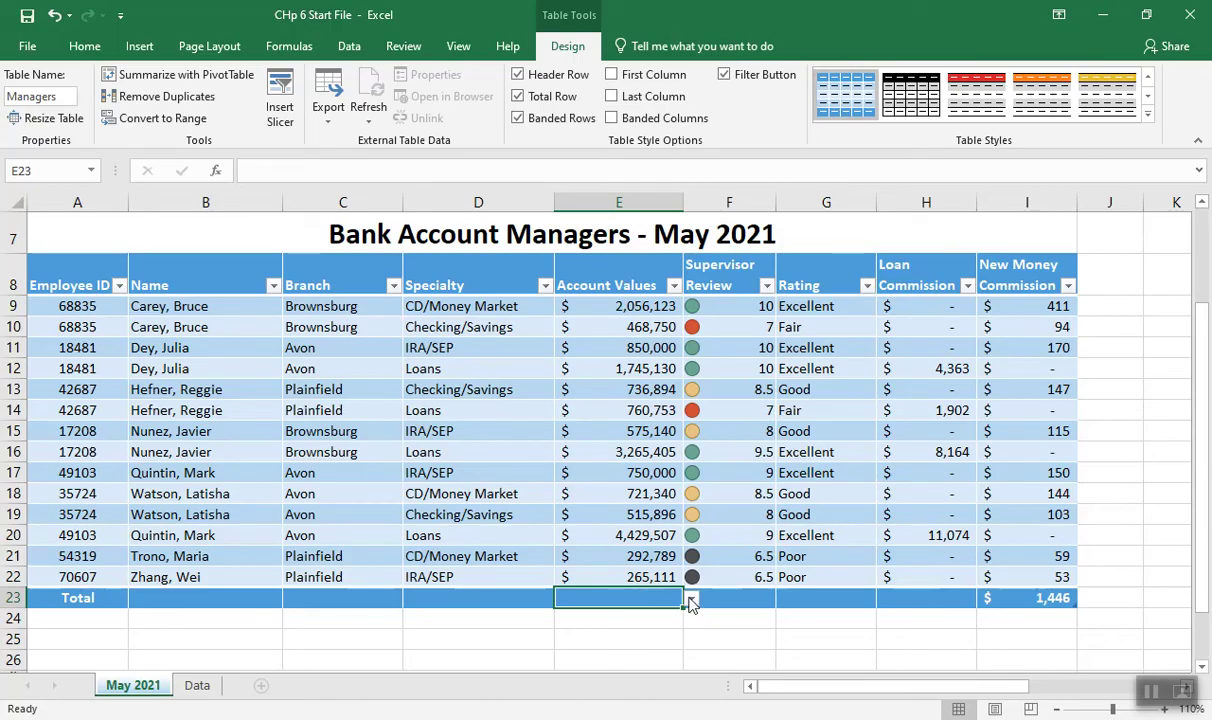
click(690, 599)
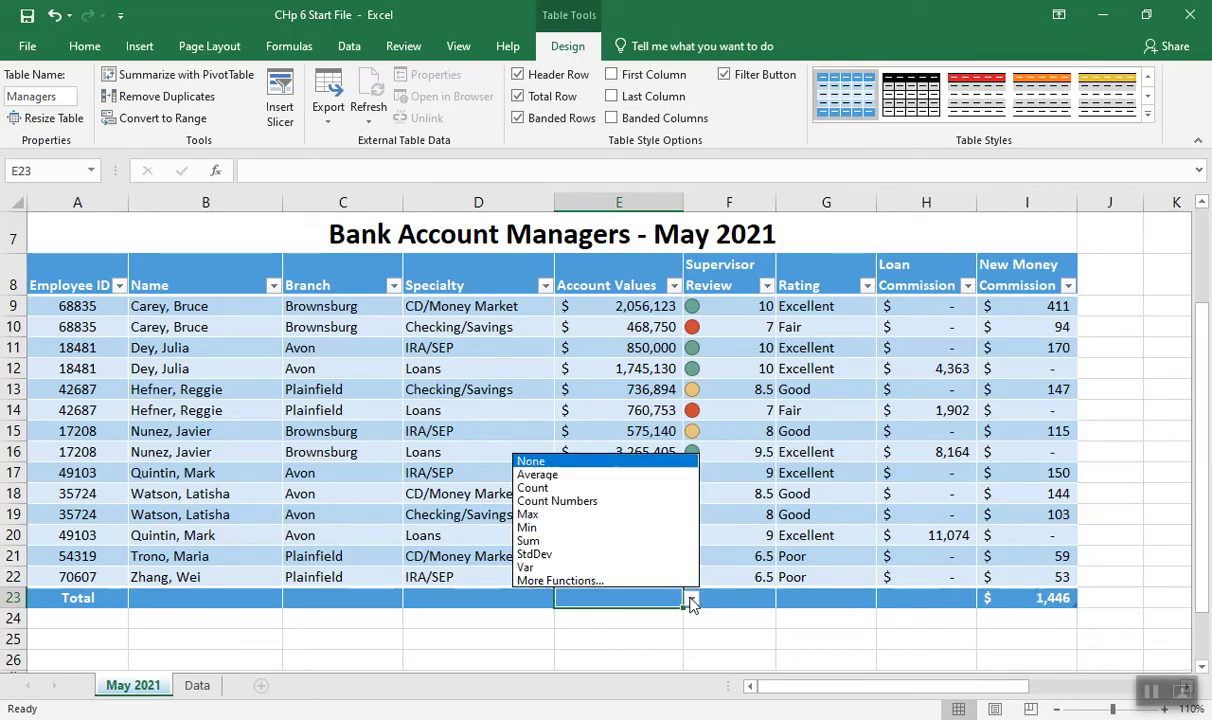
click(584, 541)
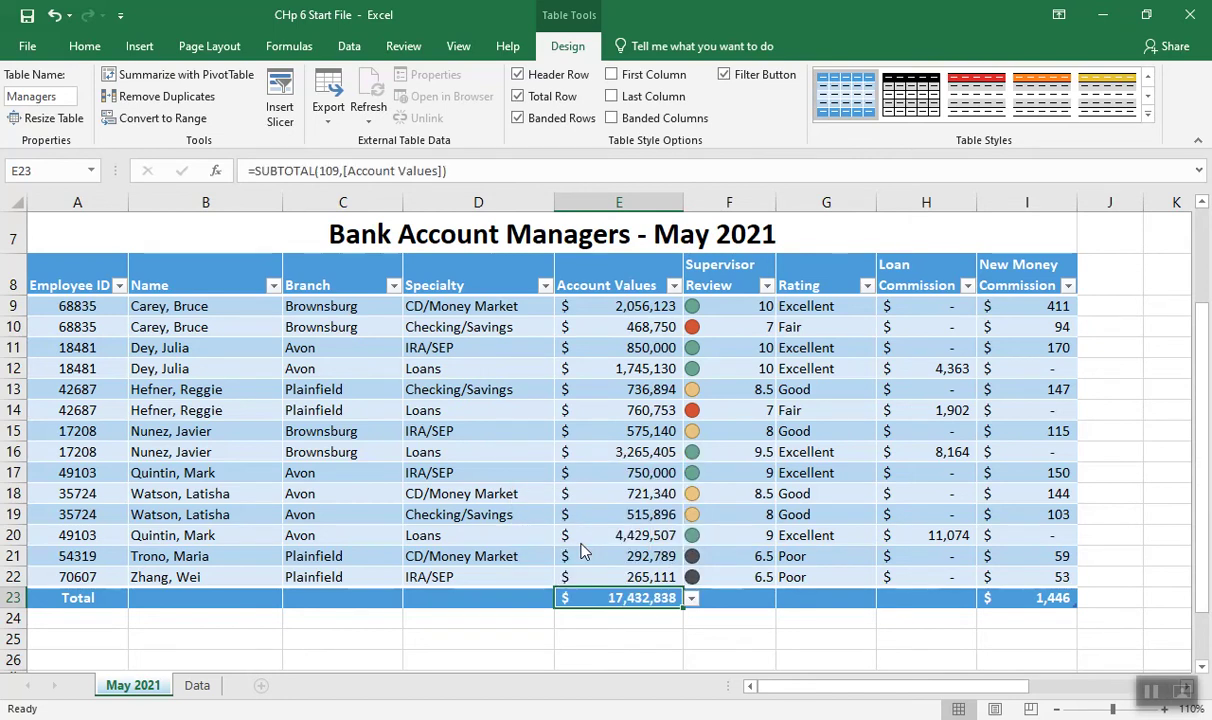
Set the total row's Supervisor Review cell to calculate the column's average
click(740, 599)
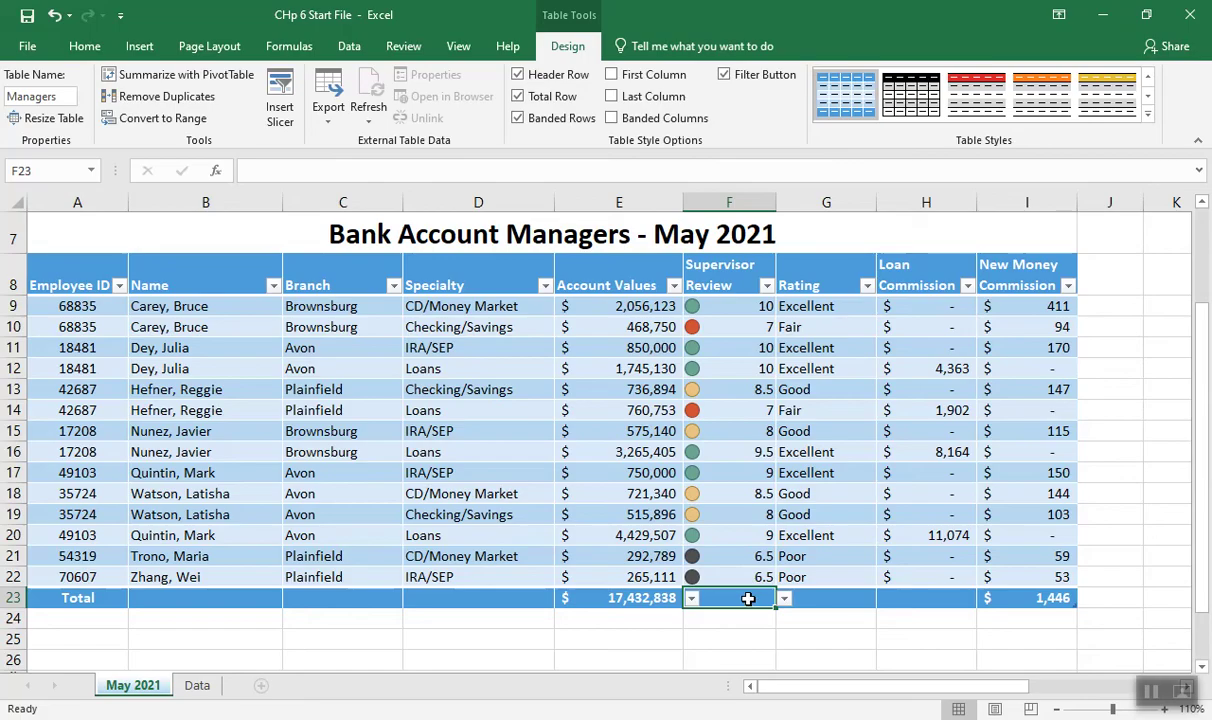
click(785, 599)
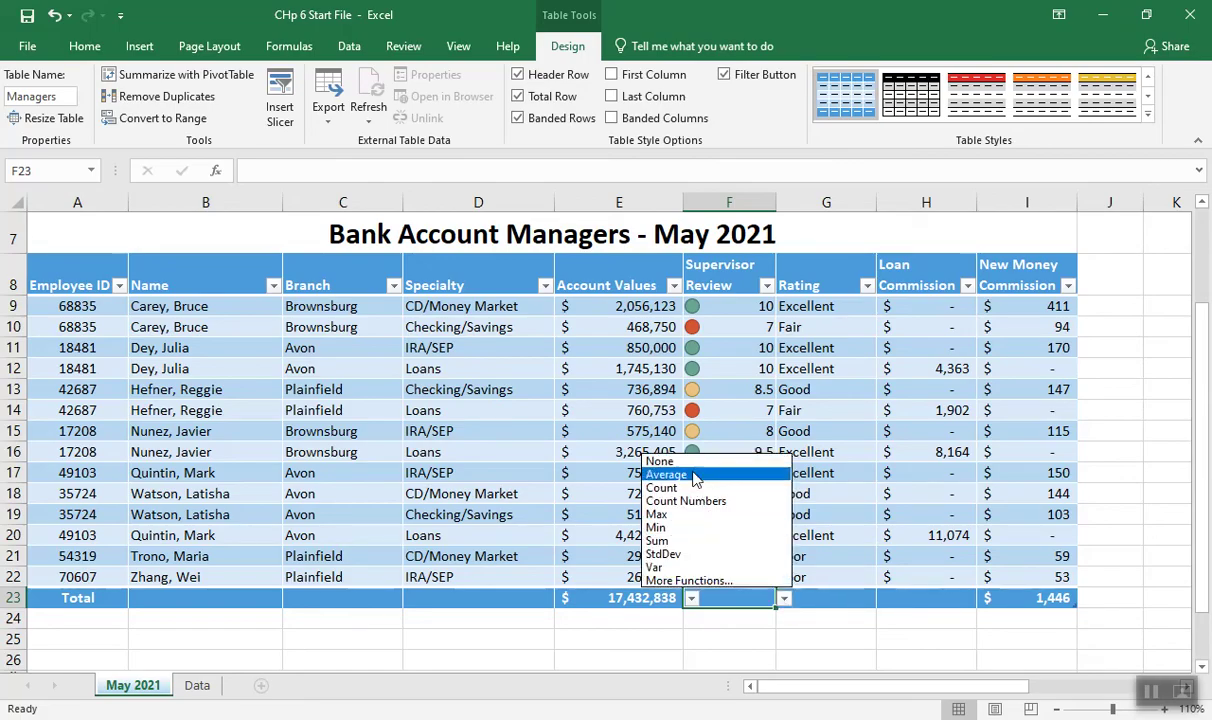
click(691, 474)
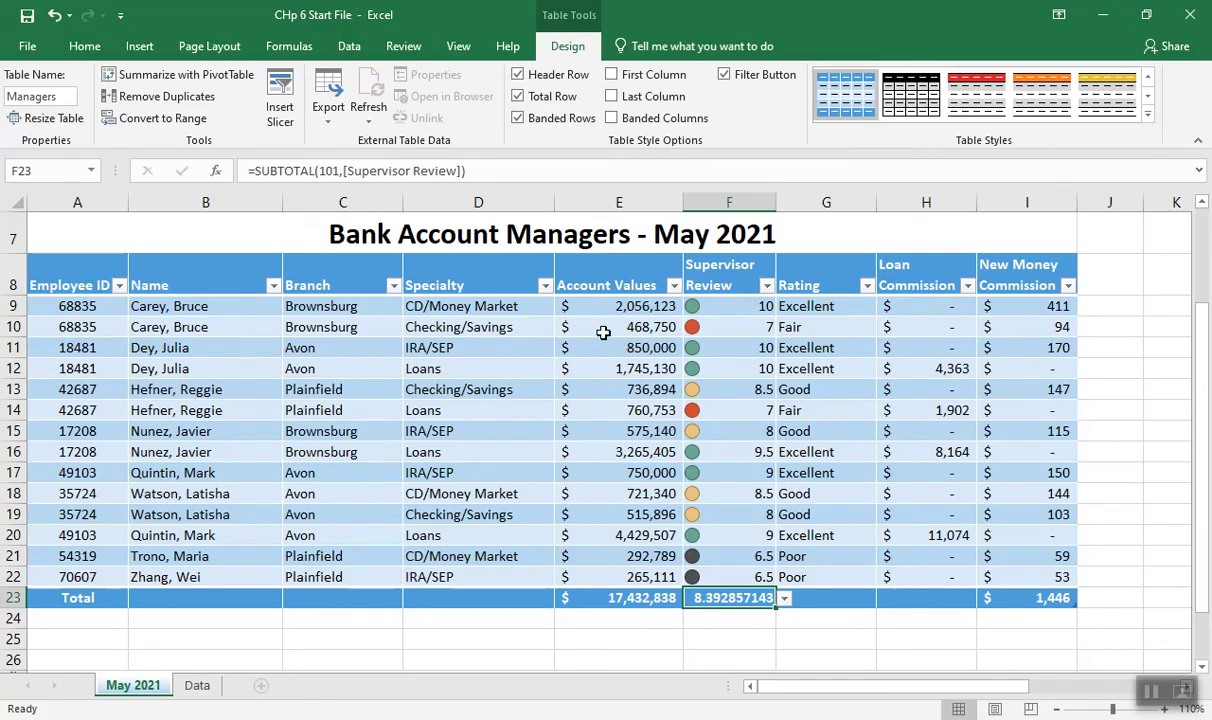
Reduce the Supervisor Review average in F23 to one decimal place
click(84, 46)
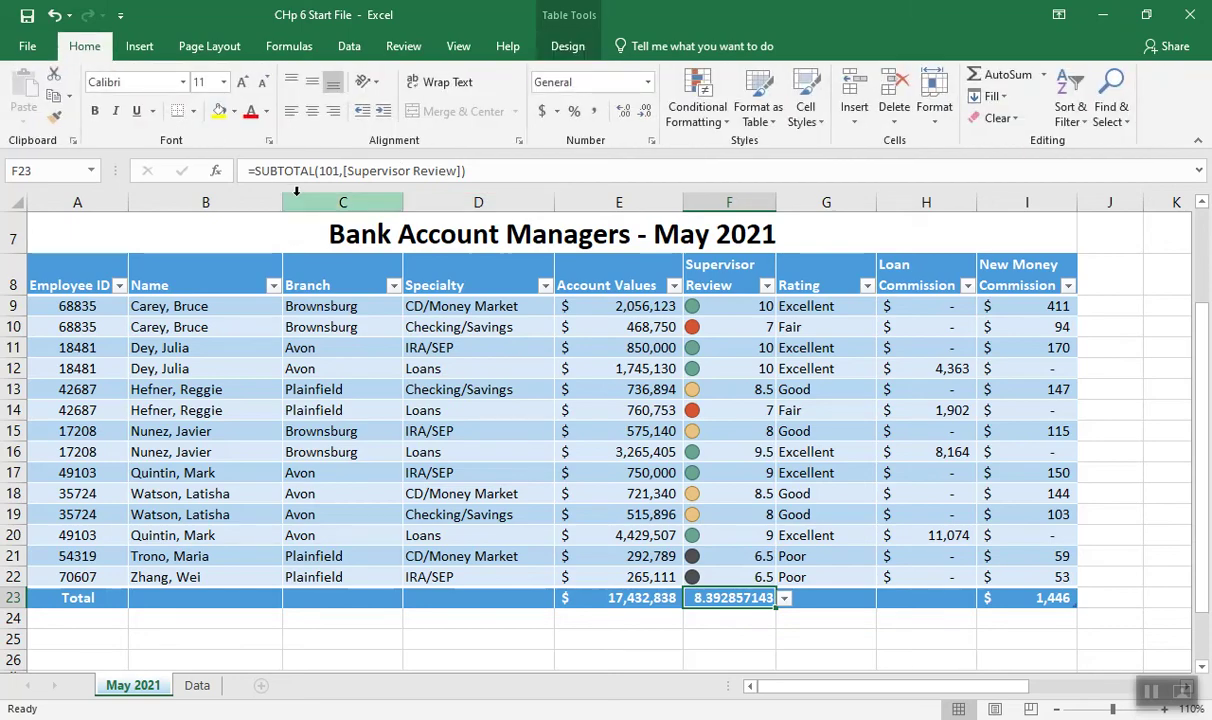
click(645, 111)
click(645, 111)
click(645, 111)
click(645, 111)
click(645, 111)
click(645, 111)
click(645, 111)
click(645, 111)
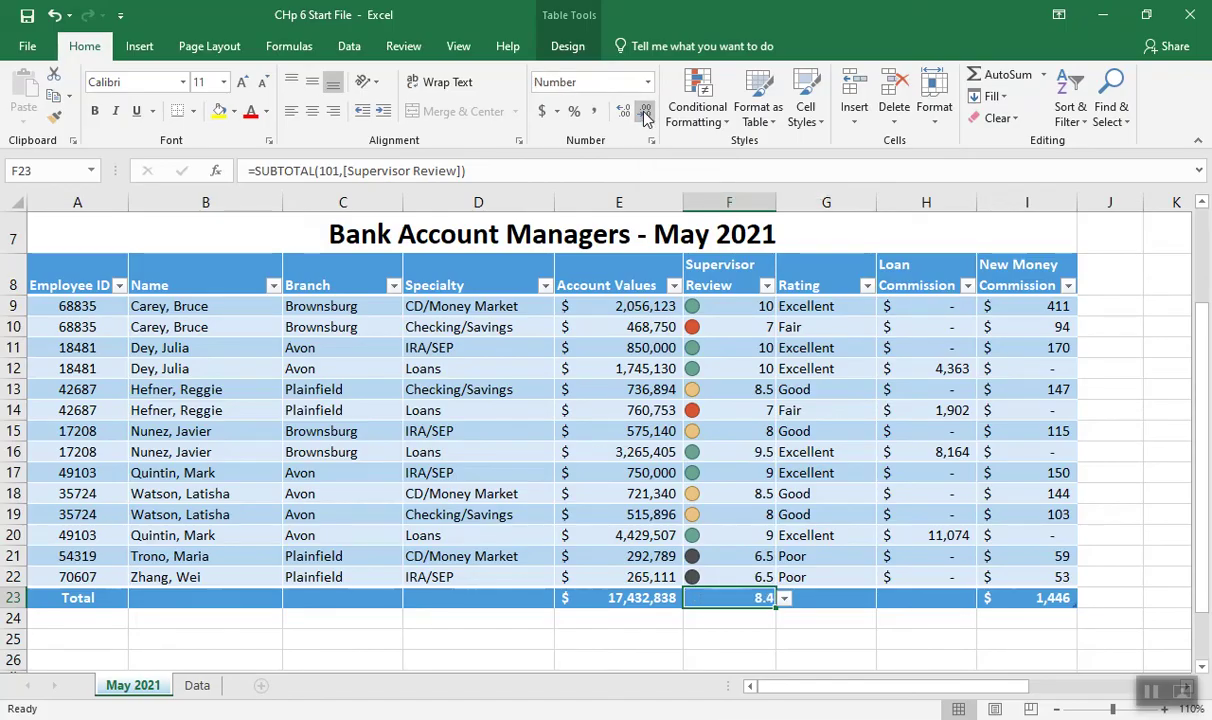
Set the total row's Loan Commission cell to sum the column
click(926, 597)
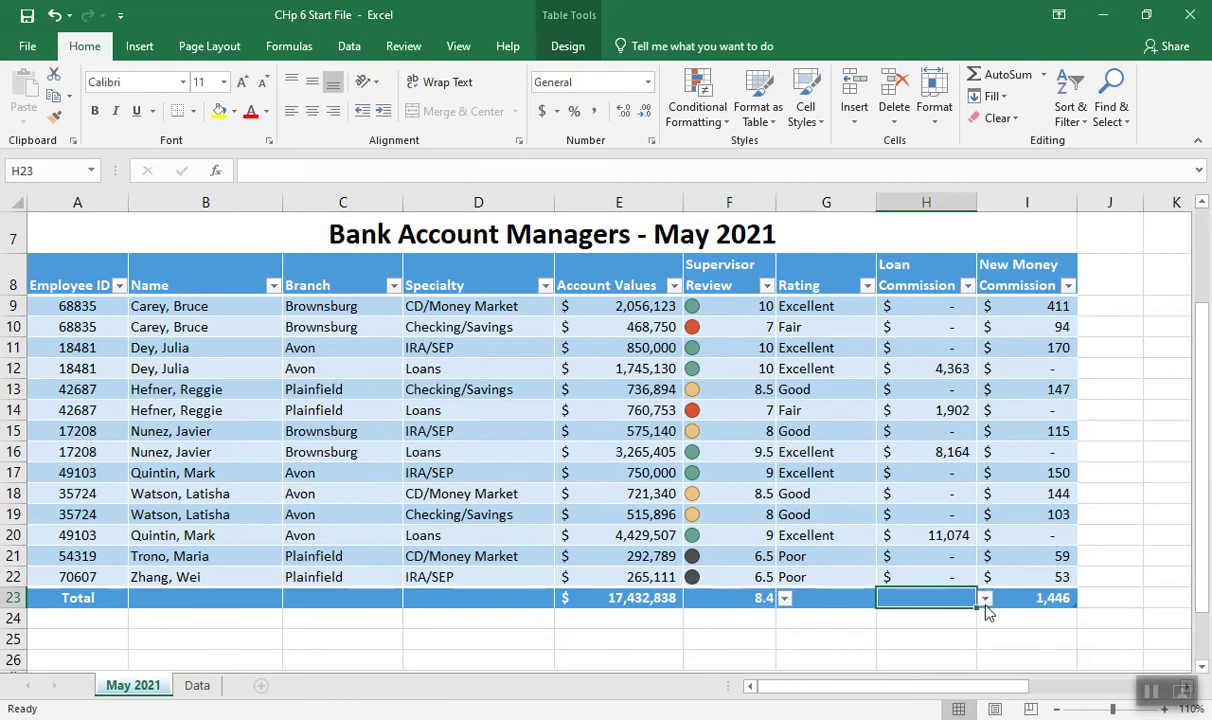
click(985, 598)
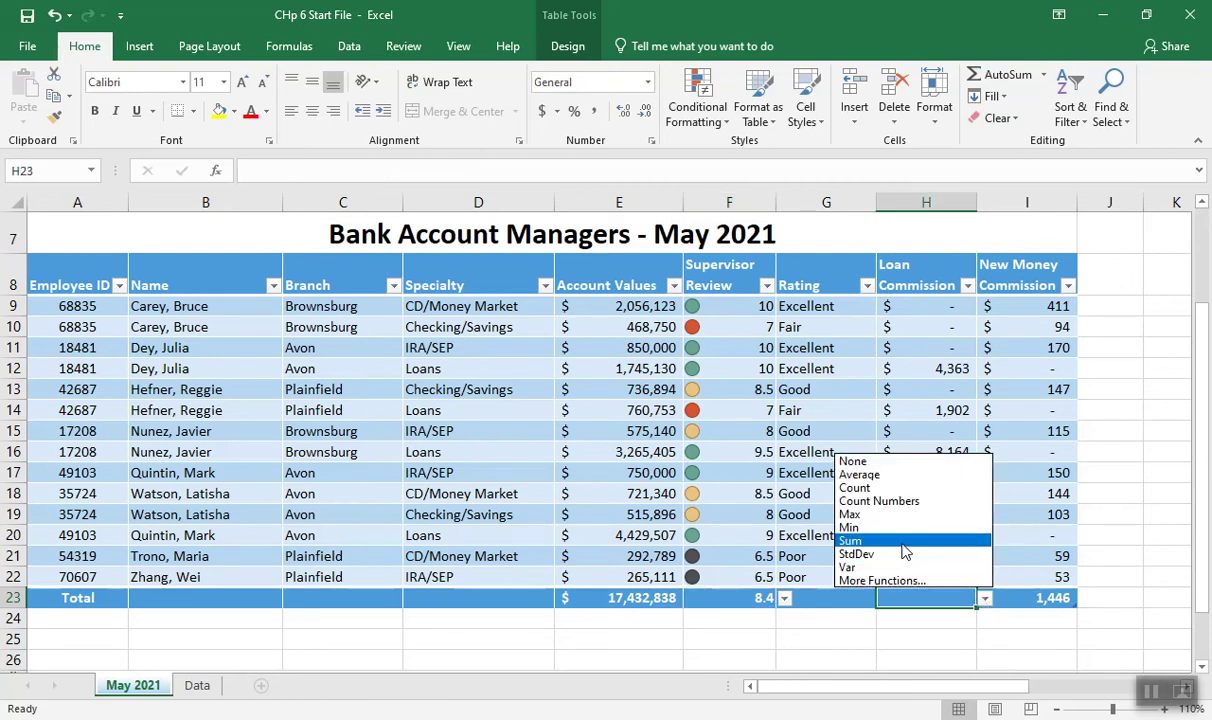
click(851, 541)
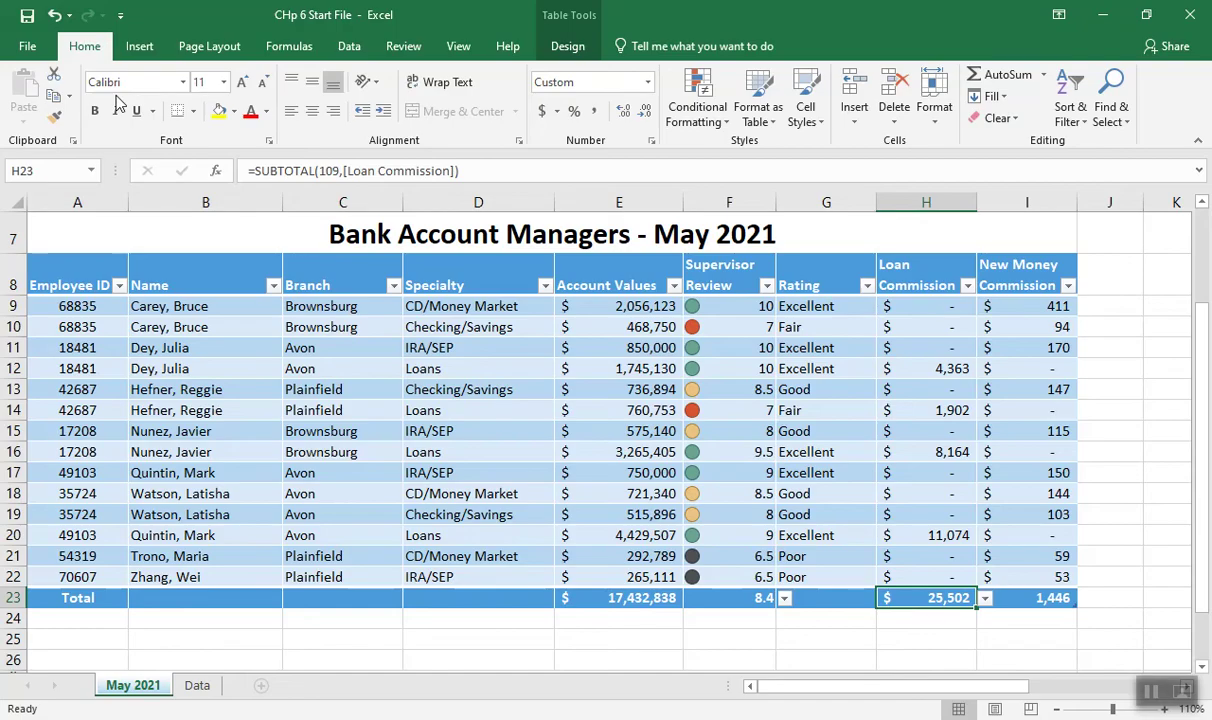
Save the workbook in the Documents folder as AcctMgrs
click(28, 47)
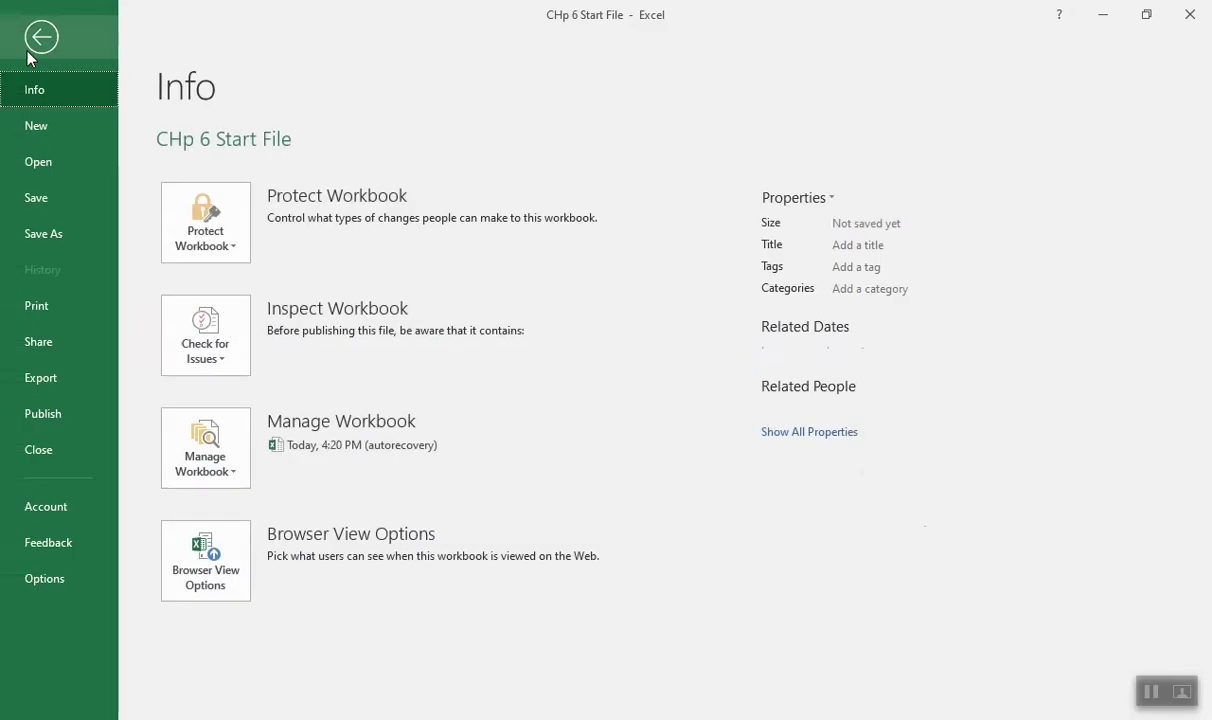
click(43, 230)
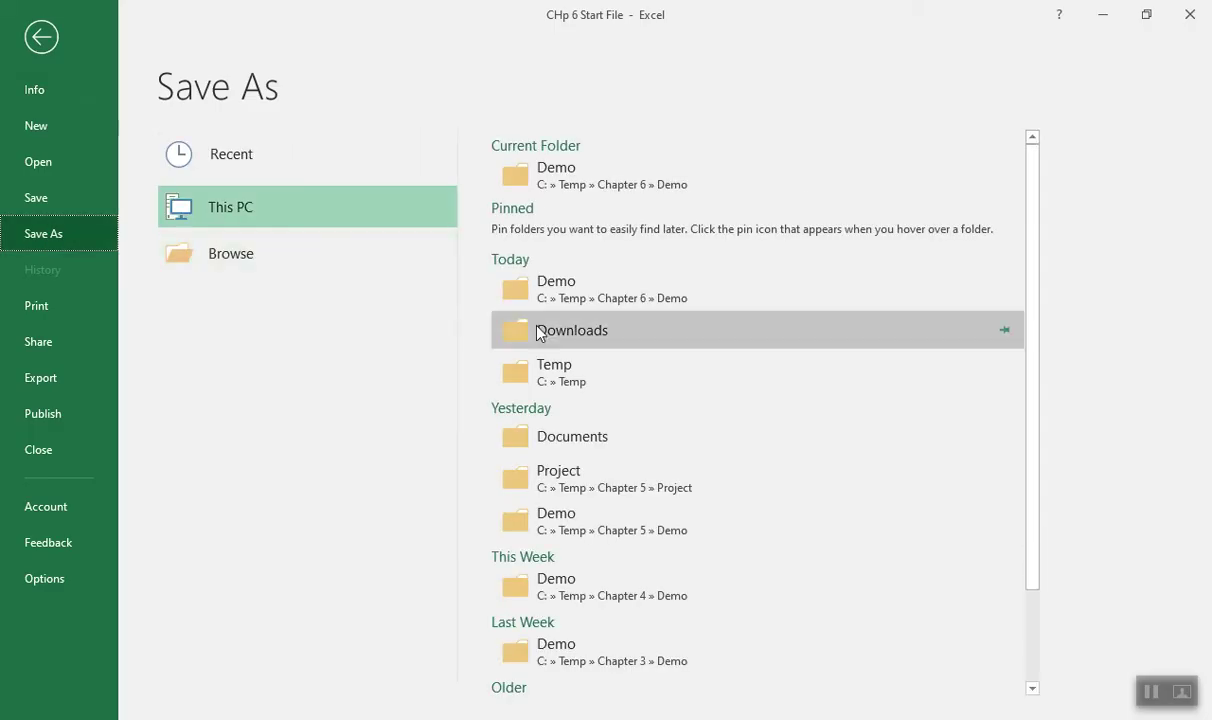
click(583, 440)
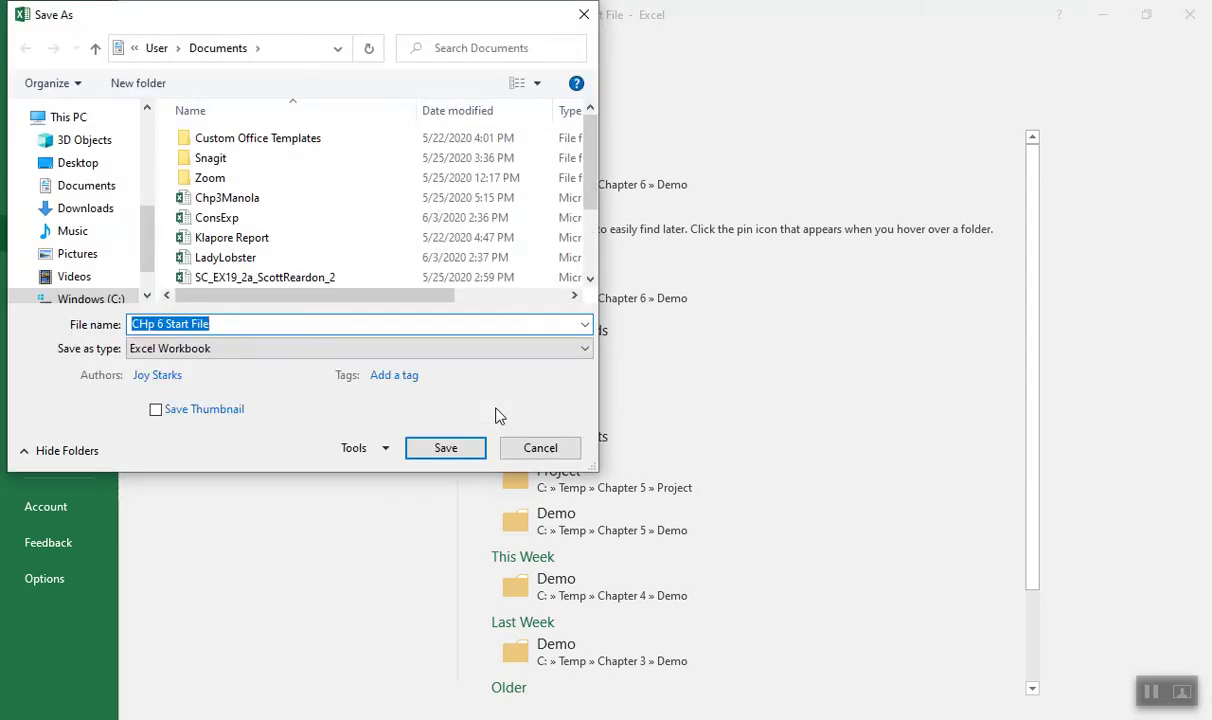
text(AcctMgrs)
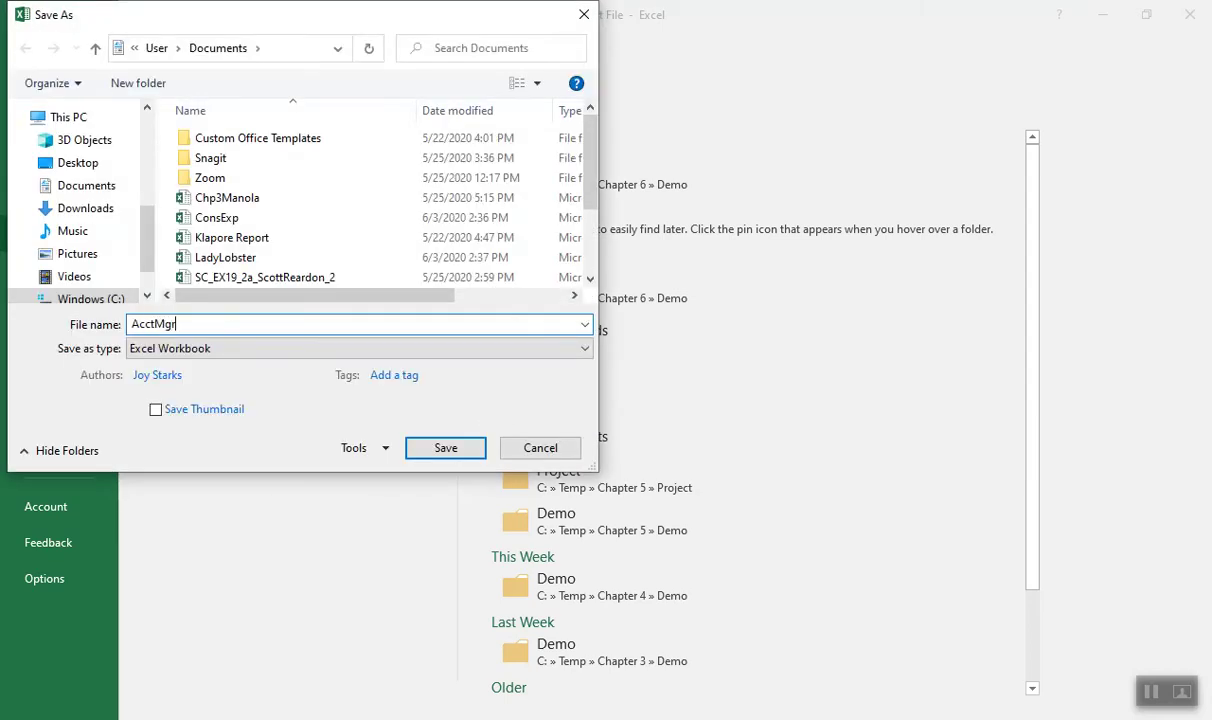
click(440, 447)
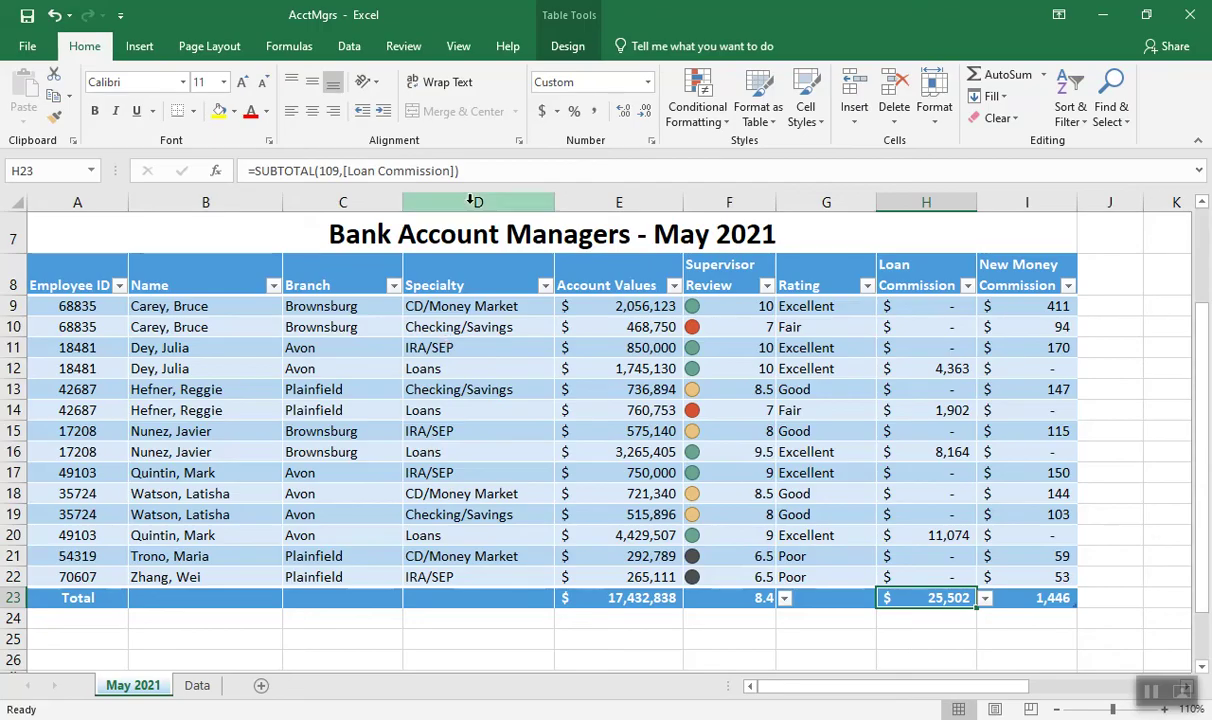
Turn off the Managers table's total row and sort the table by Name from A to Z
click(566, 50)
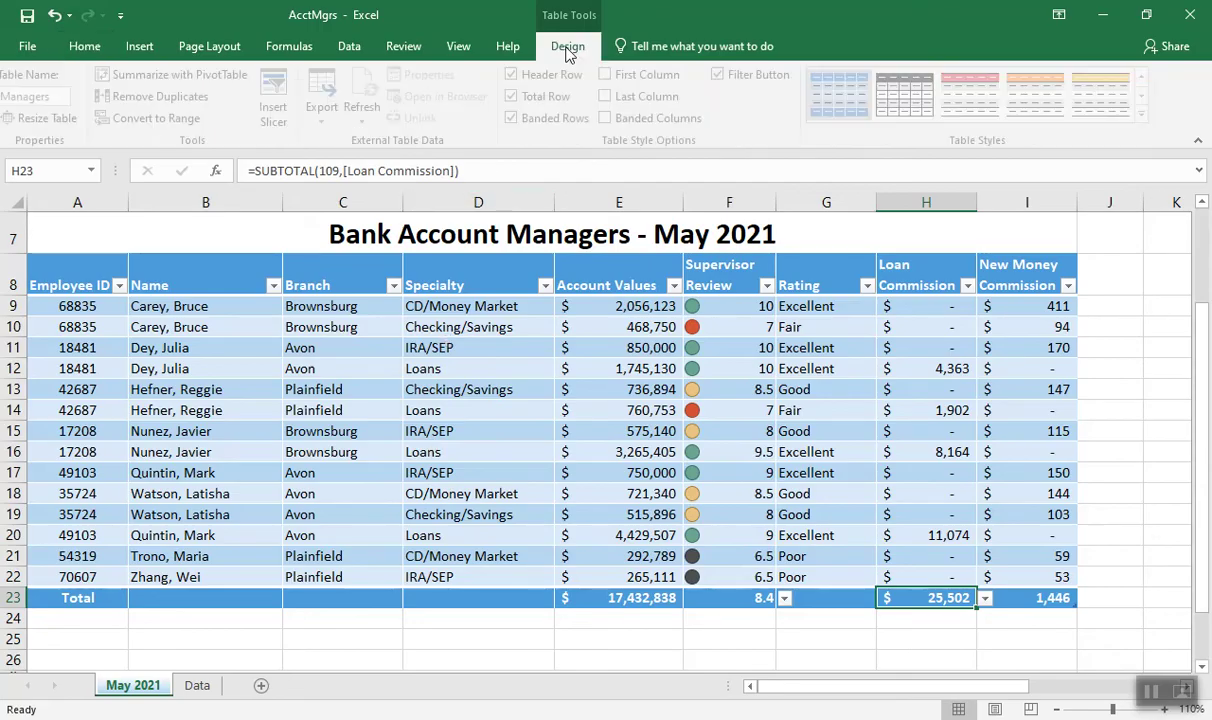
click(517, 96)
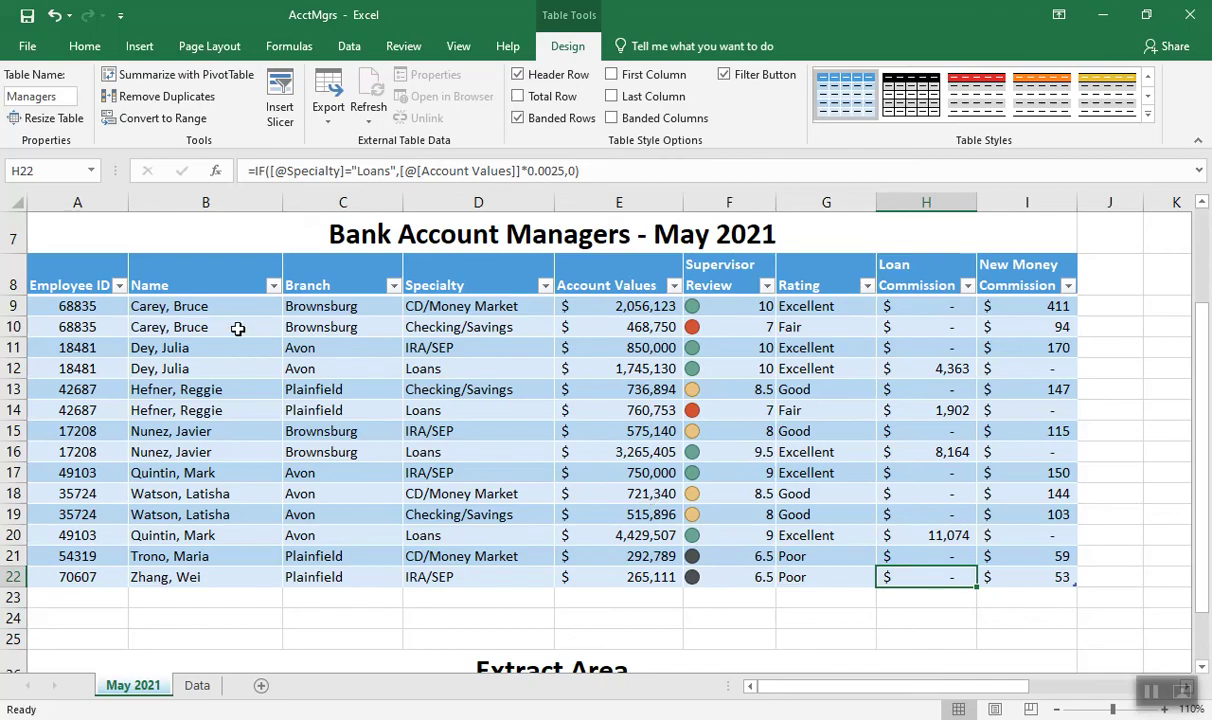
click(203, 308)
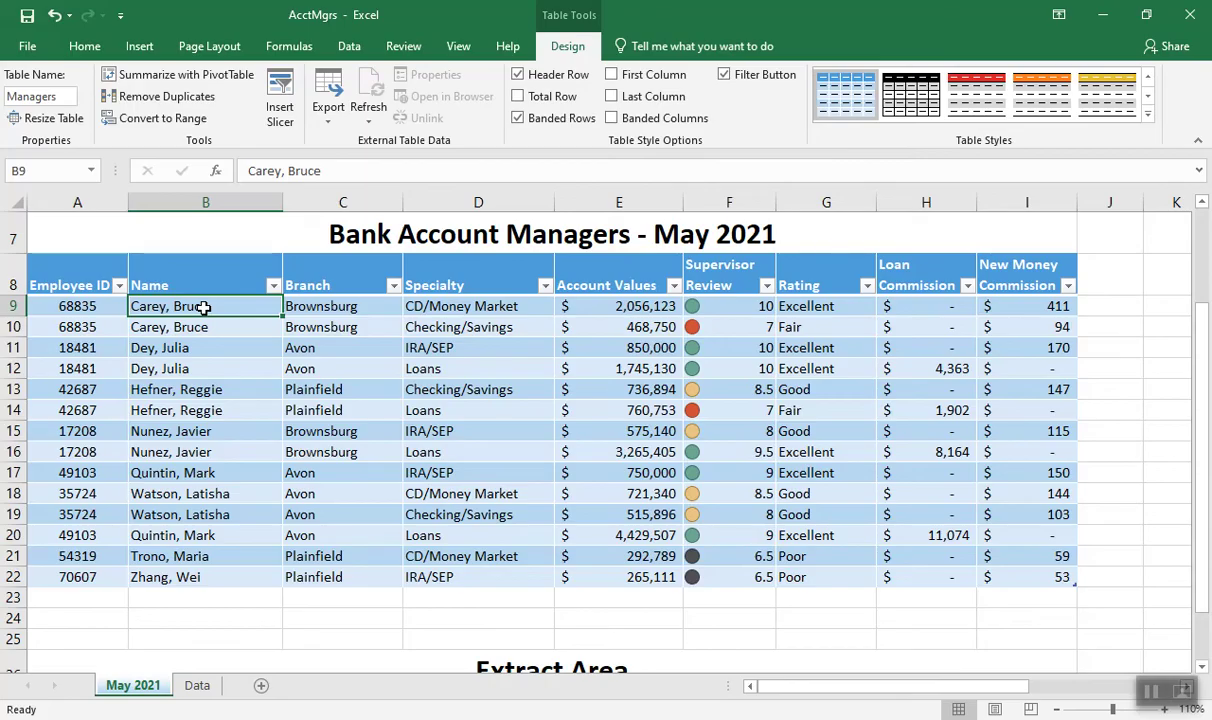
click(273, 287)
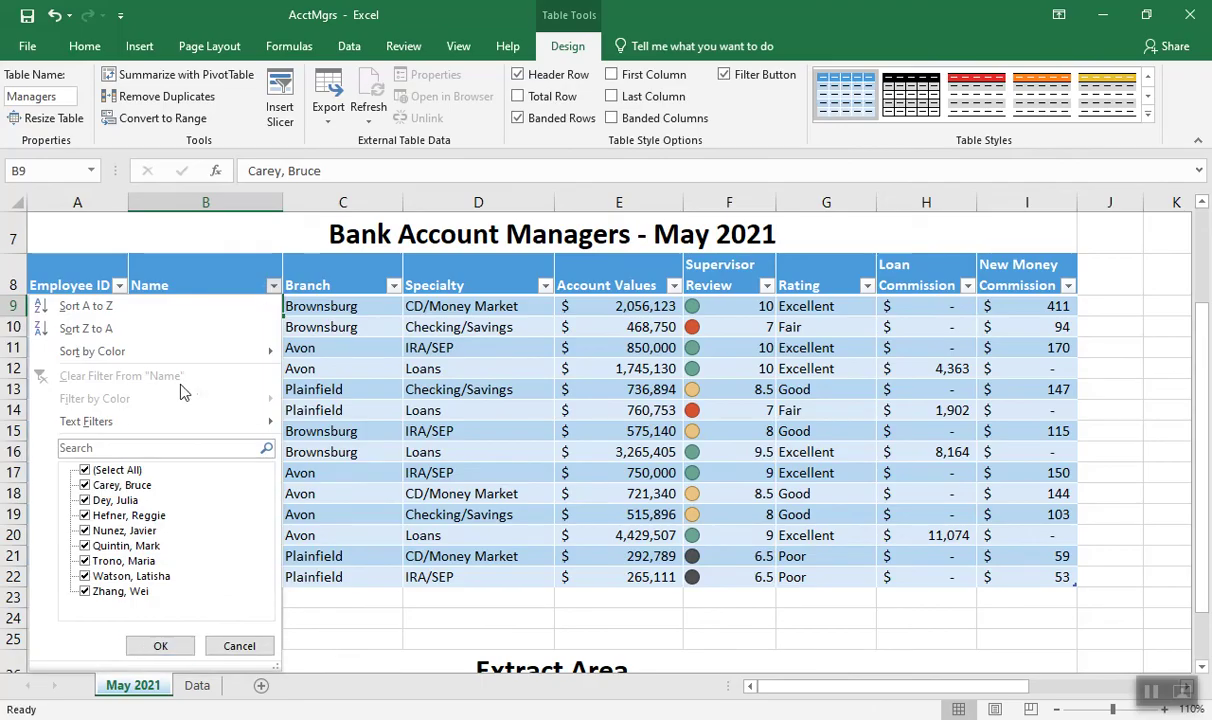
click(150, 316)
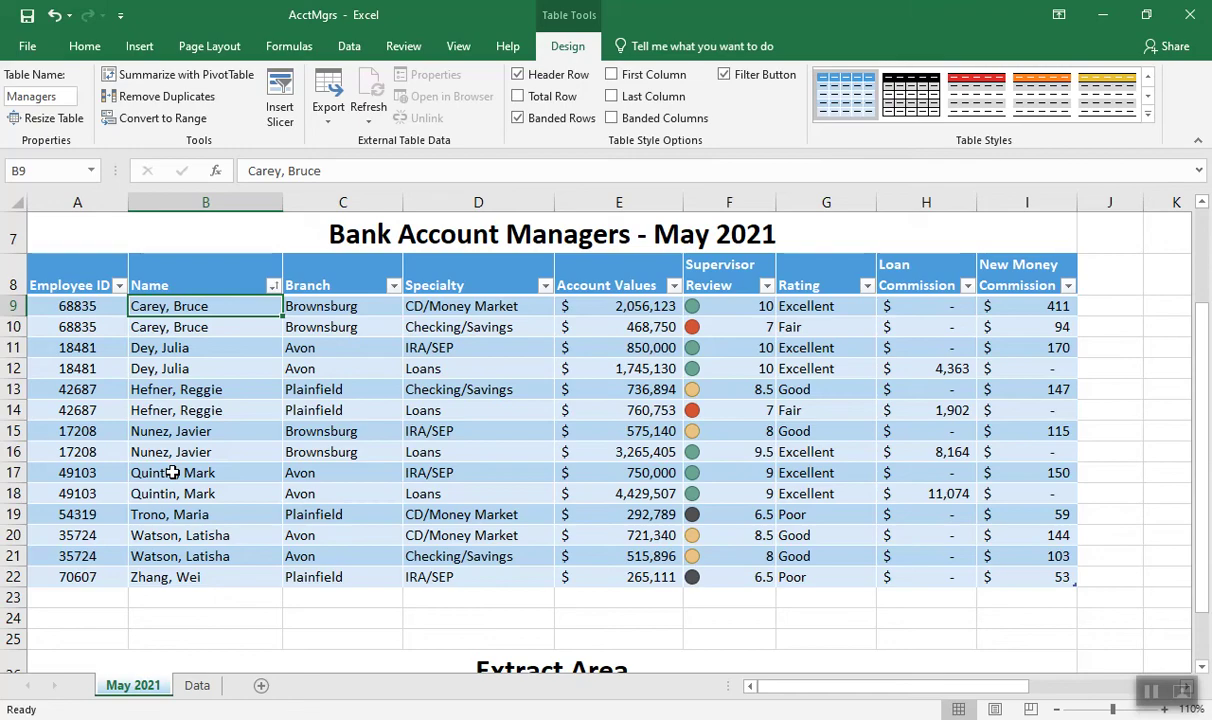
Sort the Managers table by Account Values from largest to smallest
click(622, 277)
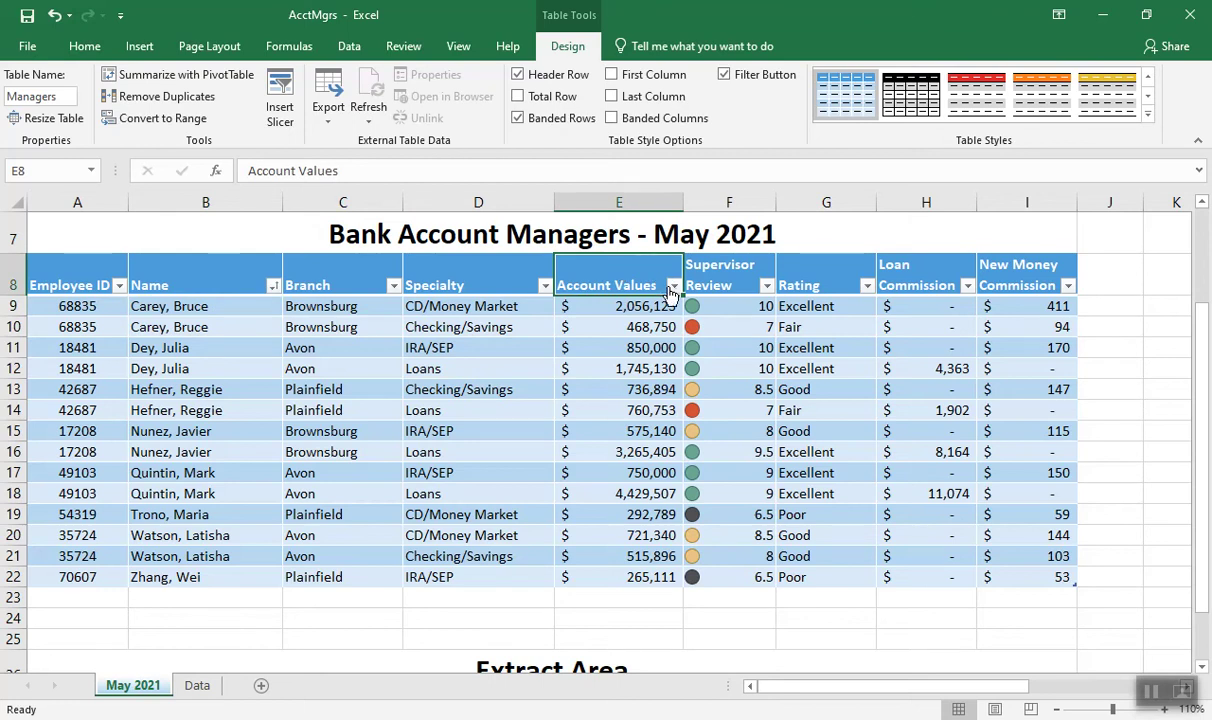
click(350, 58)
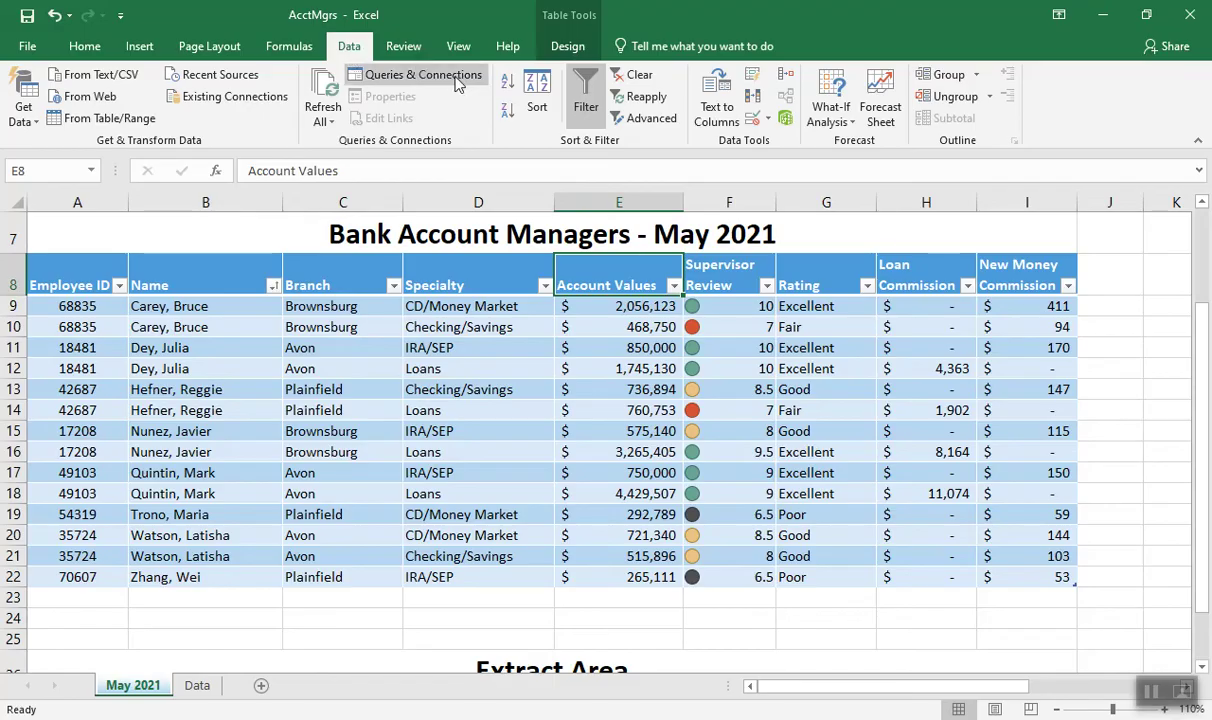
click(507, 116)
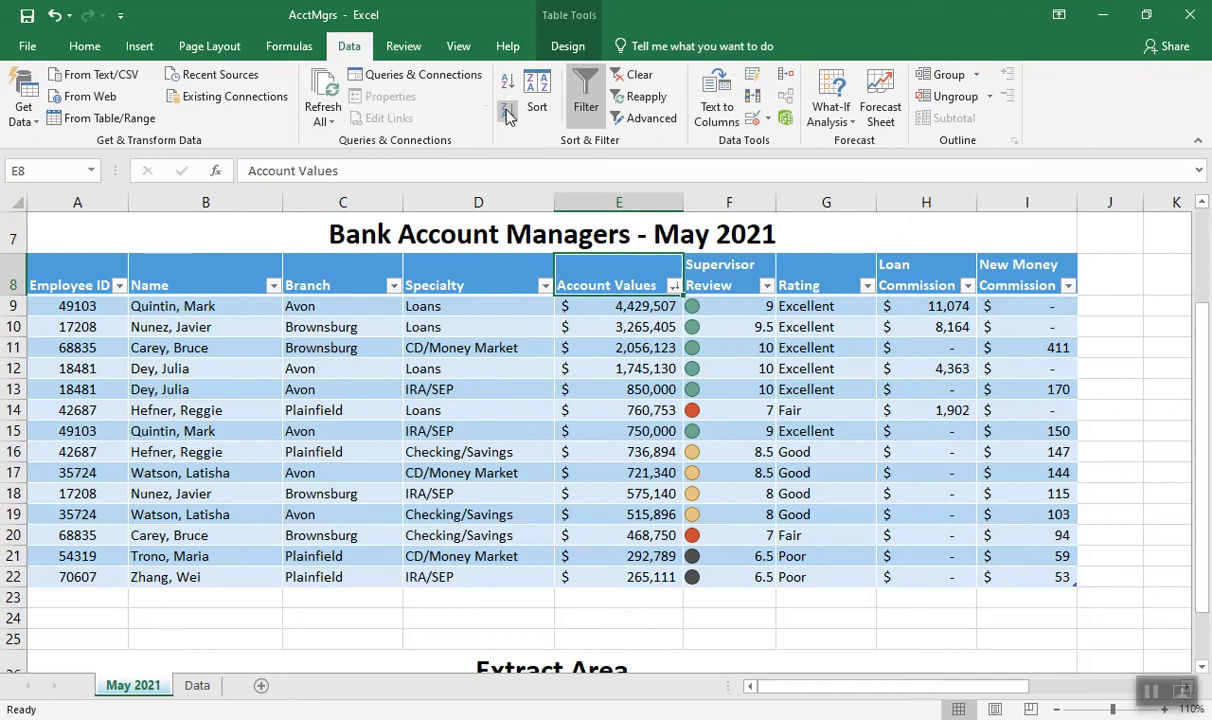
click(85, 48)
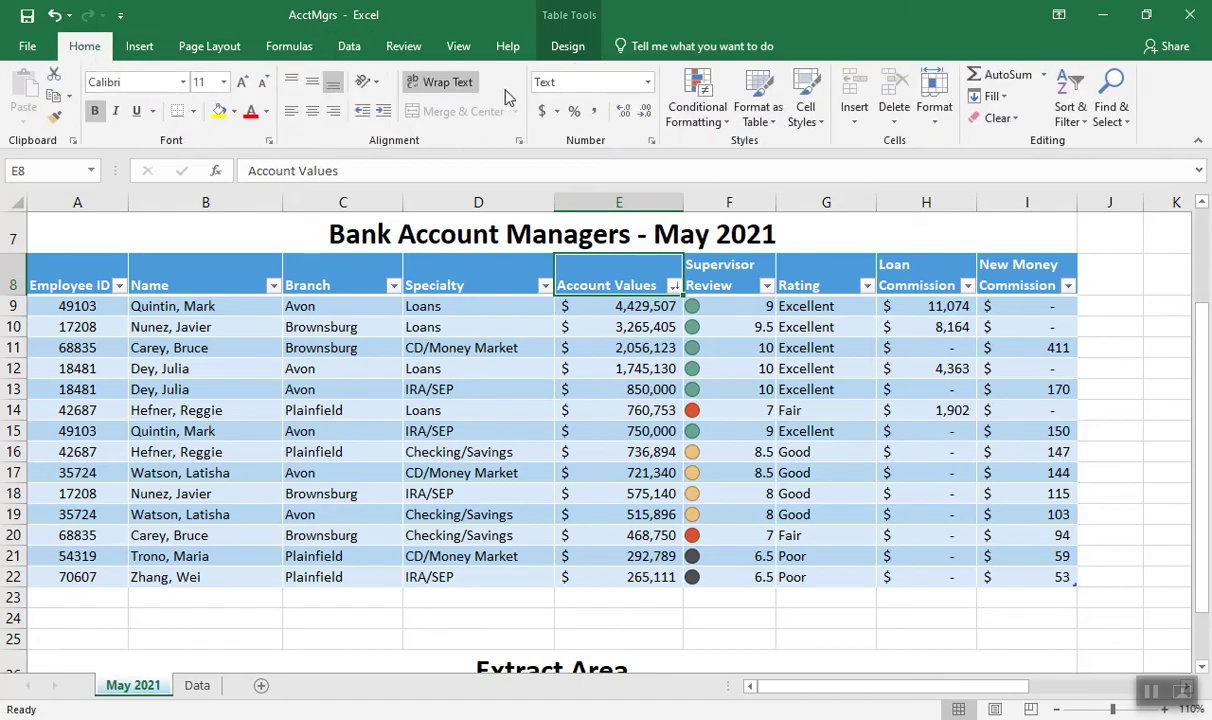
Set up a custom sort of the Managers table with Branch from A to Z as the first level
click(1073, 119)
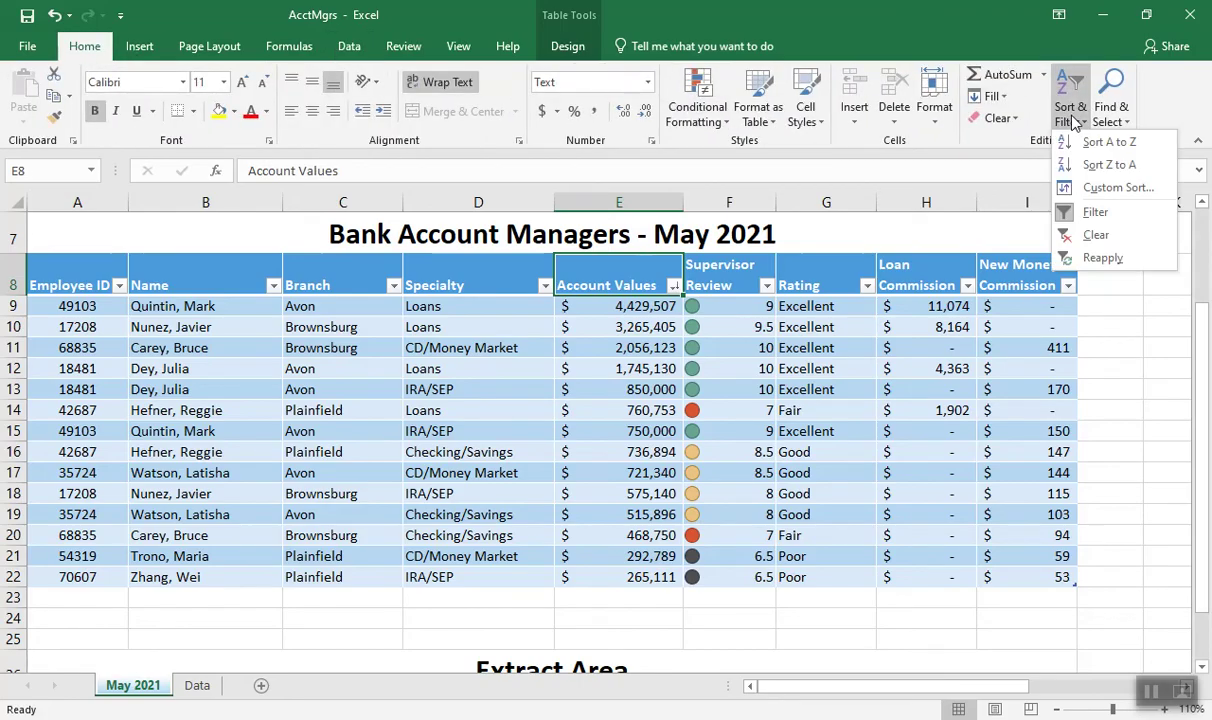
click(1098, 190)
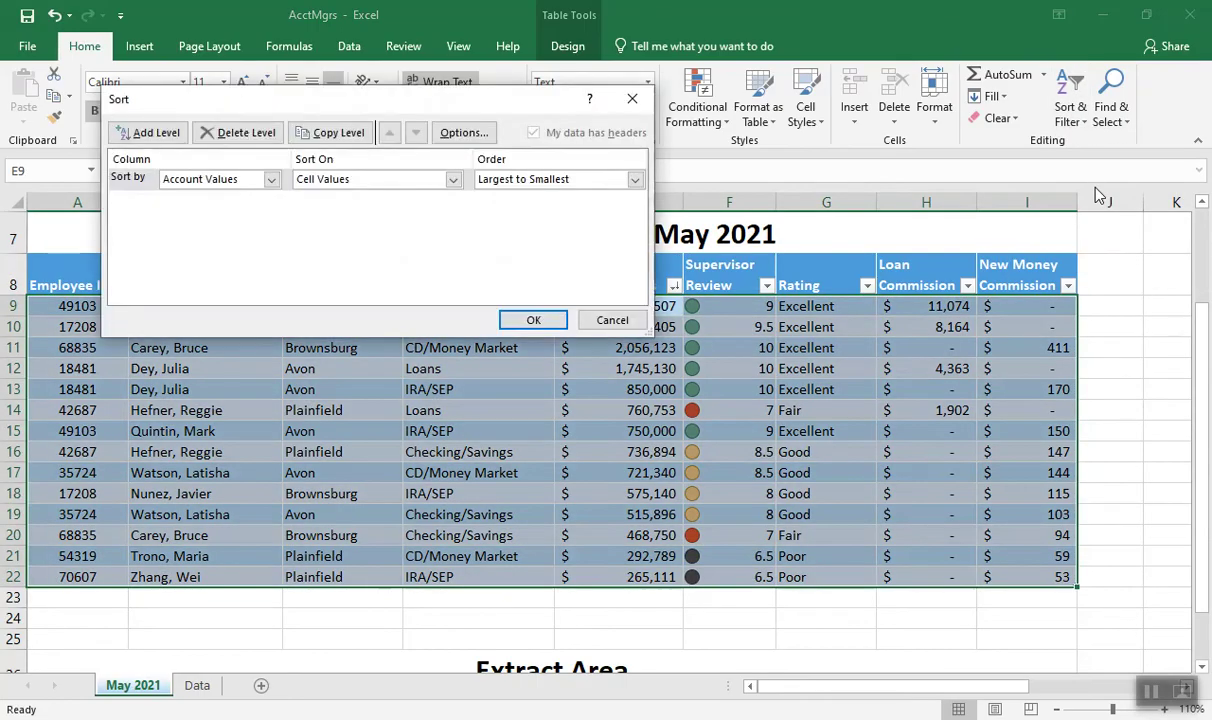
drag(541, 112, 983, 35)
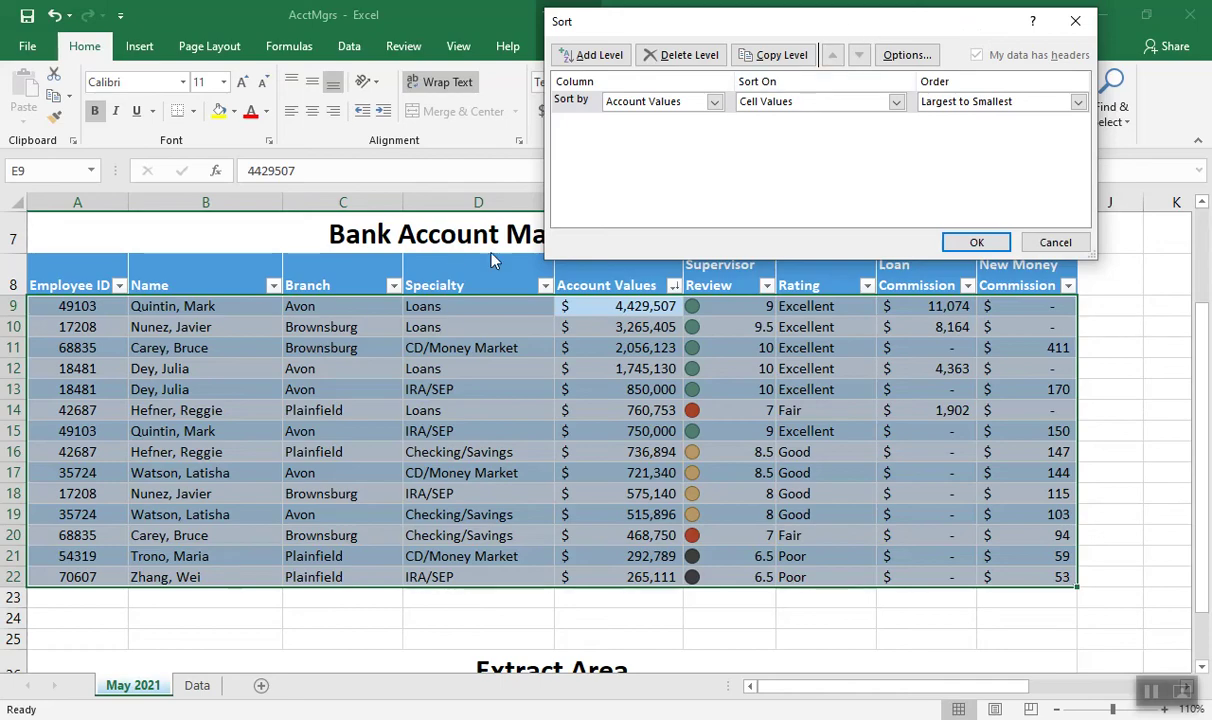
click(714, 101)
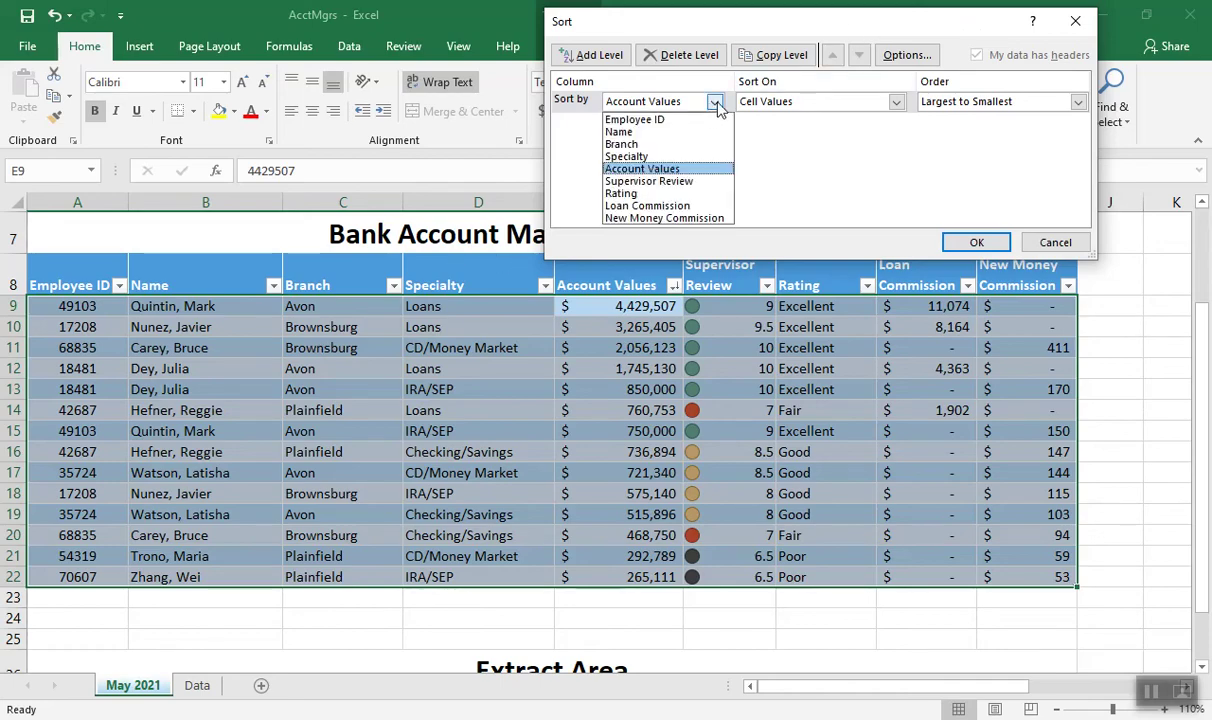
click(640, 141)
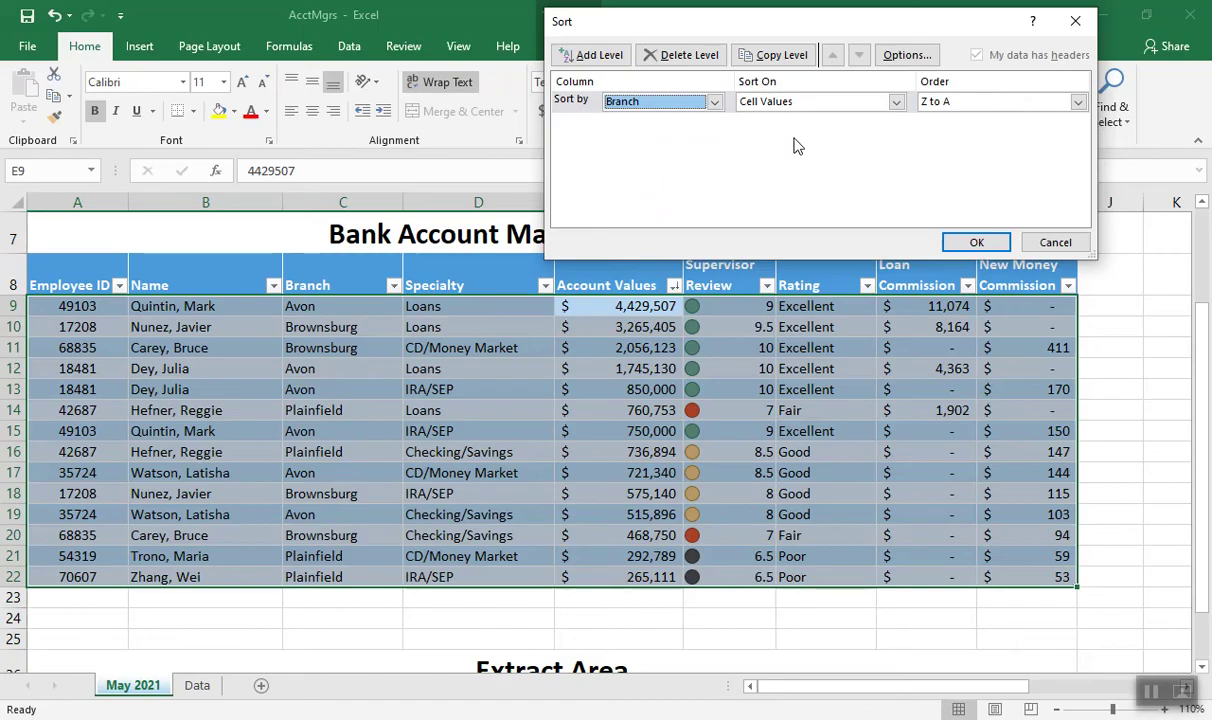
click(1078, 103)
click(1026, 121)
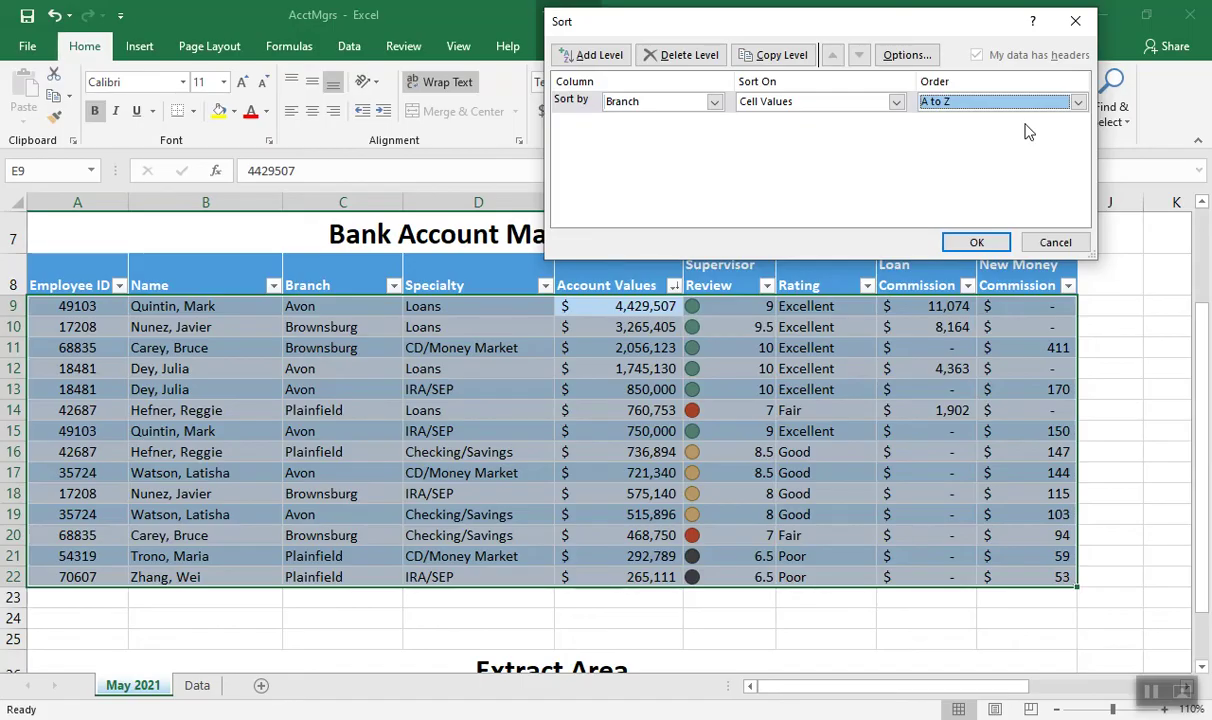
Add Specialty from A to Z as the second level of the custom sort
click(596, 58)
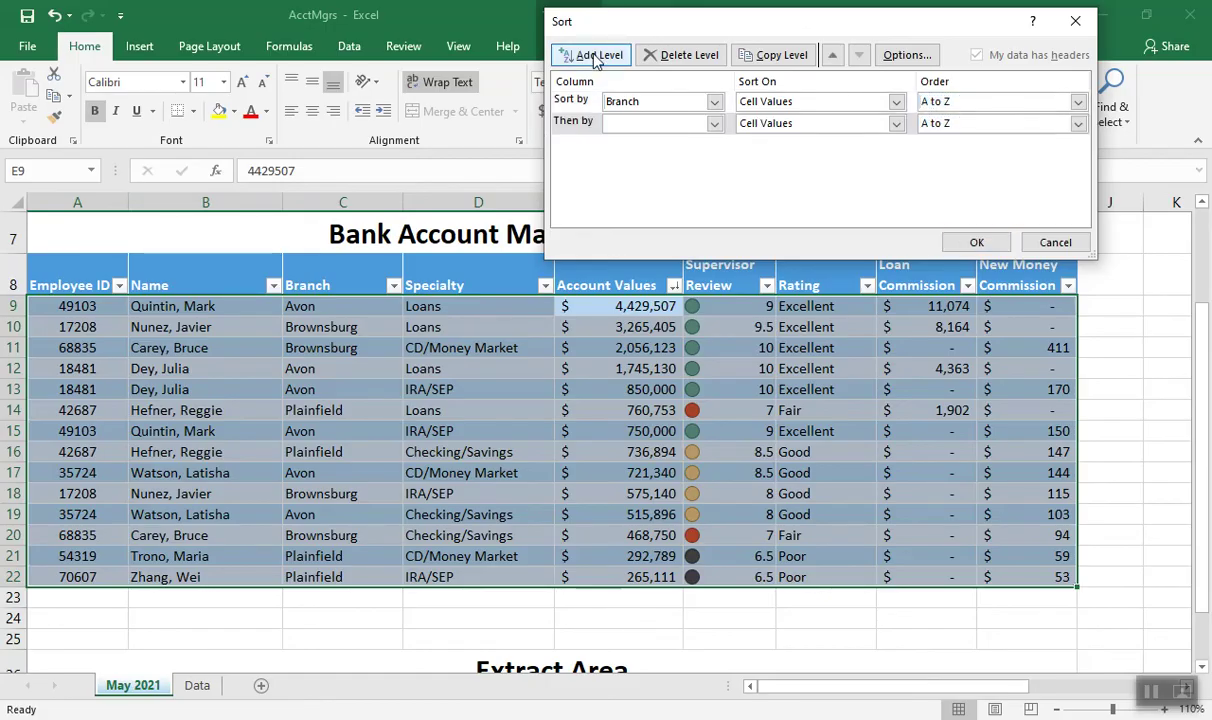
click(713, 124)
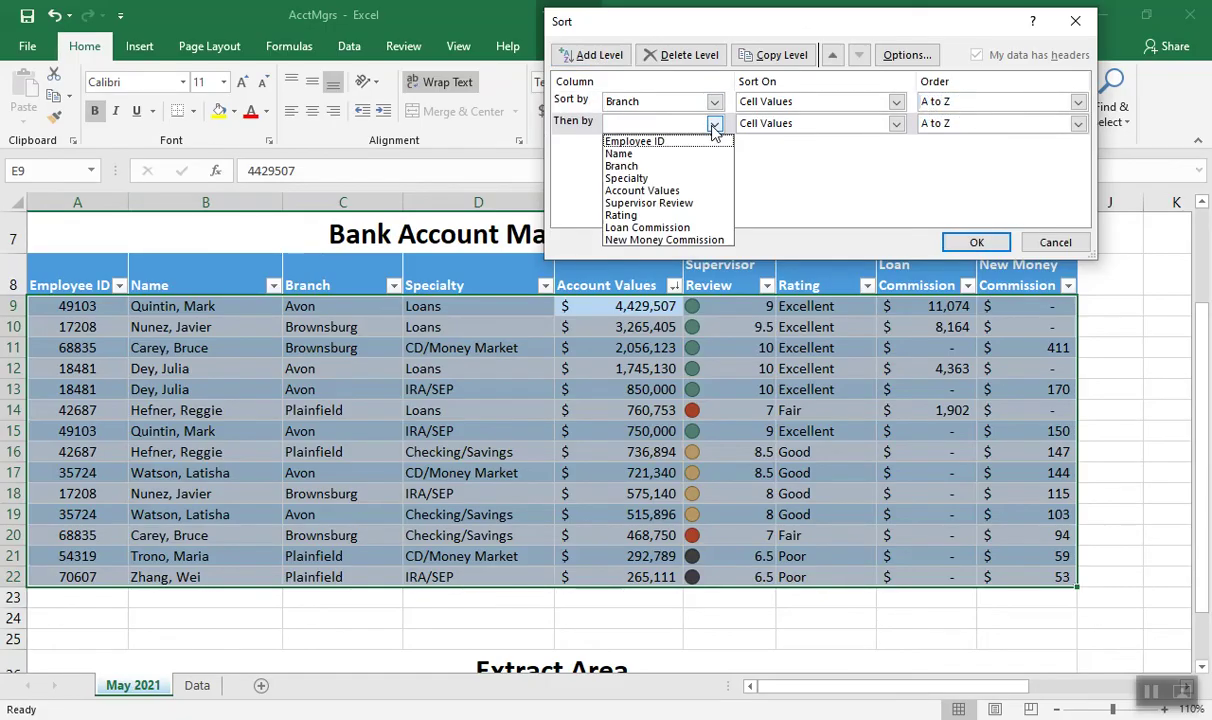
click(628, 178)
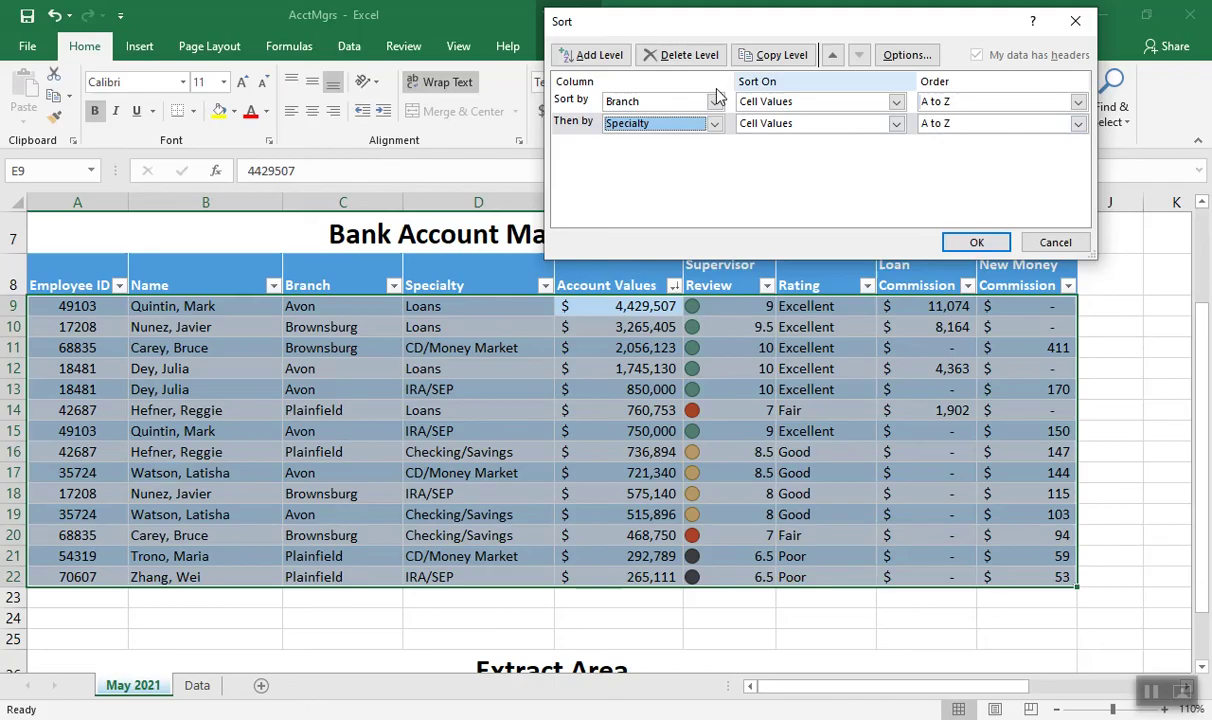
Add Supervisor Review from largest to smallest as the third sort level and apply the custom sort
click(593, 57)
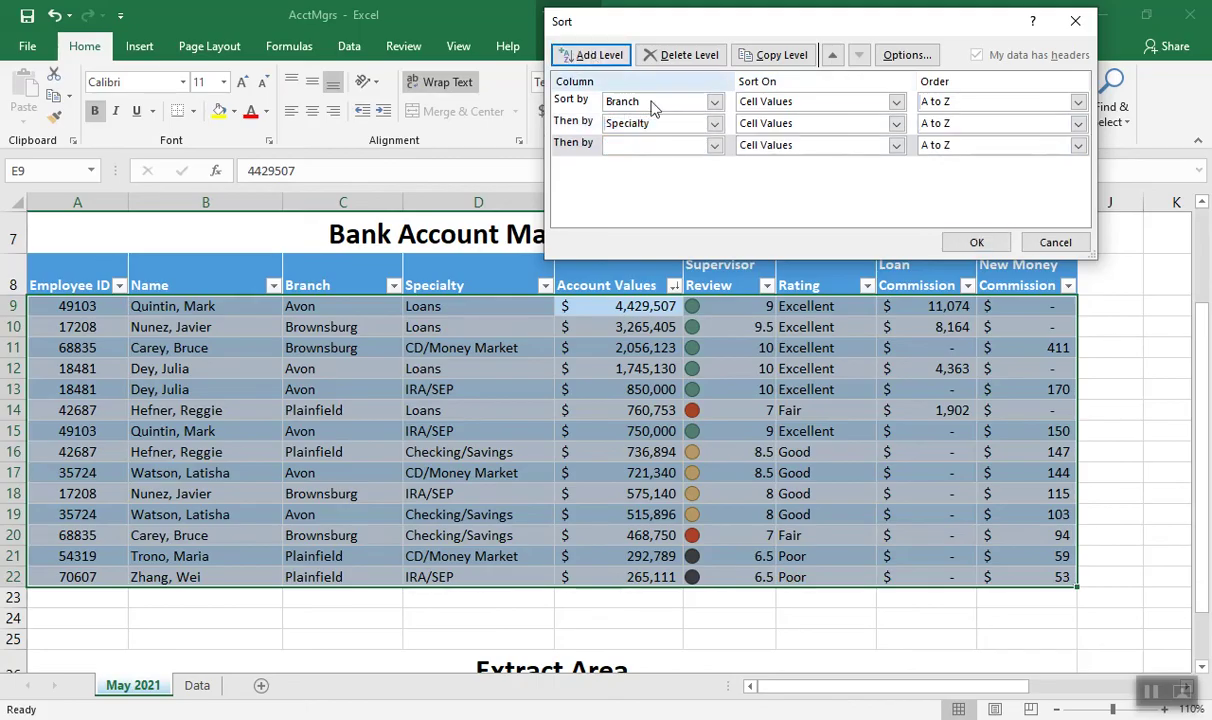
click(715, 146)
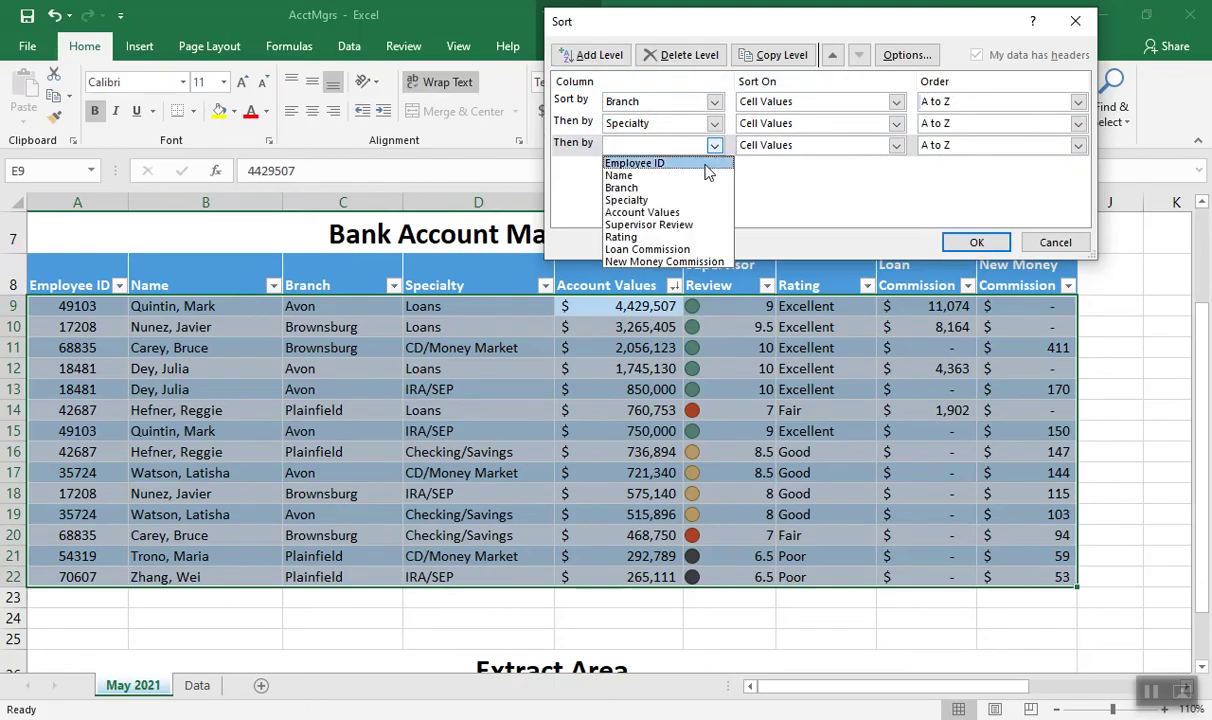
click(660, 224)
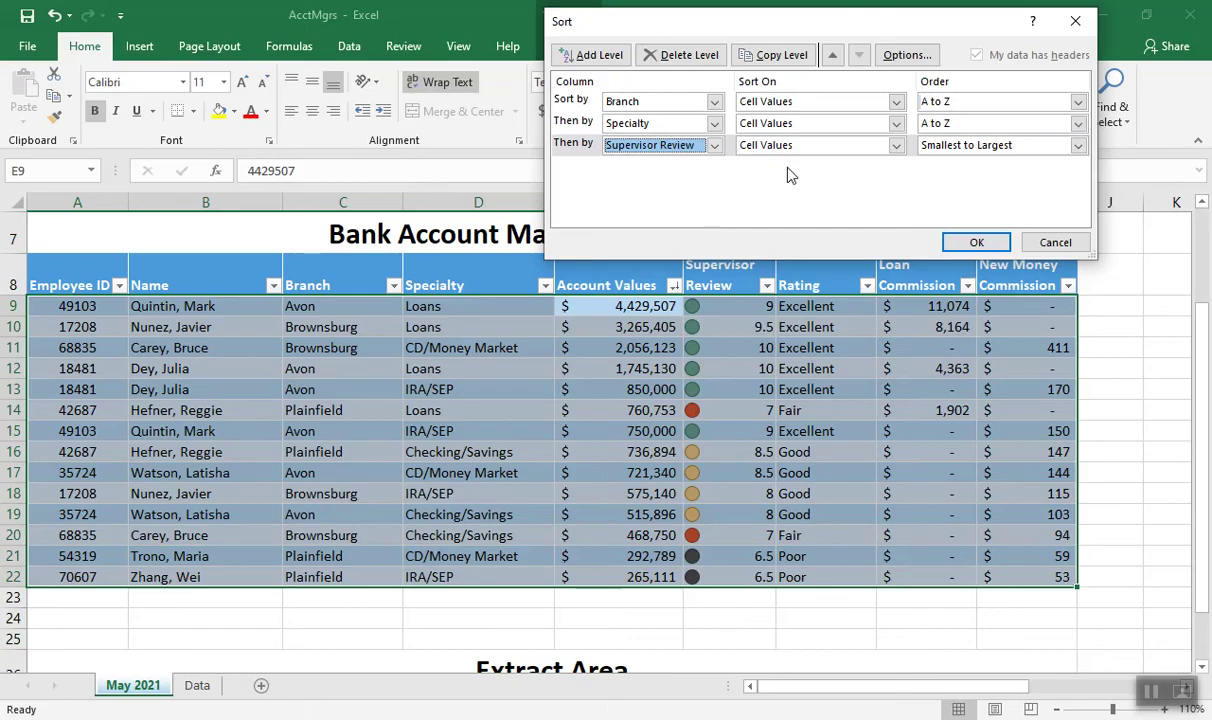
click(1075, 147)
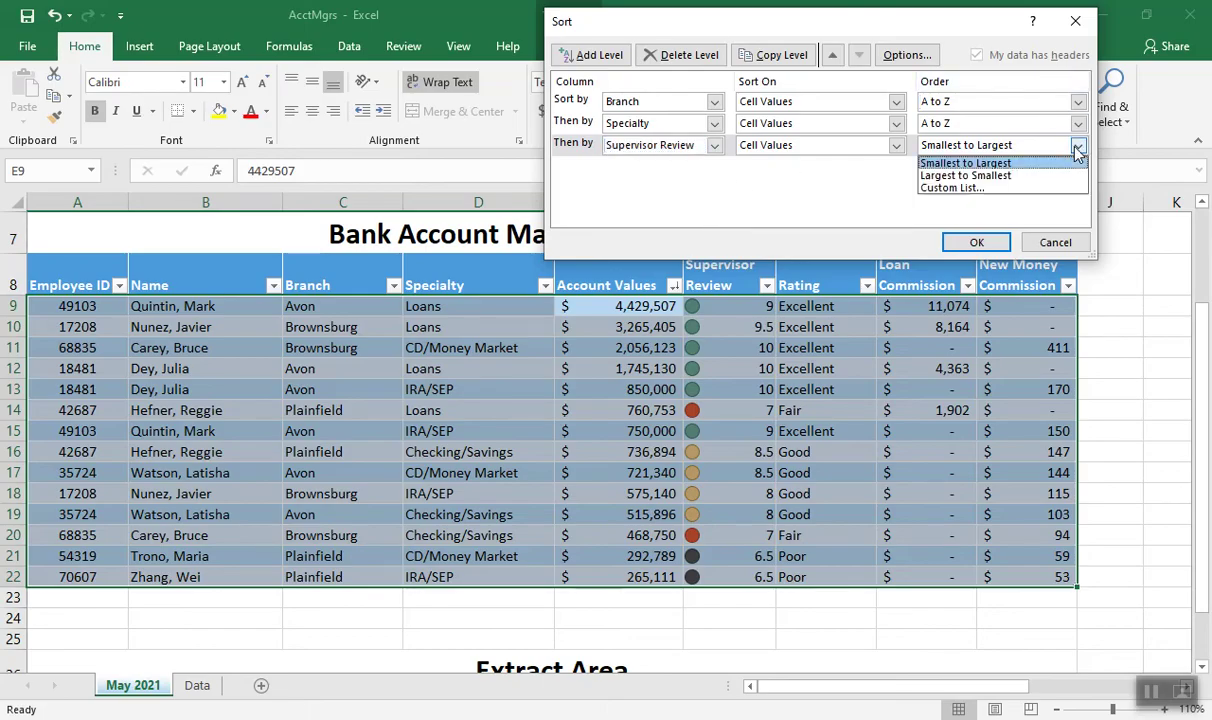
click(1008, 175)
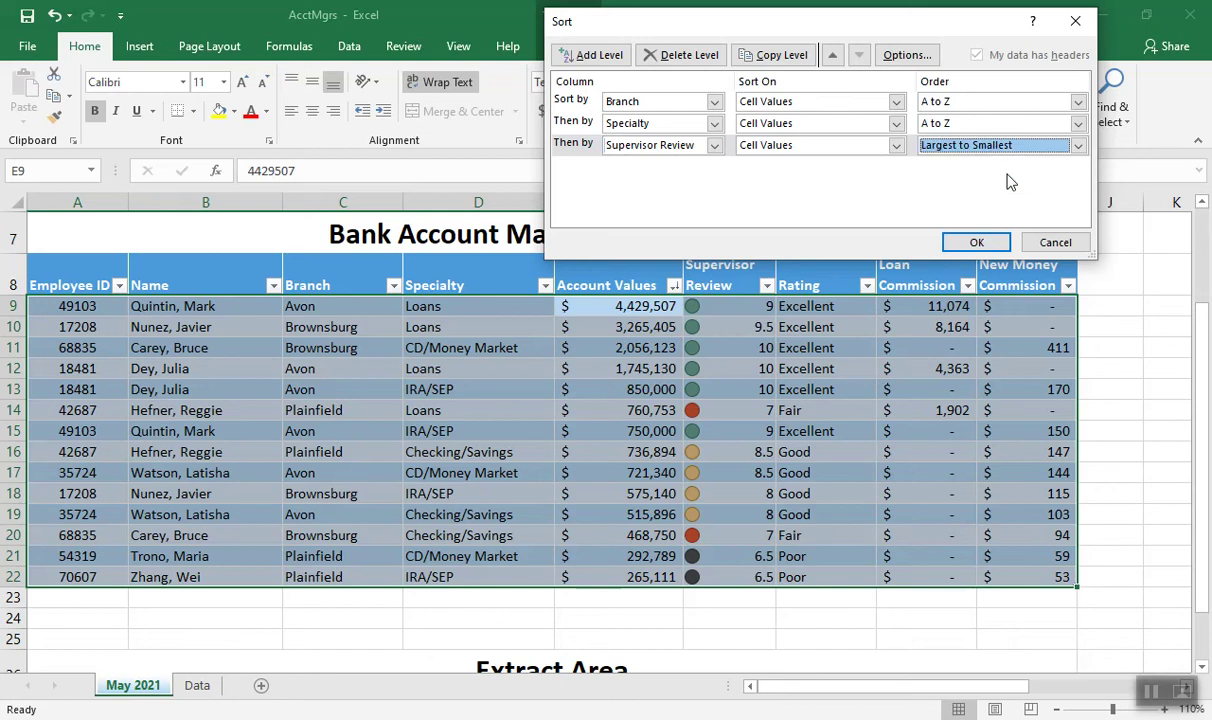
click(975, 244)
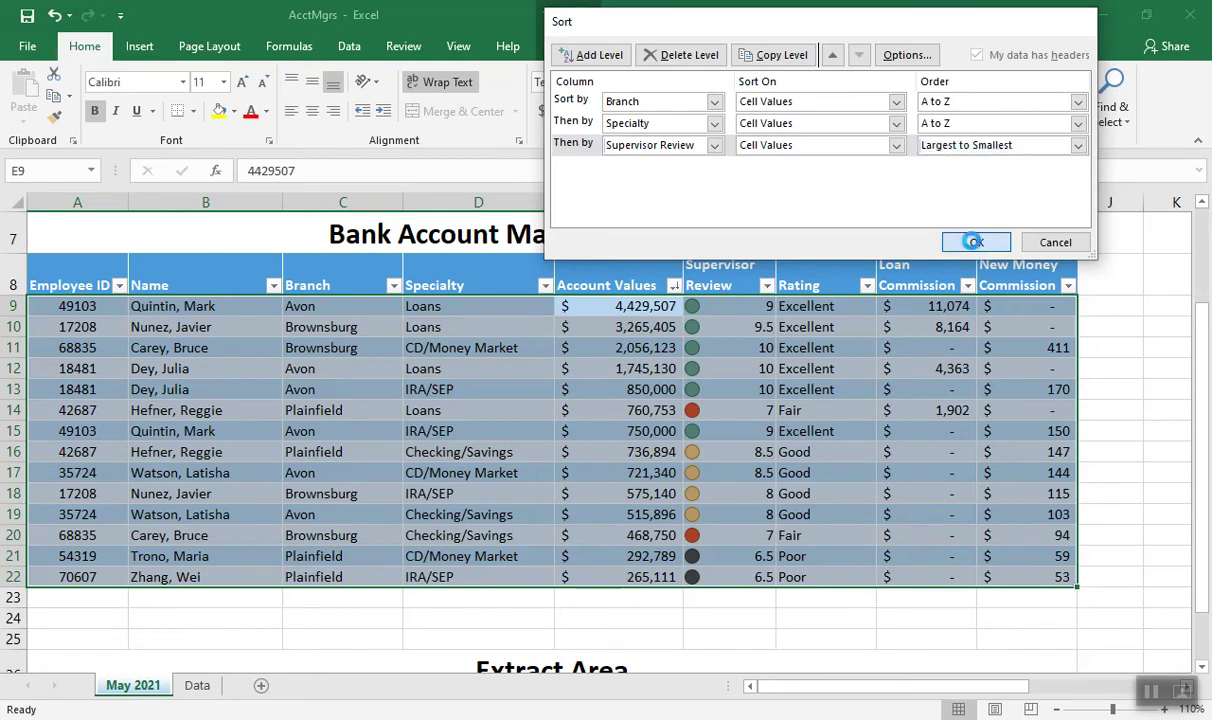
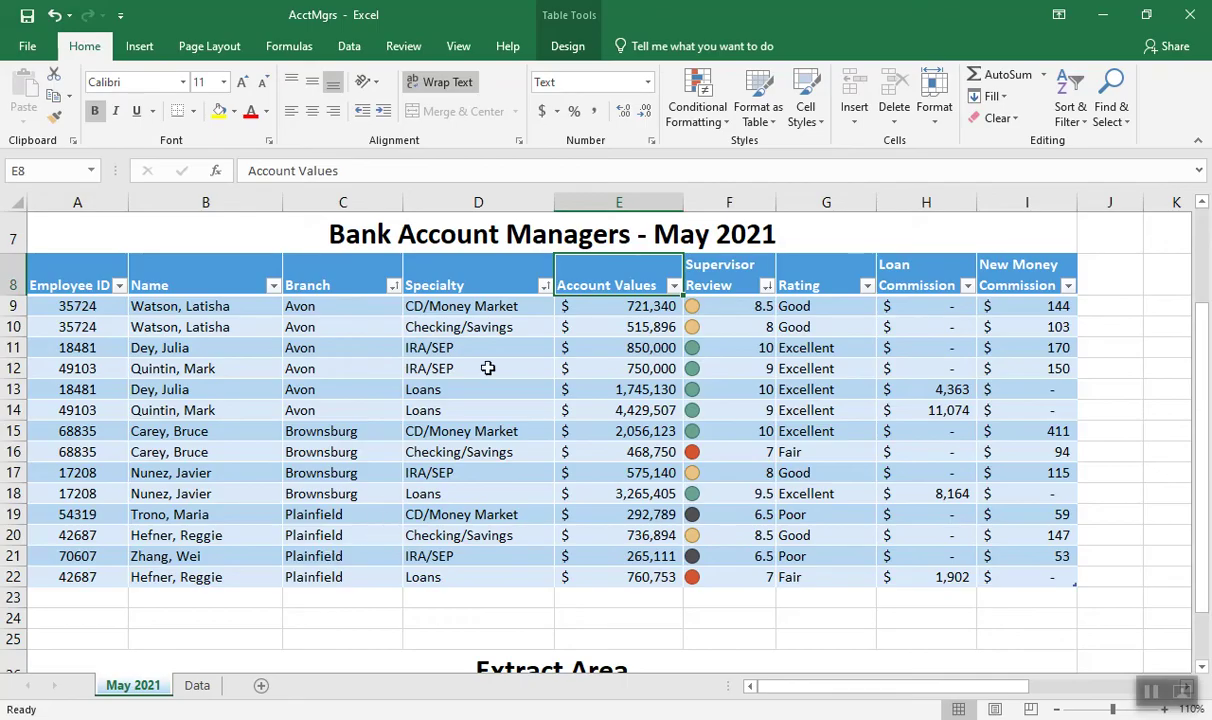
Sort the Managers table by Account Values from smallest to largest
click(674, 287)
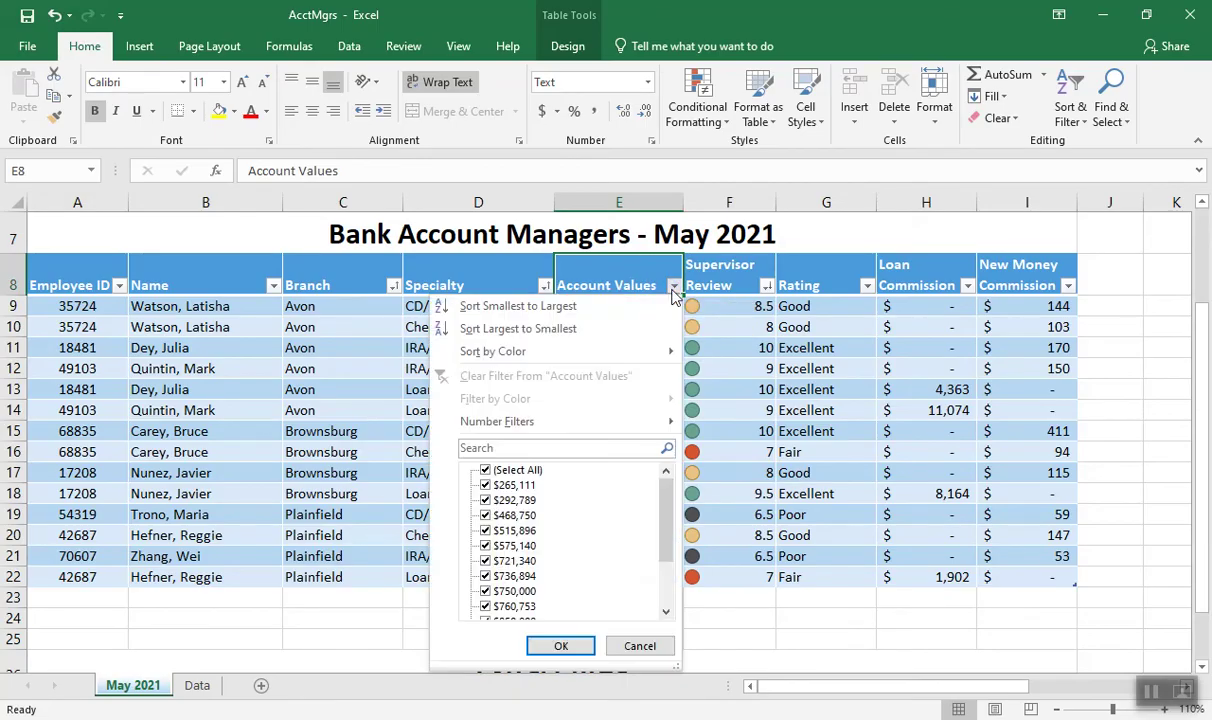
click(573, 307)
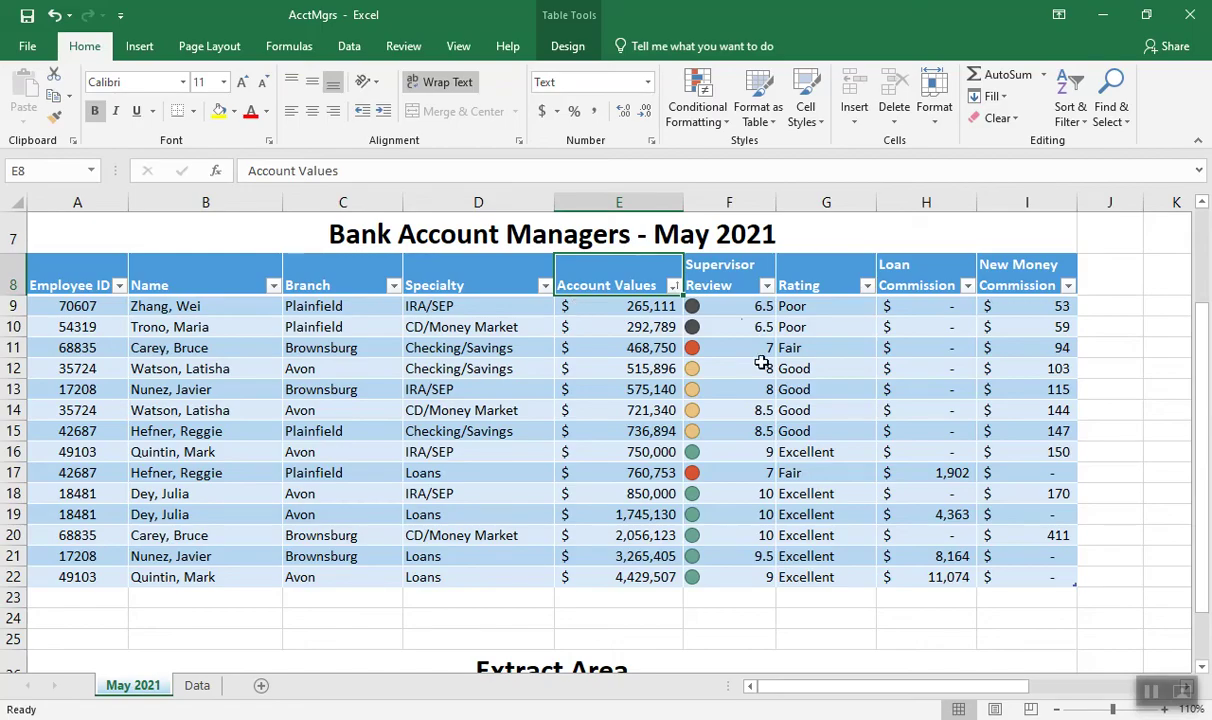
Filter the Managers table's Specialty column to exclude Loans
drag(1204, 340, 1197, 245)
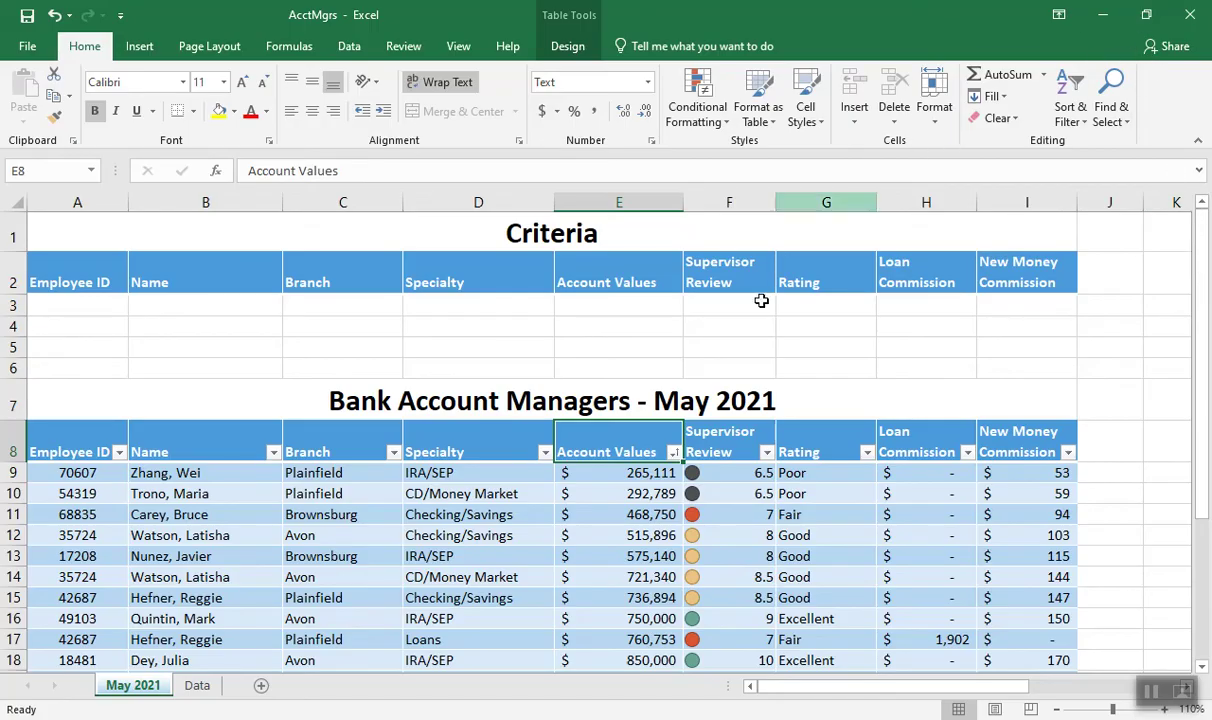
click(476, 446)
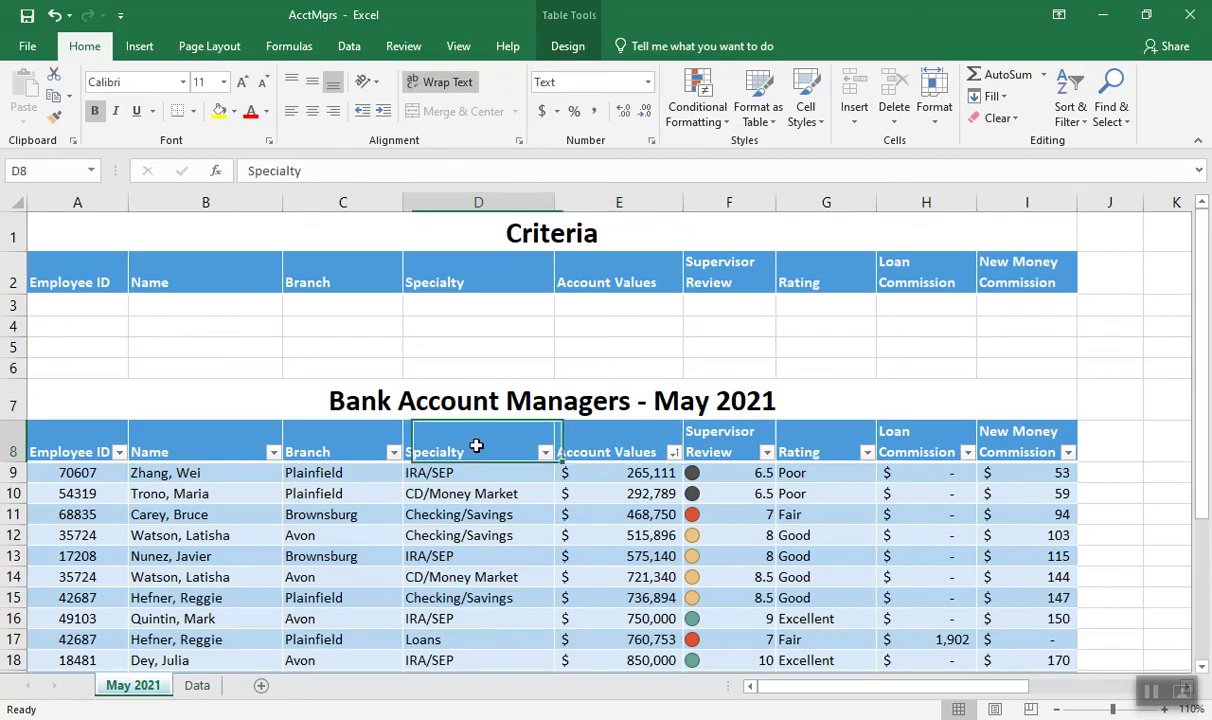
click(545, 453)
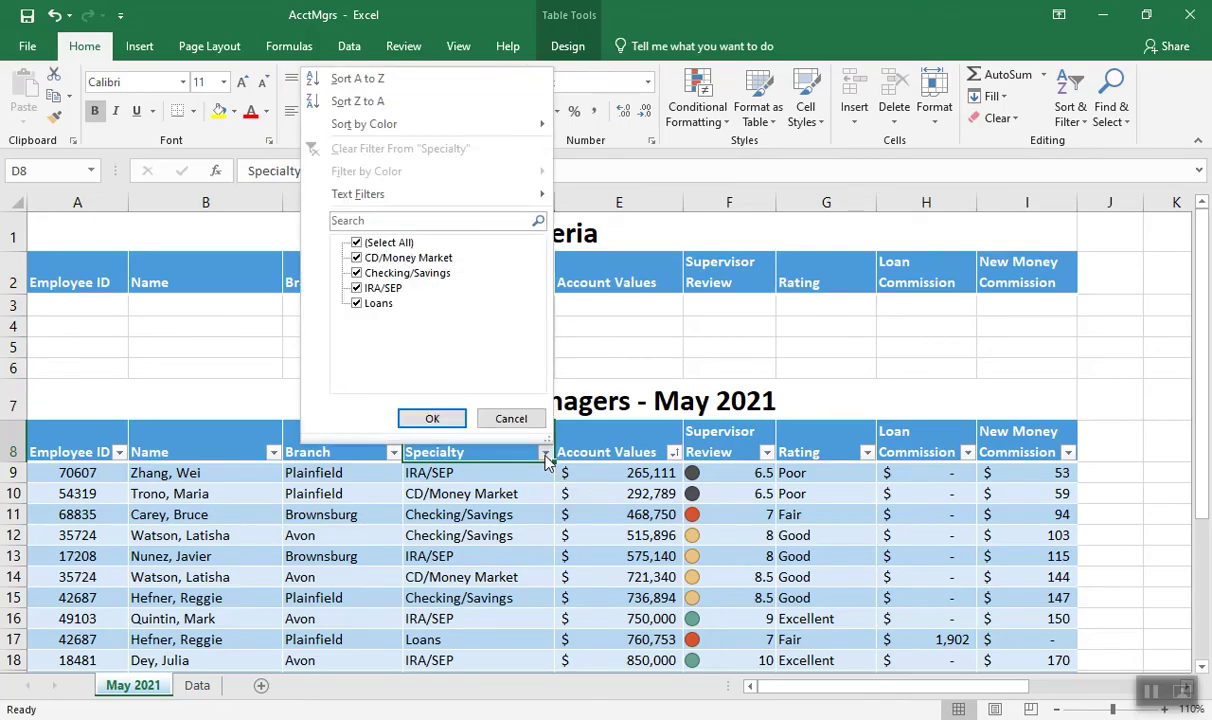
click(357, 304)
click(432, 420)
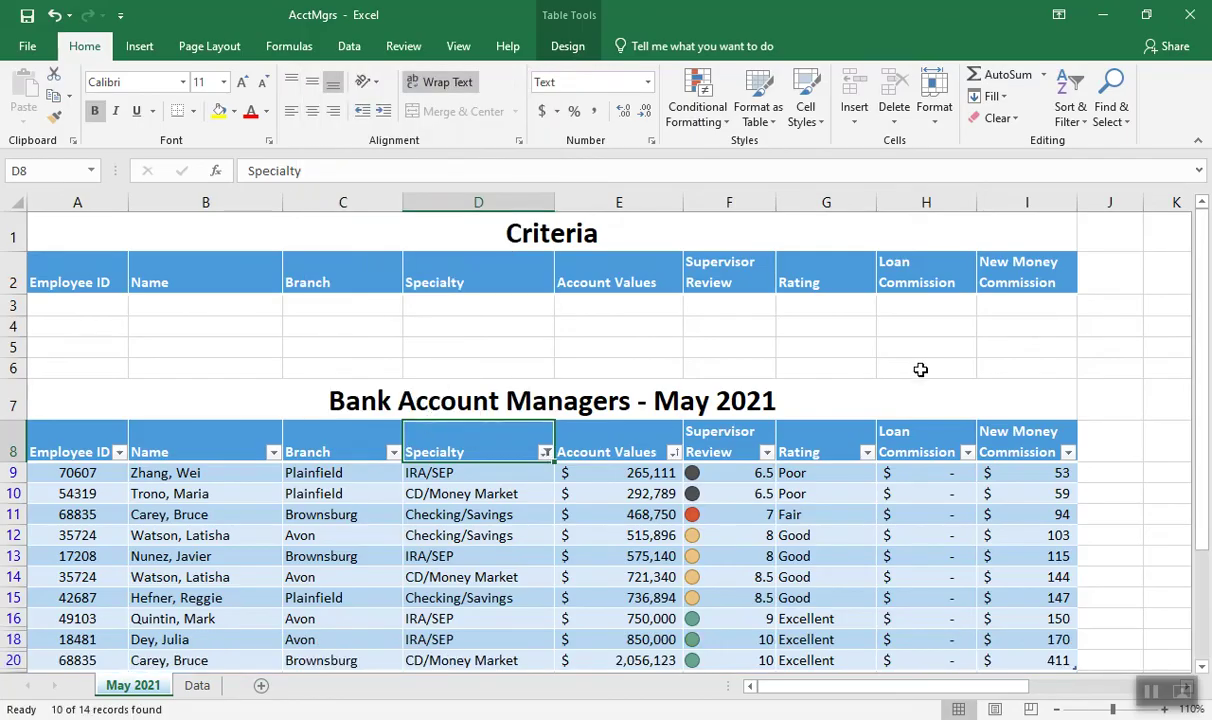
Filter the Rating column to show only Excellent, excluding Fair, Good and Poor
scroll(1120, 432, down, 1)
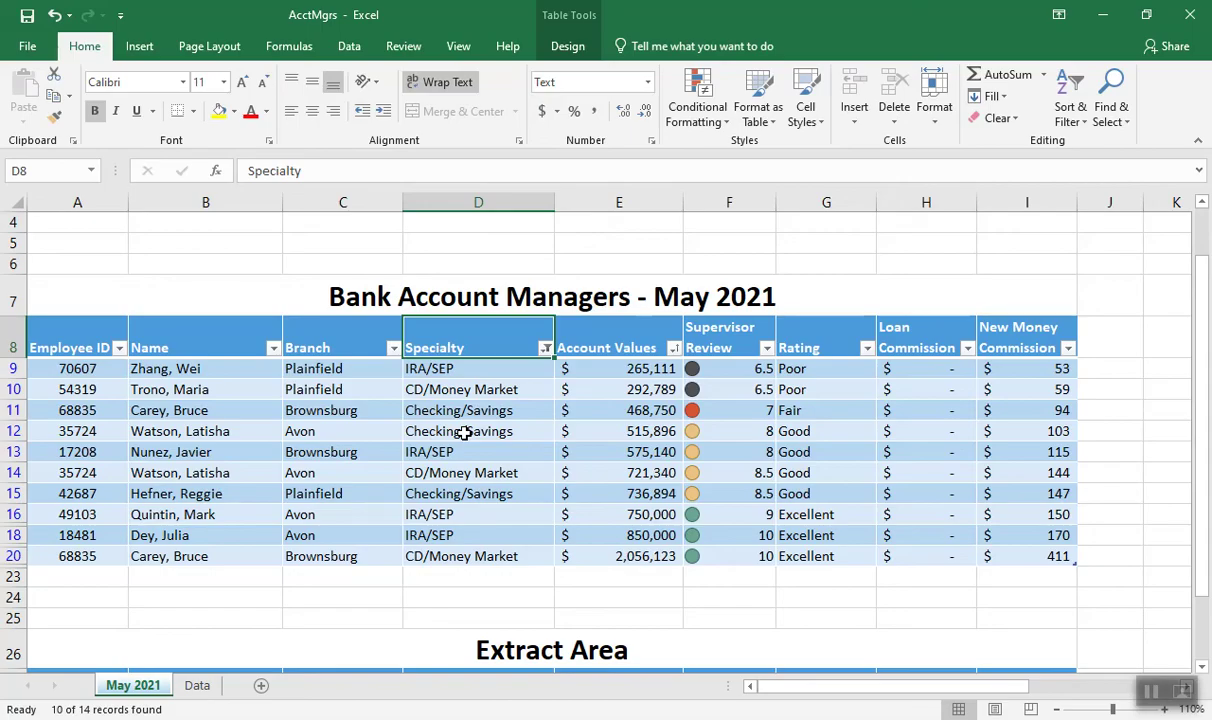
click(866, 350)
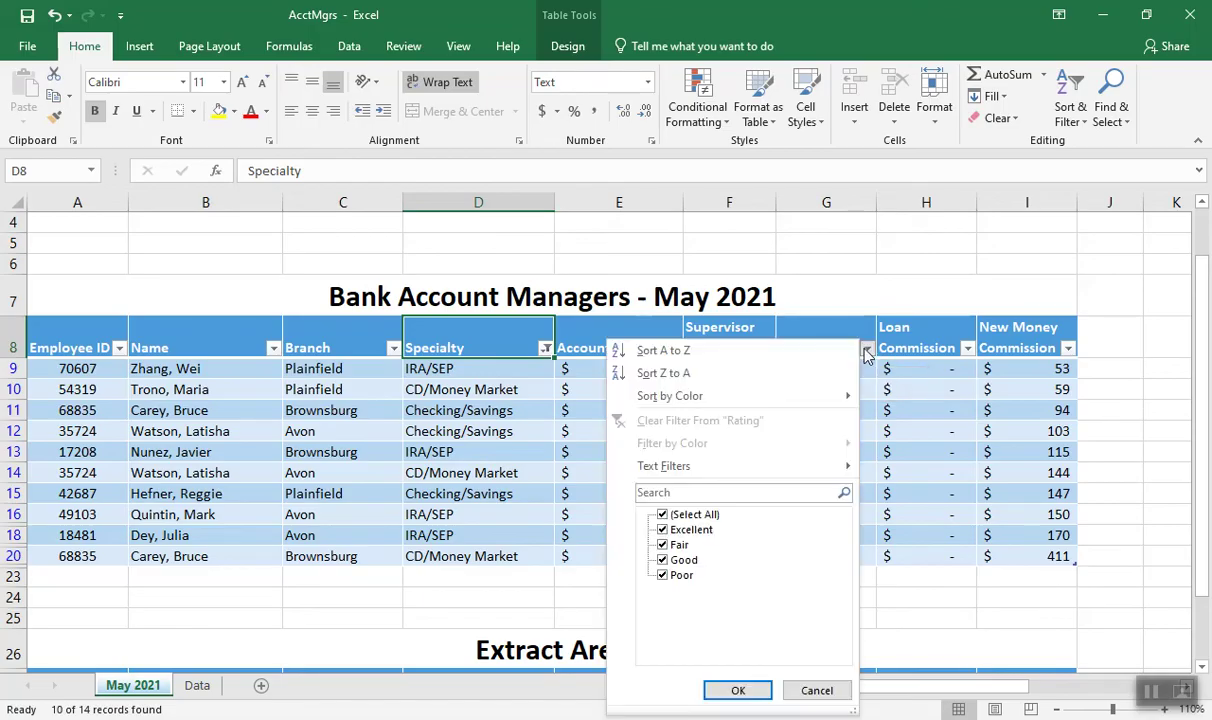
click(663, 576)
click(663, 561)
click(663, 546)
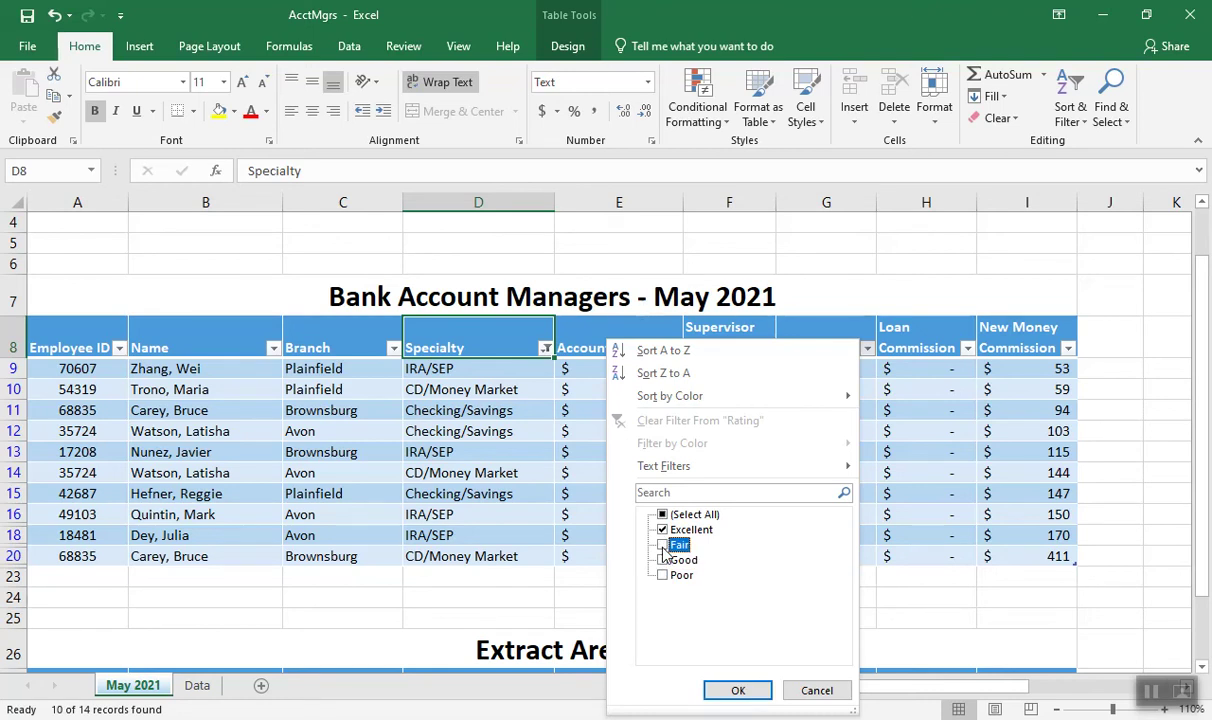
click(737, 691)
click(737, 691)
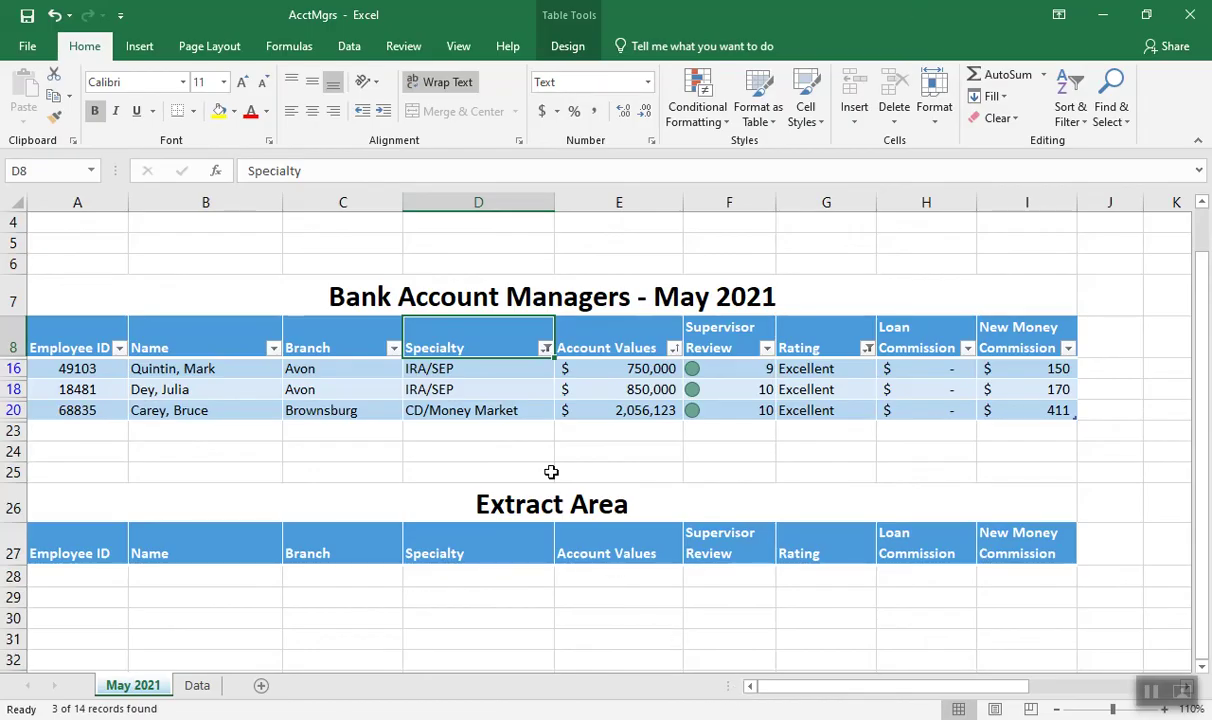
Clear the Specialty and Rating filters from the Managers table
click(491, 370)
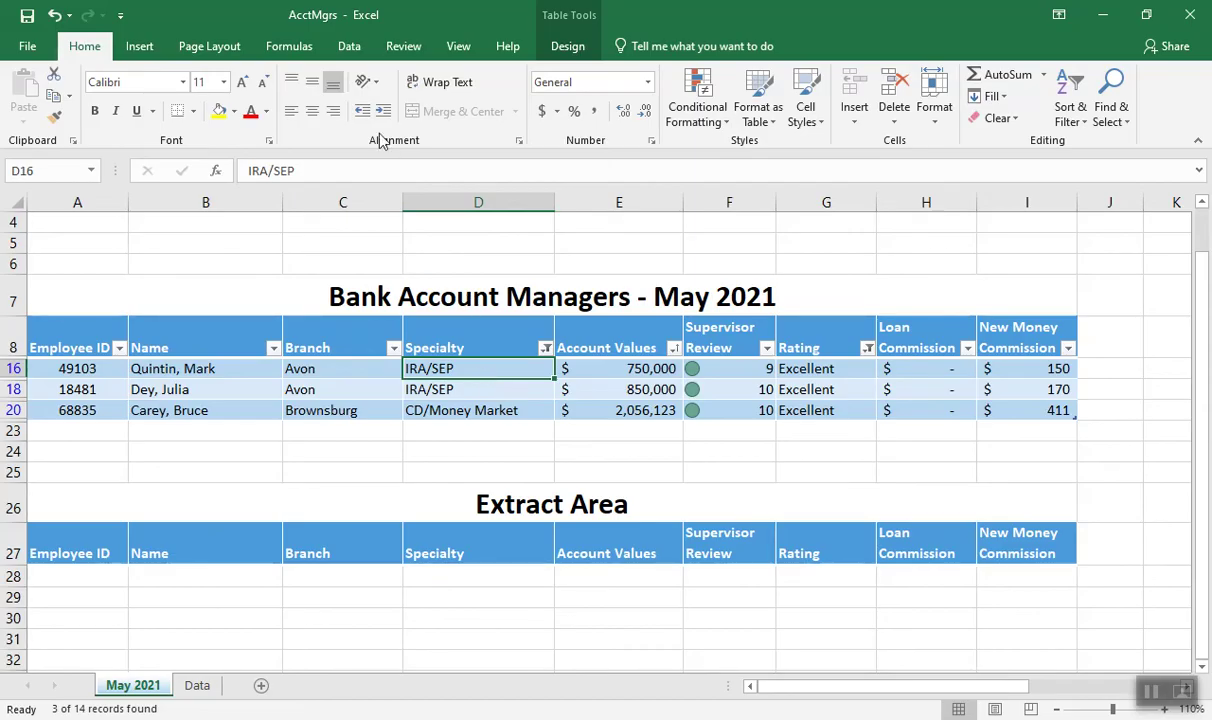
click(347, 47)
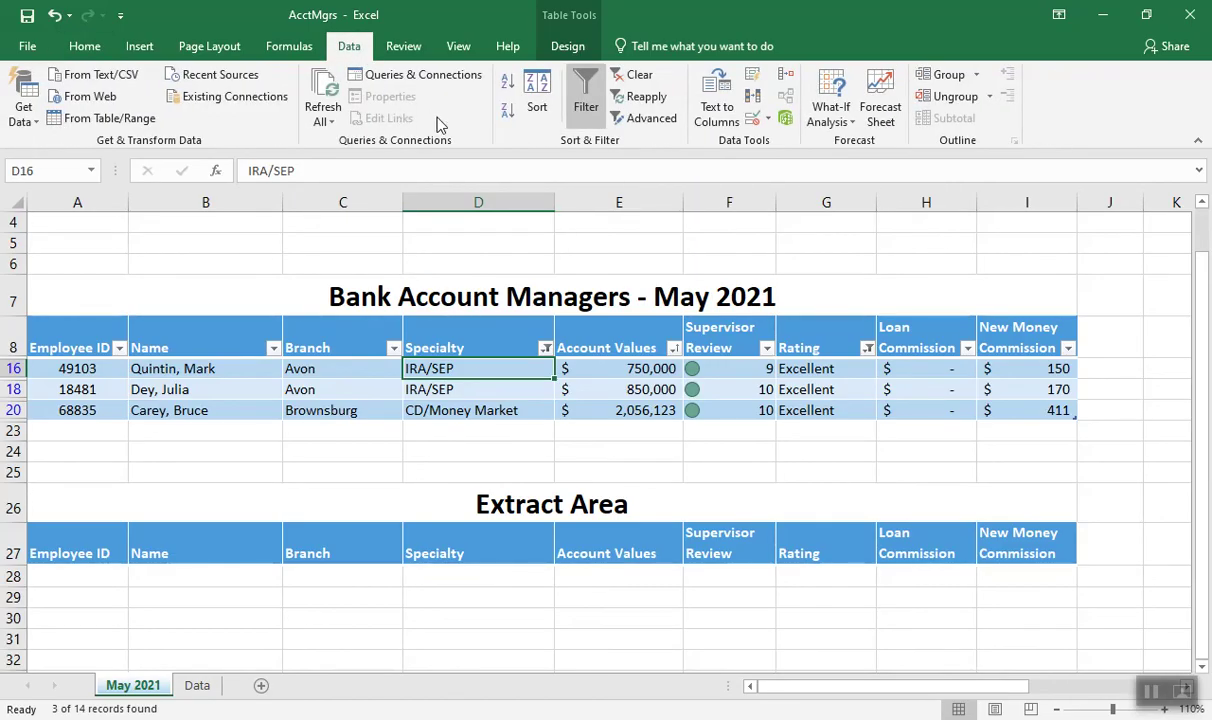
click(636, 80)
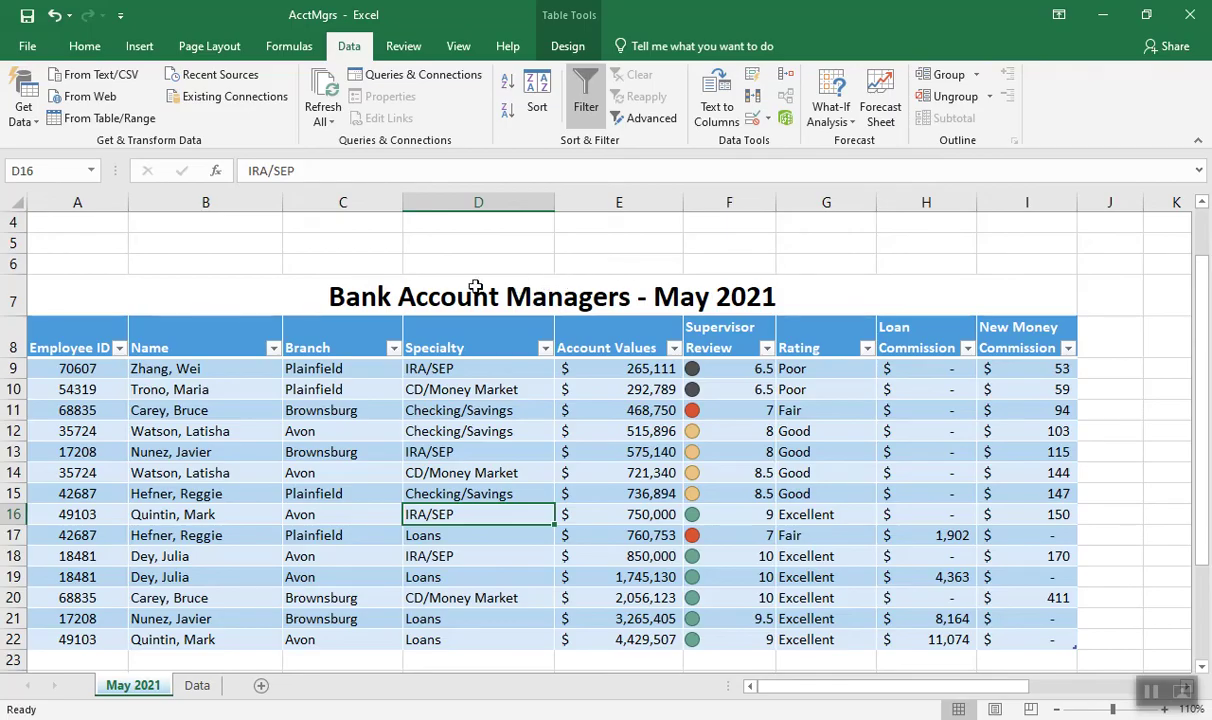
Filter the Name column by searching for one manager's last name, and clear that filter again
click(272, 350)
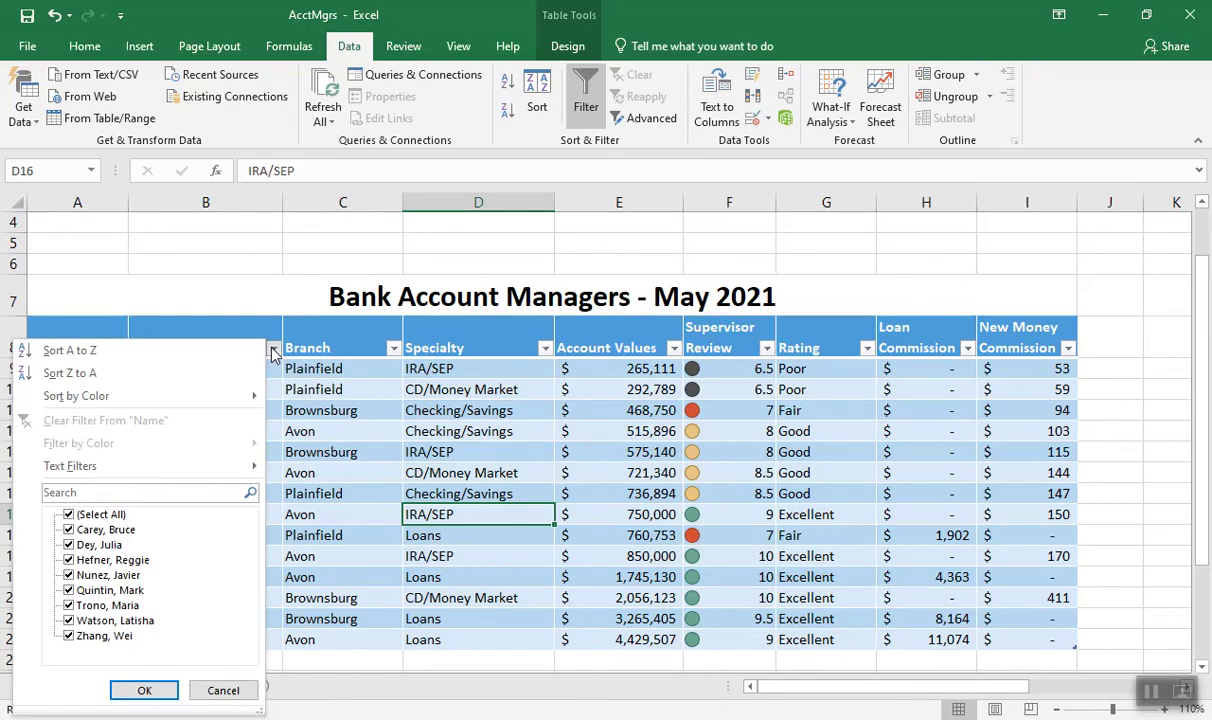
click(86, 493)
text(nunez)
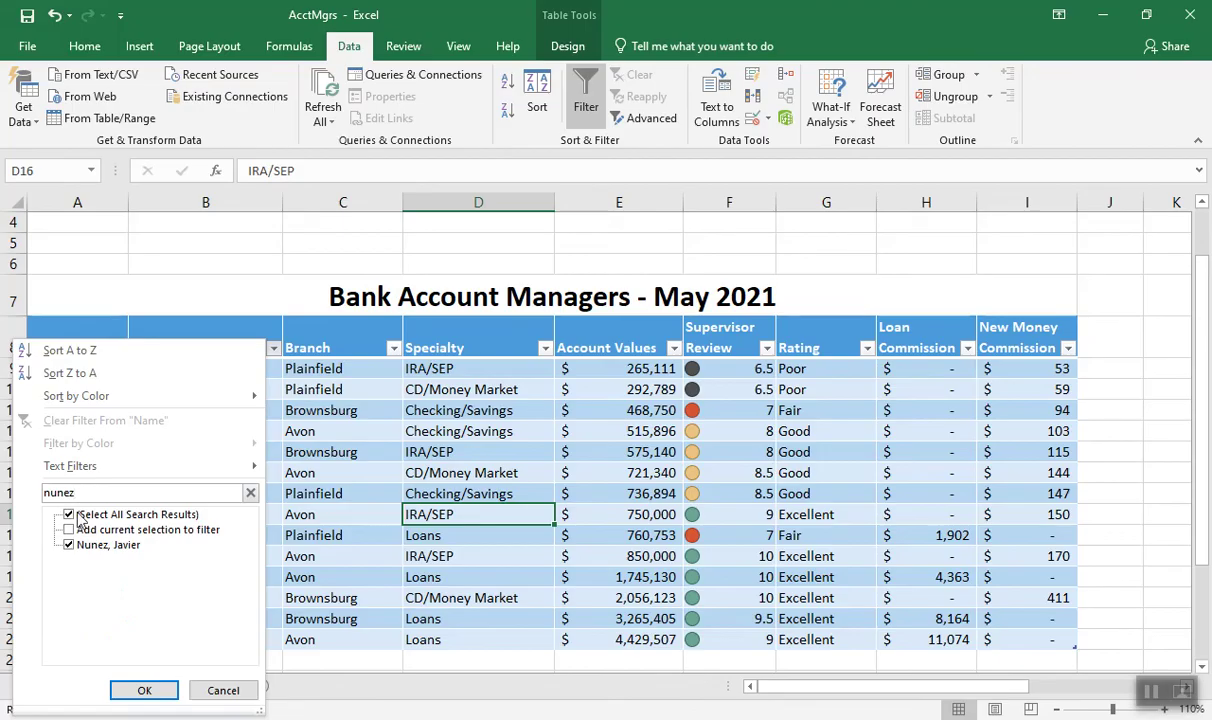
click(143, 691)
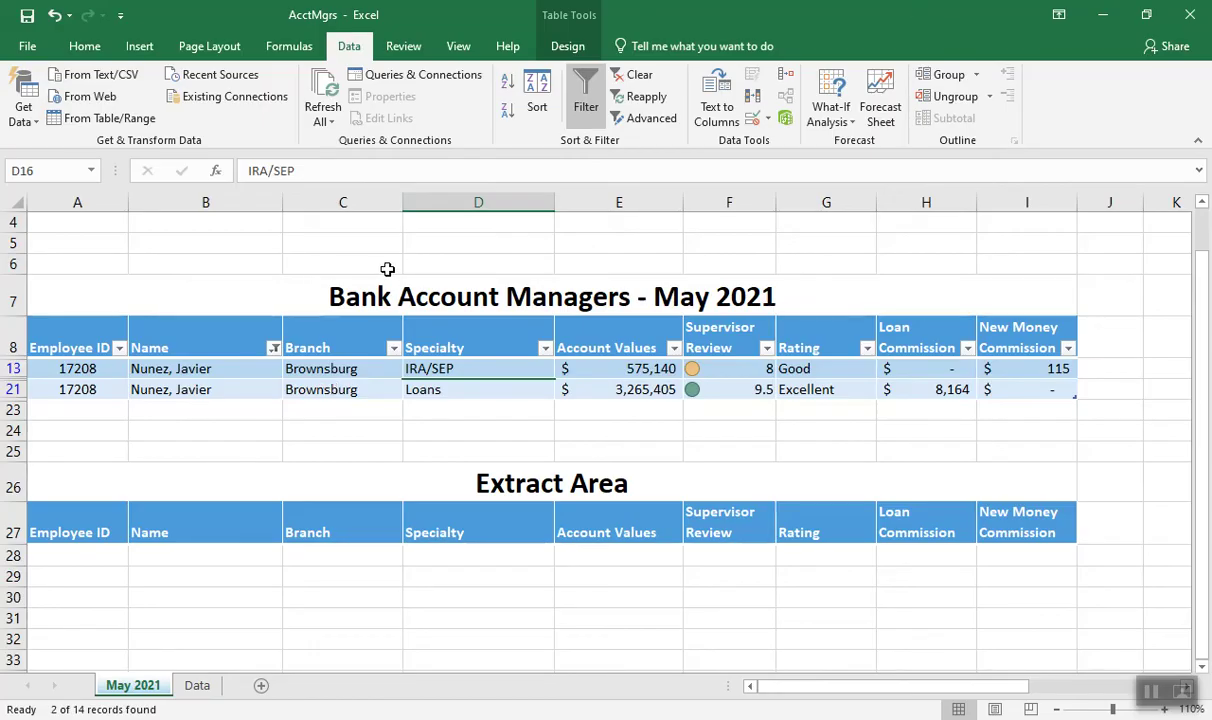
click(640, 76)
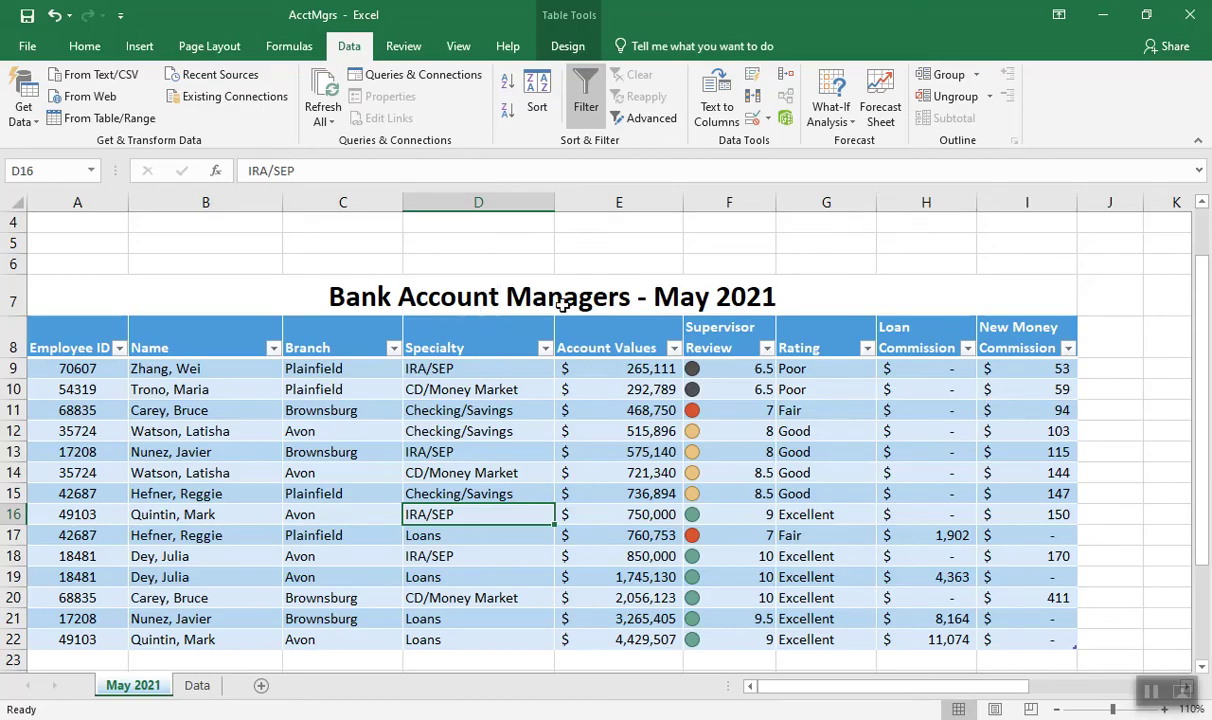
Apply a custom number filter to the Supervisor Review column for values greater than or equal to 7 and less than or equal to 9
click(766, 349)
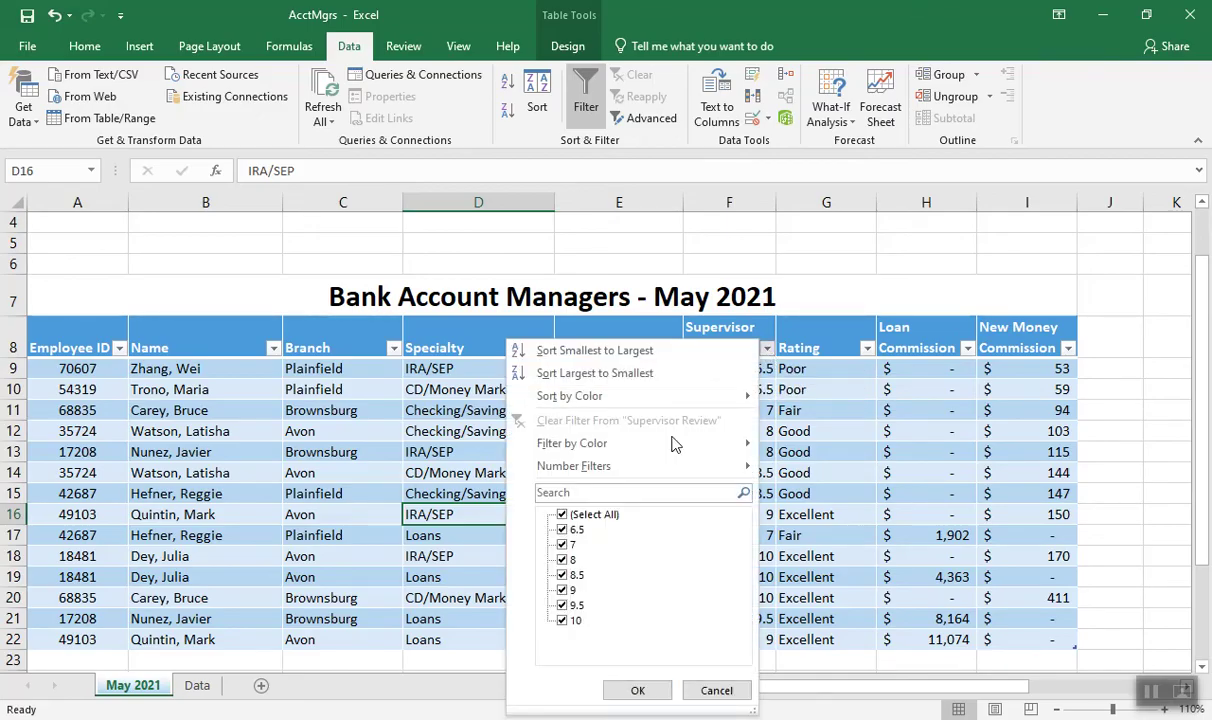
mouse_move(660, 476)
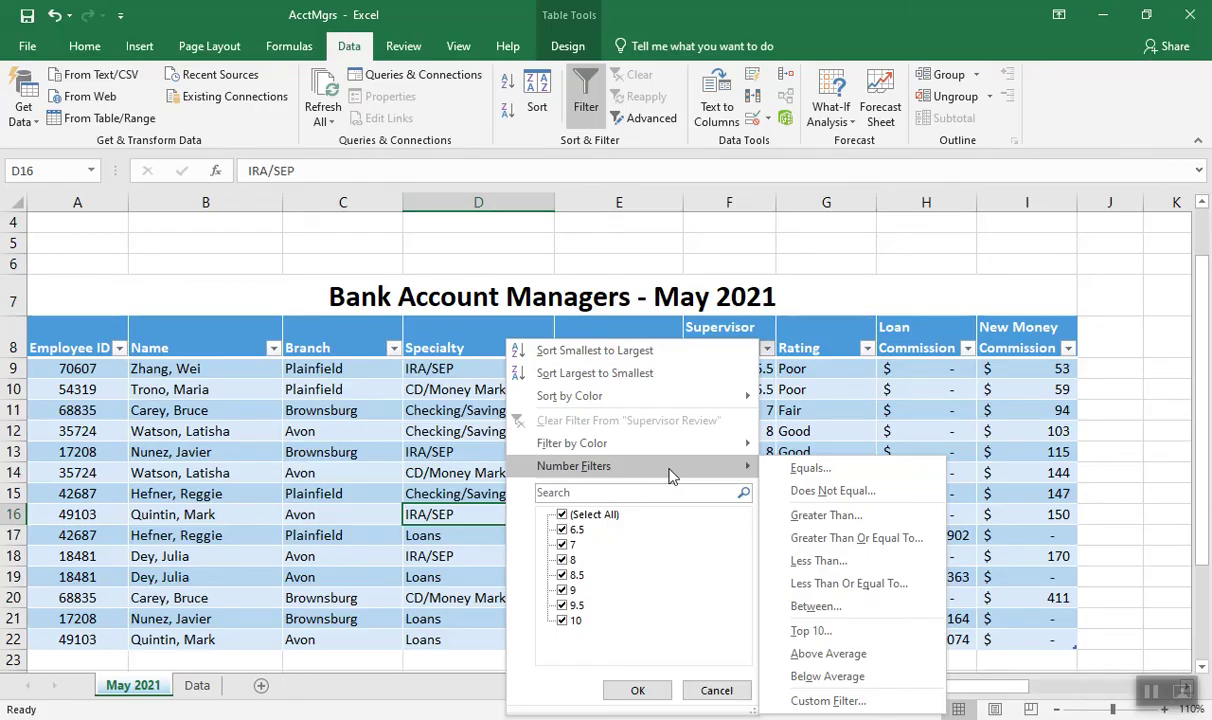
click(821, 701)
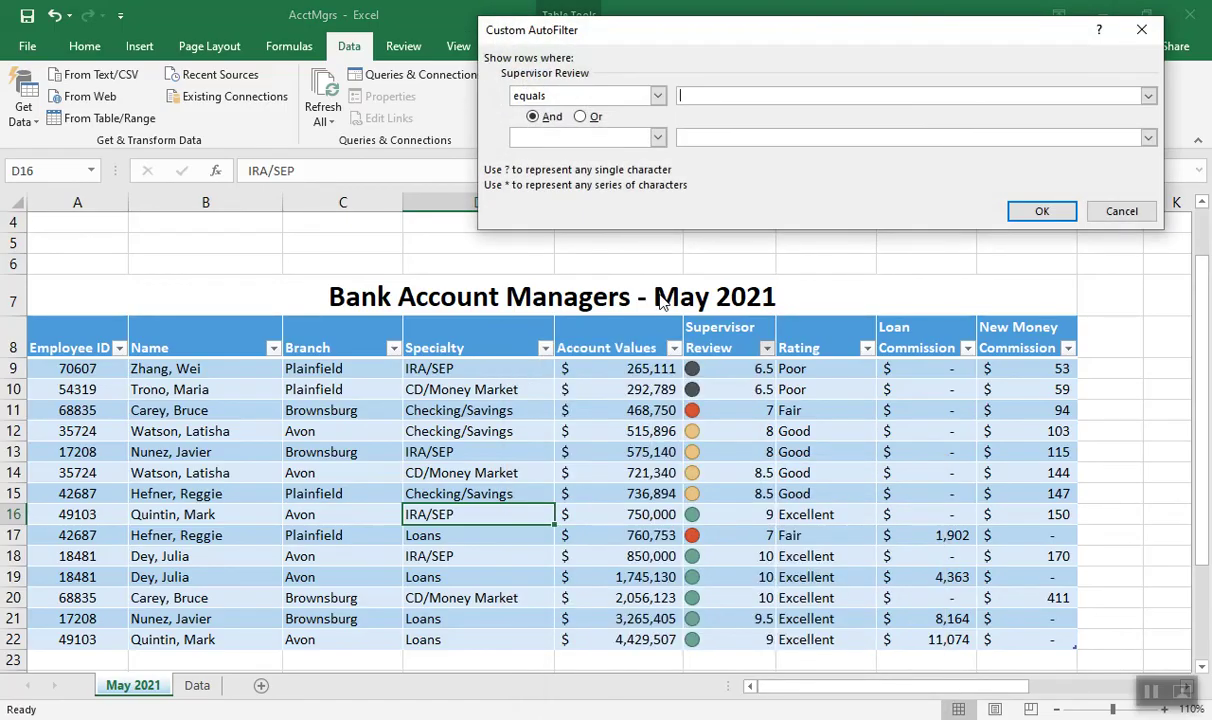
click(658, 97)
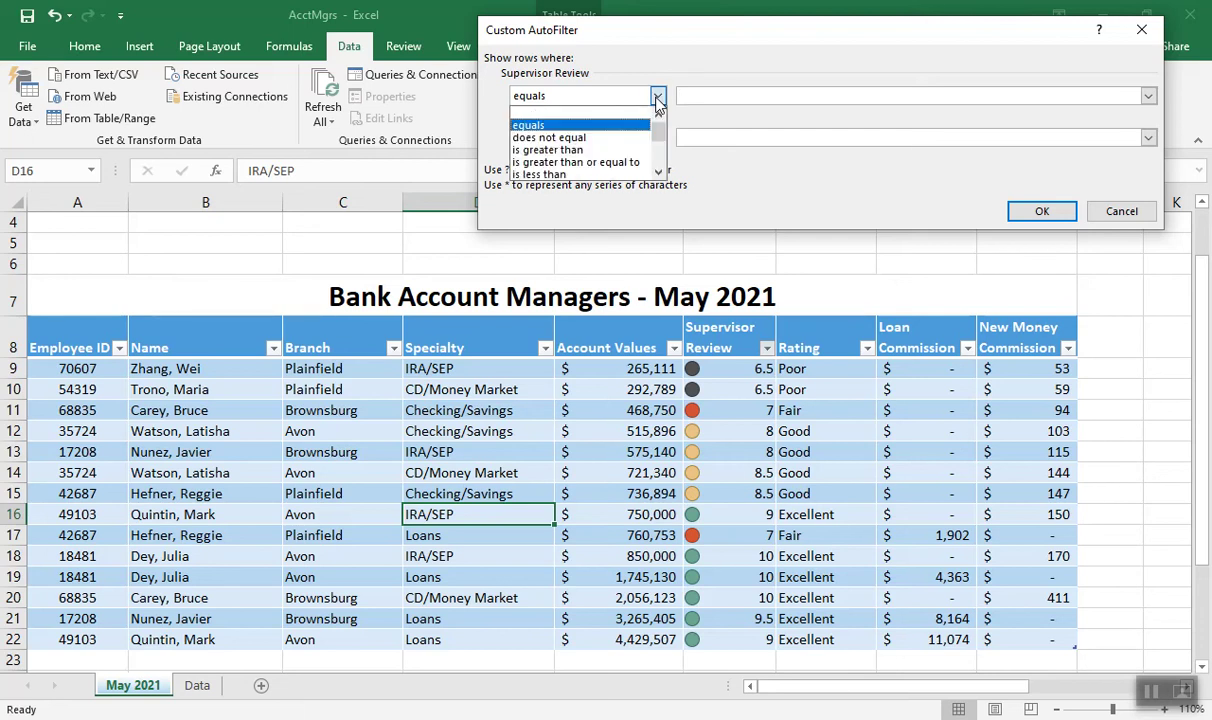
click(627, 163)
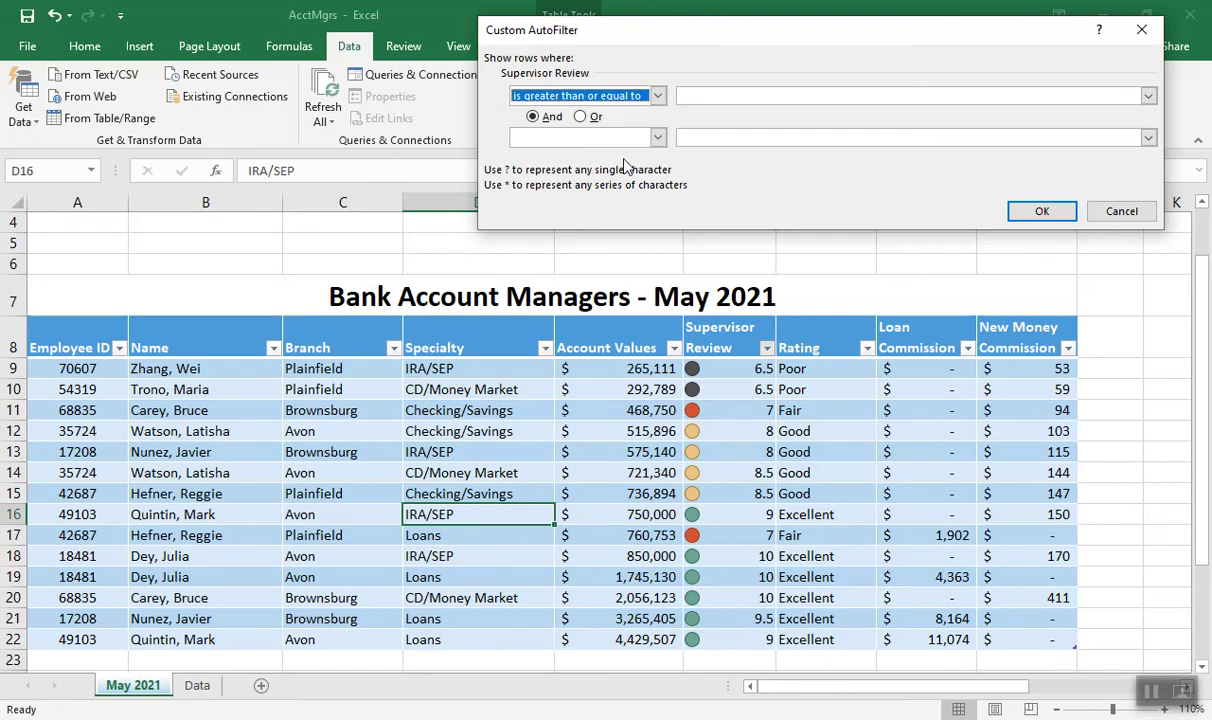
click(694, 93)
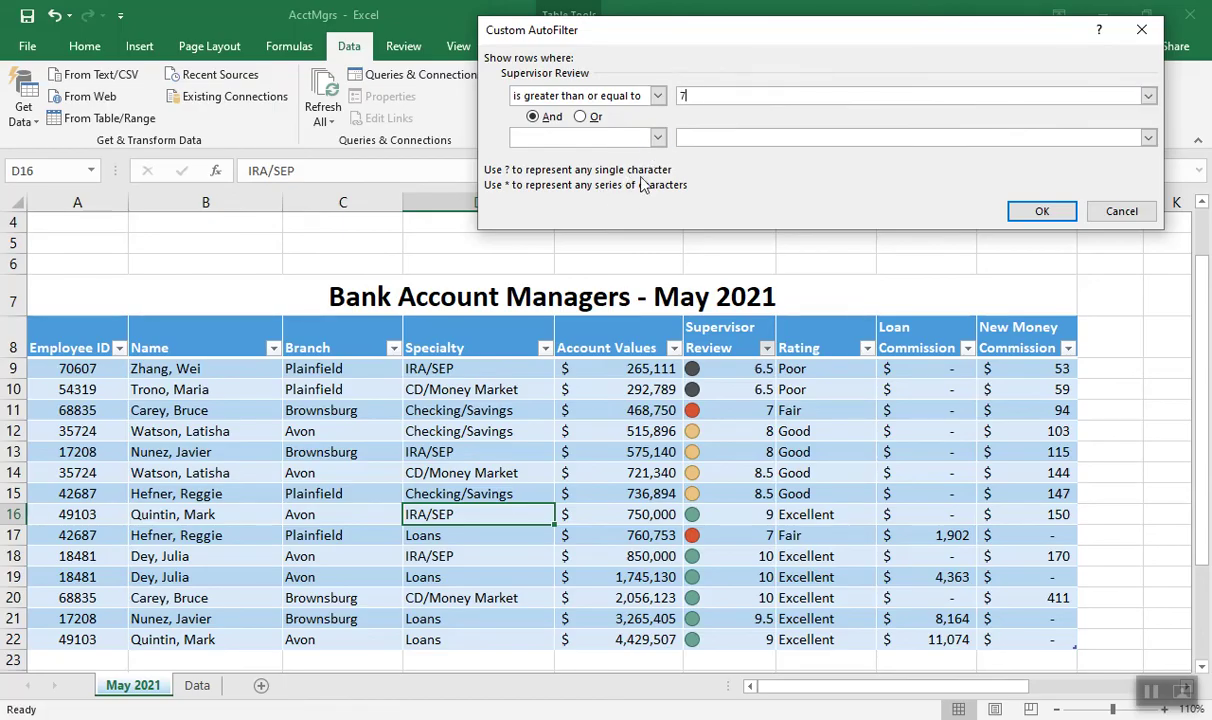
click(622, 137)
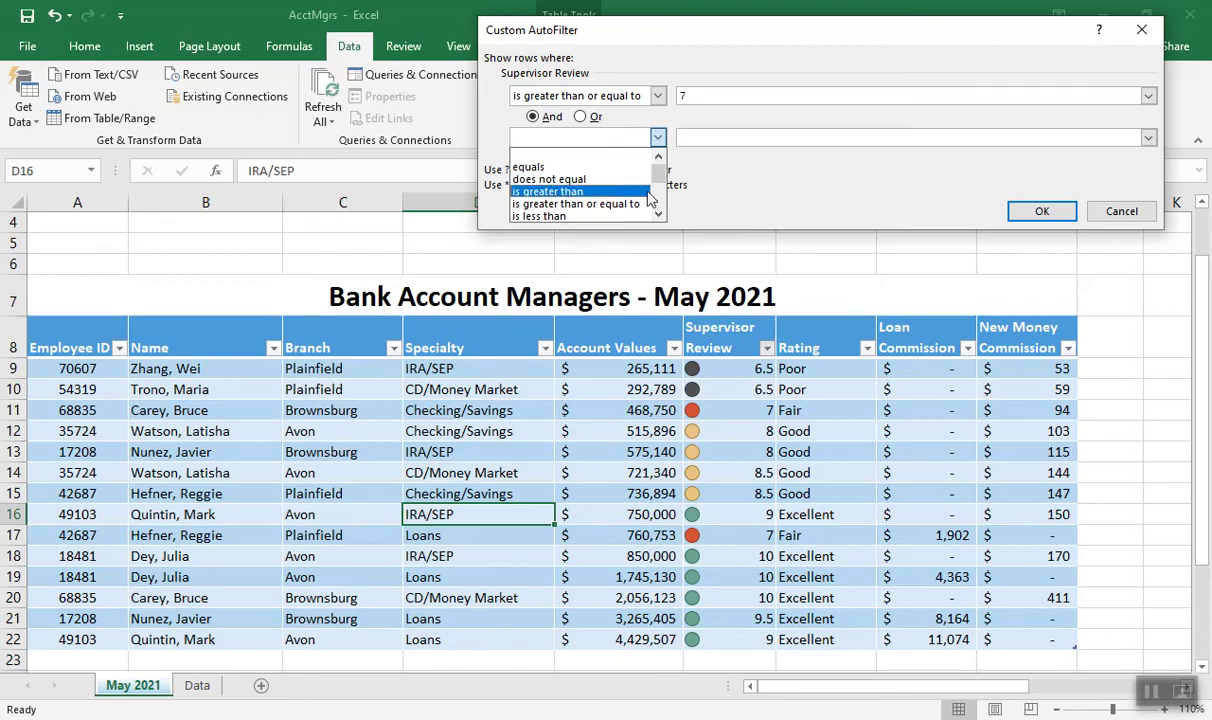
click(657, 215)
click(614, 218)
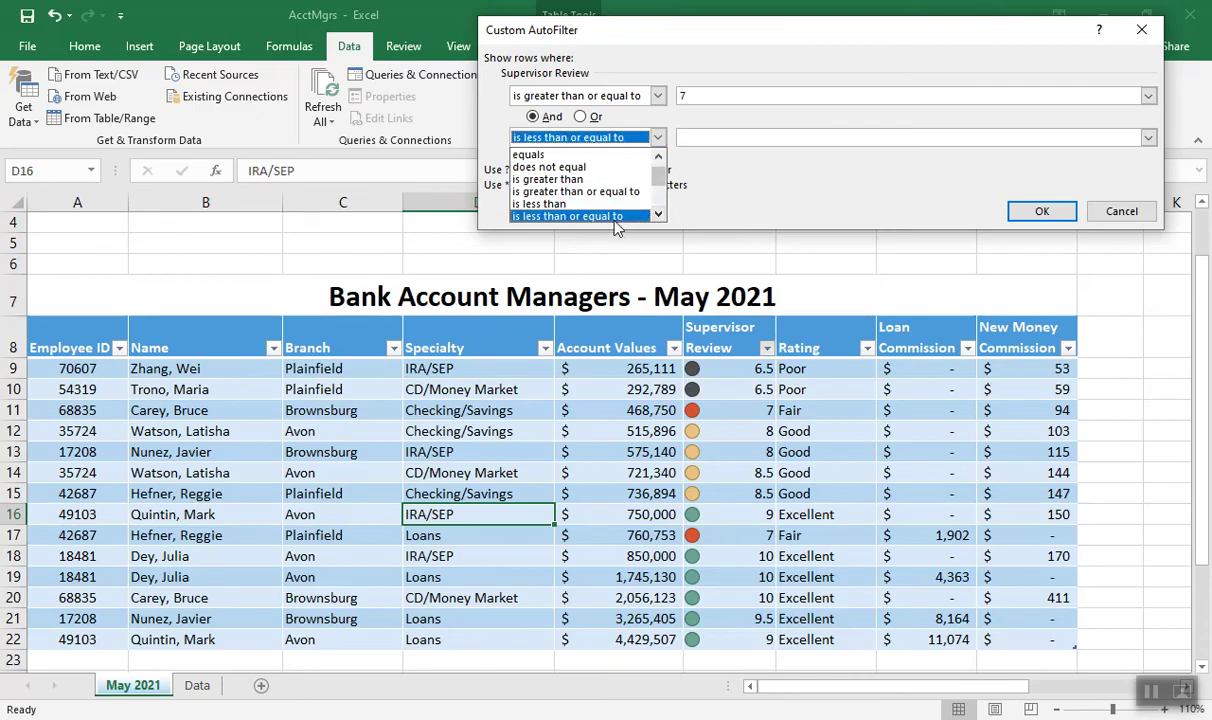
click(683, 138)
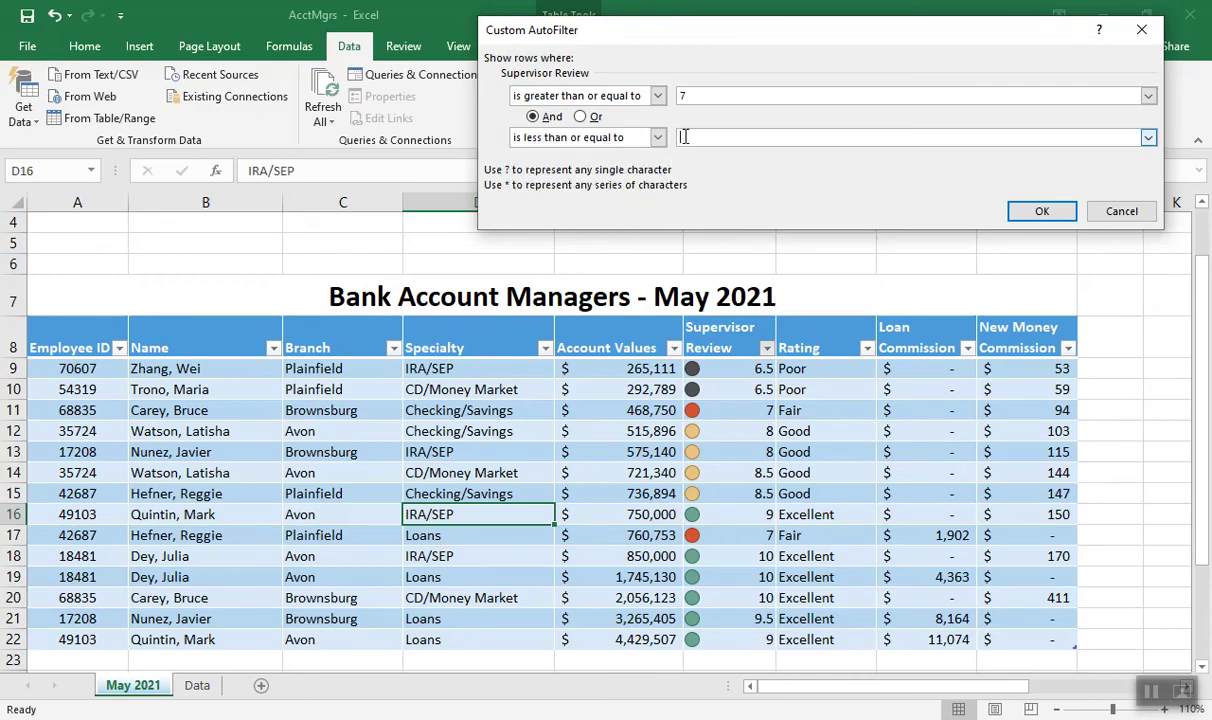
text(9)
click(1040, 213)
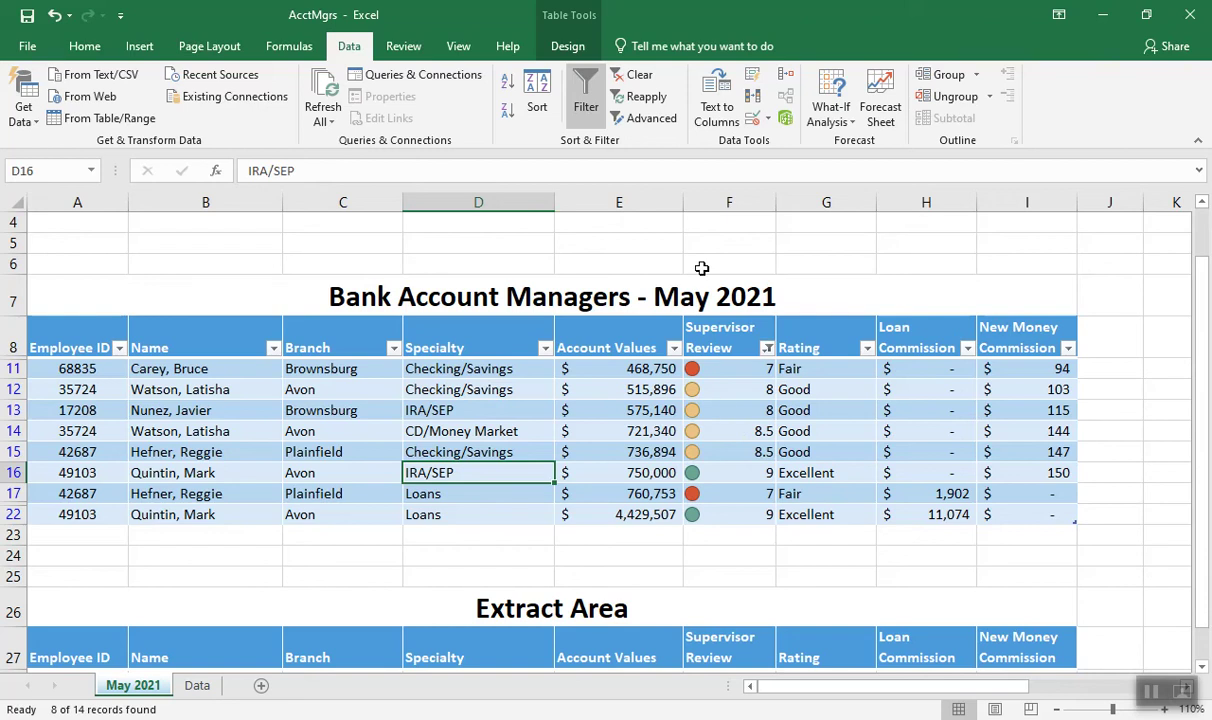
Clear the Supervisor Review filter, and turn the table's column filter arrows off and back on
click(638, 77)
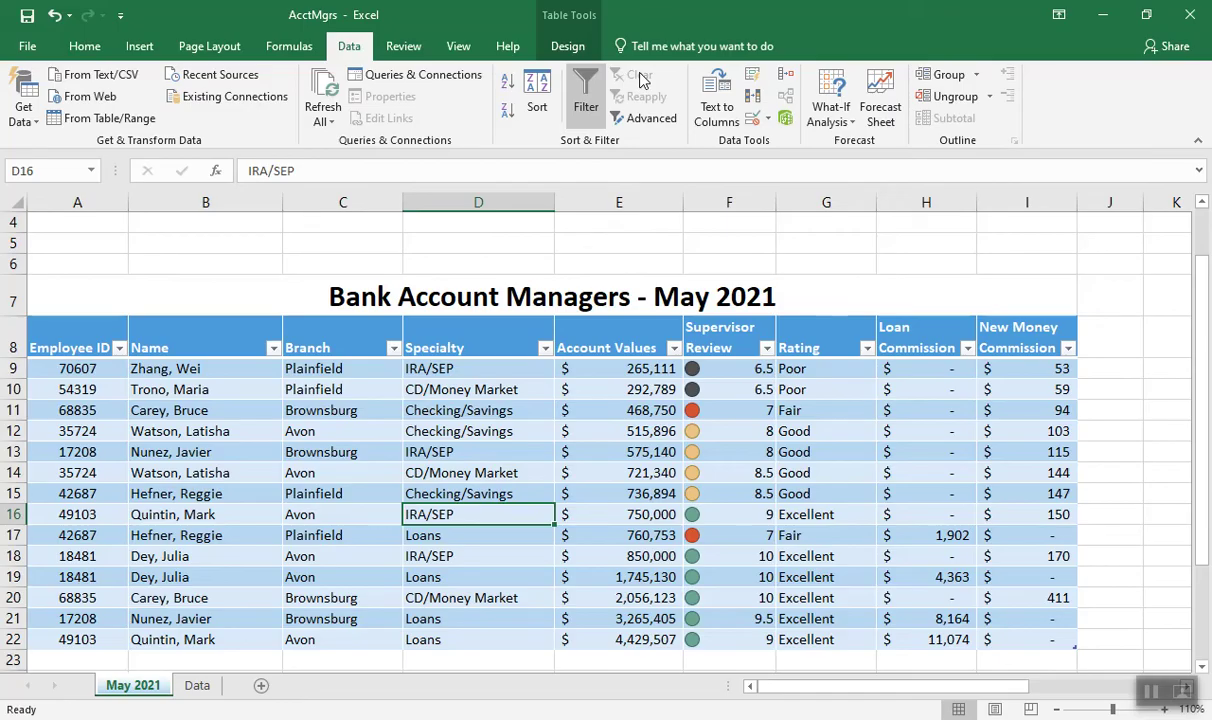
click(588, 100)
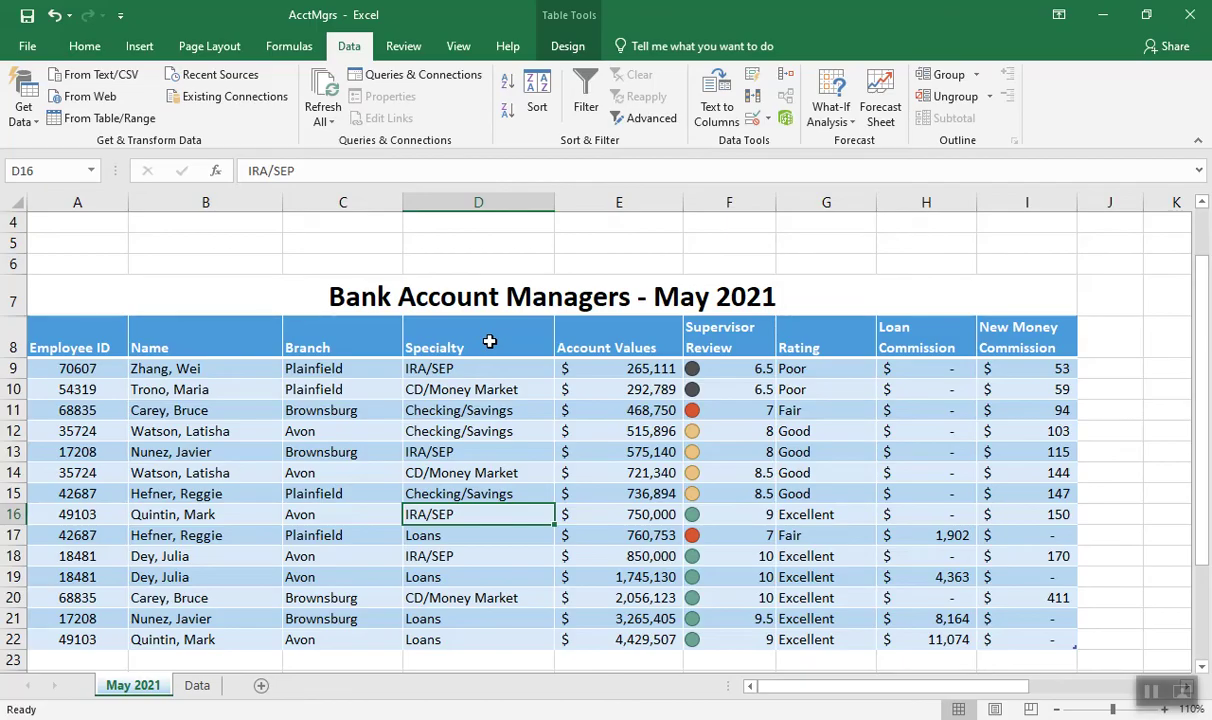
click(585, 95)
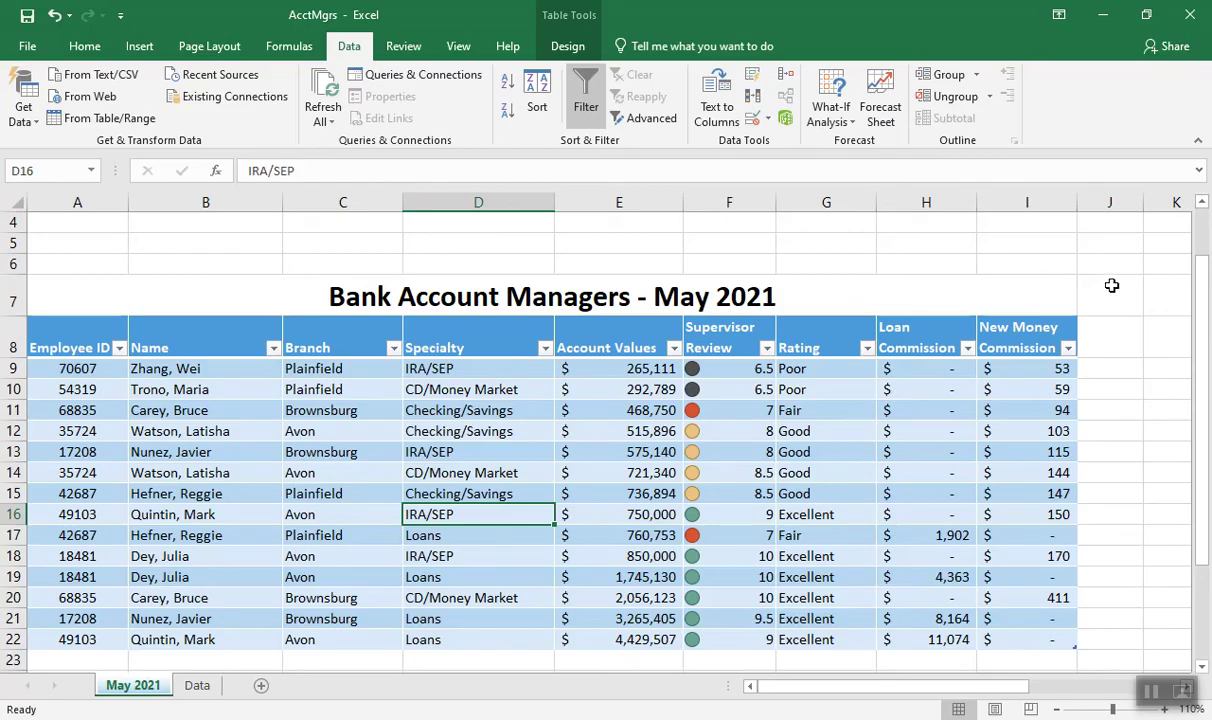
Name the range A2:I3, the Criteria headings with the blank row beneath them, Criteria
drag(1203, 281, 1203, 233)
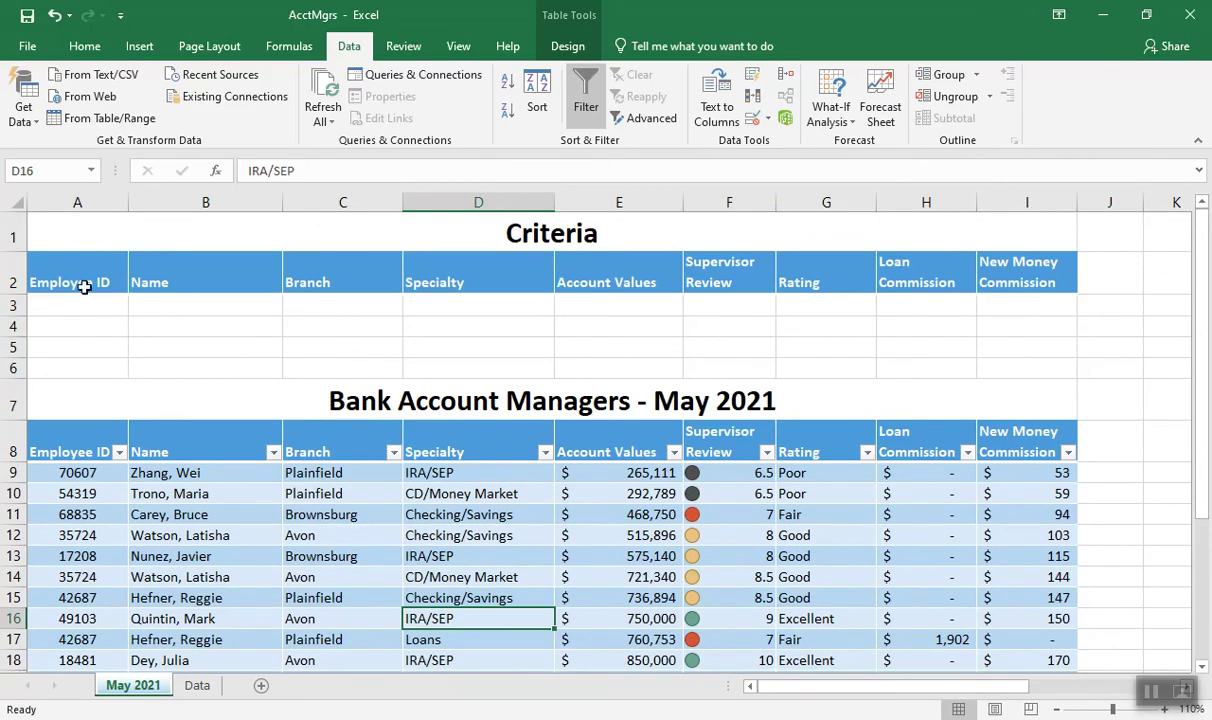
drag(82, 282, 1011, 299)
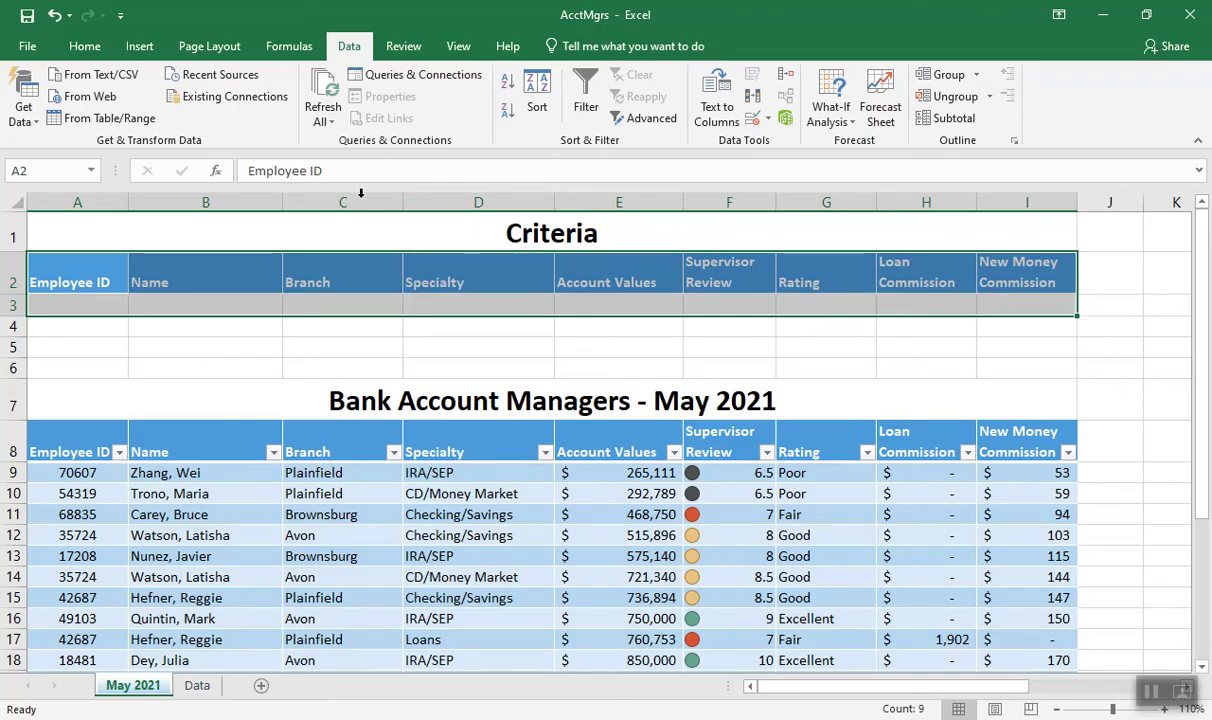
click(33, 169)
text(Criteria)
key(Return)
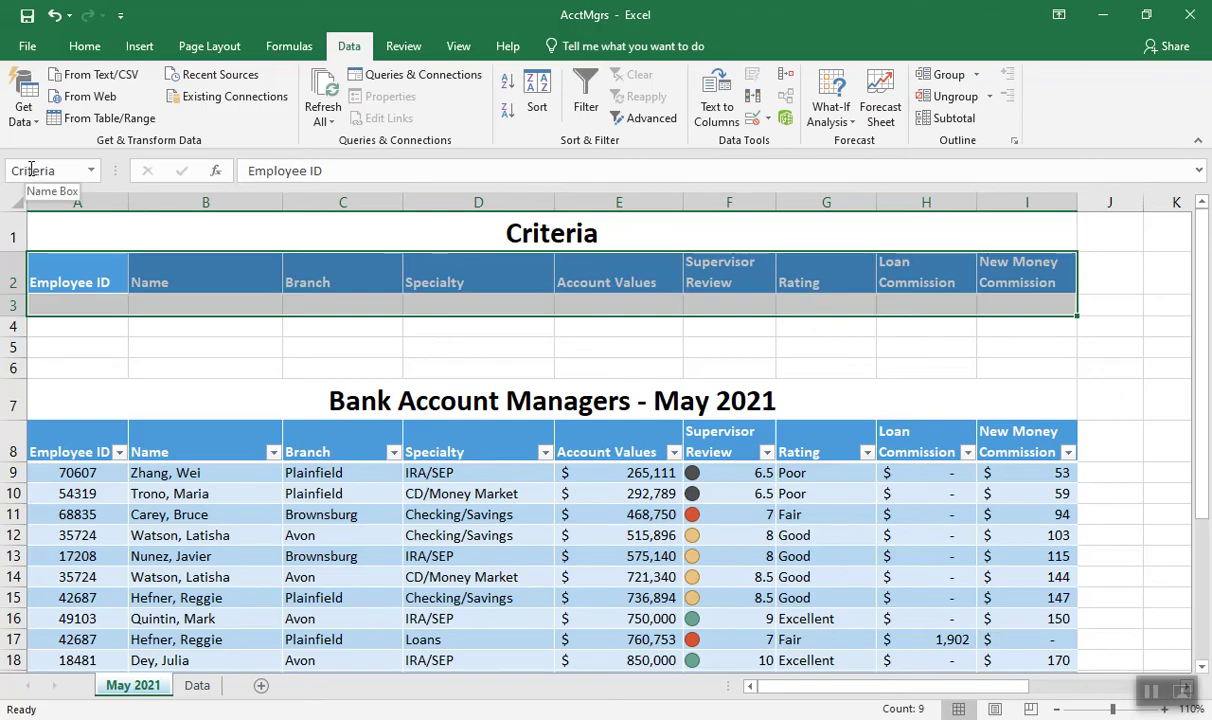
Enter the criteria IRA/SEP under Specialty, >300000 under Account Values and >=8 under Supervisor Review in row 3 of the Criteria area
click(425, 308)
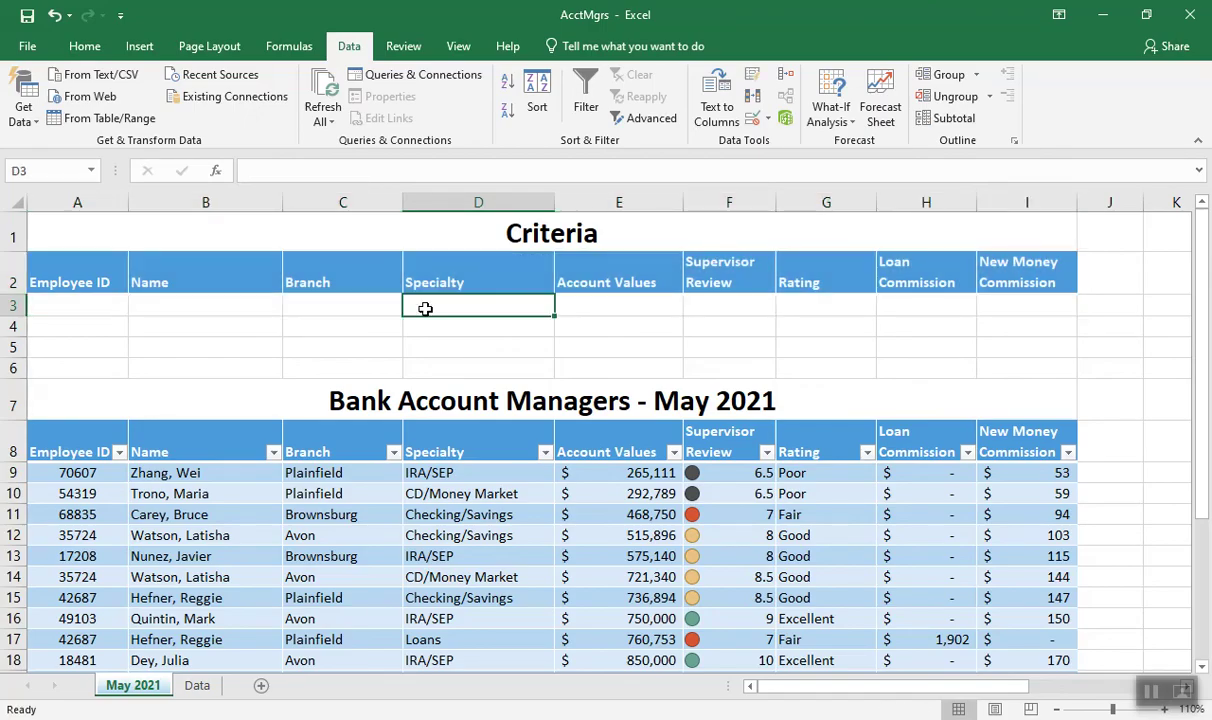
text(IRA)
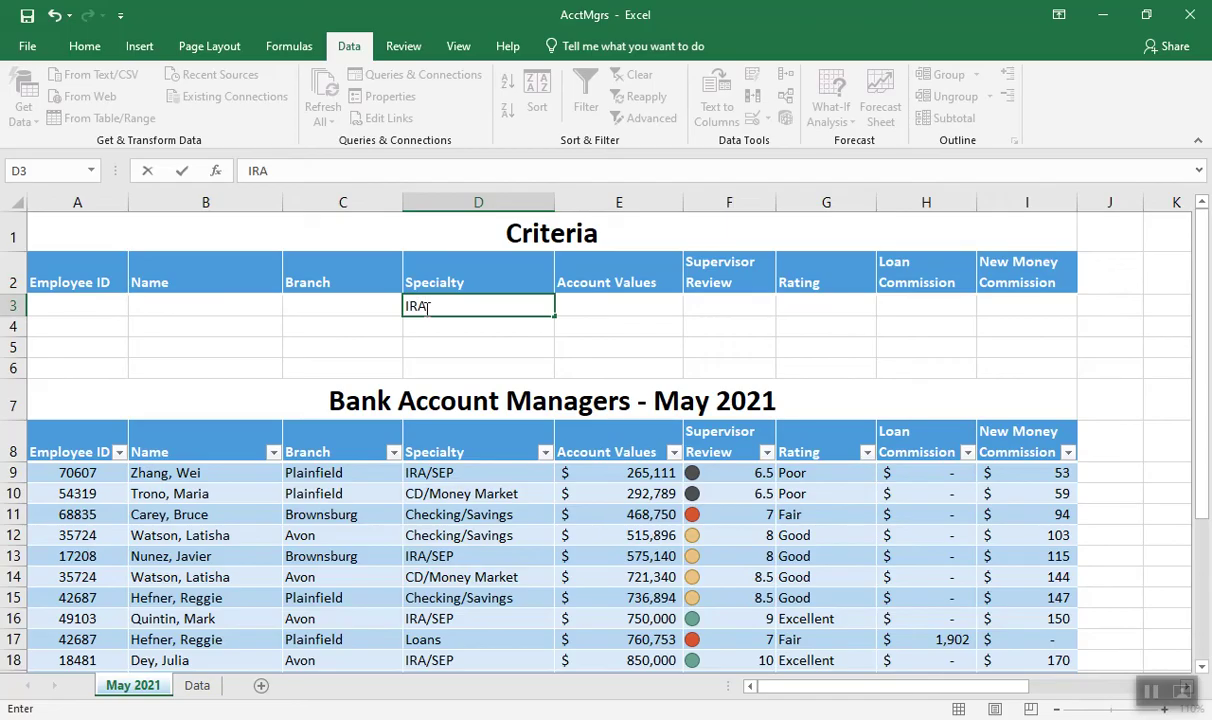
text(/SEP)
click(613, 309)
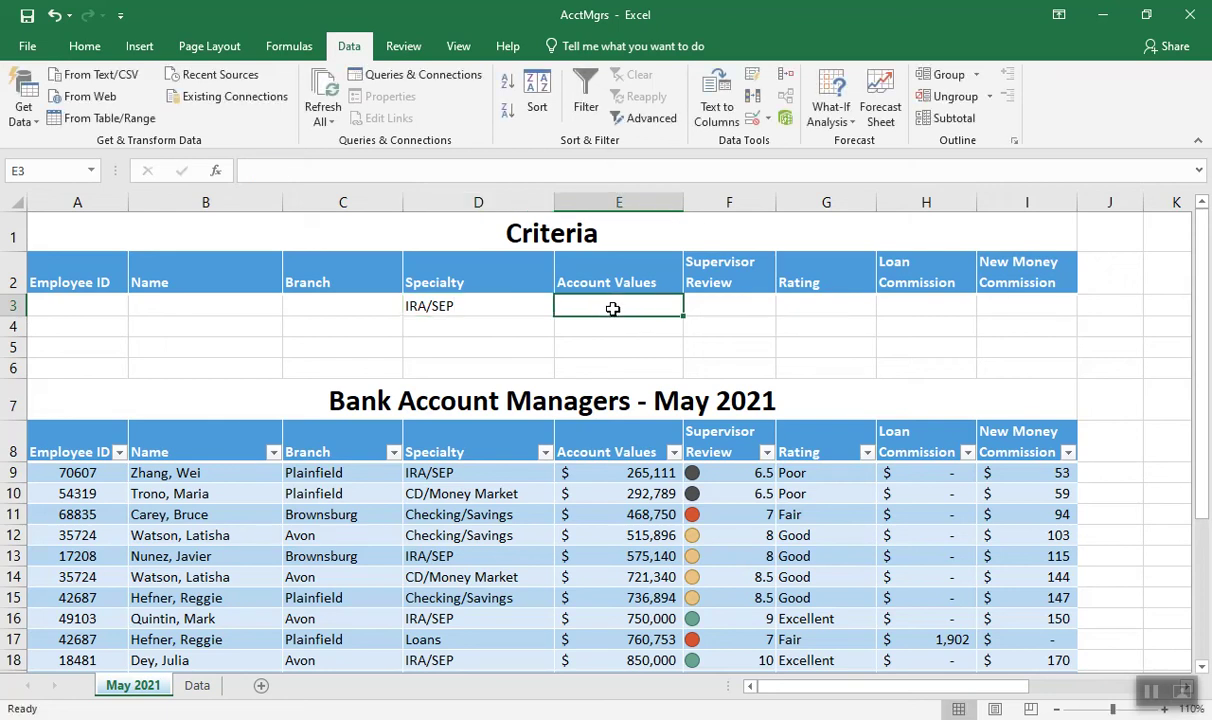
text(>300000)
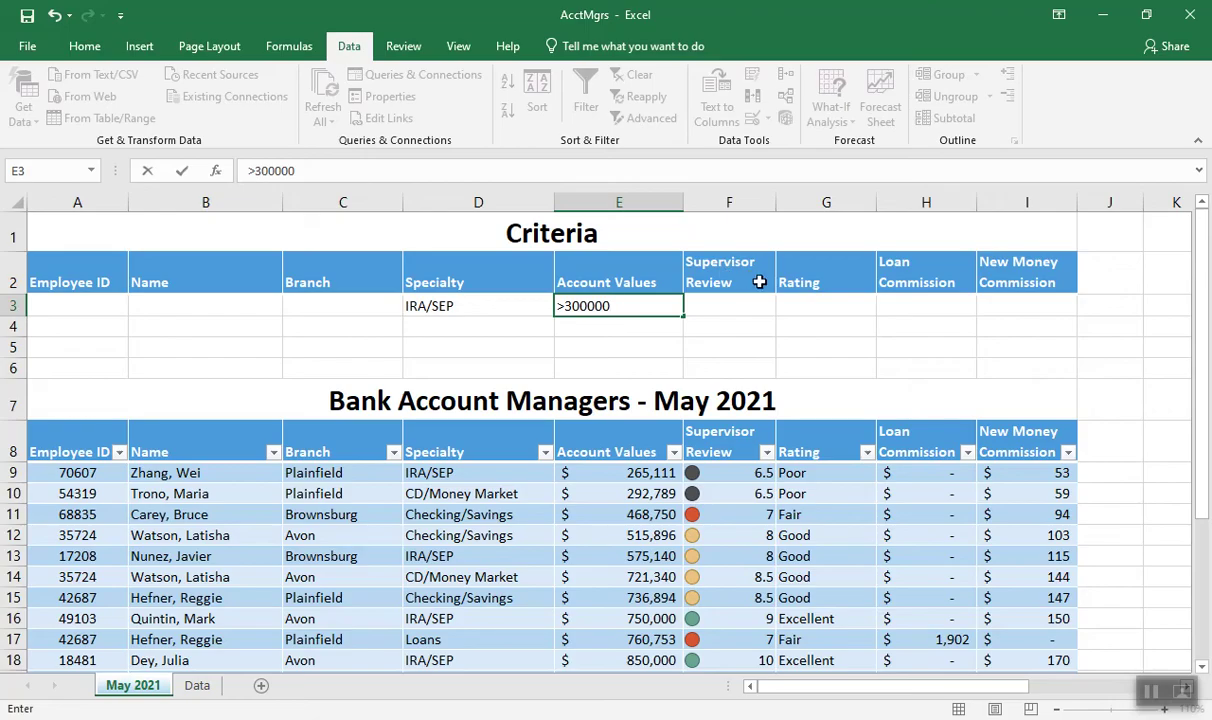
click(723, 310)
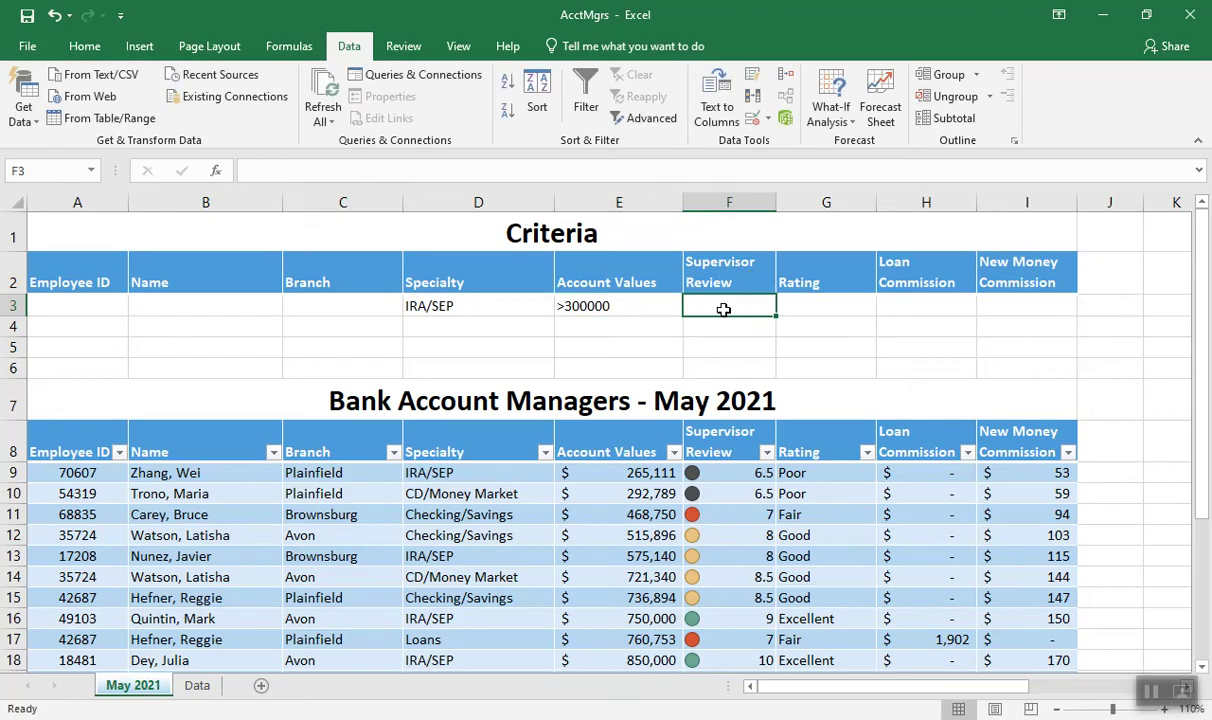
text(>=8)
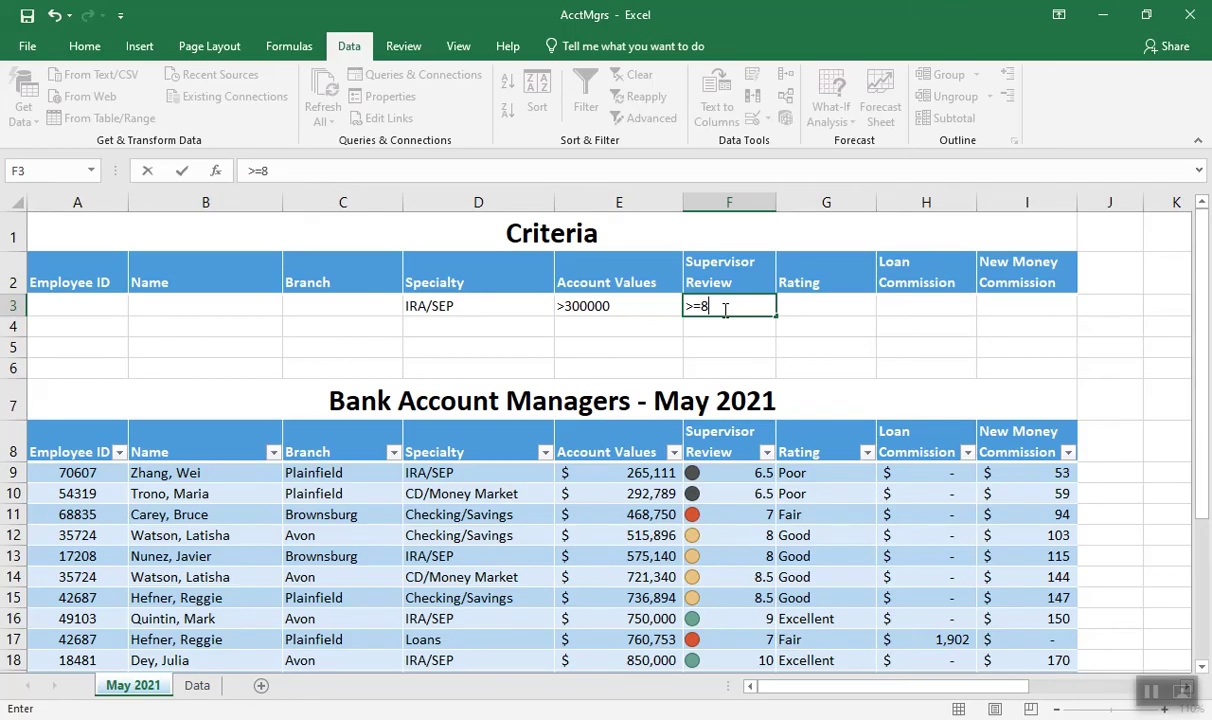
click(789, 308)
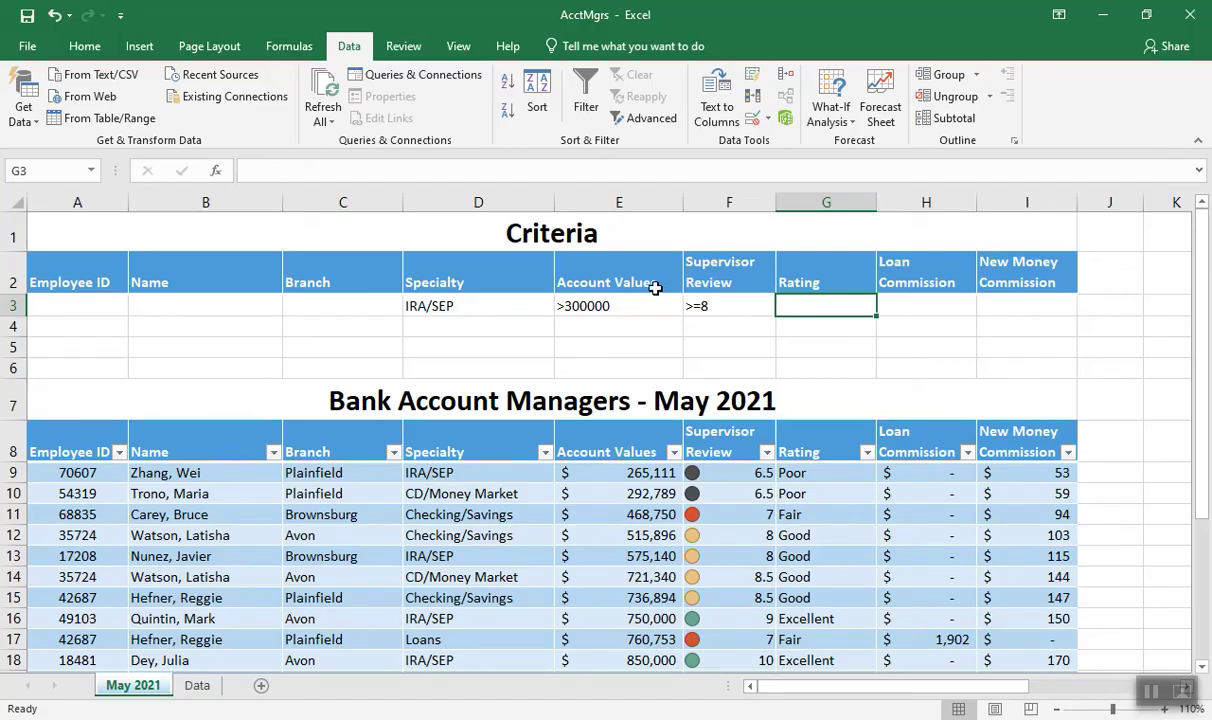
Run an Advanced Filter in place on A8:I22 with the criteria range A2:I3, and clear that filter again
drag(75, 441, 987, 632)
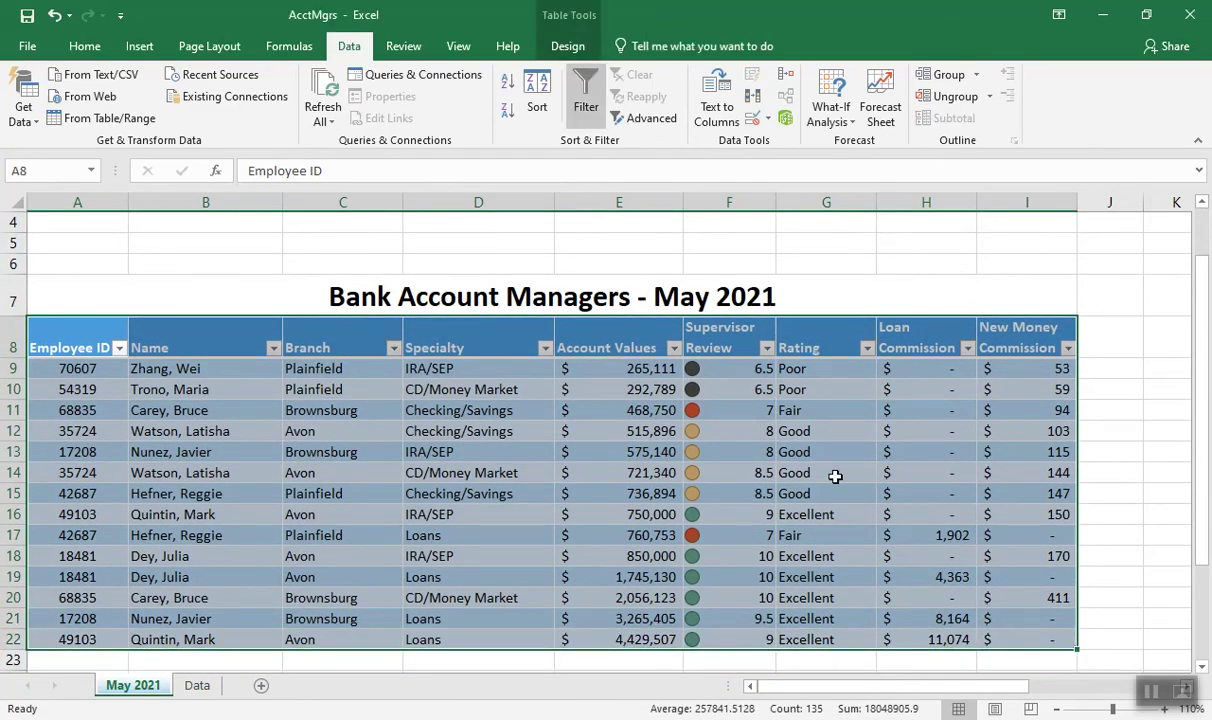
click(641, 120)
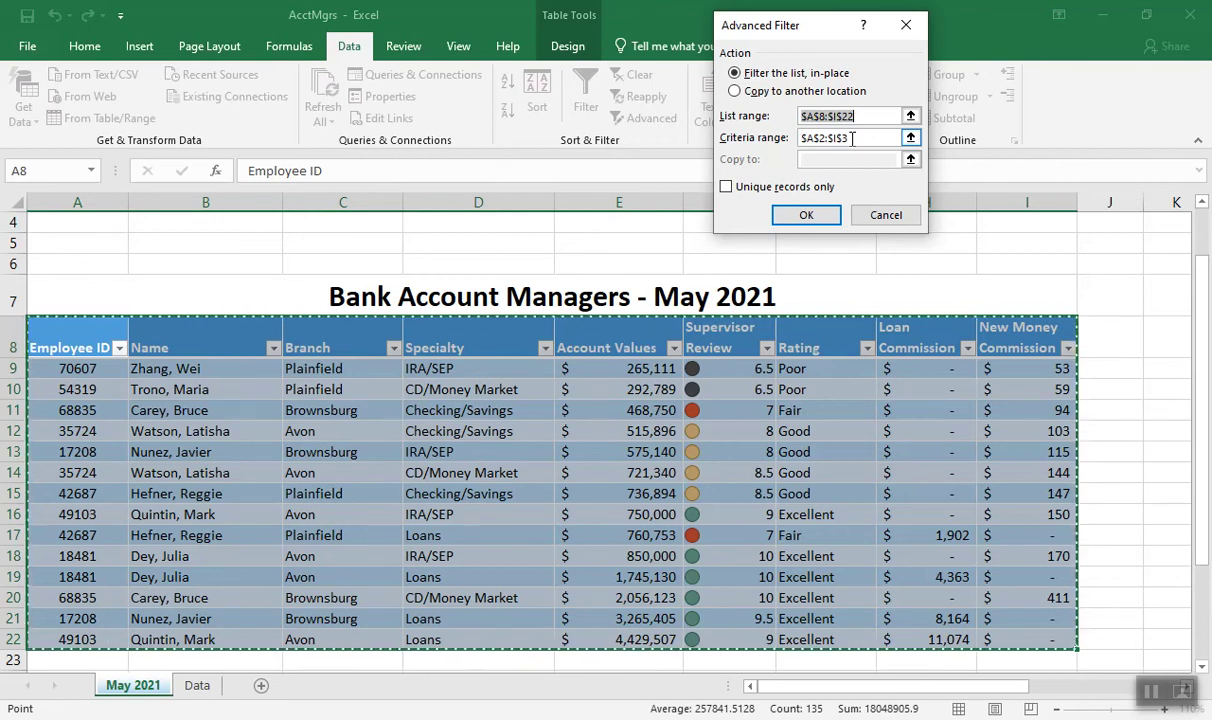
click(806, 216)
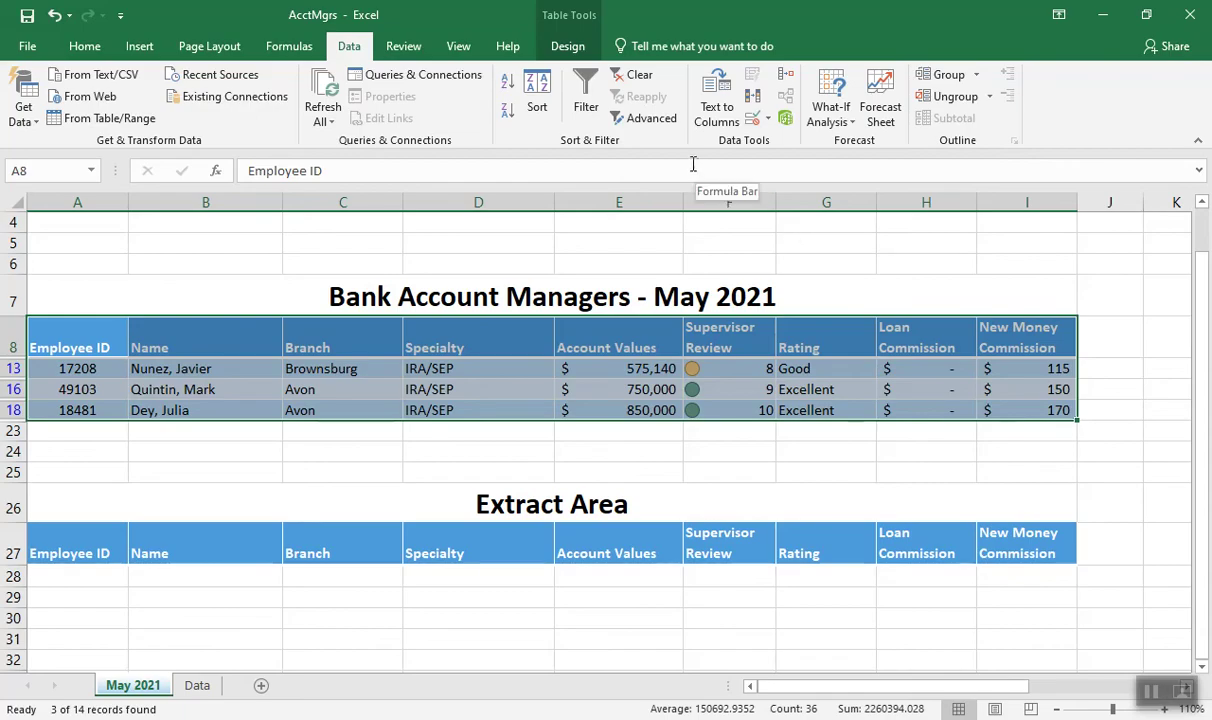
click(638, 78)
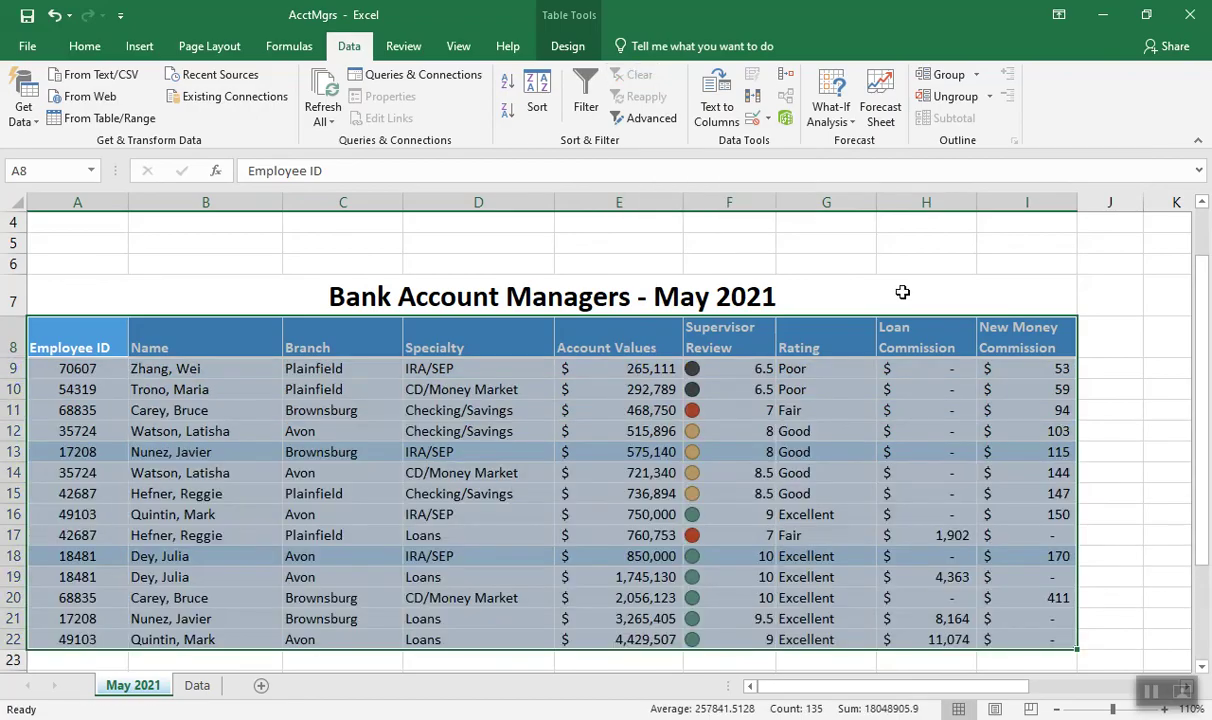
Name the Extract Area's heading row, A27:I27, Extract
drag(1206, 375, 1206, 492)
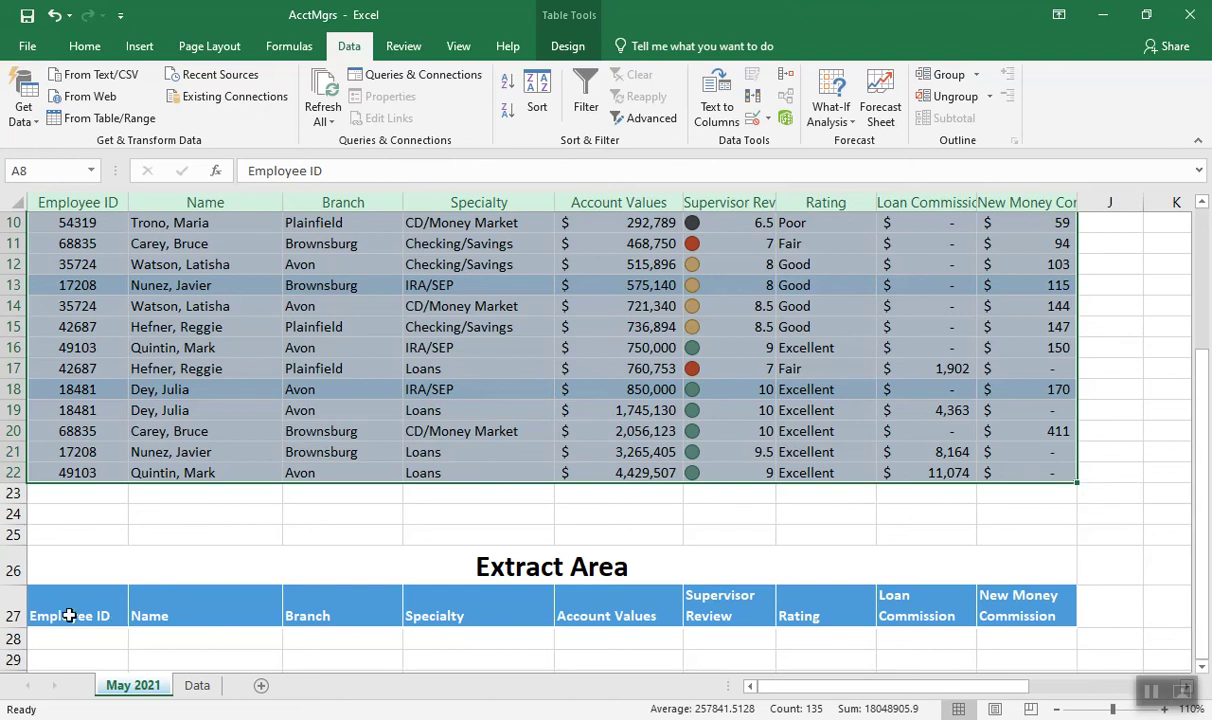
drag(54, 606, 998, 593)
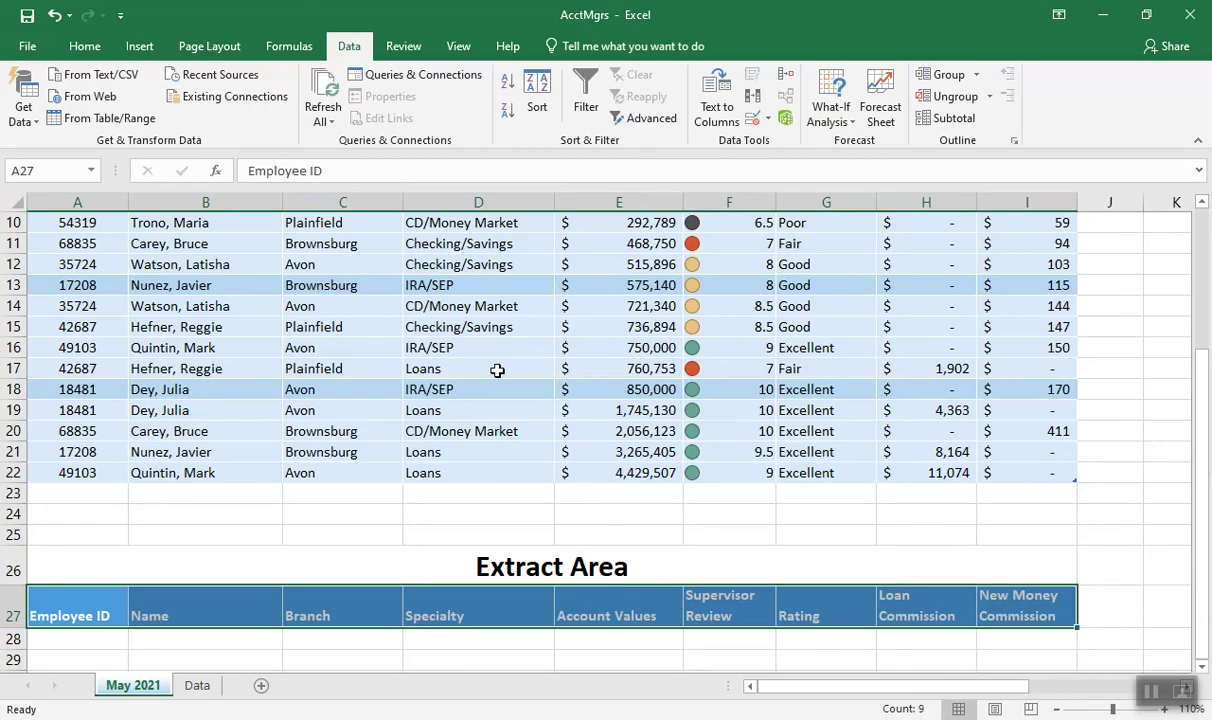
click(36, 170)
text(Extract)
key(Return)
Run an Advanced Filter on A8:I22 with criteria range A2:I3, copying the matching records to the Extract Area at A27:I27
drag(1200, 398, 1200, 367)
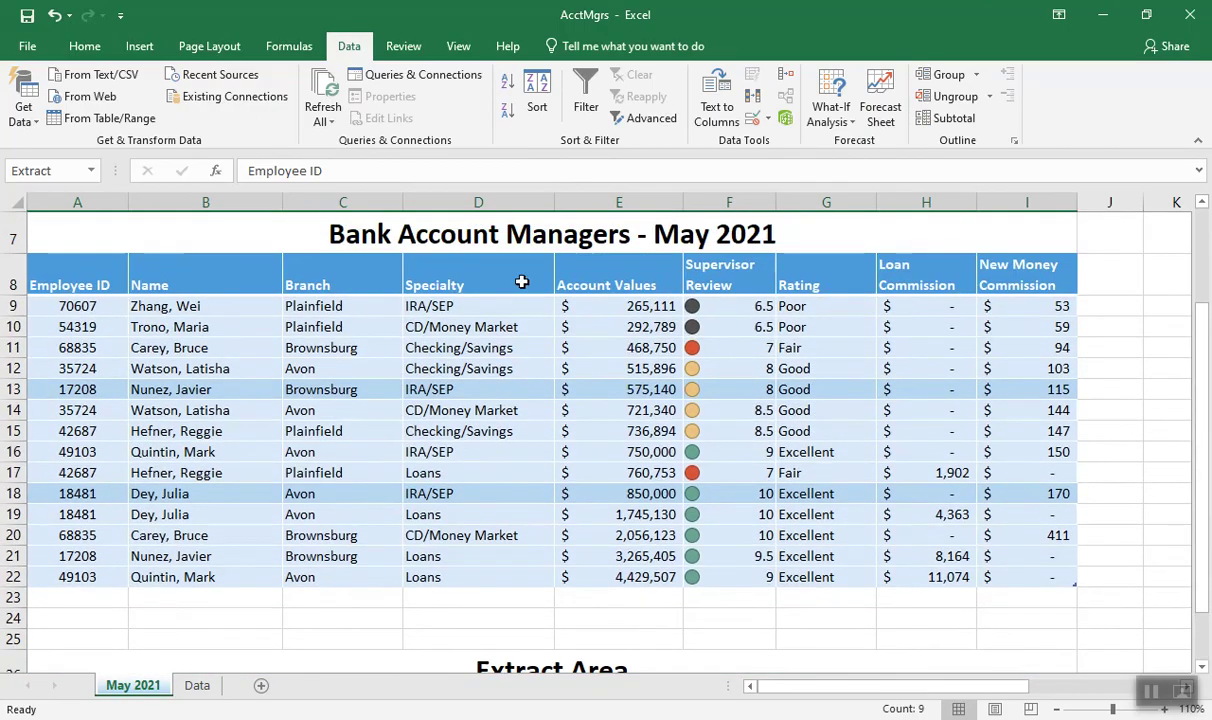
drag(78, 280, 1028, 572)
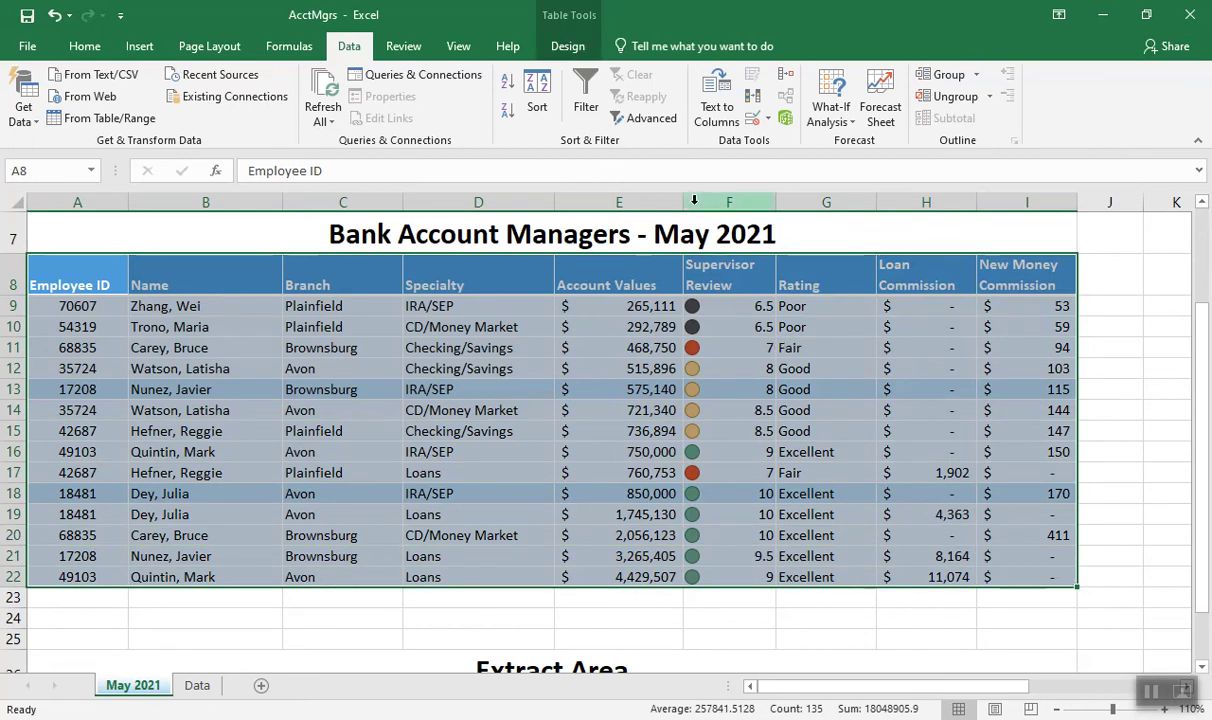
click(652, 122)
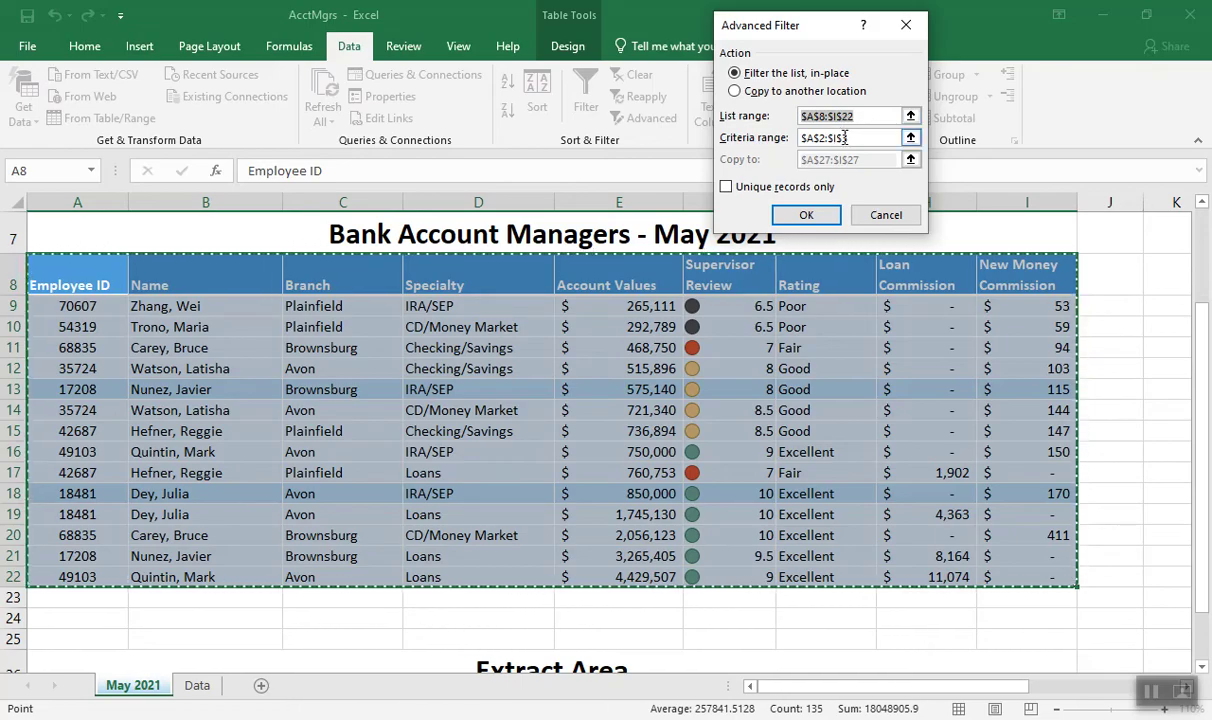
drag(1204, 338, 1200, 245)
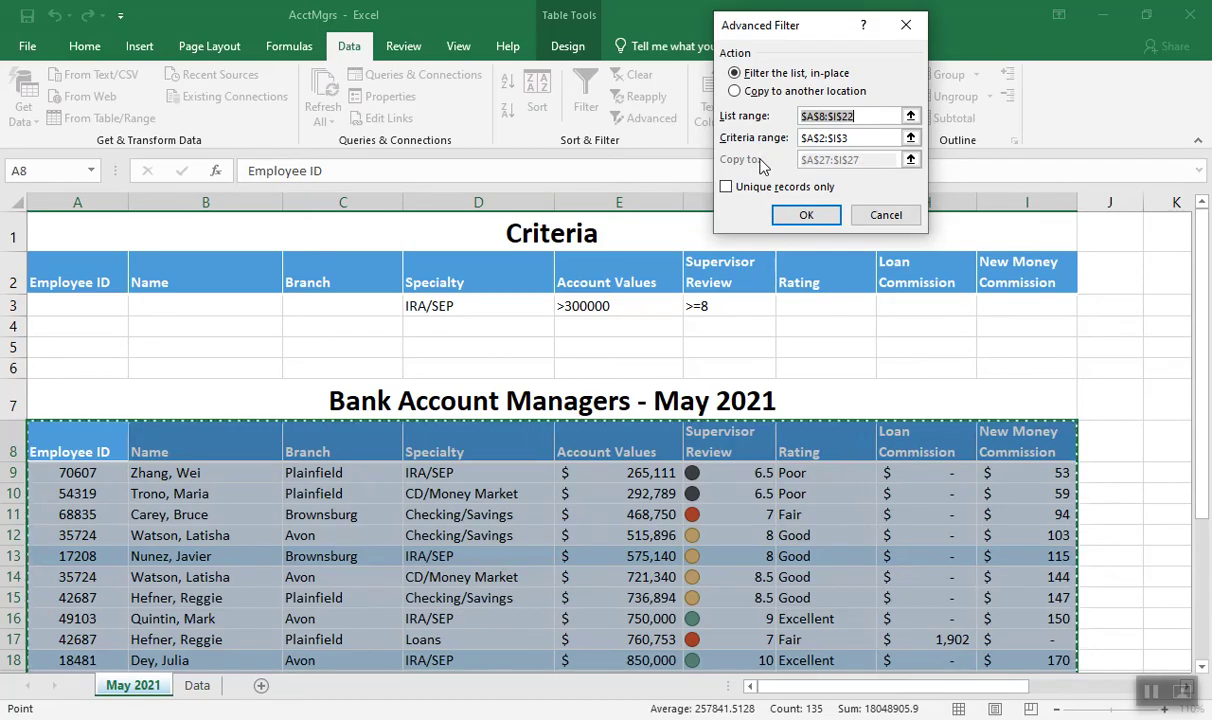
click(736, 92)
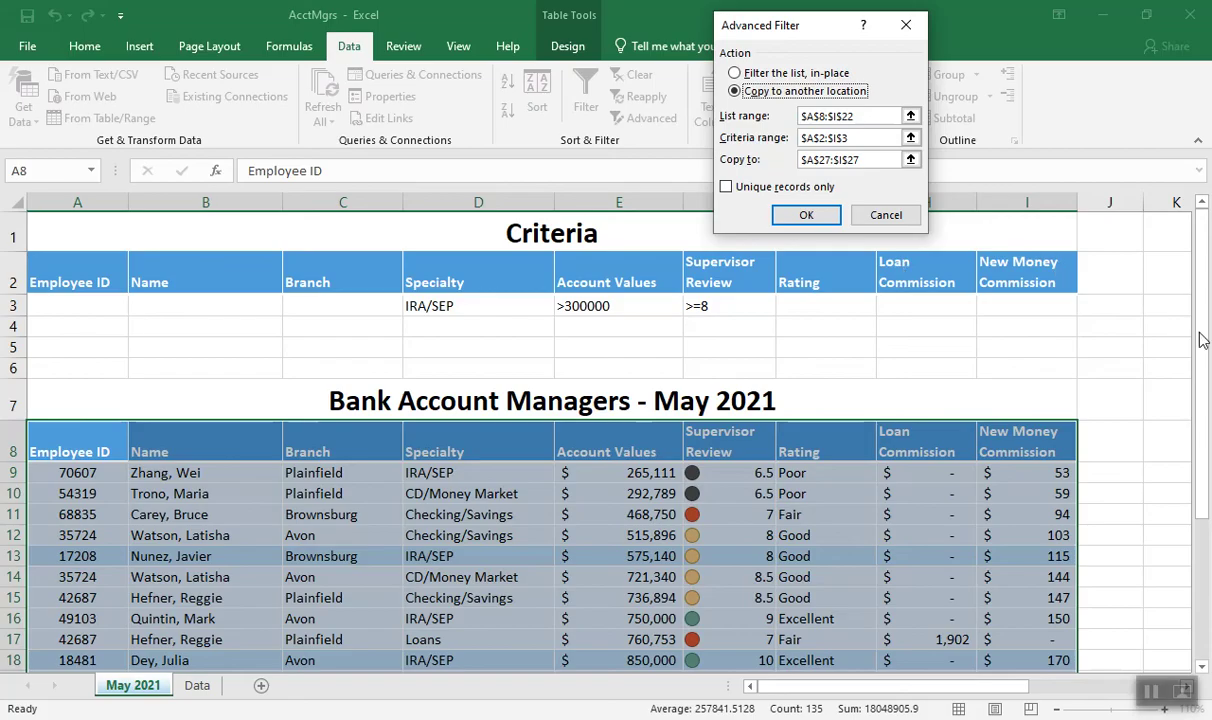
click(807, 217)
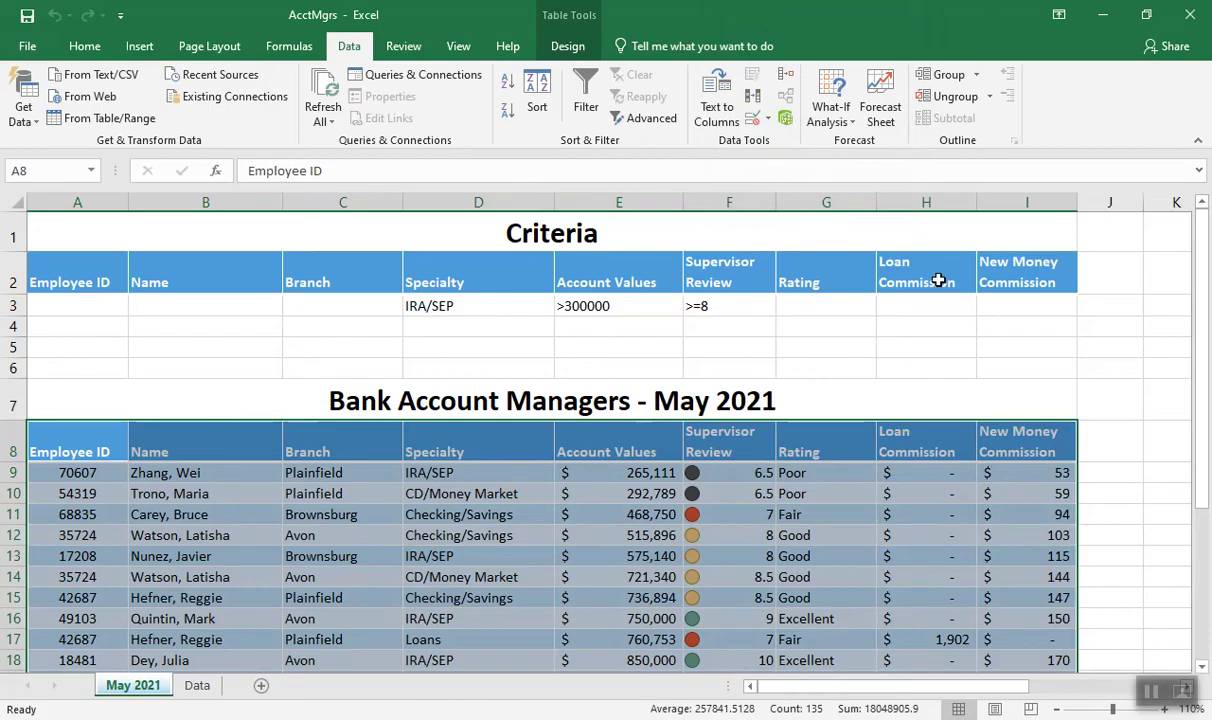
Review the records copied to the Extract Area and the labels of the Output Area starting in column O
drag(1200, 443, 1207, 609)
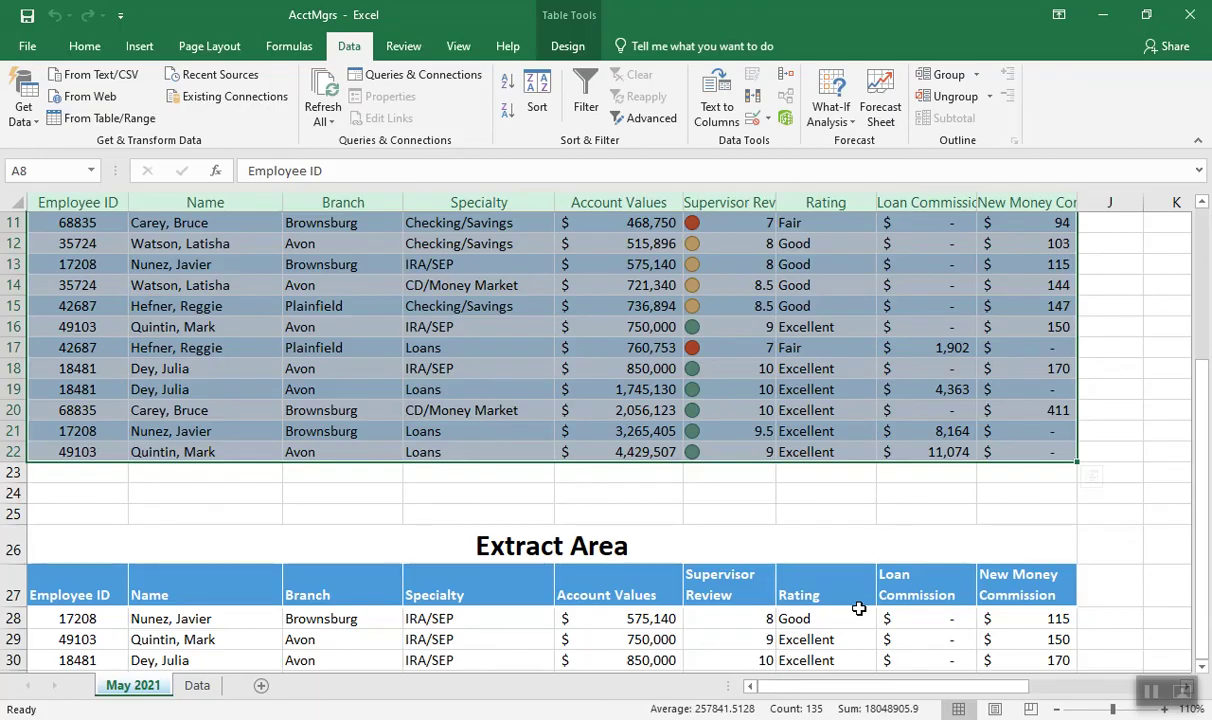
drag(1200, 478, 1131, 308)
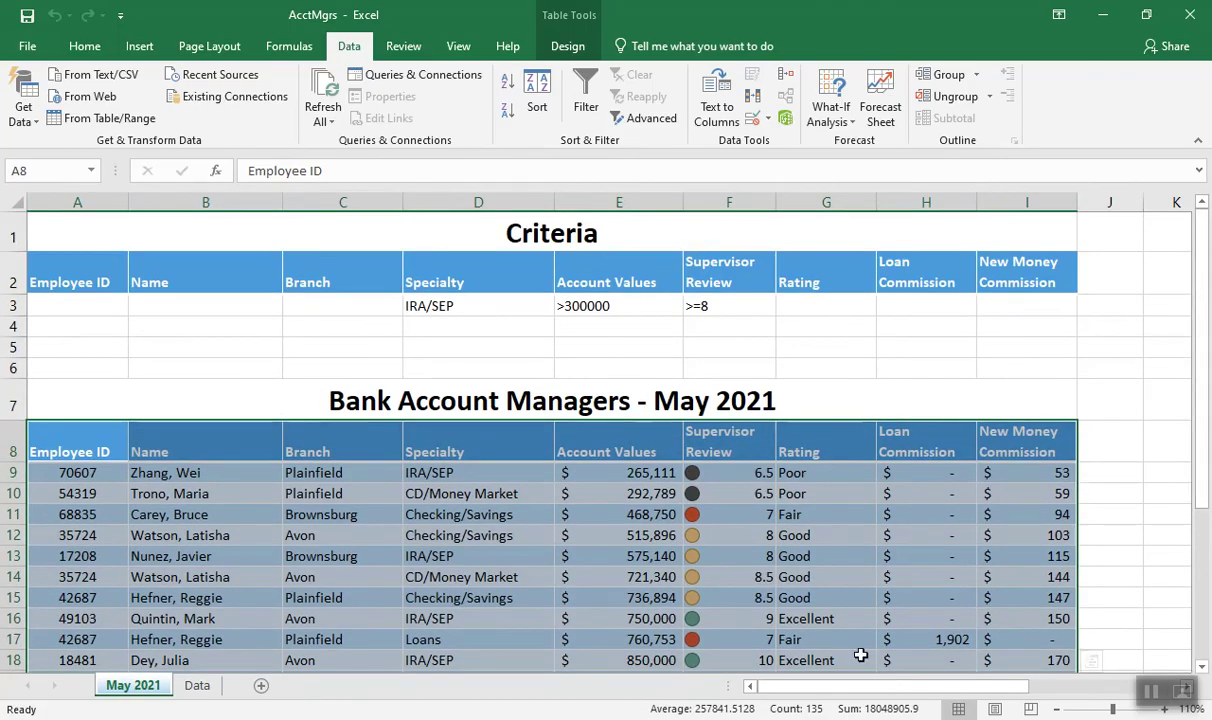
drag(893, 686, 1047, 672)
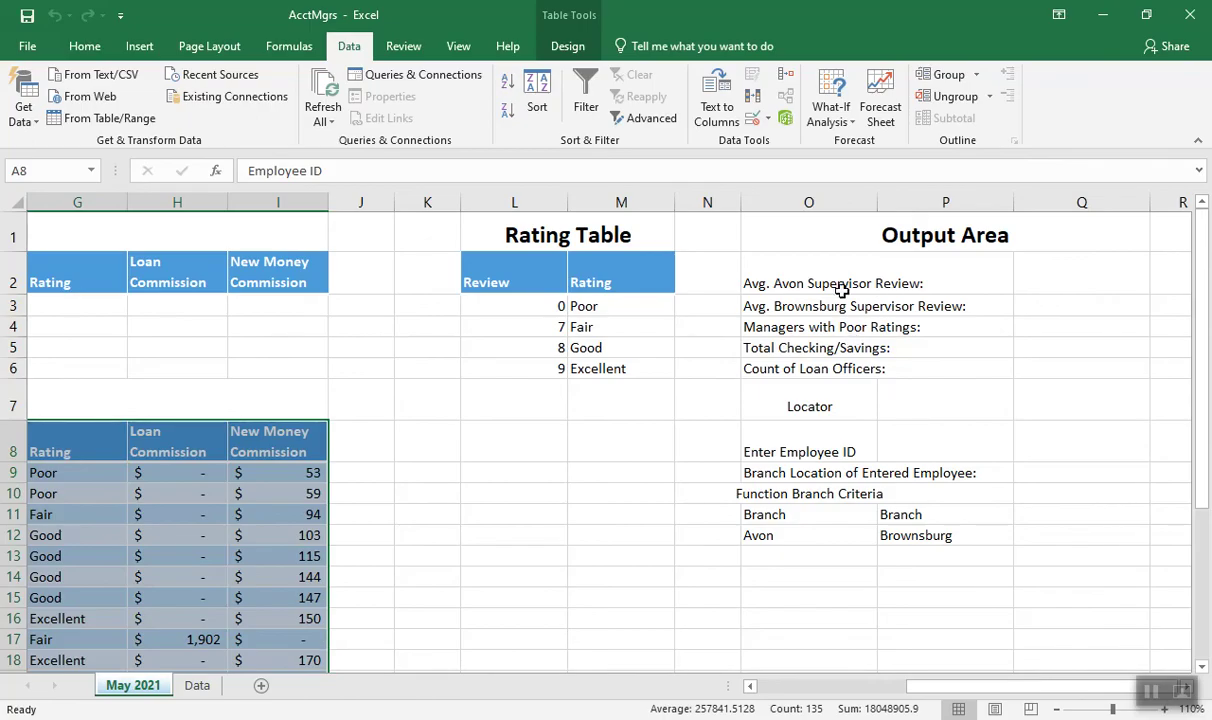
click(799, 284)
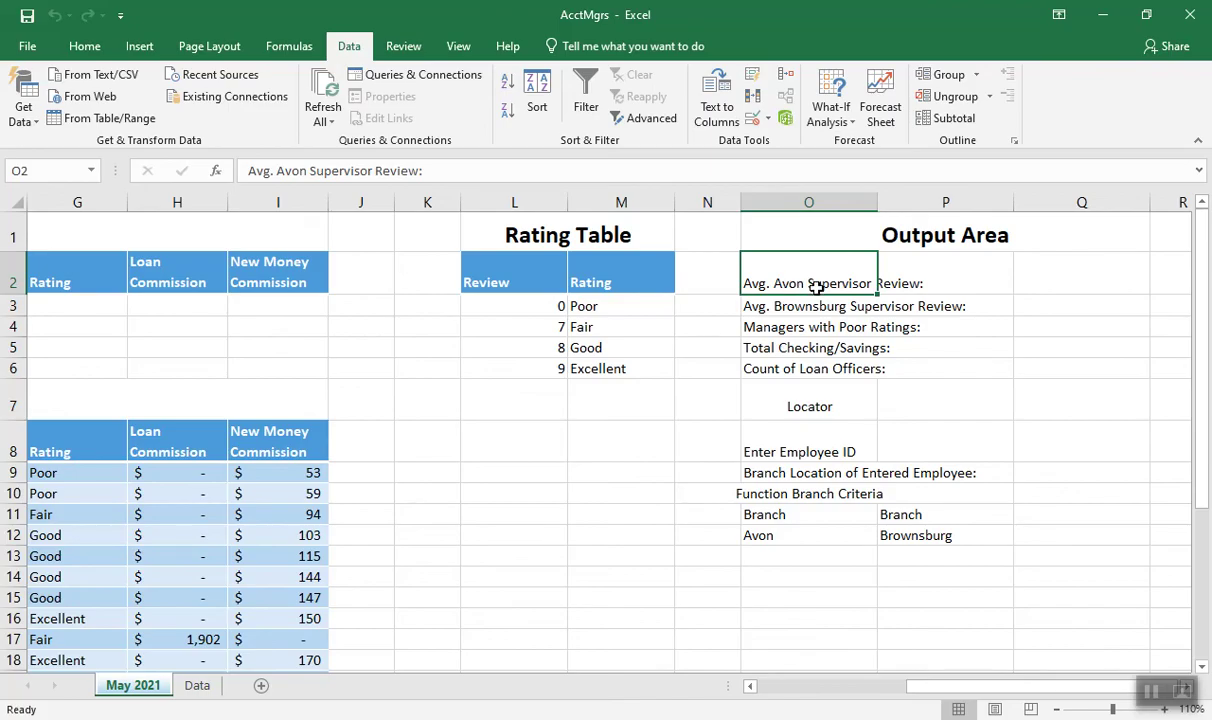
Insert a DAVERAGE function in Q2 for the average Avon supervisor review, searching the function list for average
click(1061, 275)
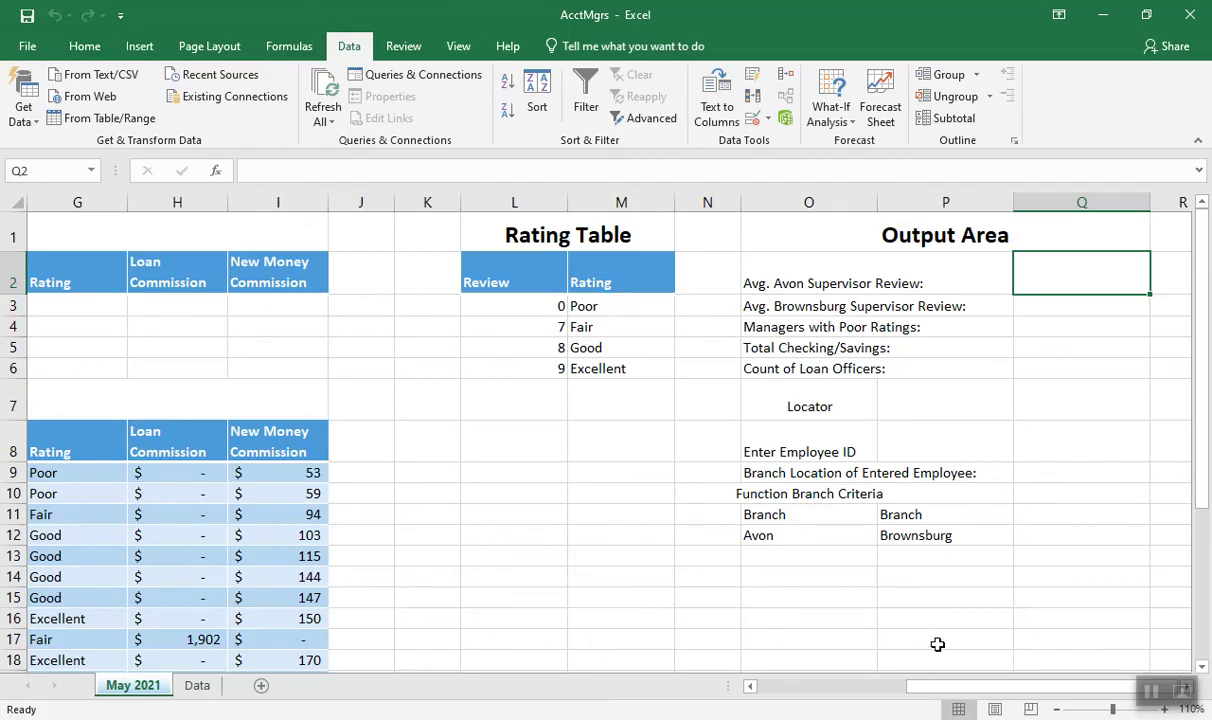
drag(940, 693, 826, 688)
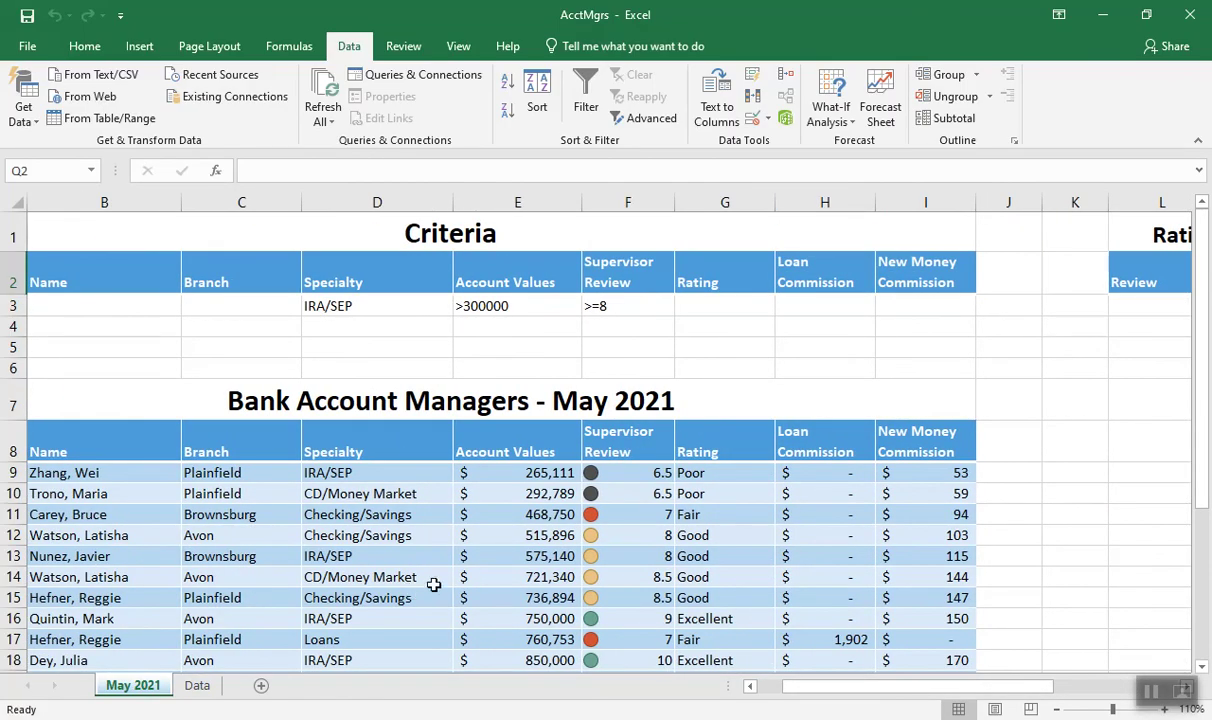
drag(866, 688, 925, 686)
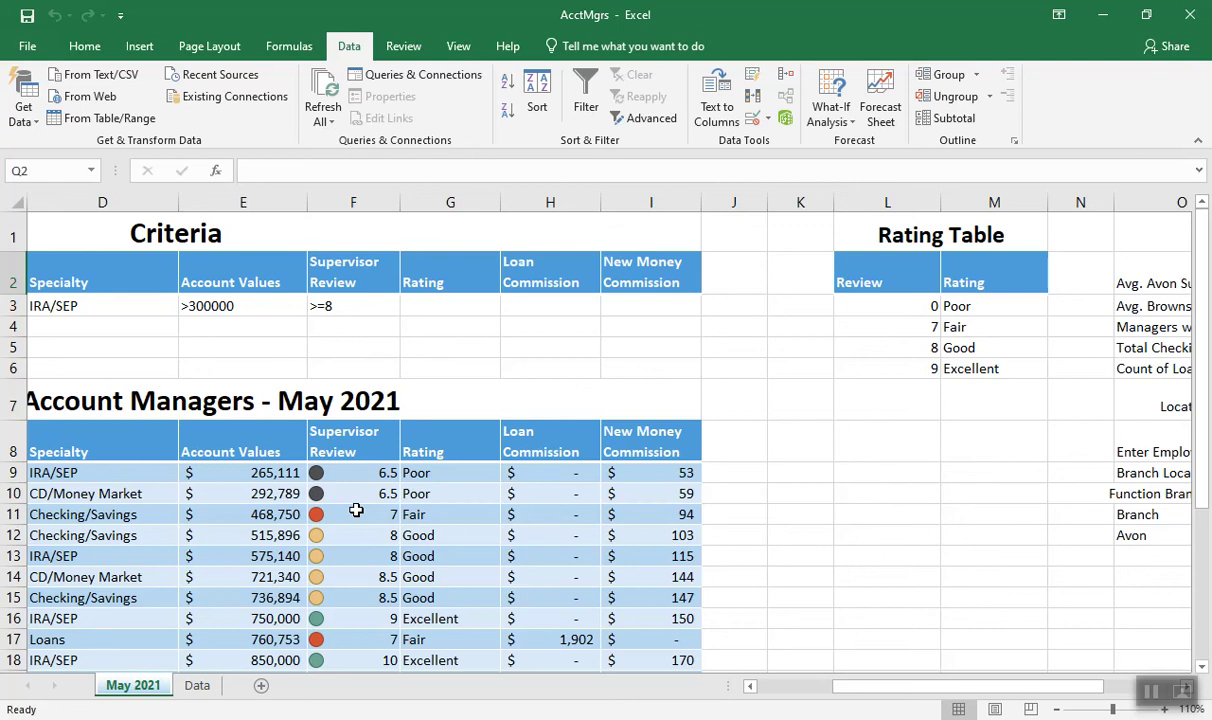
drag(847, 690, 936, 690)
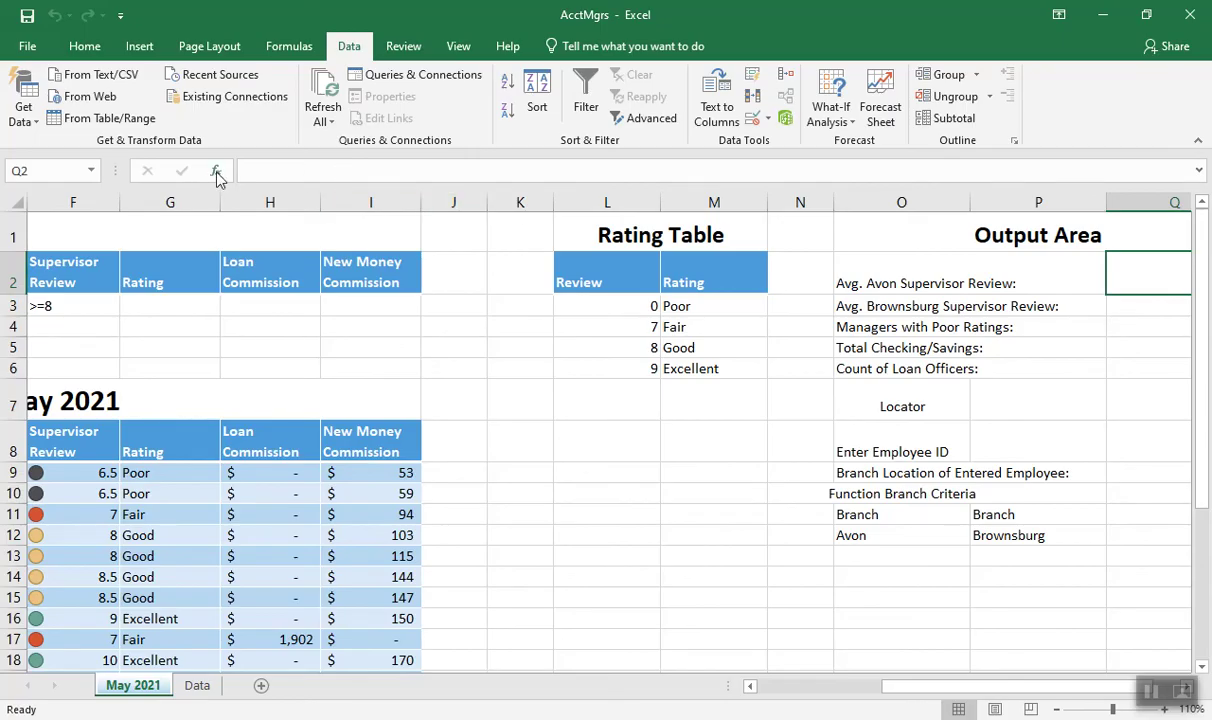
click(215, 172)
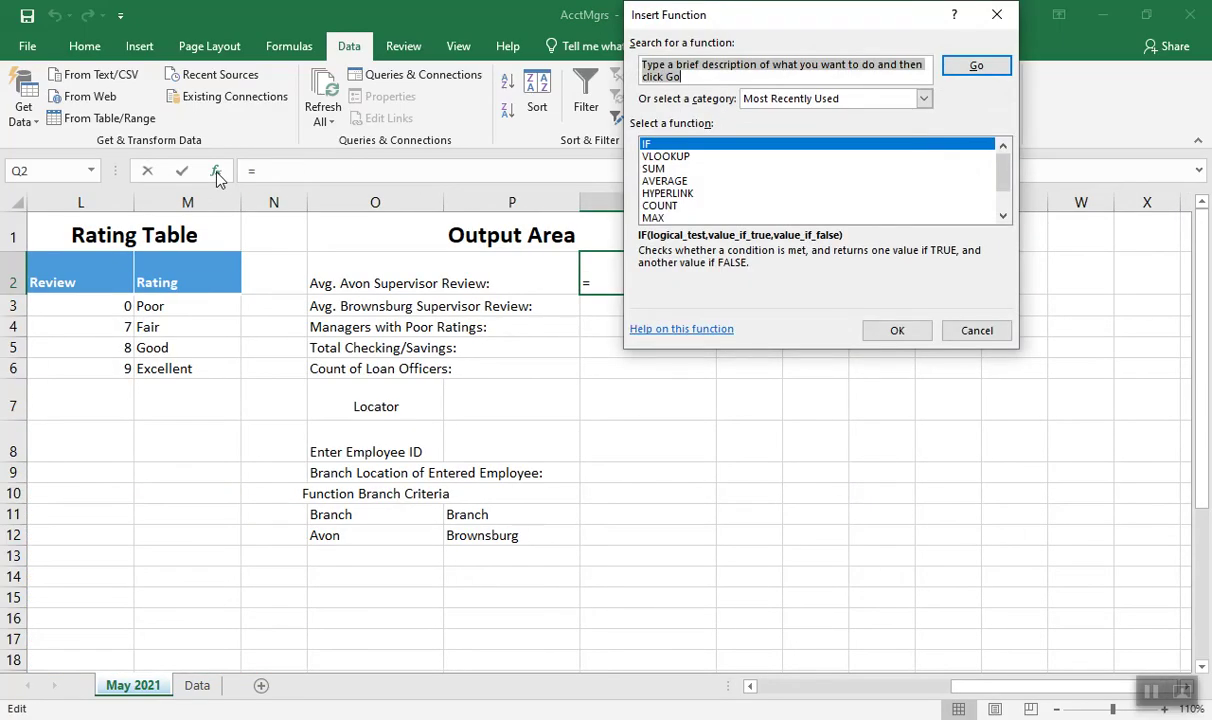
text(average)
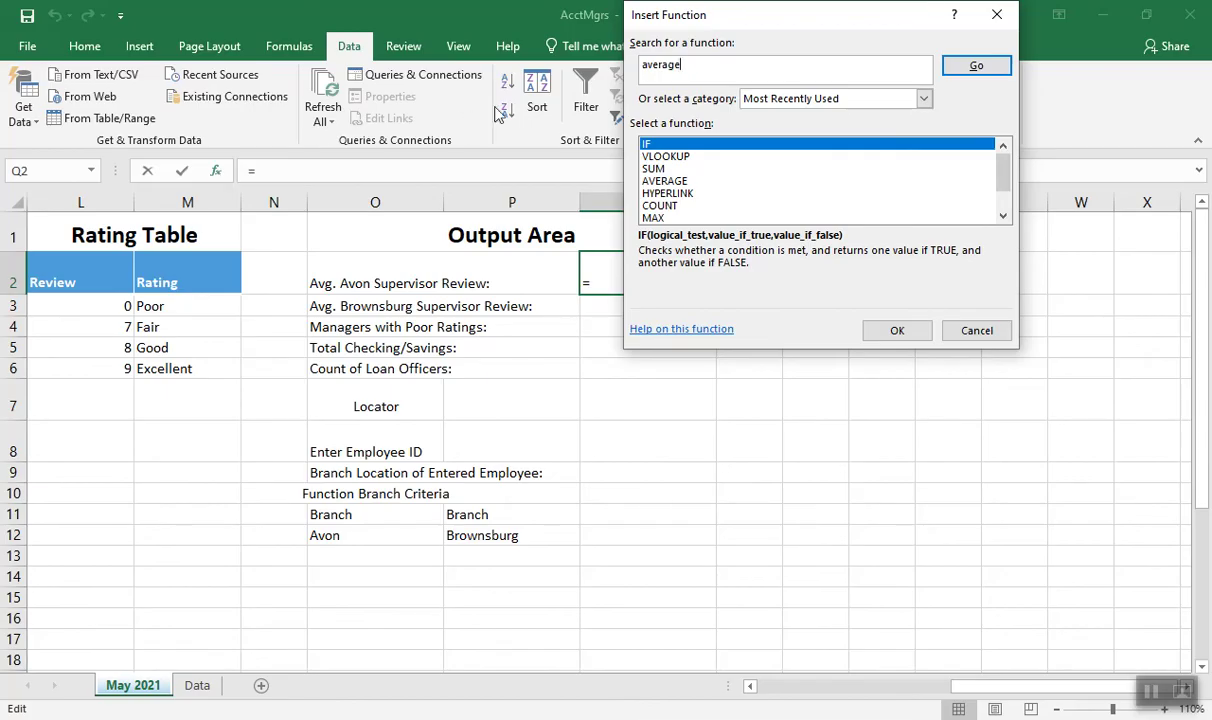
click(961, 70)
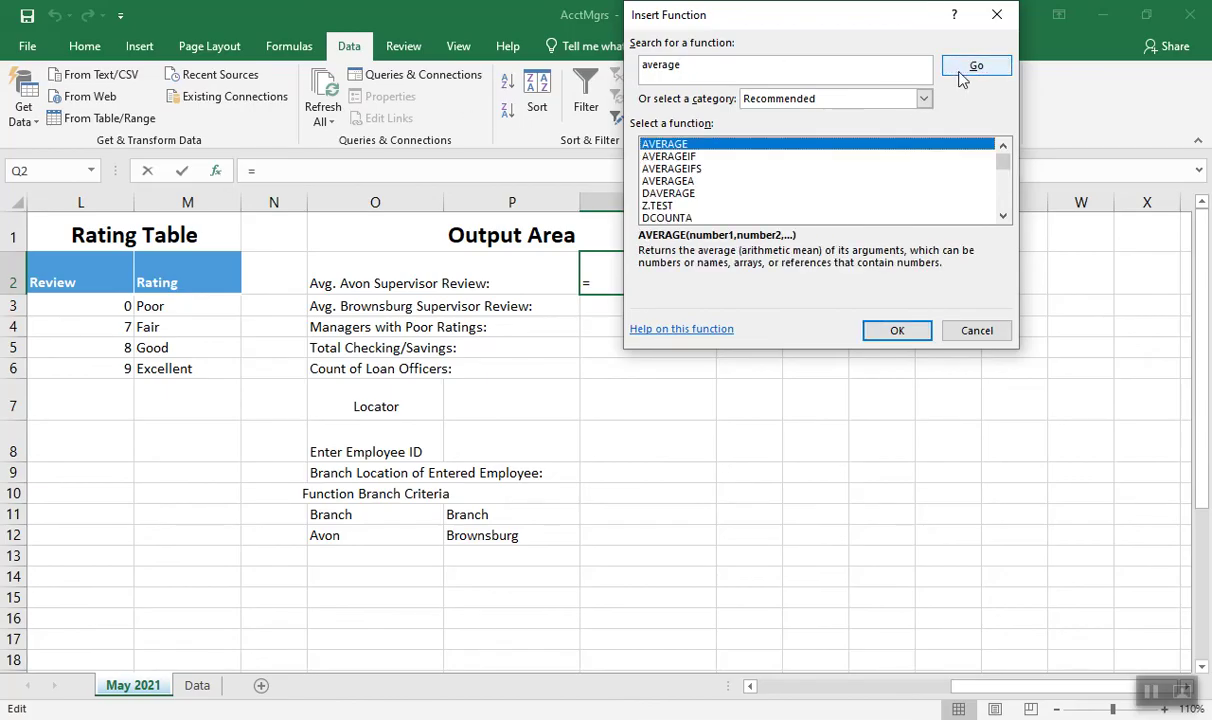
double_click(682, 194)
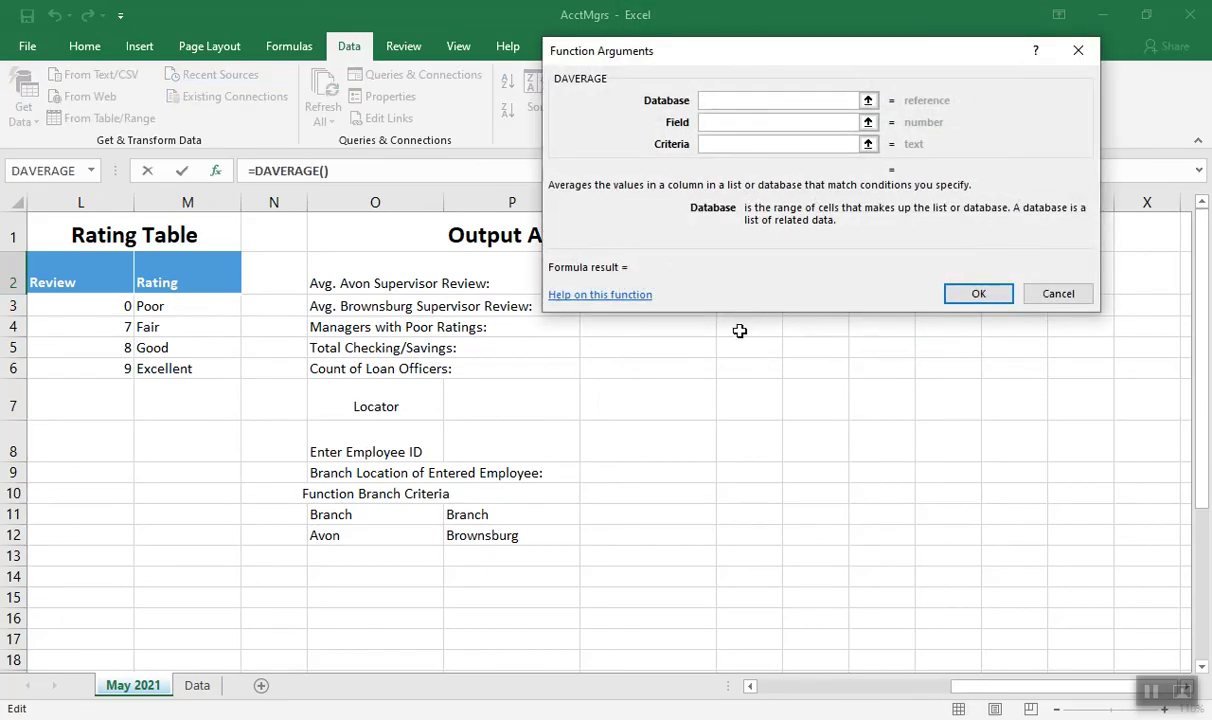
Set the DAVERAGE database to the entire Managers table, A8:I22, and its field to the Supervisor Review heading in F8
click(764, 684)
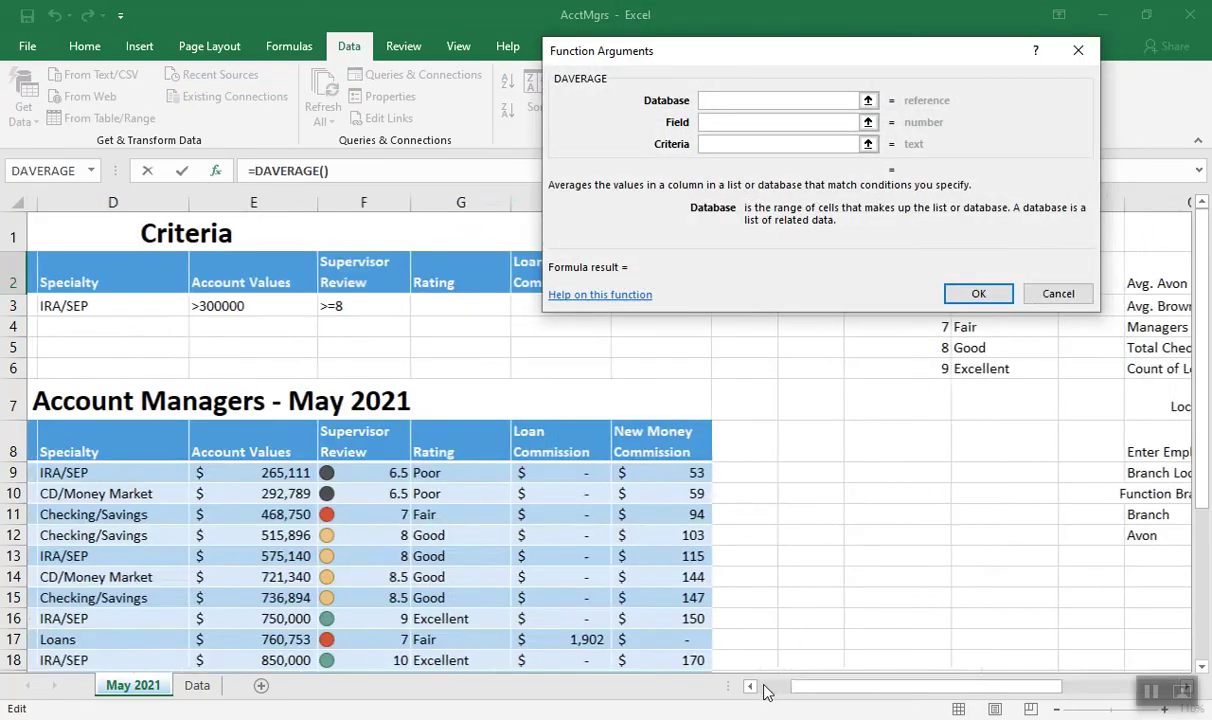
drag(95, 441, 1006, 644)
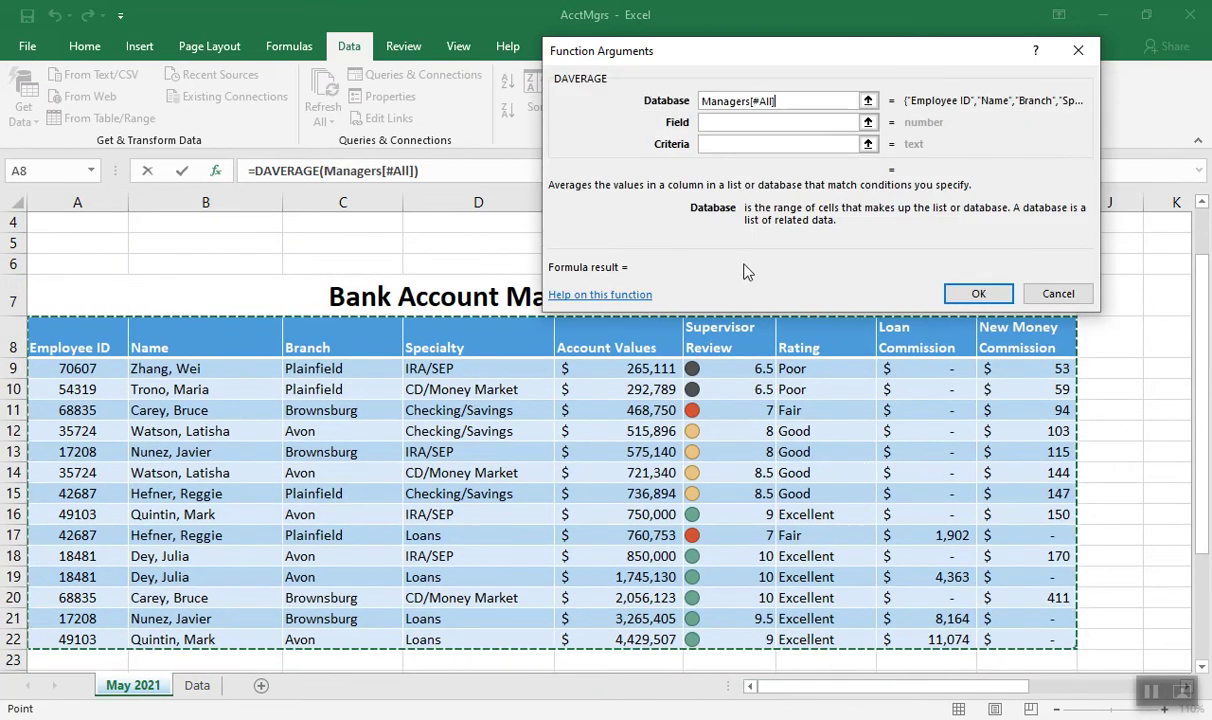
click(711, 122)
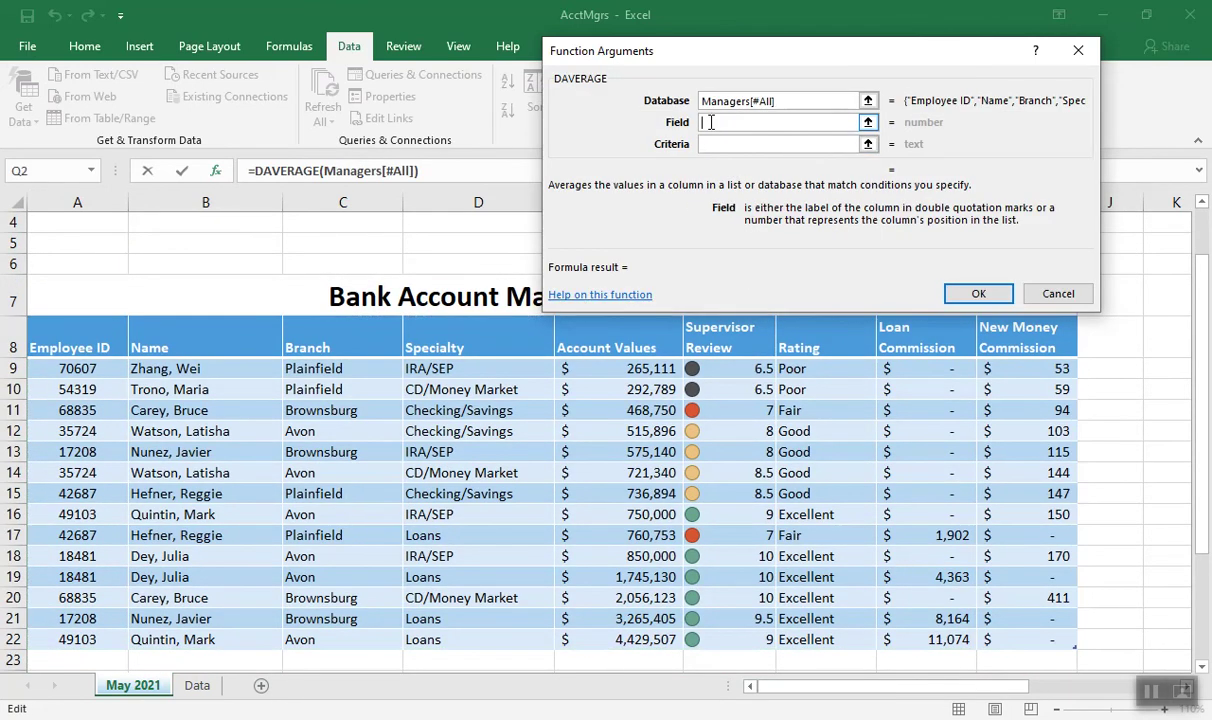
drag(699, 57, 375, 23)
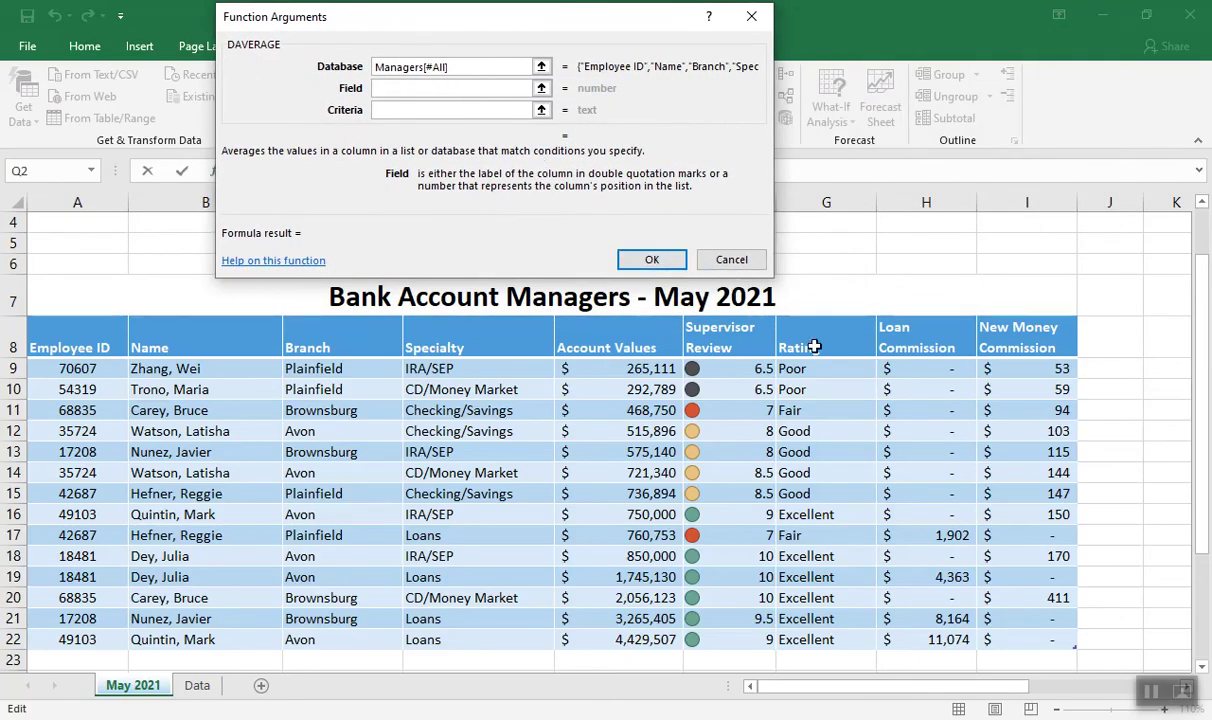
click(733, 346)
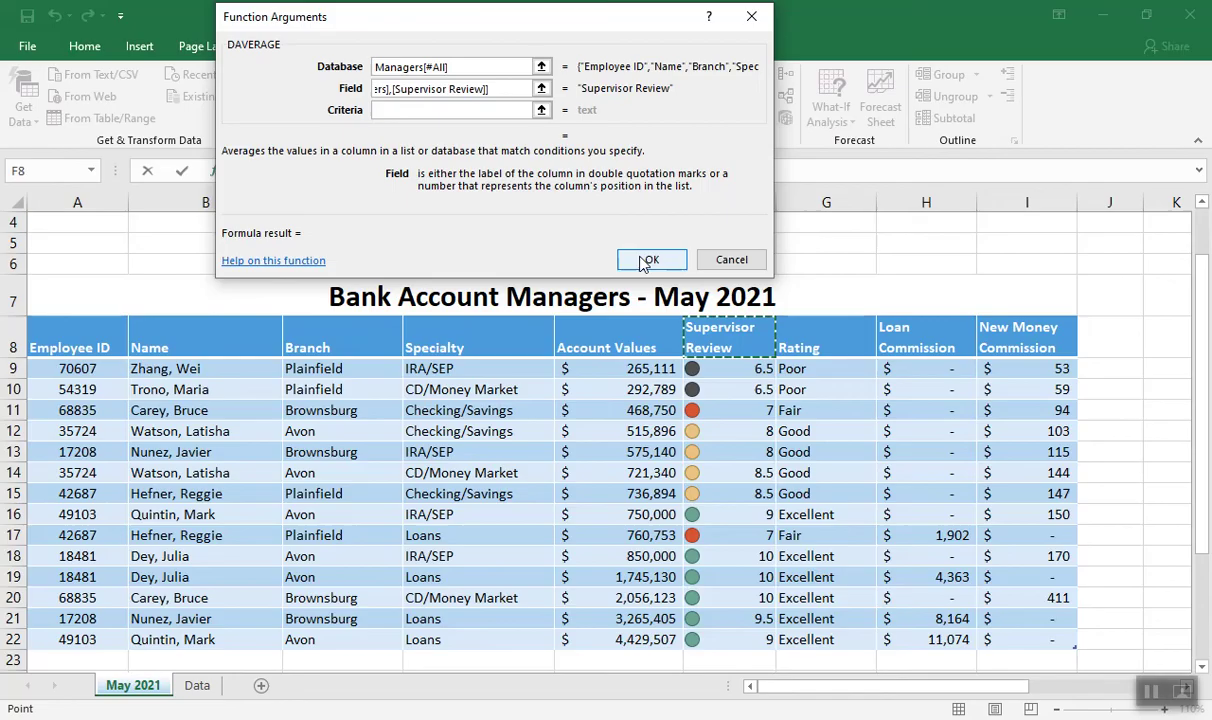
Set the criteria to the Avon branch range O11:O12 and complete the DAVERAGE formula in Q2
click(412, 112)
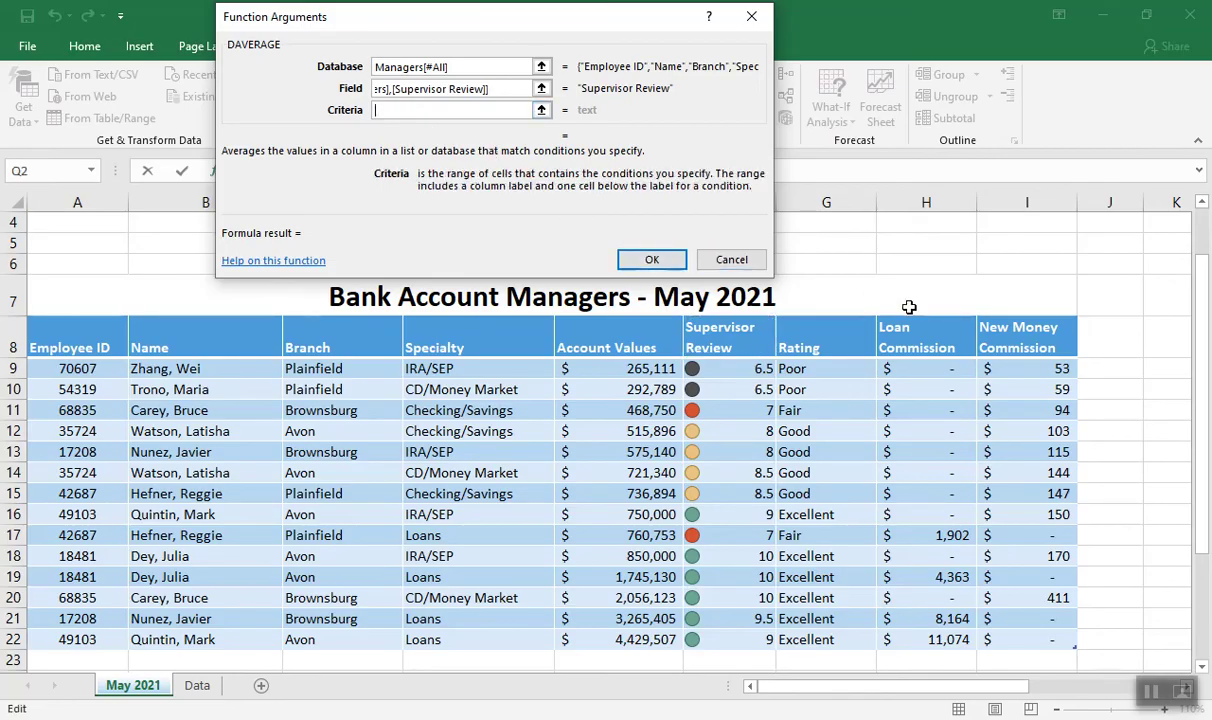
drag(1200, 323, 1198, 225)
drag(1020, 686, 1168, 686)
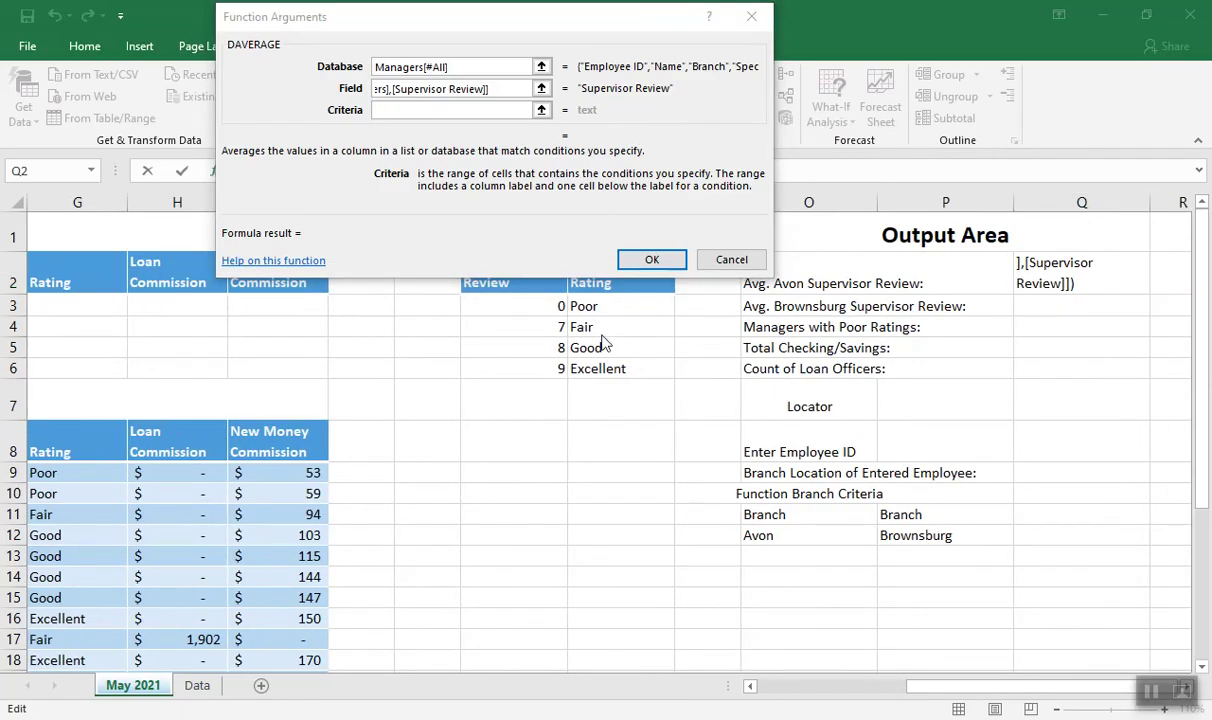
drag(581, 26, 499, 176)
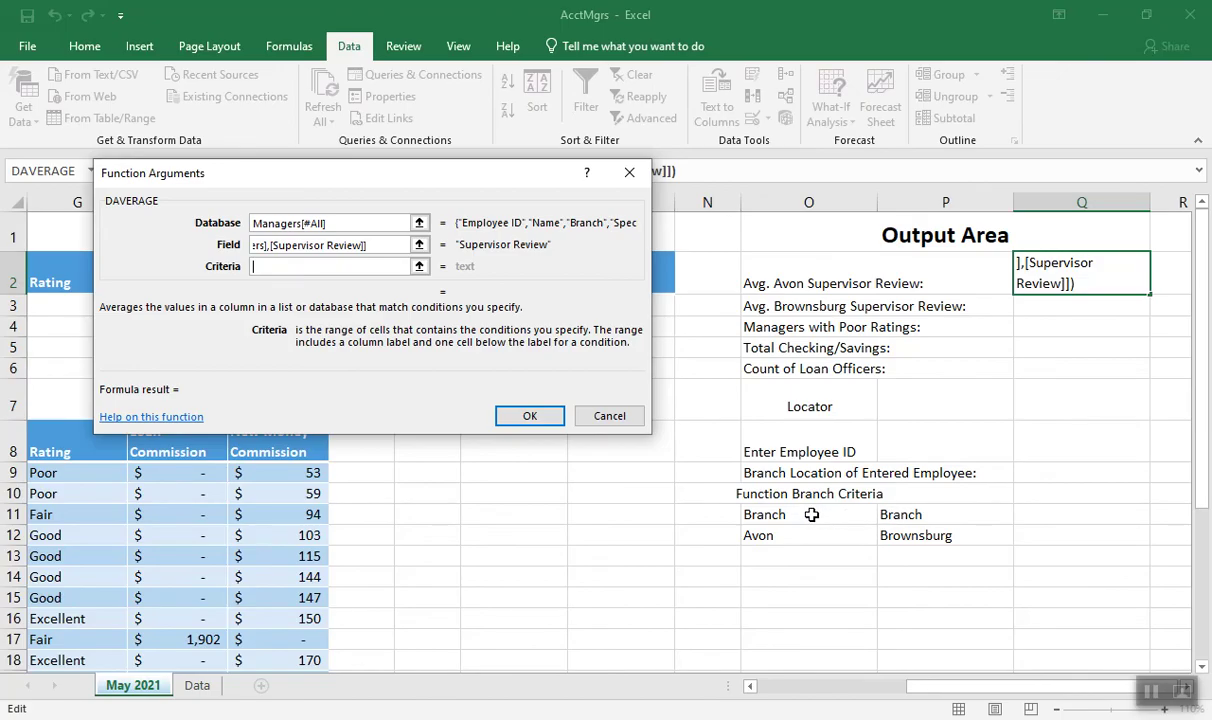
drag(803, 515, 803, 533)
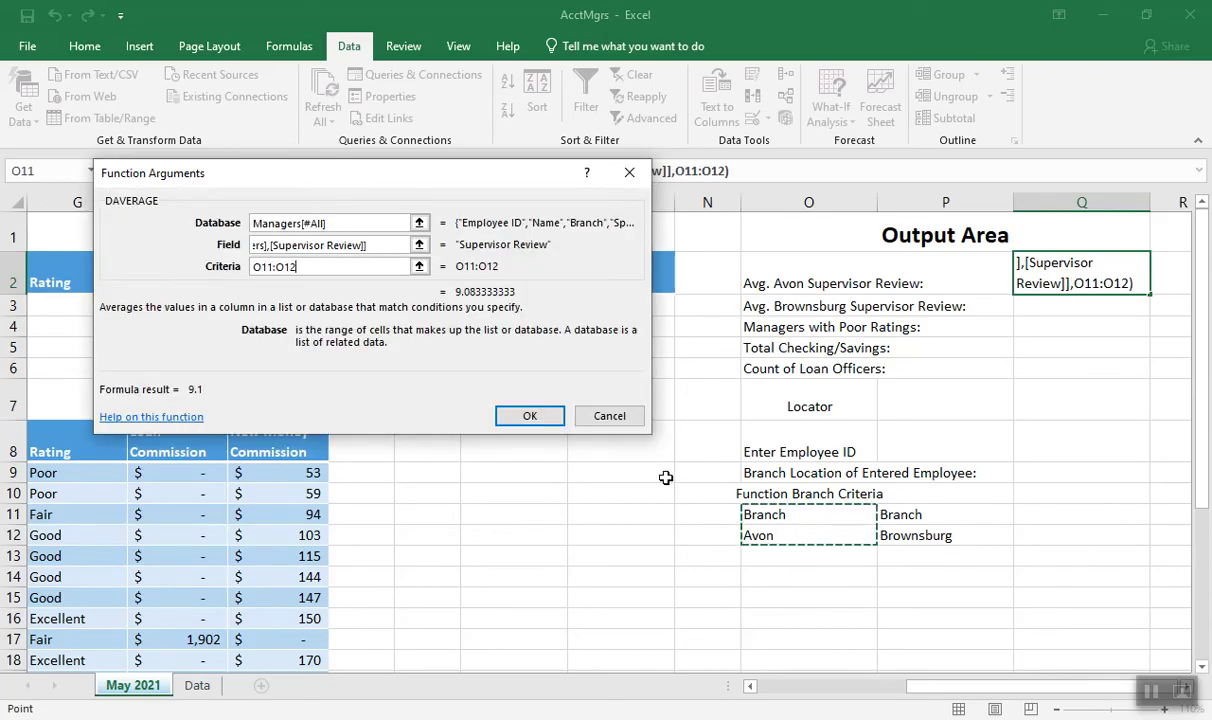
click(766, 688)
click(766, 688)
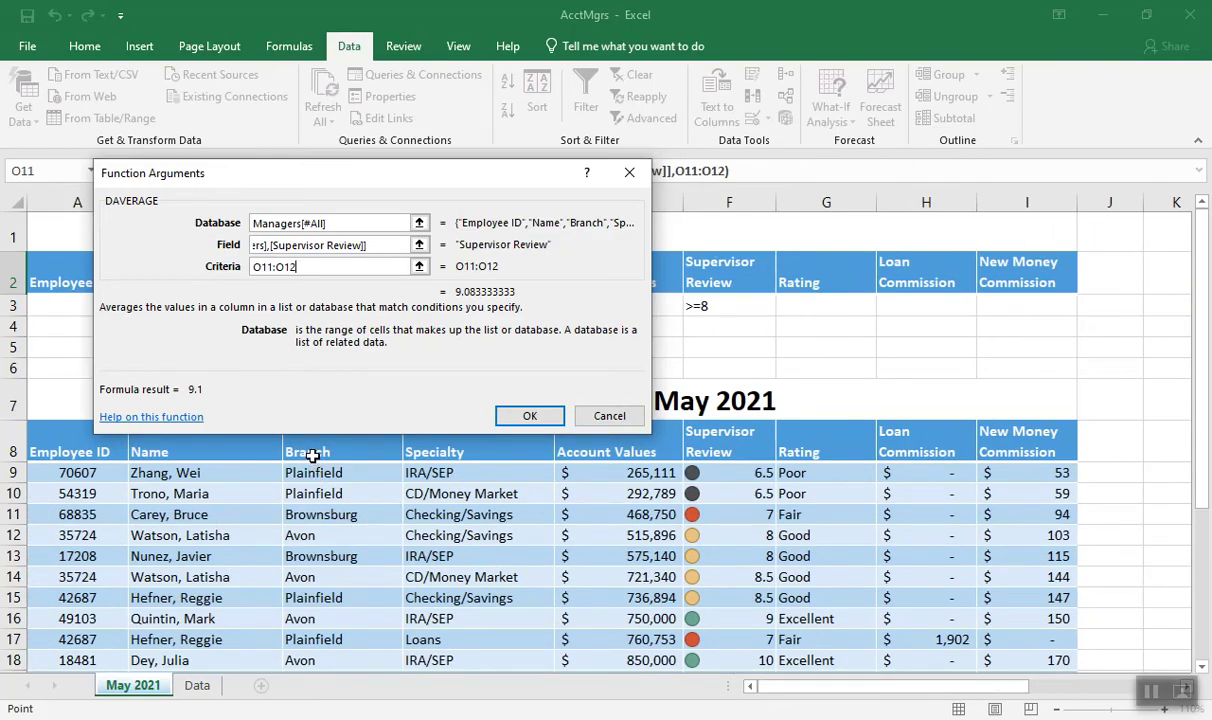
drag(776, 687, 908, 688)
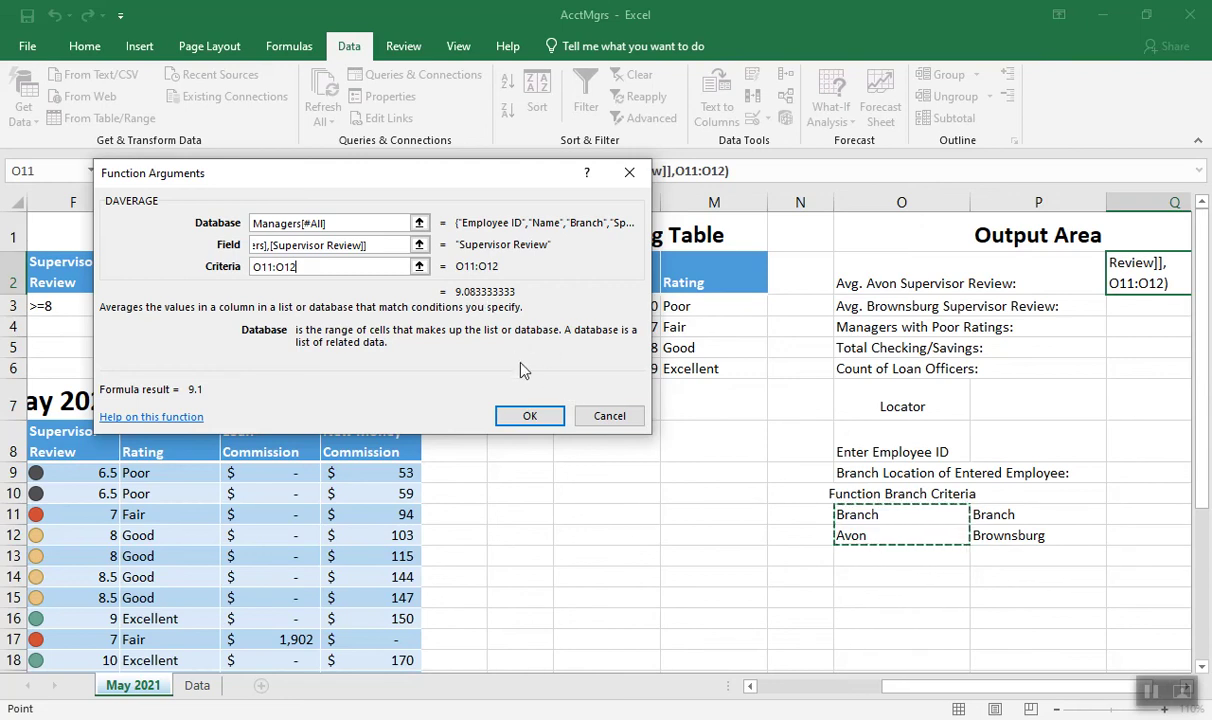
click(527, 413)
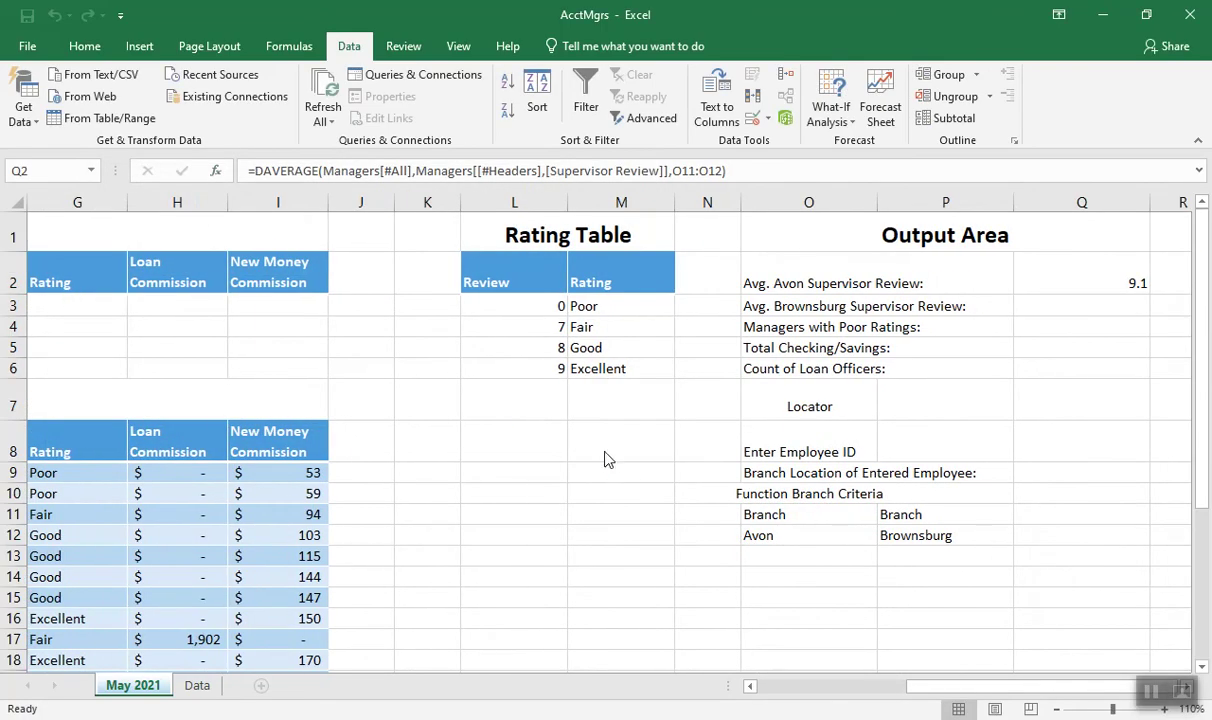
Insert a DAVERAGE function in Q3 for the Brownsburg supervisor review, with the entire Managers table A8:I22 as its database
click(1082, 306)
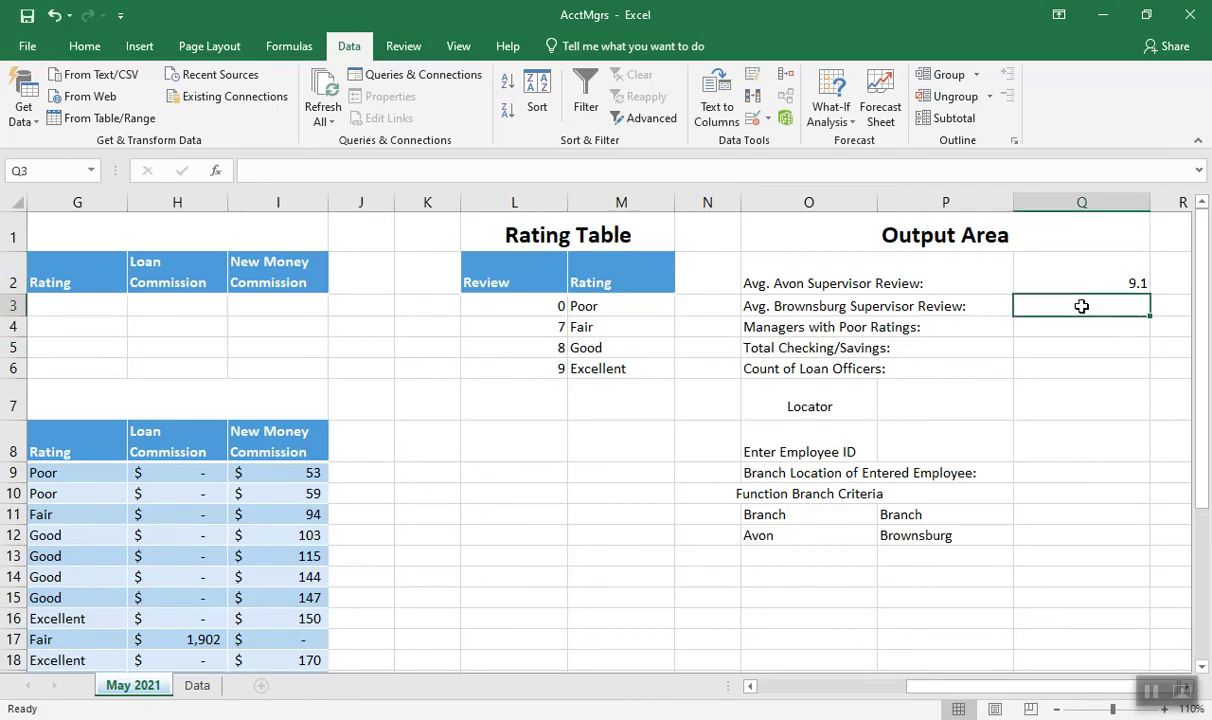
click(215, 171)
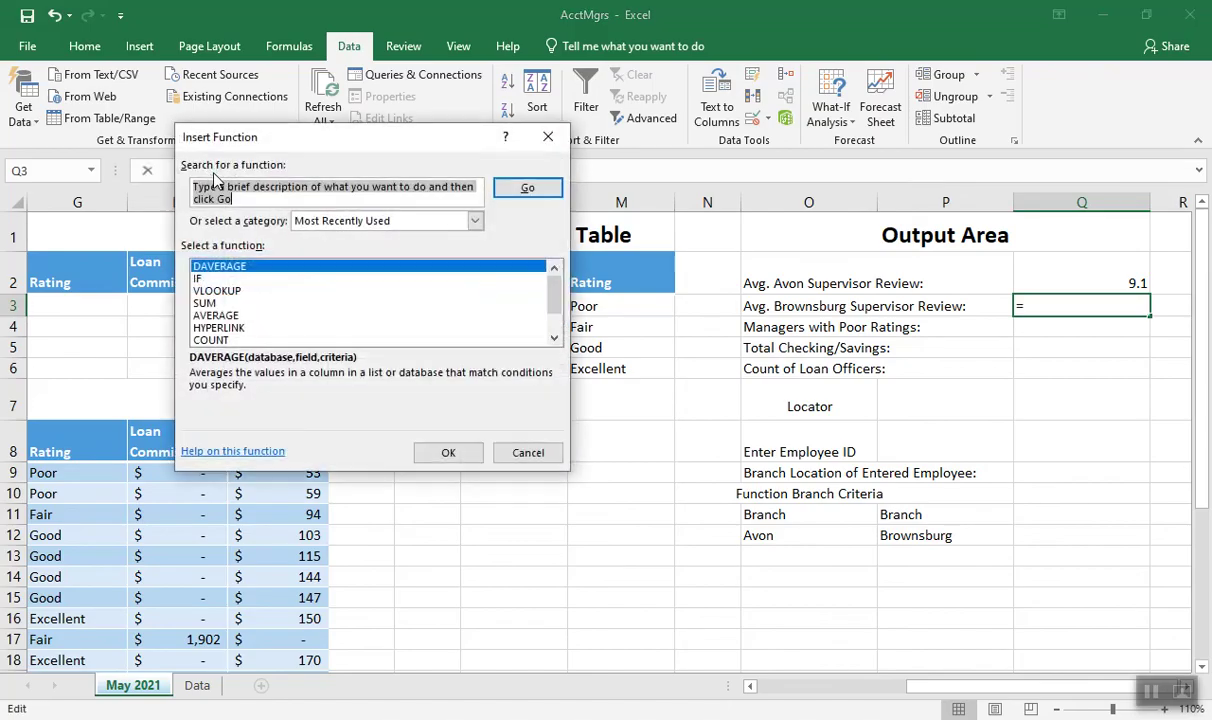
click(264, 266)
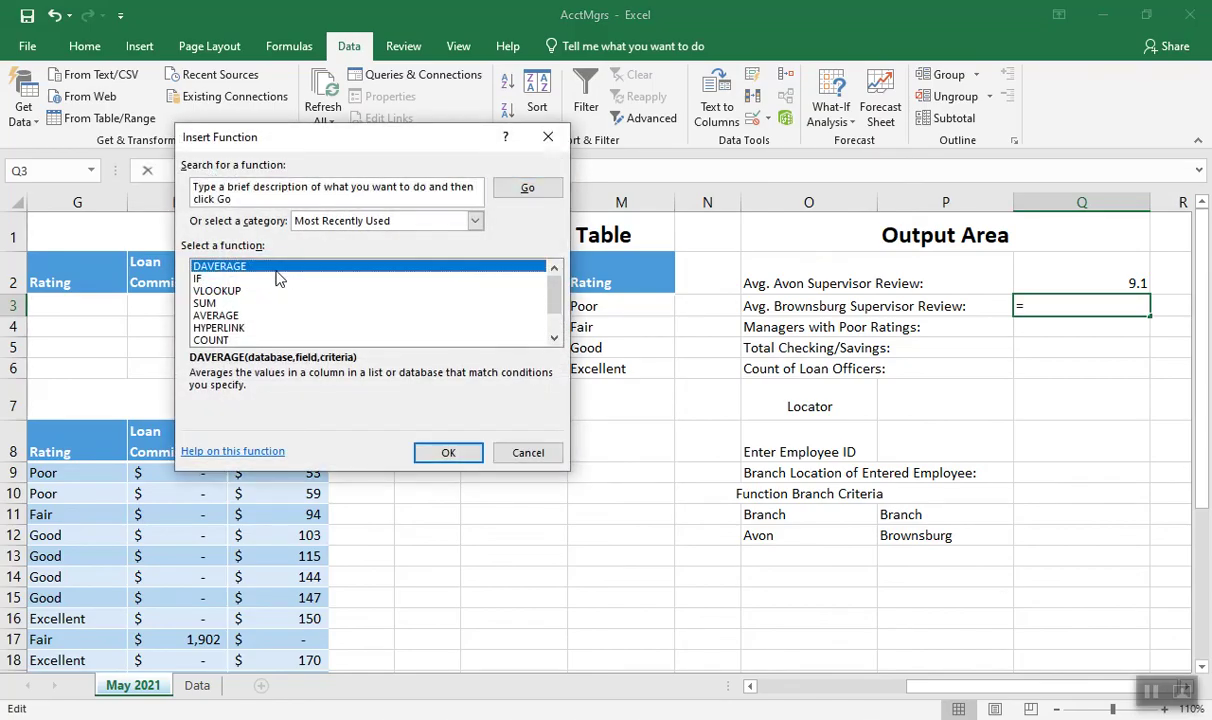
click(447, 455)
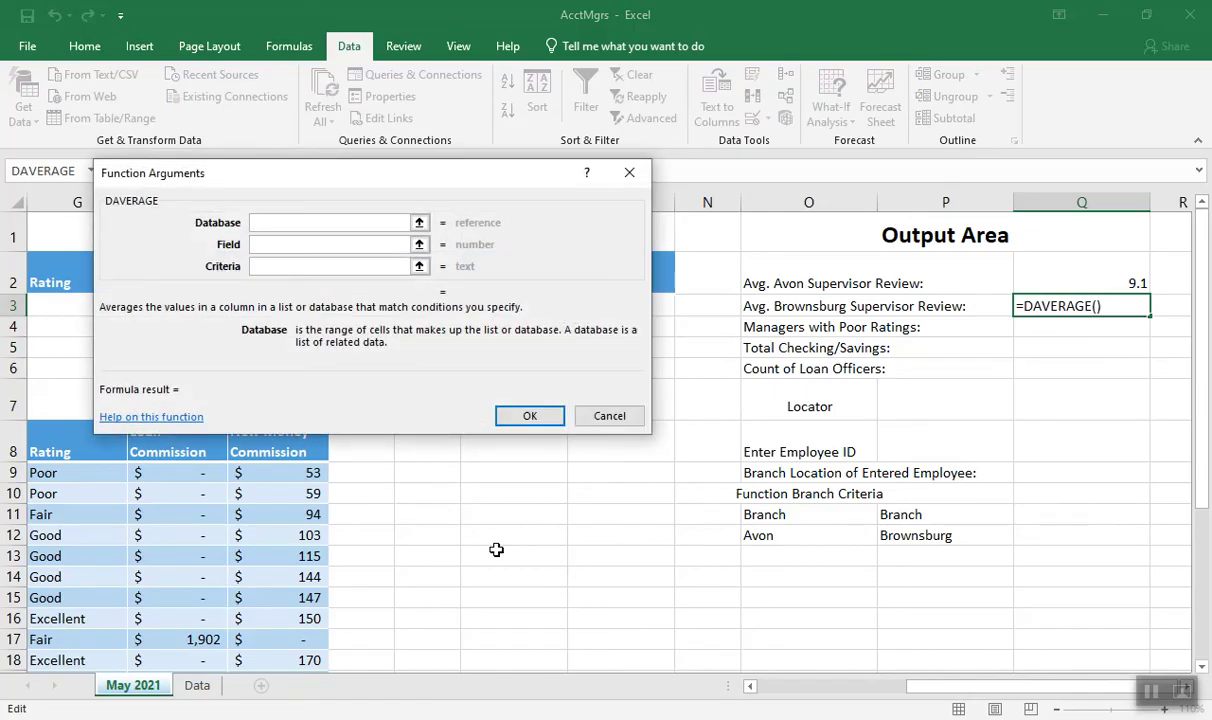
click(765, 689)
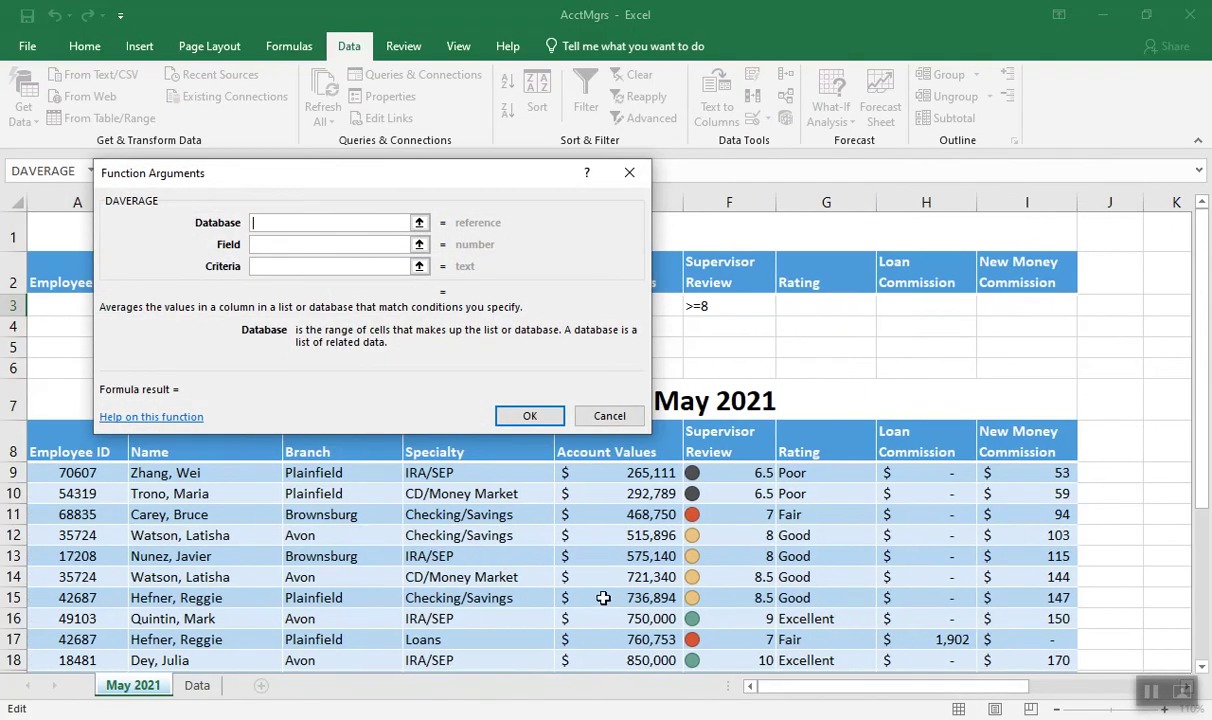
drag(85, 440, 990, 643)
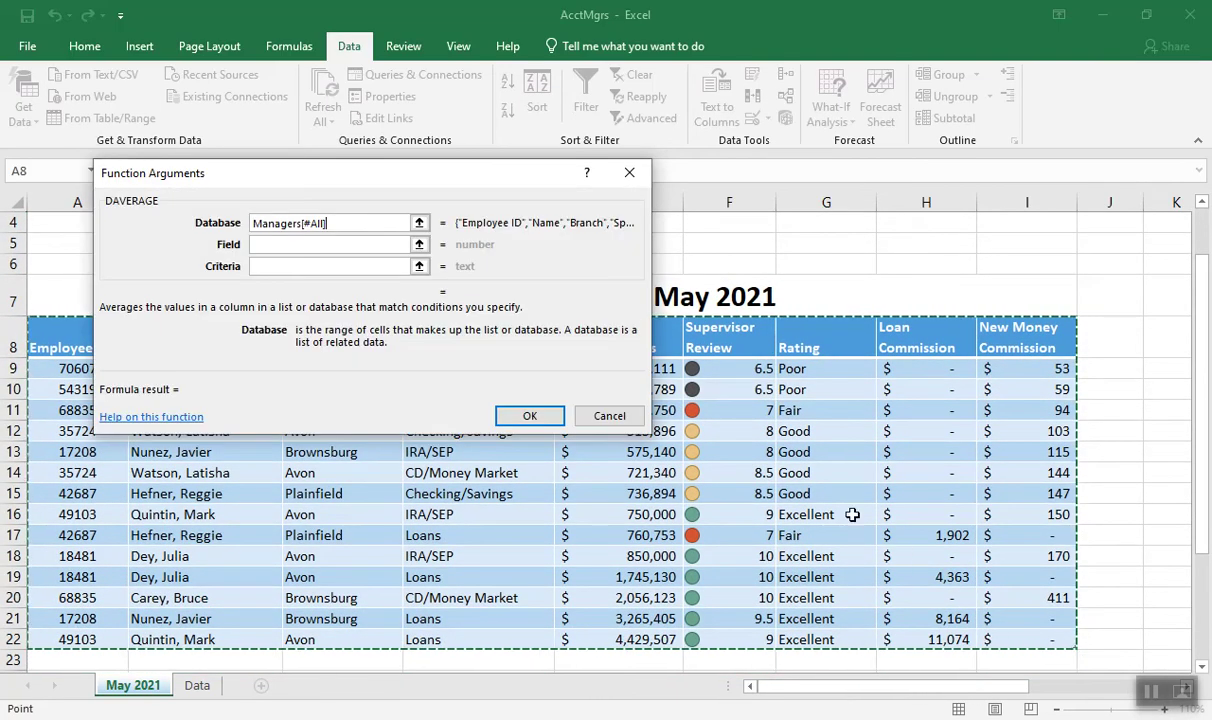
Set the DAVERAGE field to the Supervisor Review heading in F8 and the criteria to P11:P12, completing the Brownsburg formula in Q3
click(312, 245)
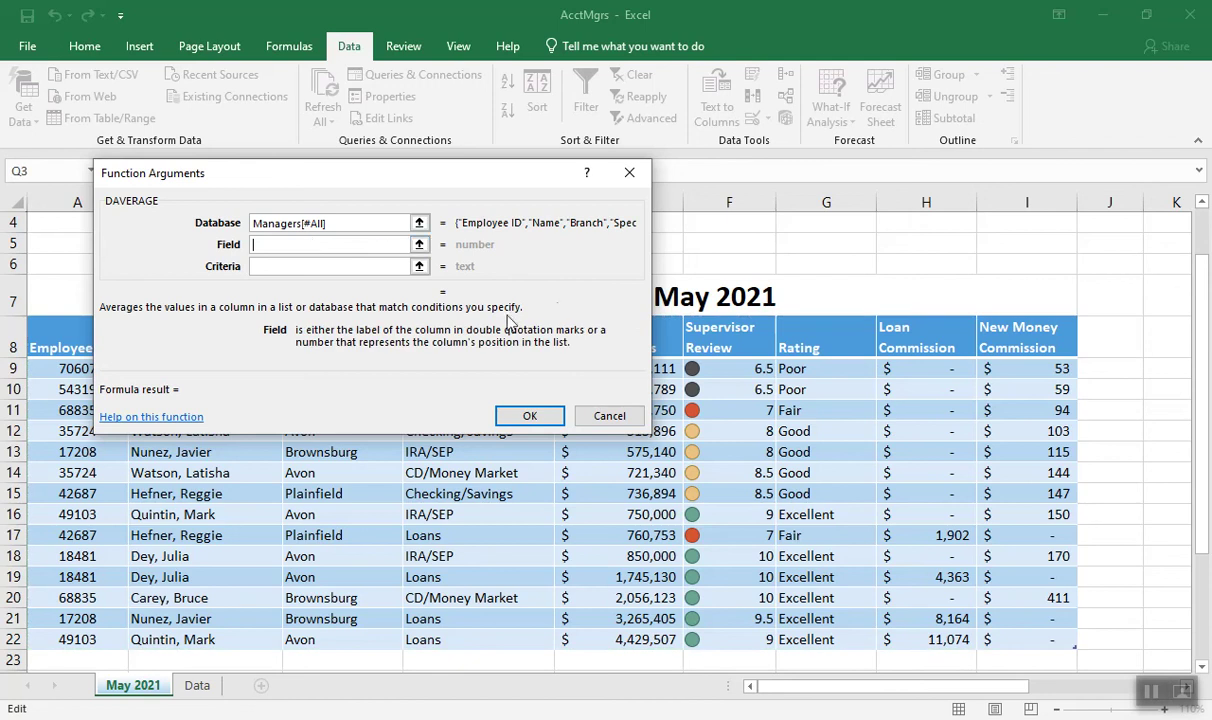
click(709, 340)
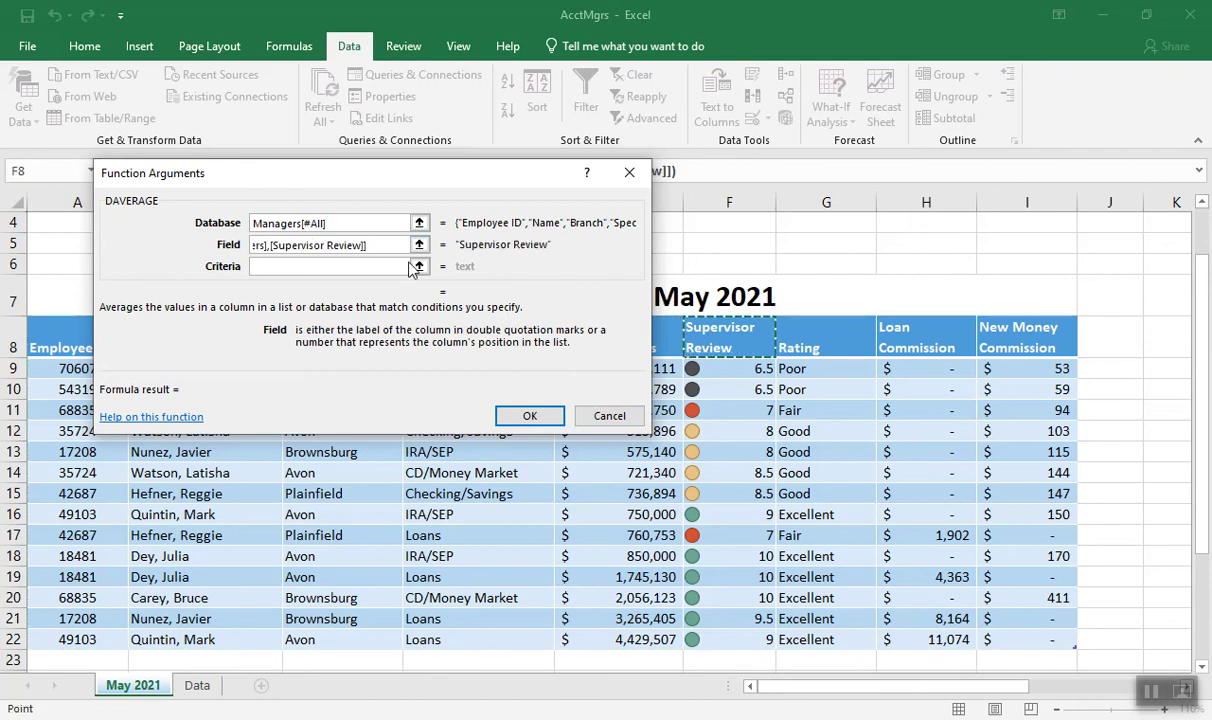
click(347, 265)
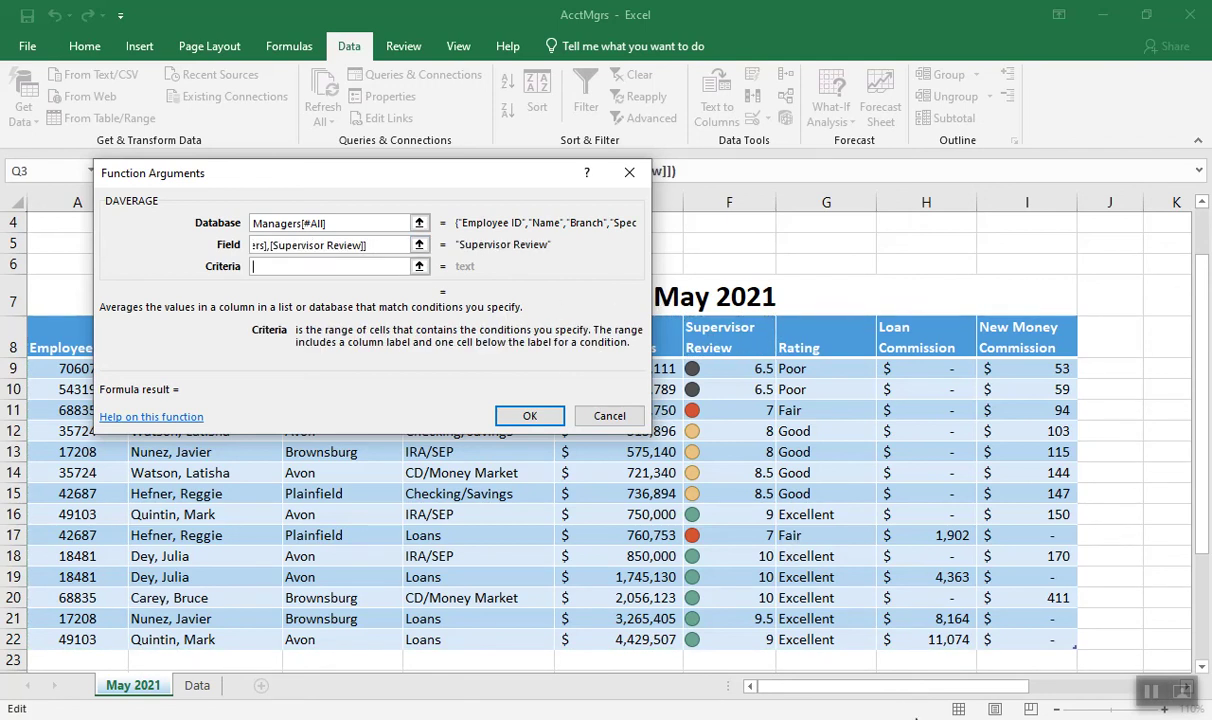
drag(955, 688, 1040, 560)
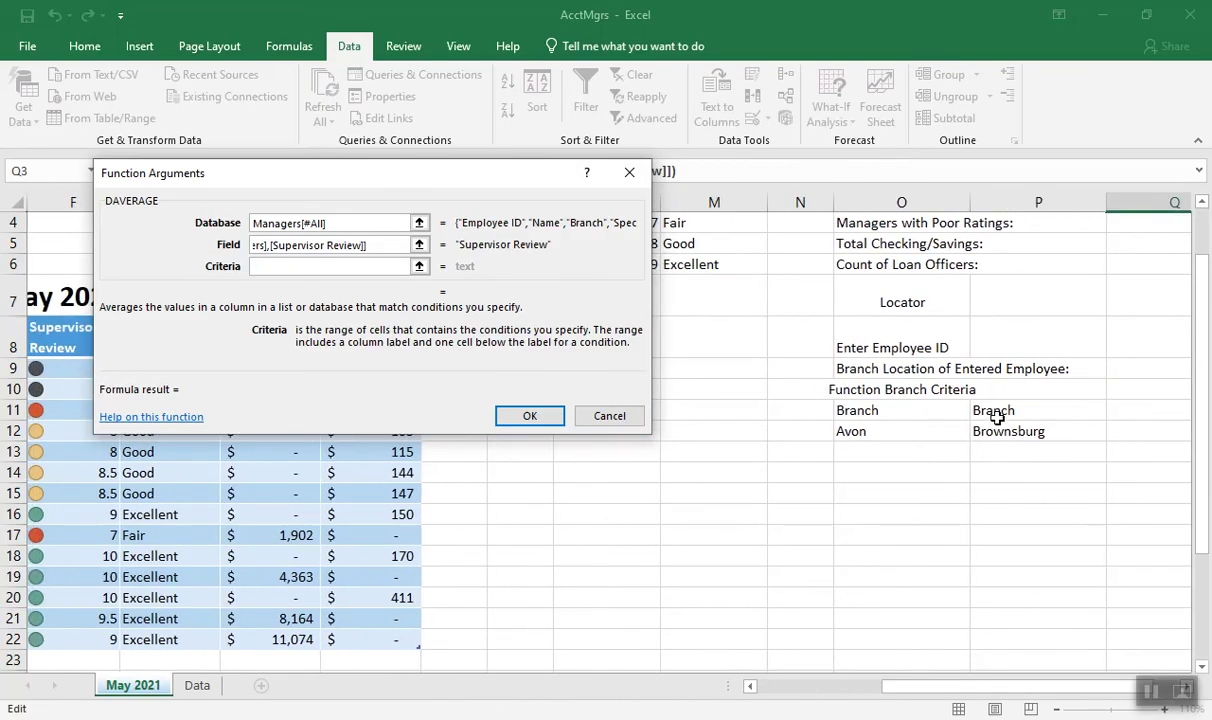
drag(995, 411, 1000, 432)
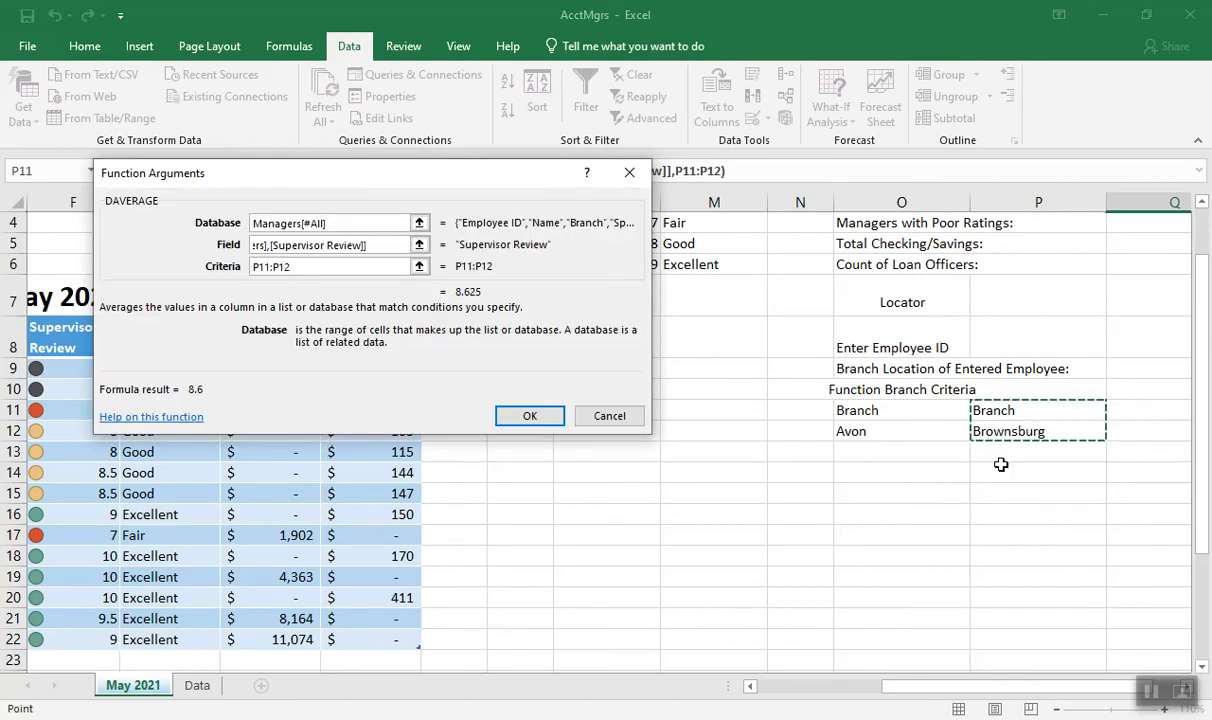
click(531, 412)
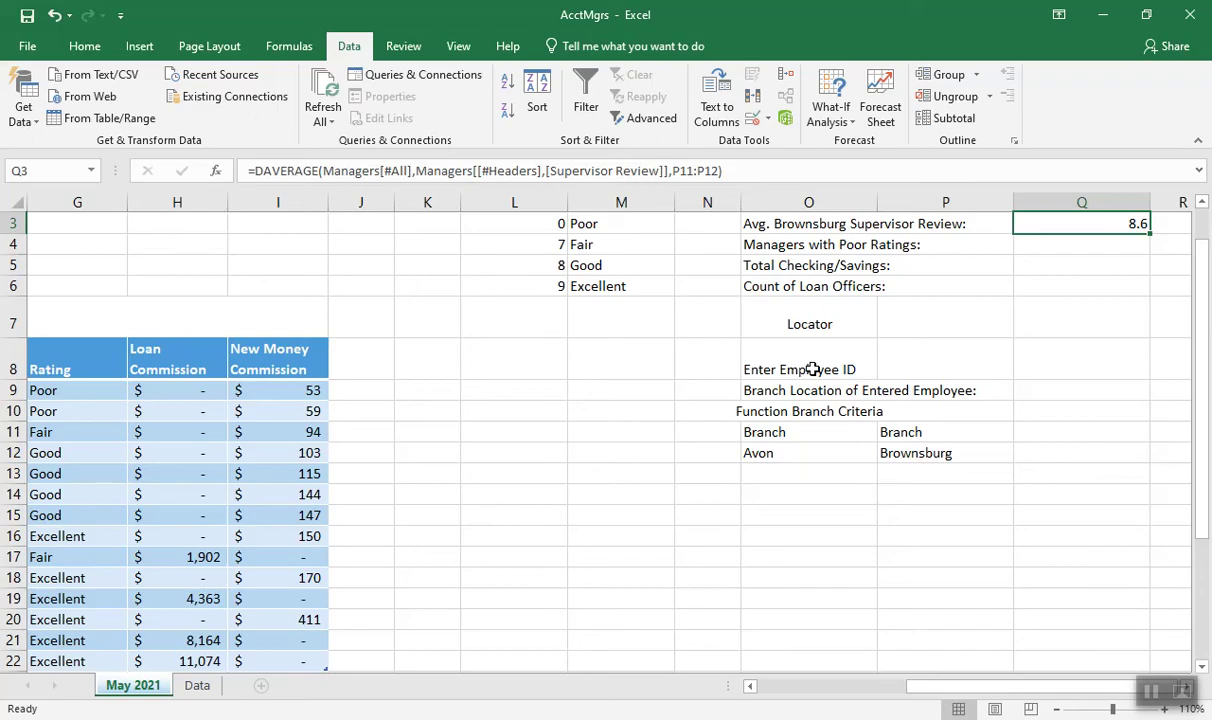
Start inserting a function in Q4 for Managers with Poor Ratings and search the function list for count
drag(1200, 272, 1200, 253)
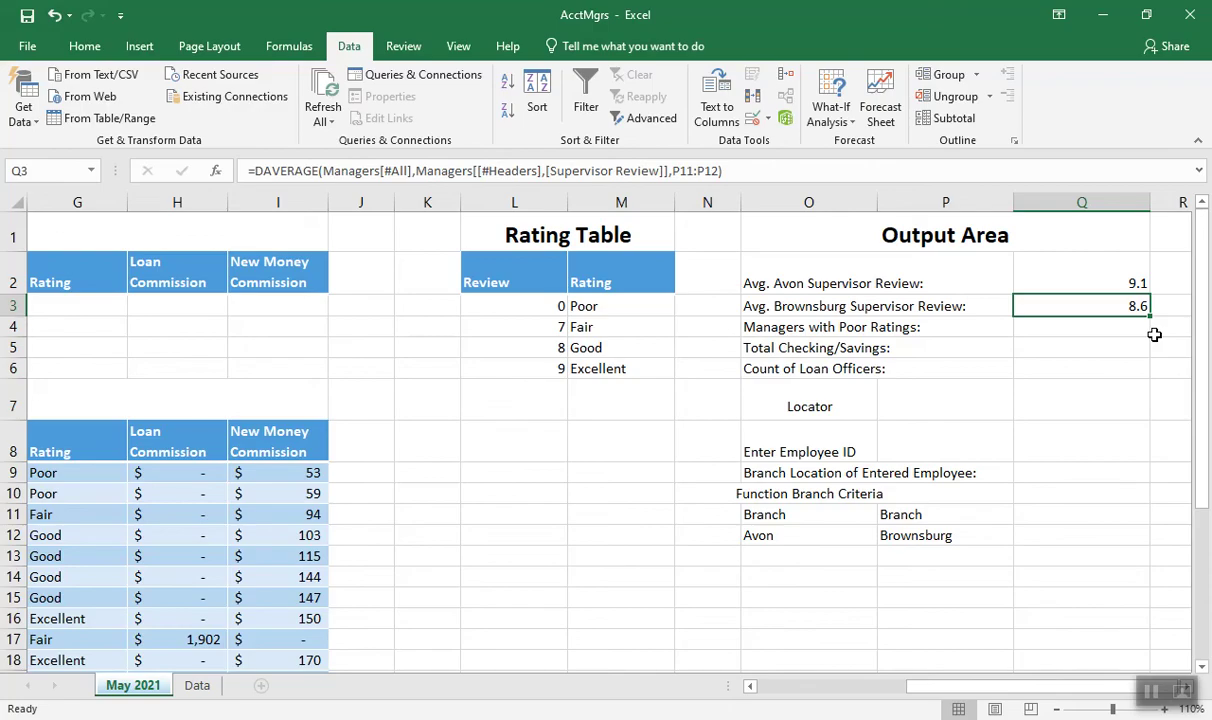
click(1100, 330)
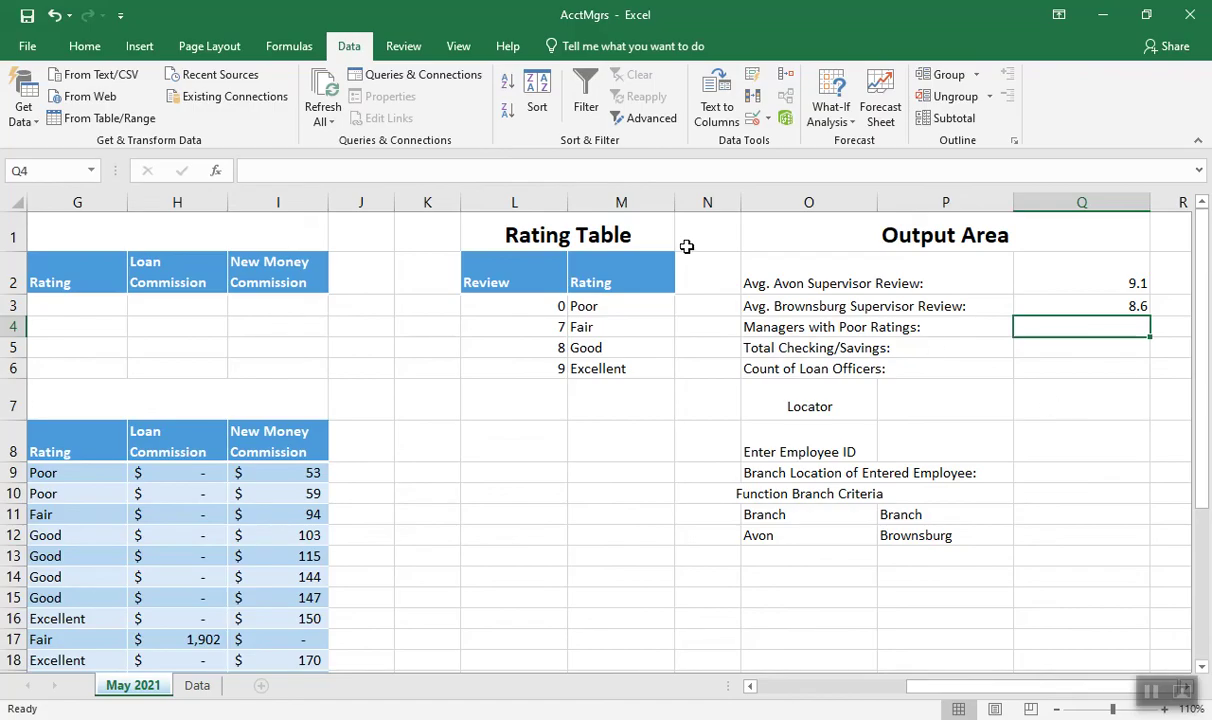
click(218, 173)
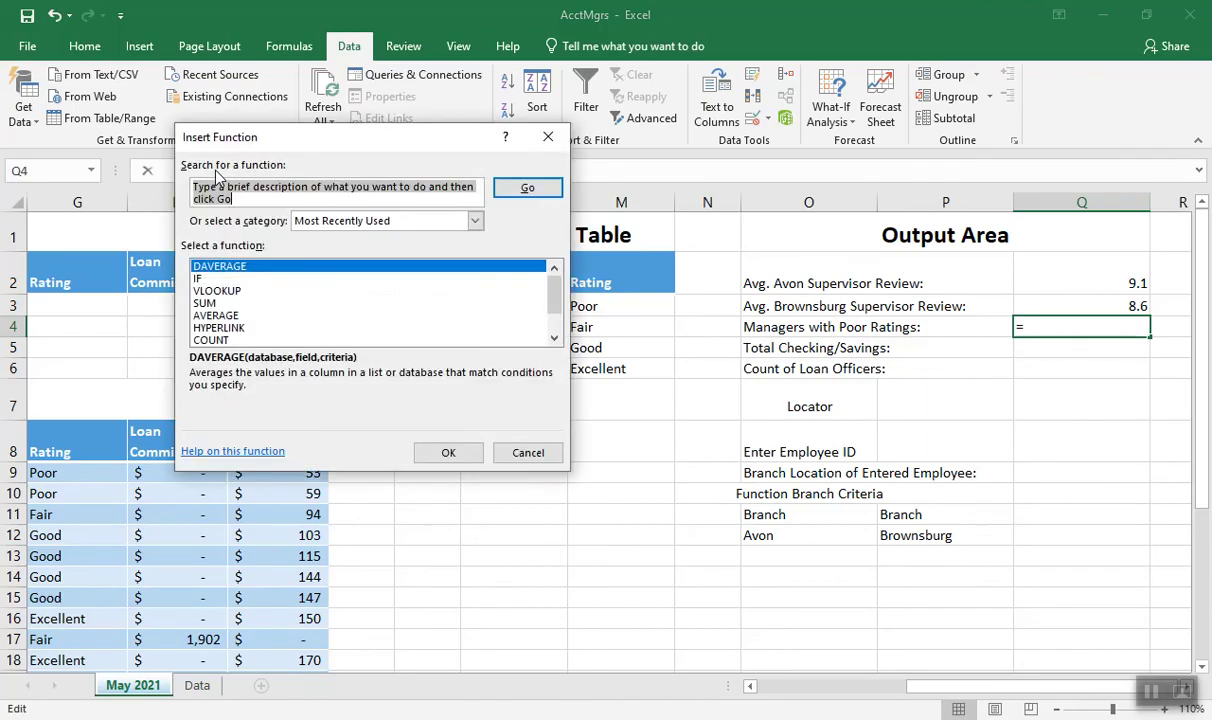
text(count)
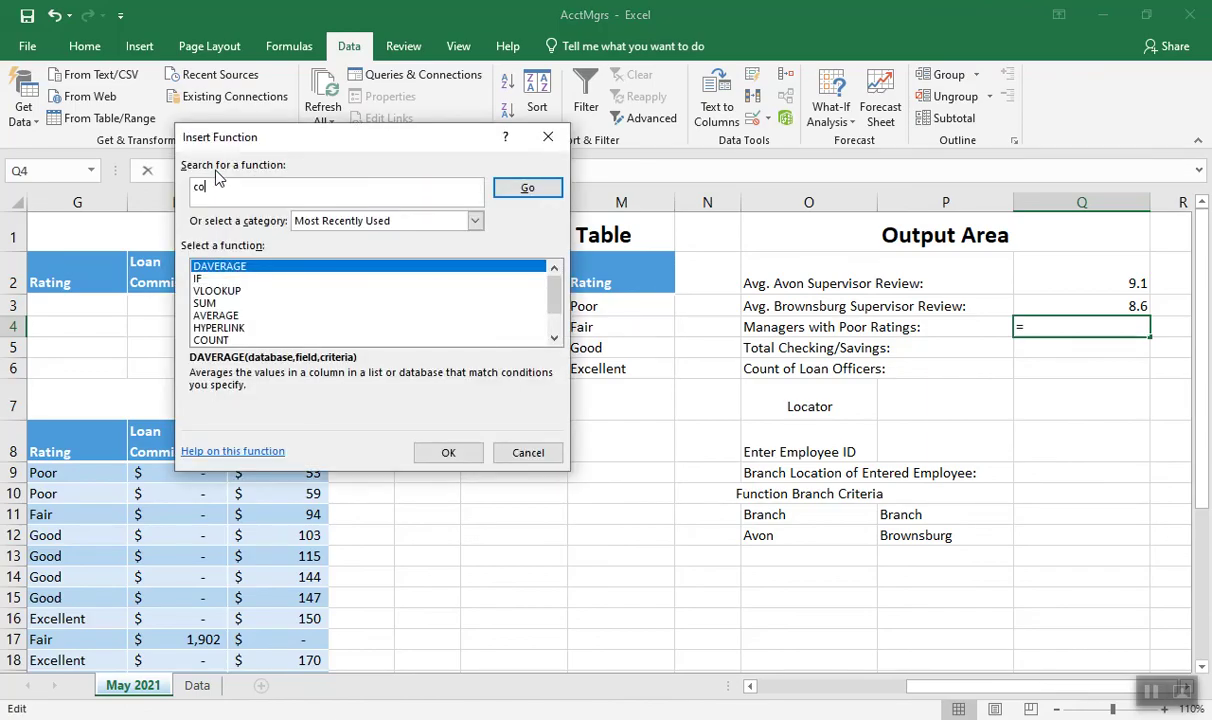
click(528, 193)
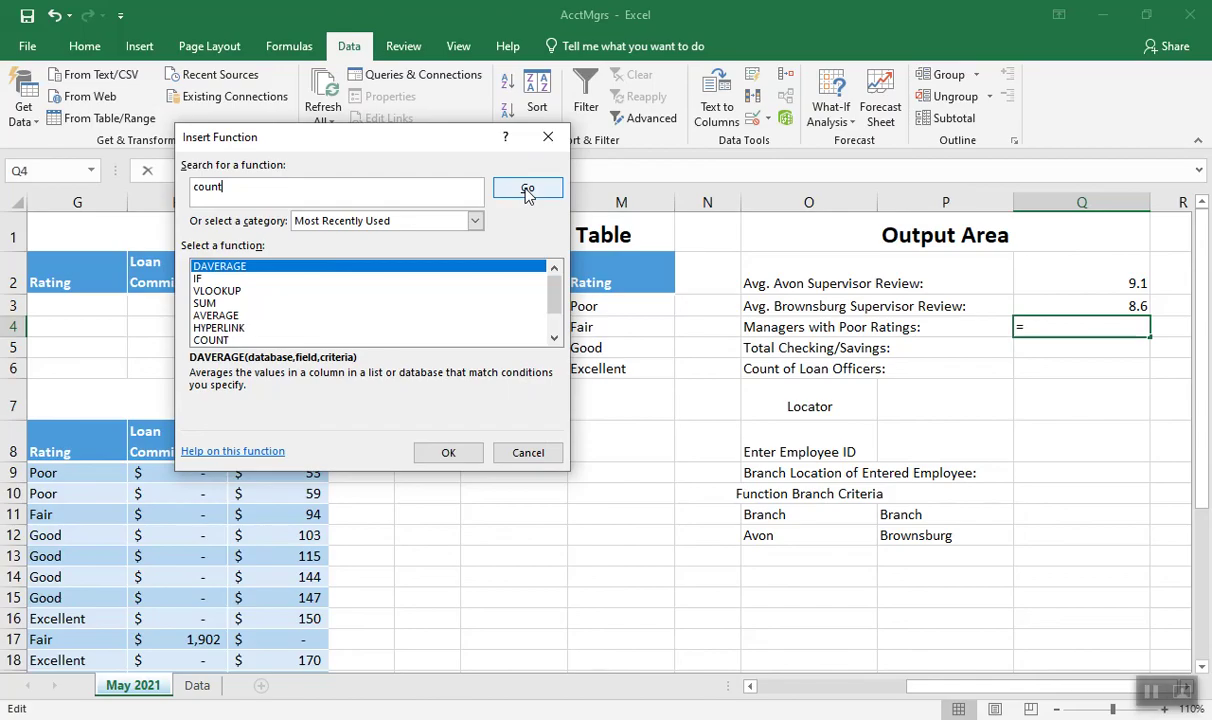
click(528, 191)
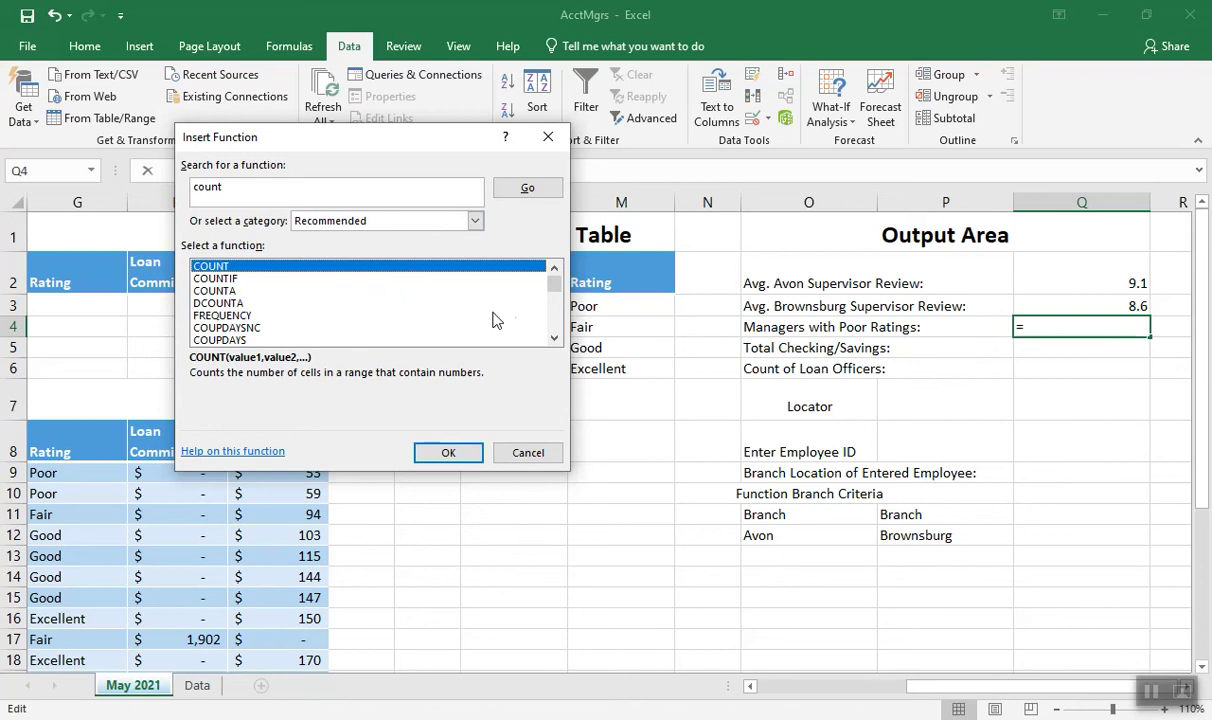
Look through the suggested counting functions for a database version of COUNT
click(554, 339)
click(554, 339)
click(554, 339)
click(554, 339)
click(554, 339)
click(554, 339)
click(556, 320)
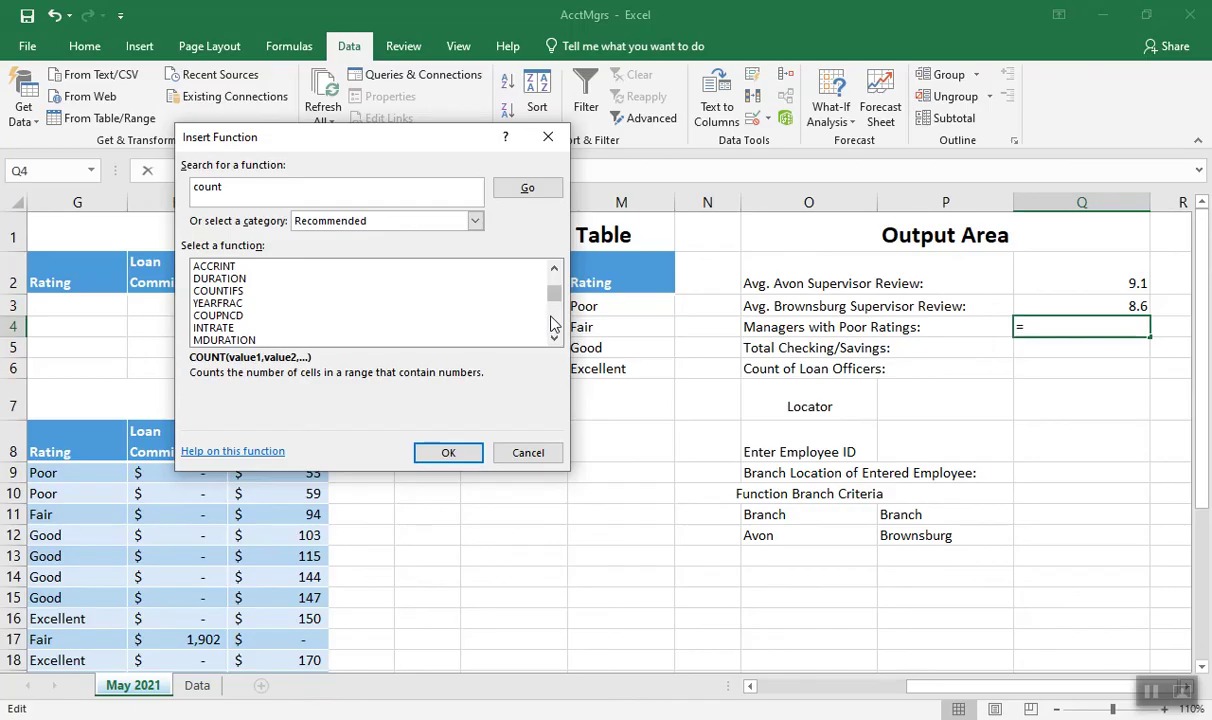
click(556, 322)
mouse_move(553, 300)
mouse_down()
mouse_move(553, 284)
mouse_move(553, 322)
mouse_move(554, 275)
mouse_up()
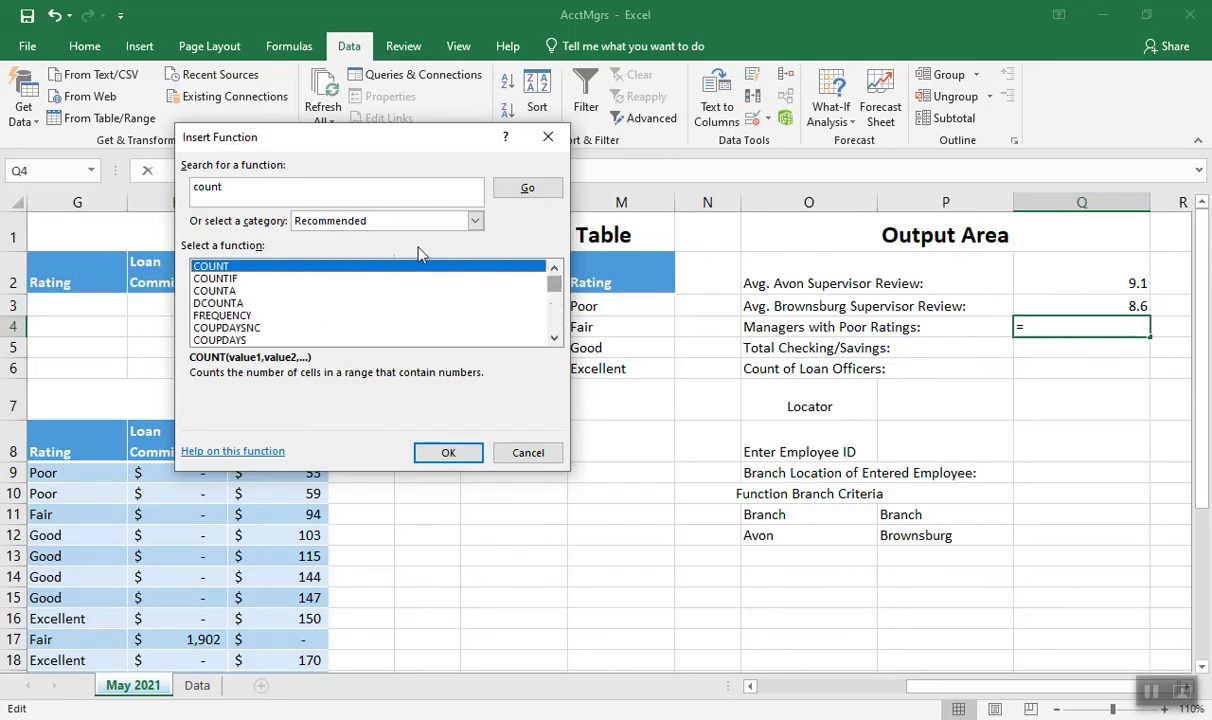
Search the function list for dcount and insert the DCOUNT function in Q4
click(195, 187)
text(c)
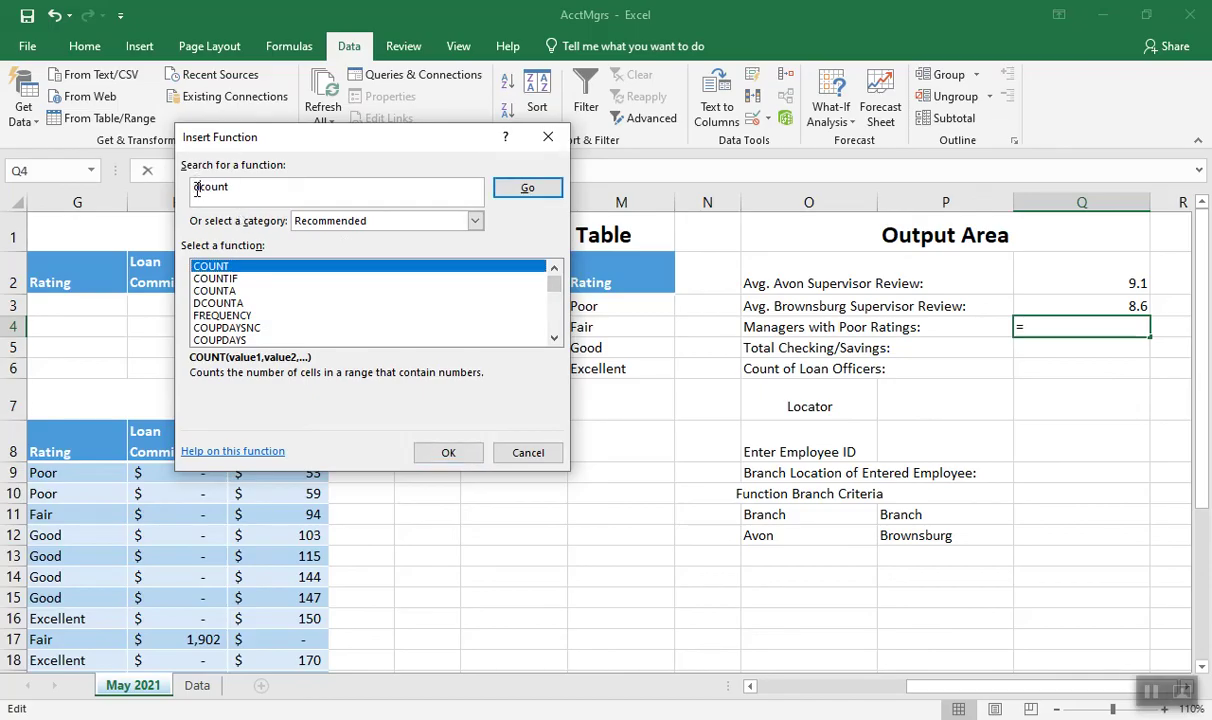
click(520, 186)
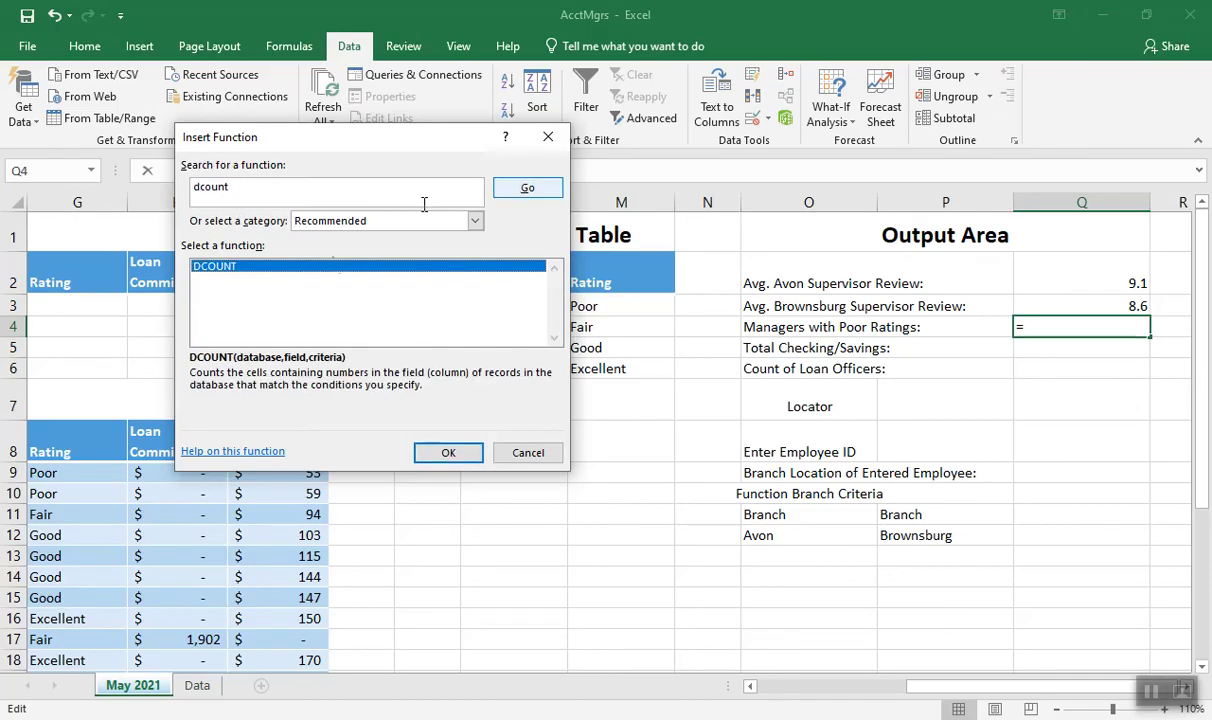
click(447, 454)
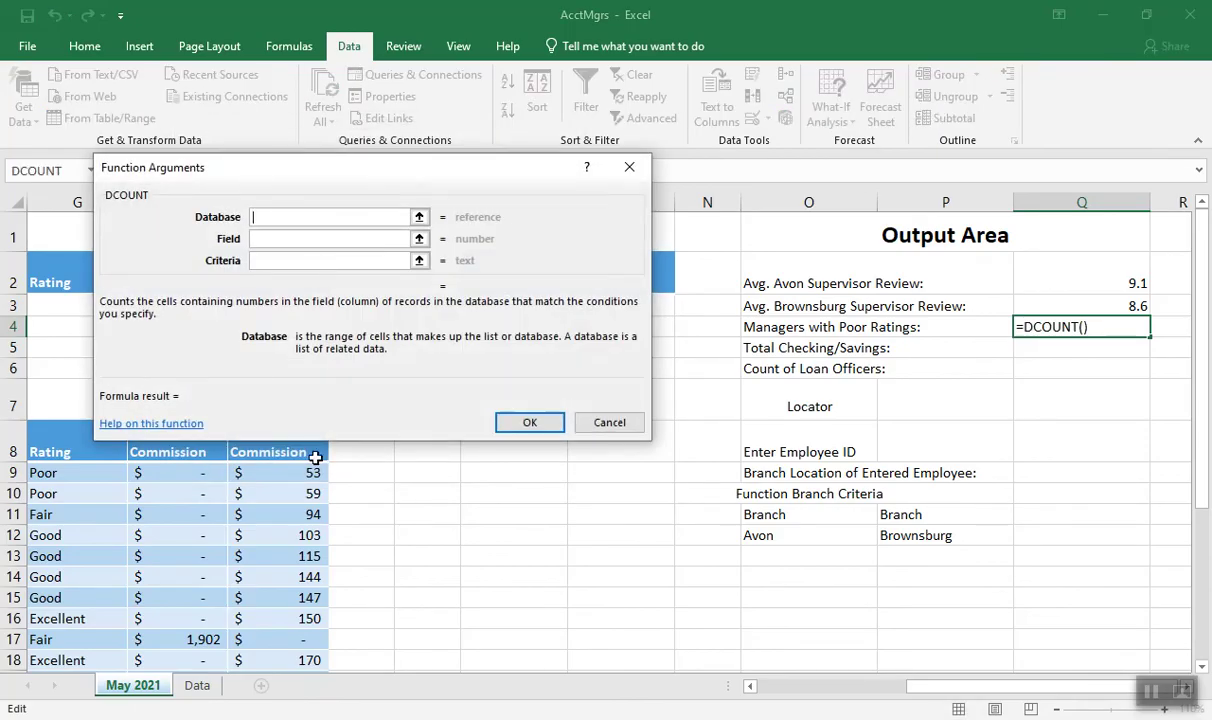
Set the DCOUNT database to the entire Managers table, A8:I22, and its field to the Supervisor Review heading in F8
click(766, 690)
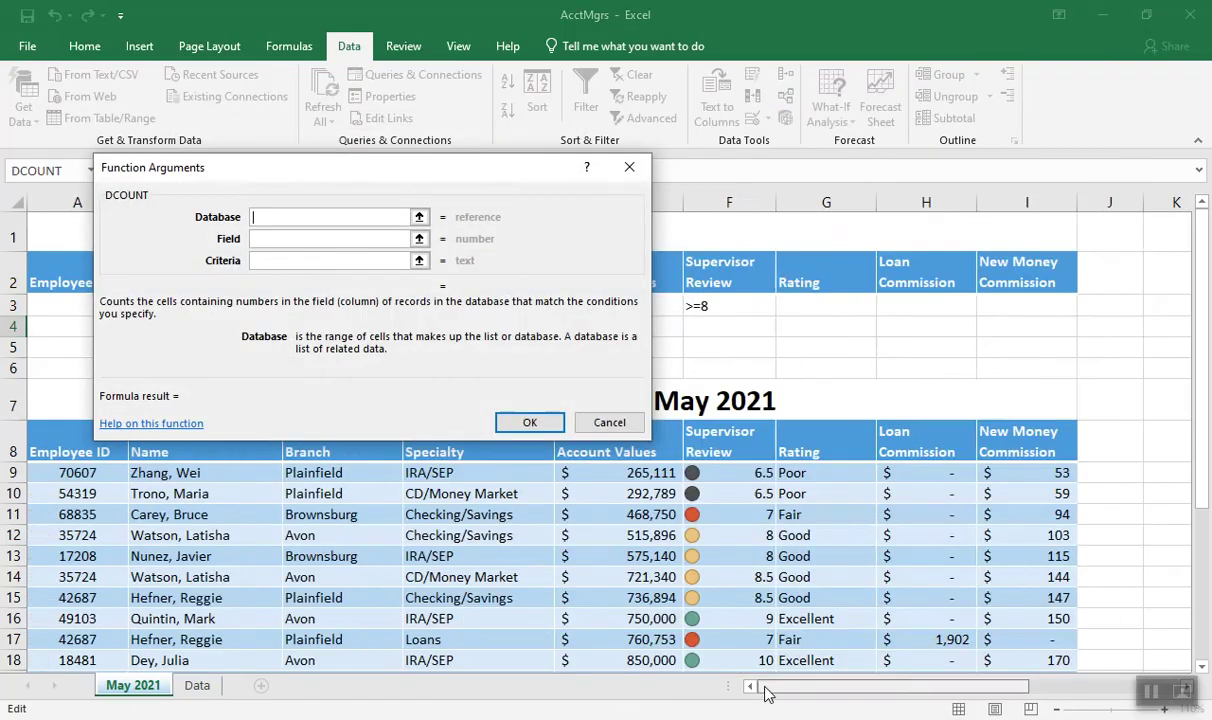
drag(72, 448, 1009, 640)
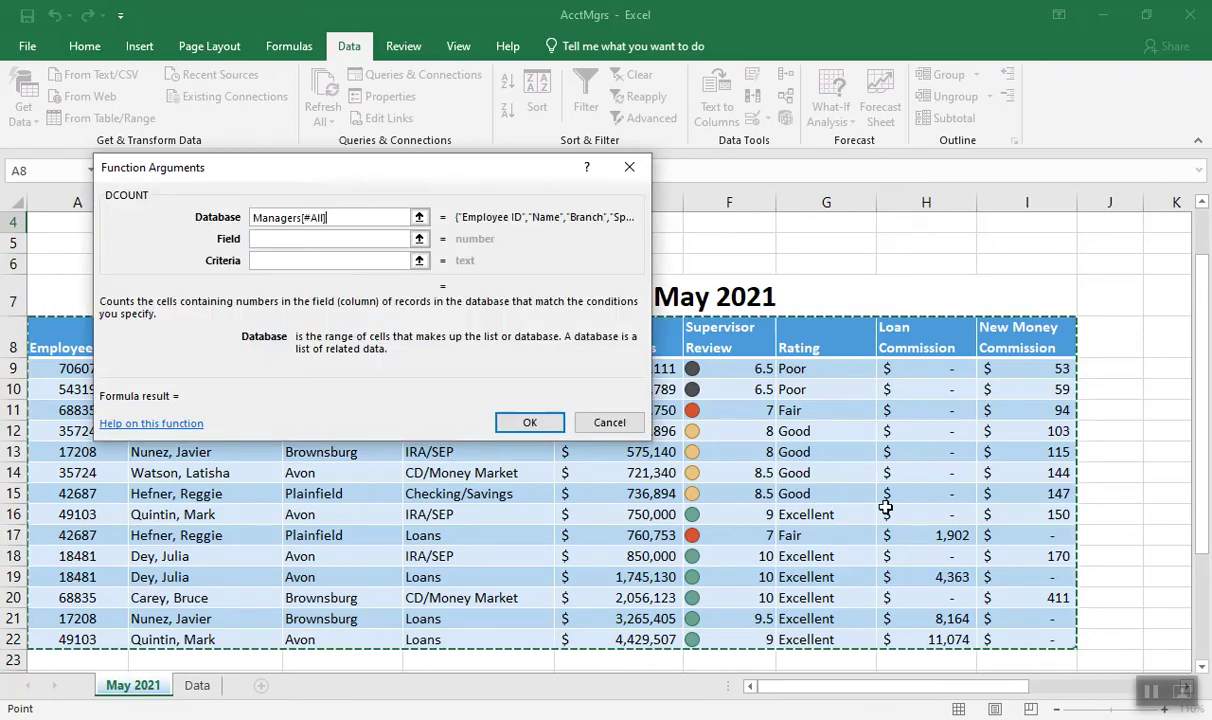
click(716, 341)
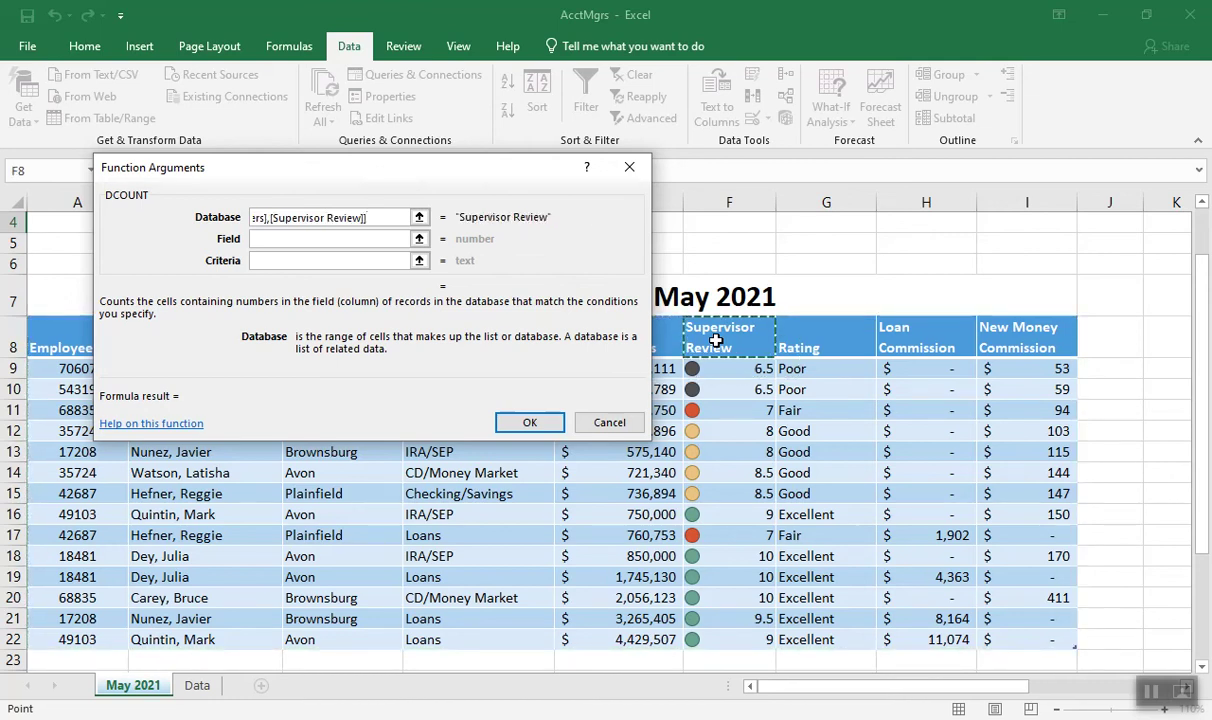
drag(366, 217, 163, 214)
drag(68, 340, 1052, 644)
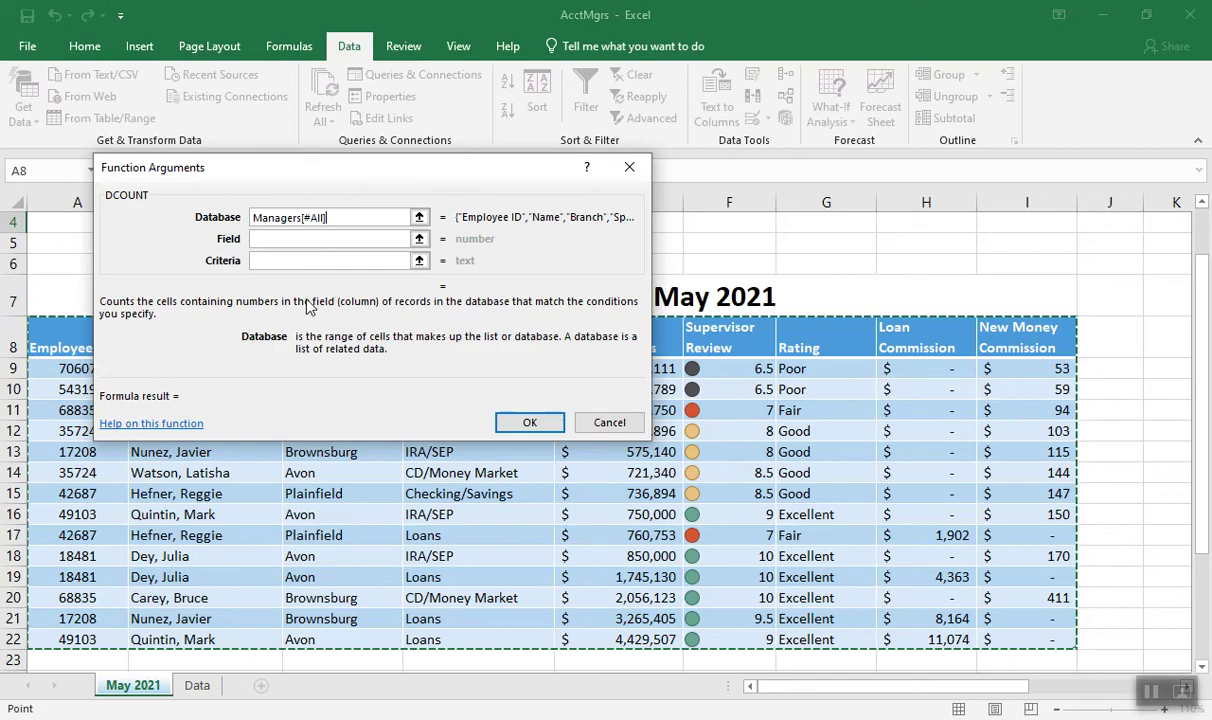
click(270, 241)
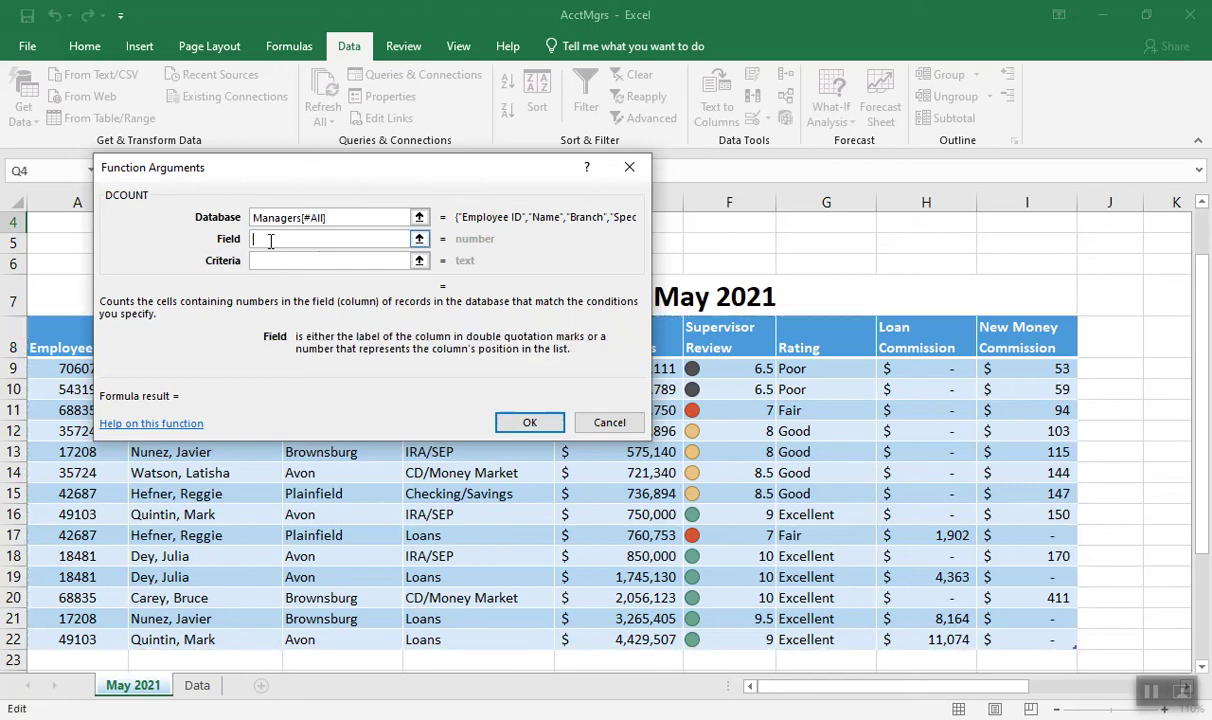
click(724, 349)
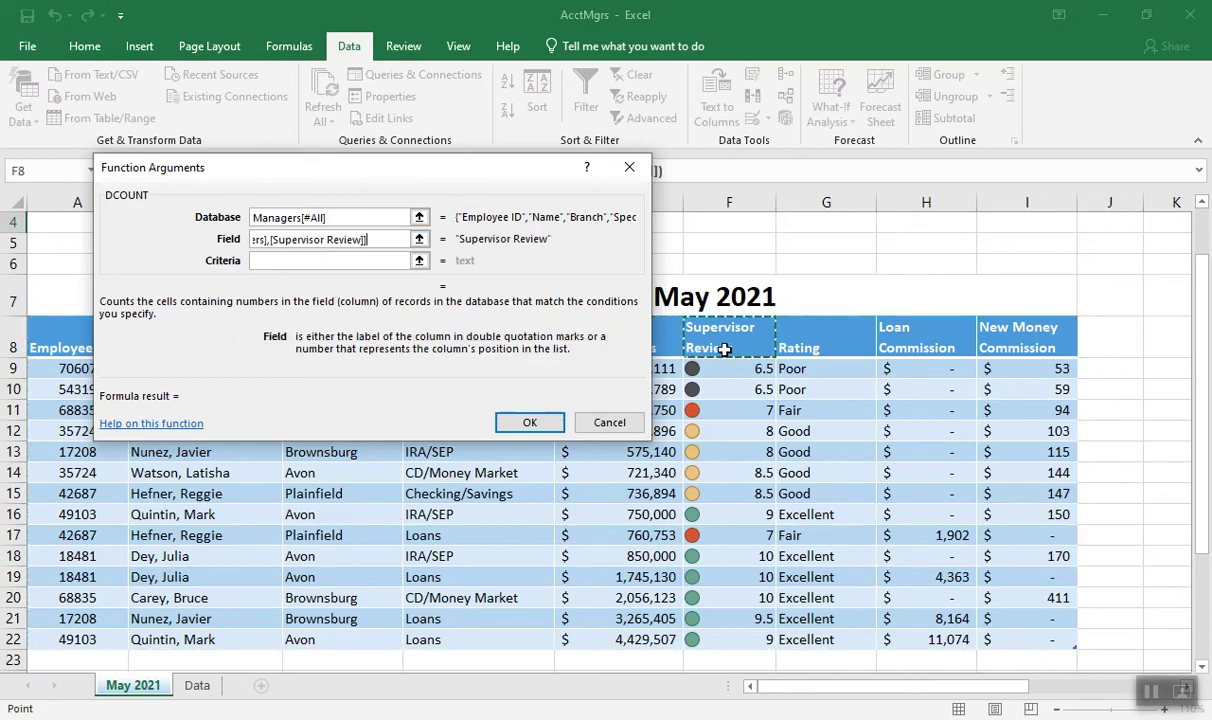
Set the DCOUNT criteria to the Rating heading and Poor cell, M2:M3, and complete the formula in Q4
drag(978, 686, 1120, 688)
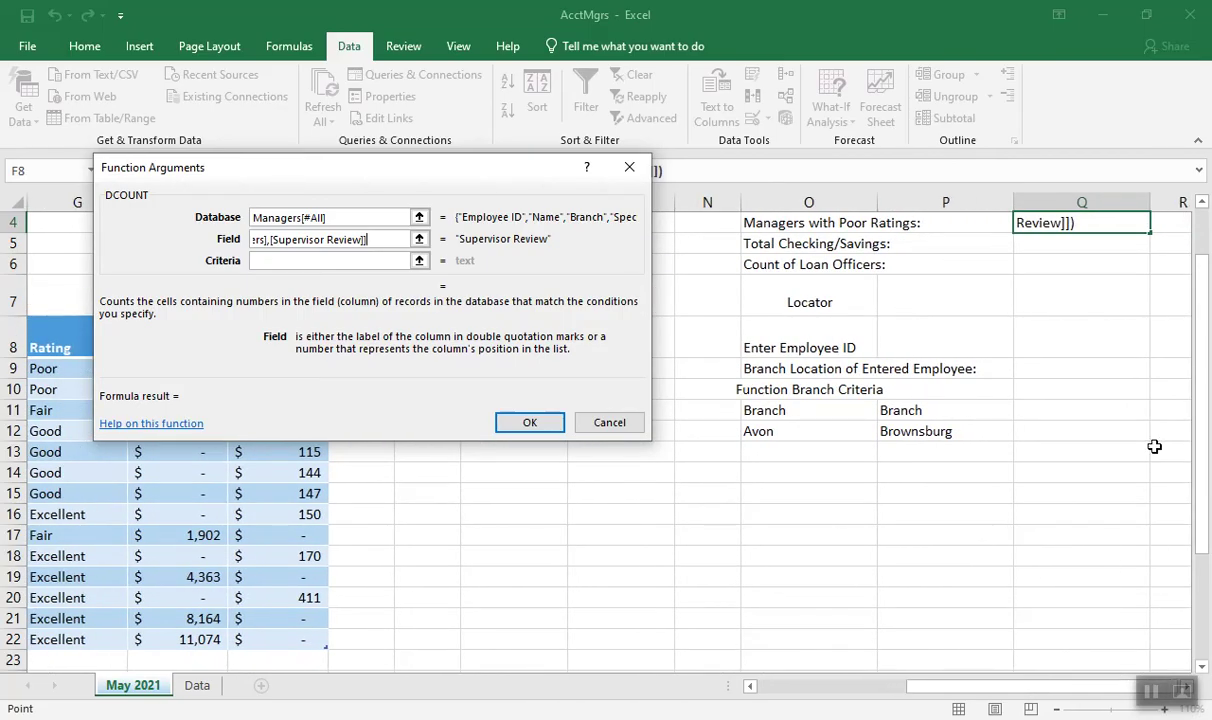
drag(1203, 411, 1200, 344)
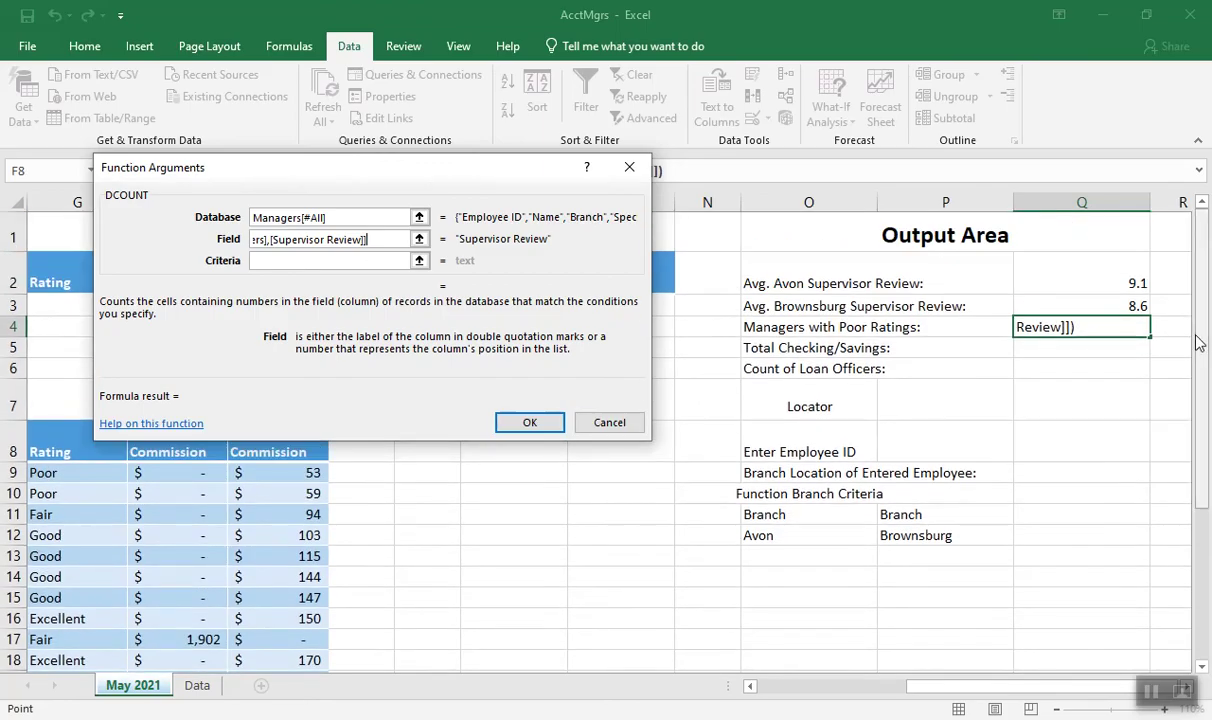
drag(475, 172, 524, 244)
drag(566, 286, 667, 436)
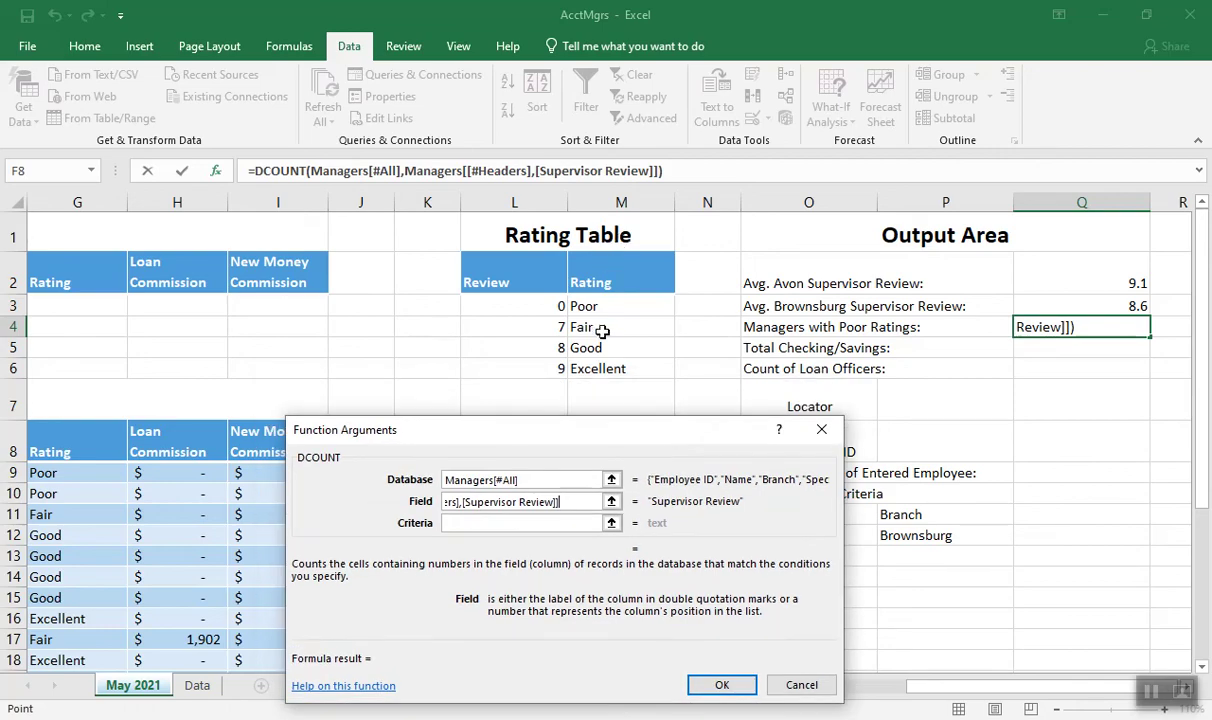
click(454, 523)
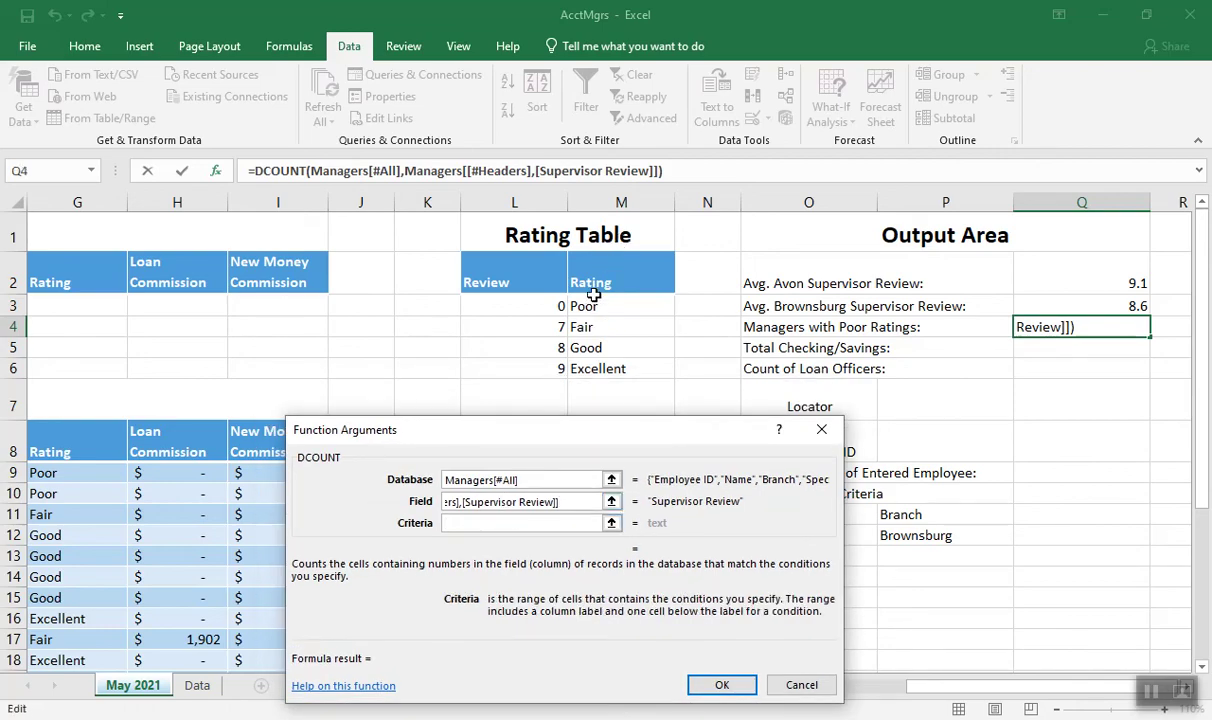
drag(599, 282, 612, 307)
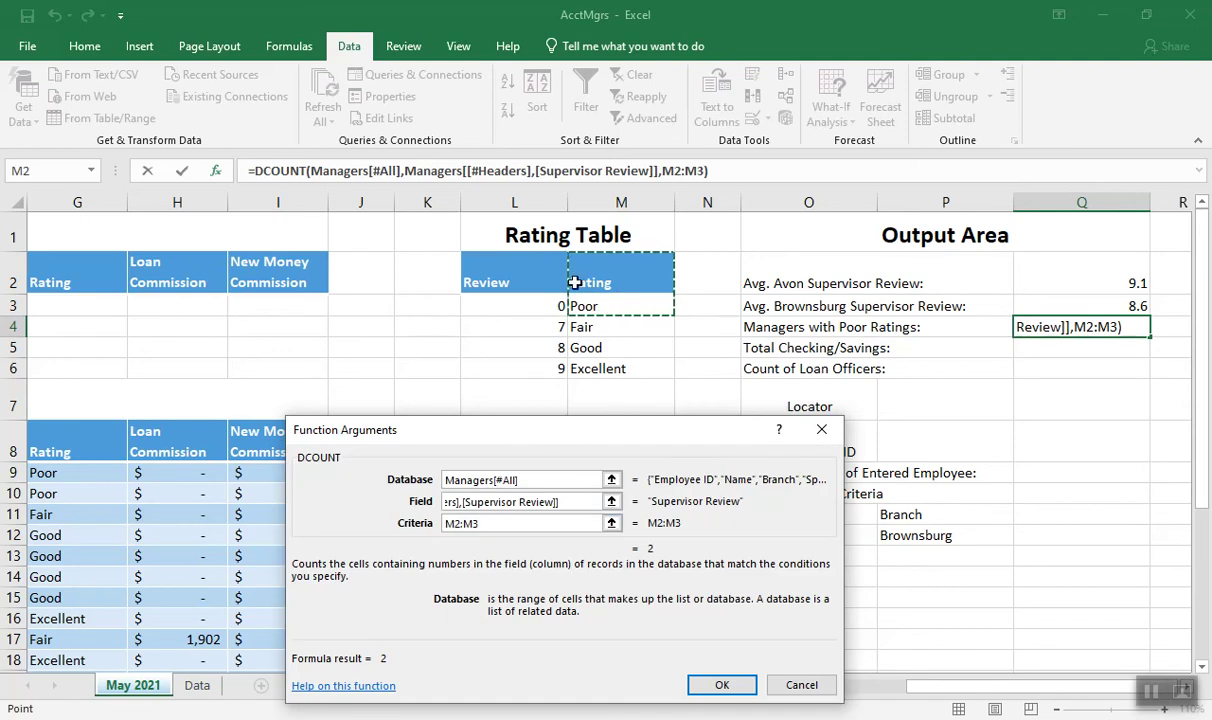
drag(490, 426, 580, 405)
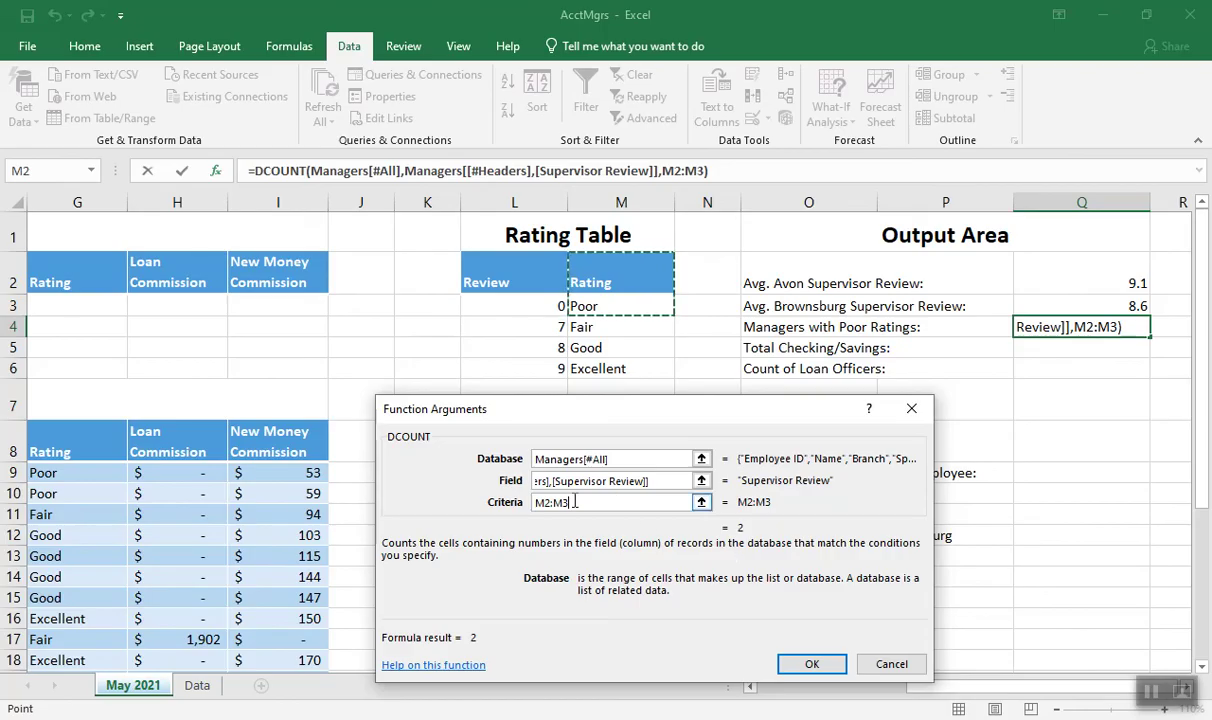
click(811, 665)
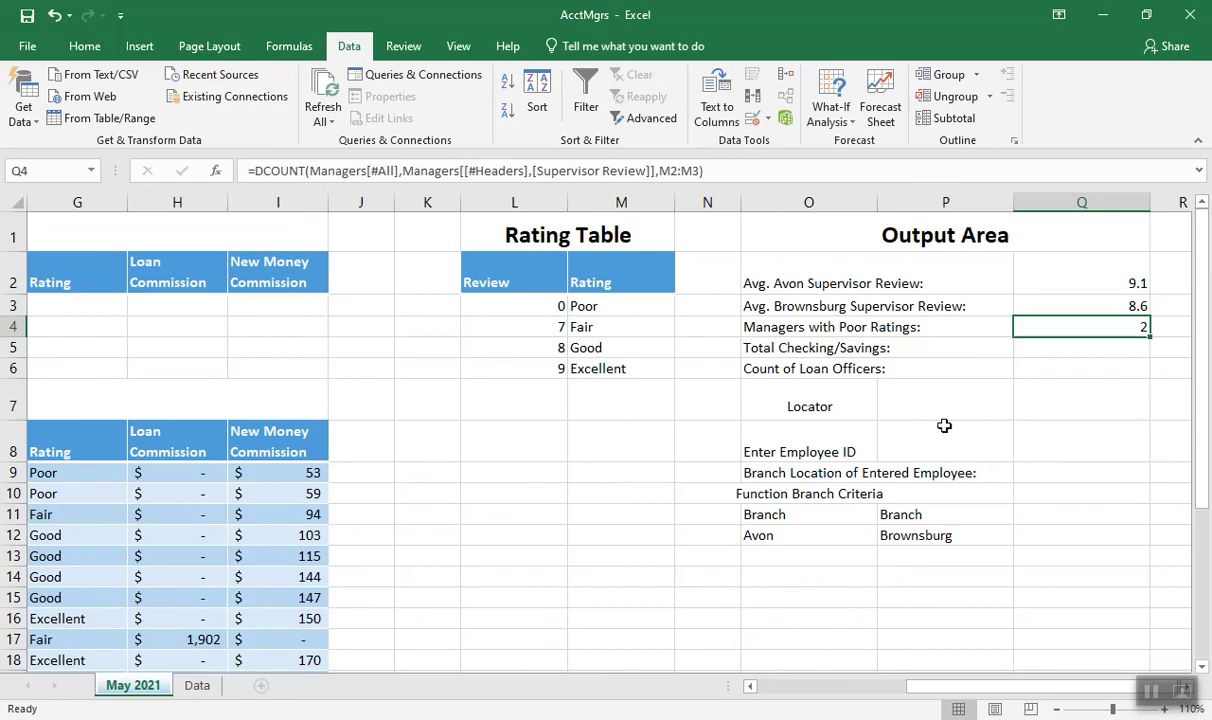
Search the function list for sum and insert the SUMIF function in Q5 for Total Checking/Savings
click(1057, 350)
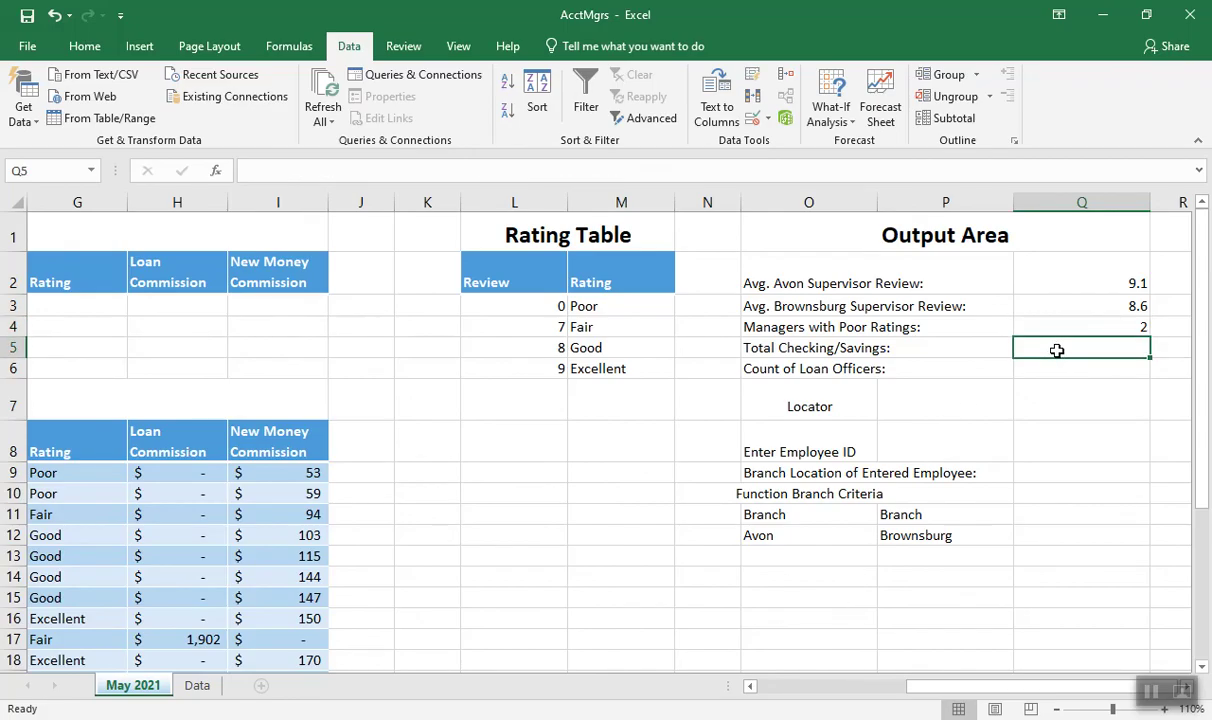
click(750, 689)
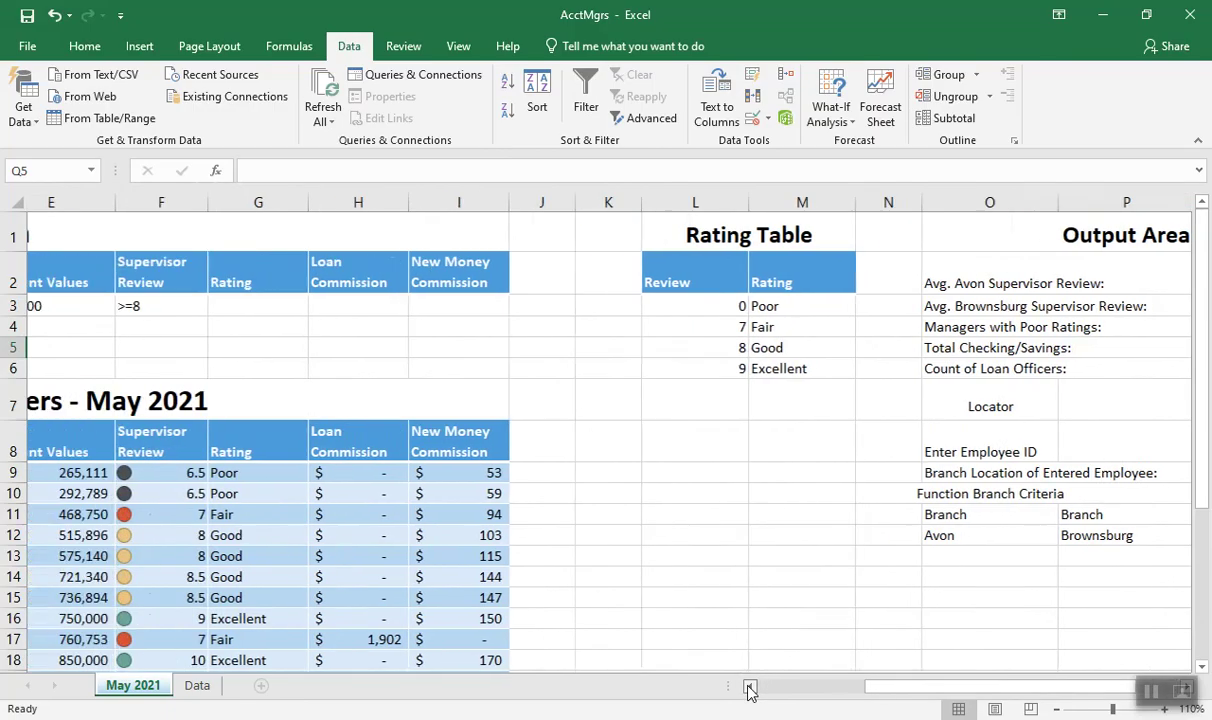
click(750, 689)
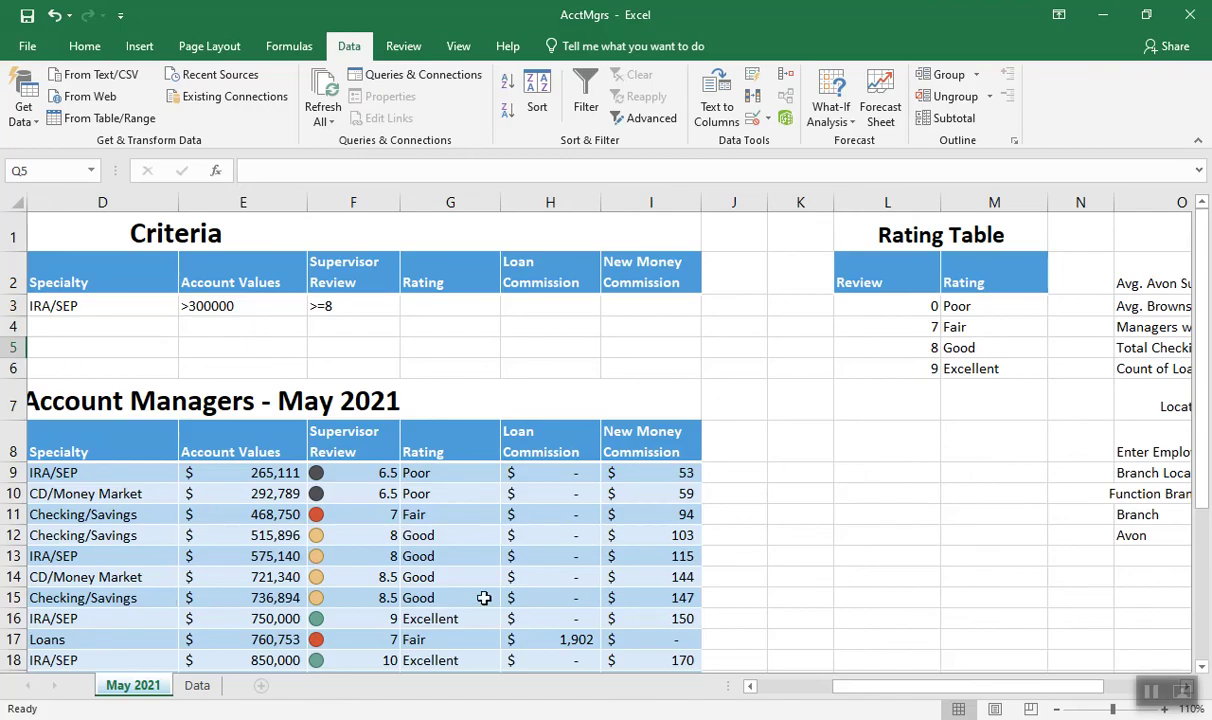
mouse_move(868, 688)
mouse_down()
mouse_move(906, 687)
mouse_move(860, 694)
mouse_up()
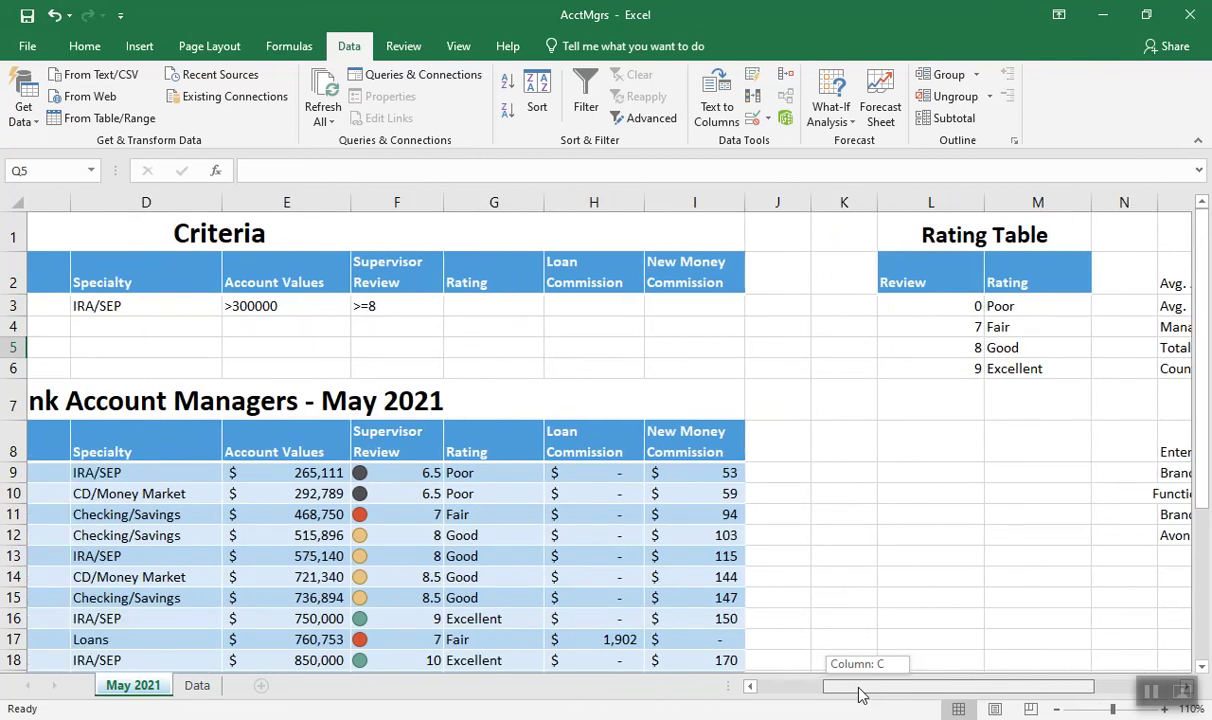
drag(860, 694, 966, 688)
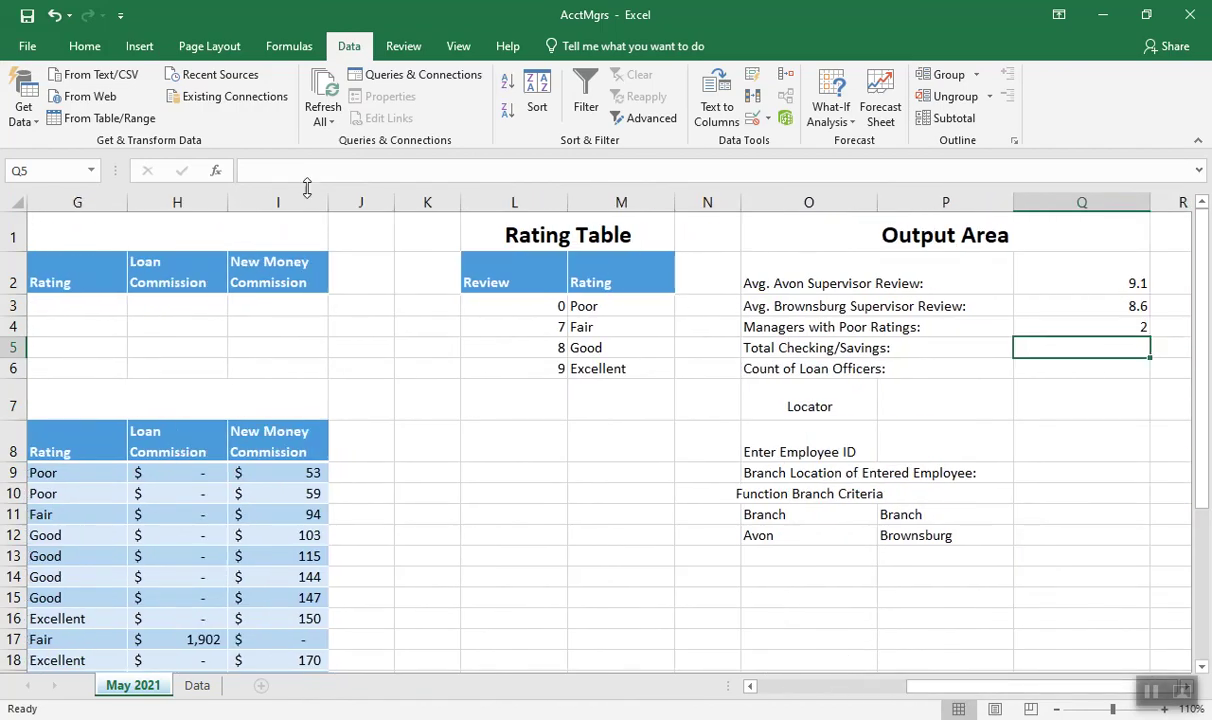
click(217, 174)
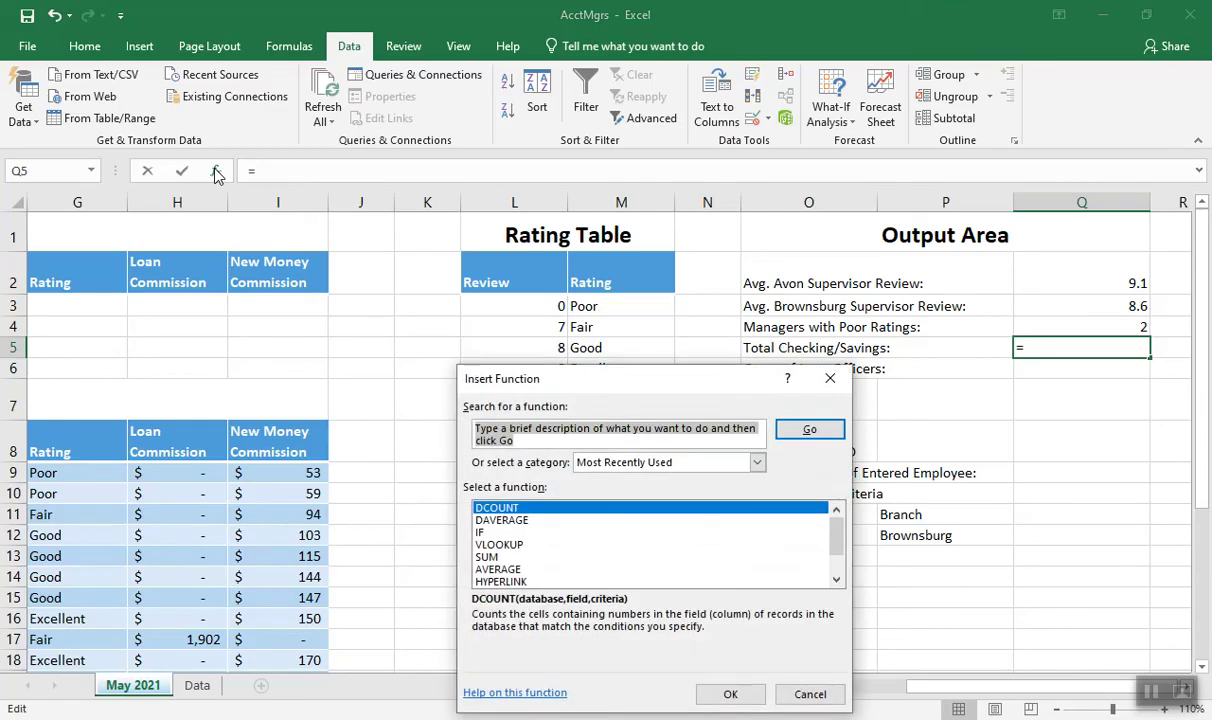
text(sum)
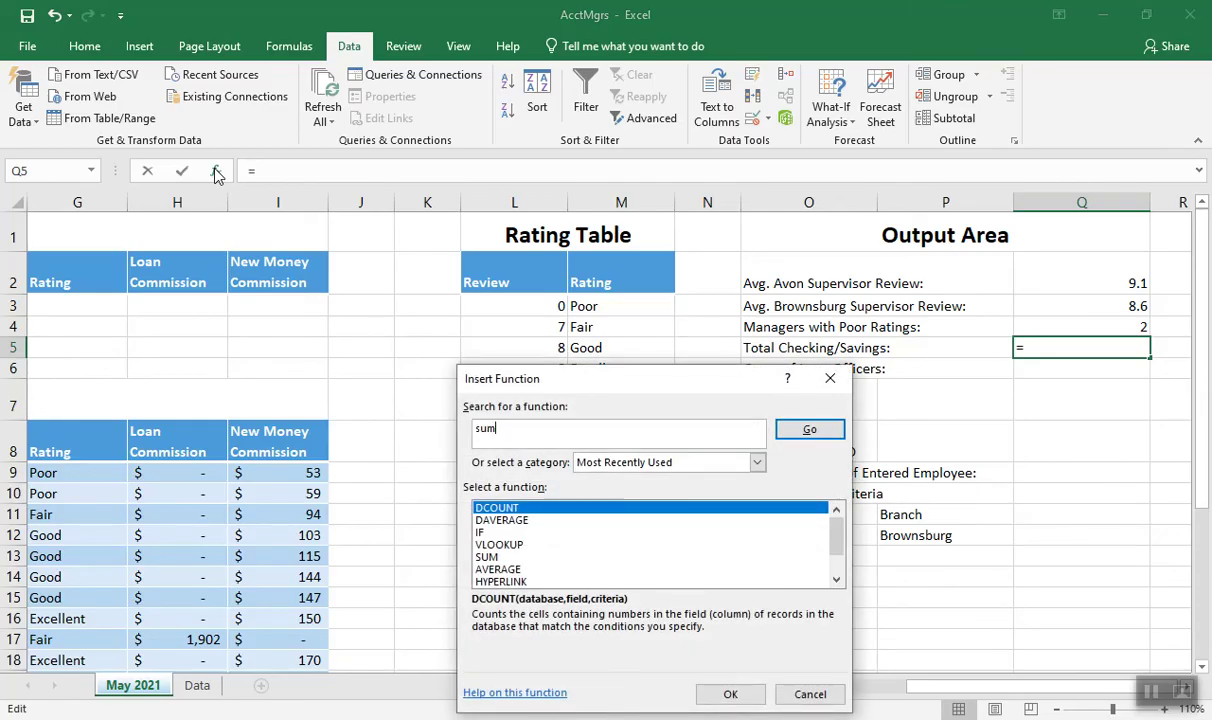
click(788, 438)
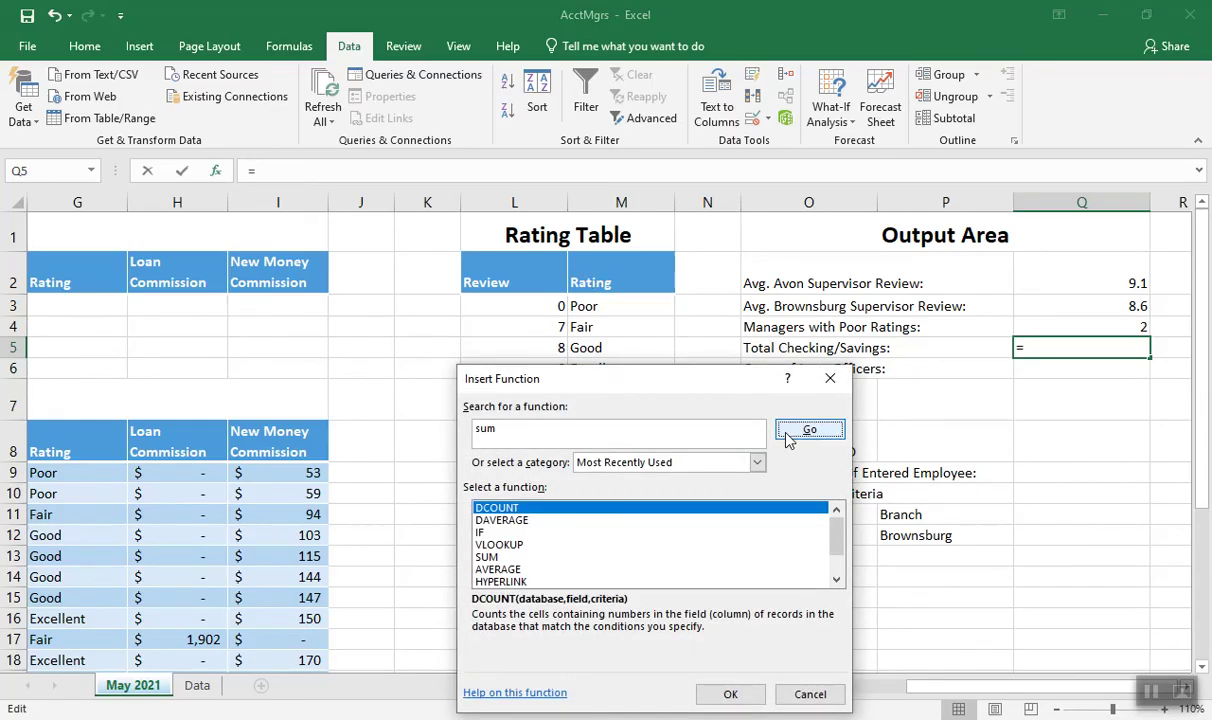
click(518, 522)
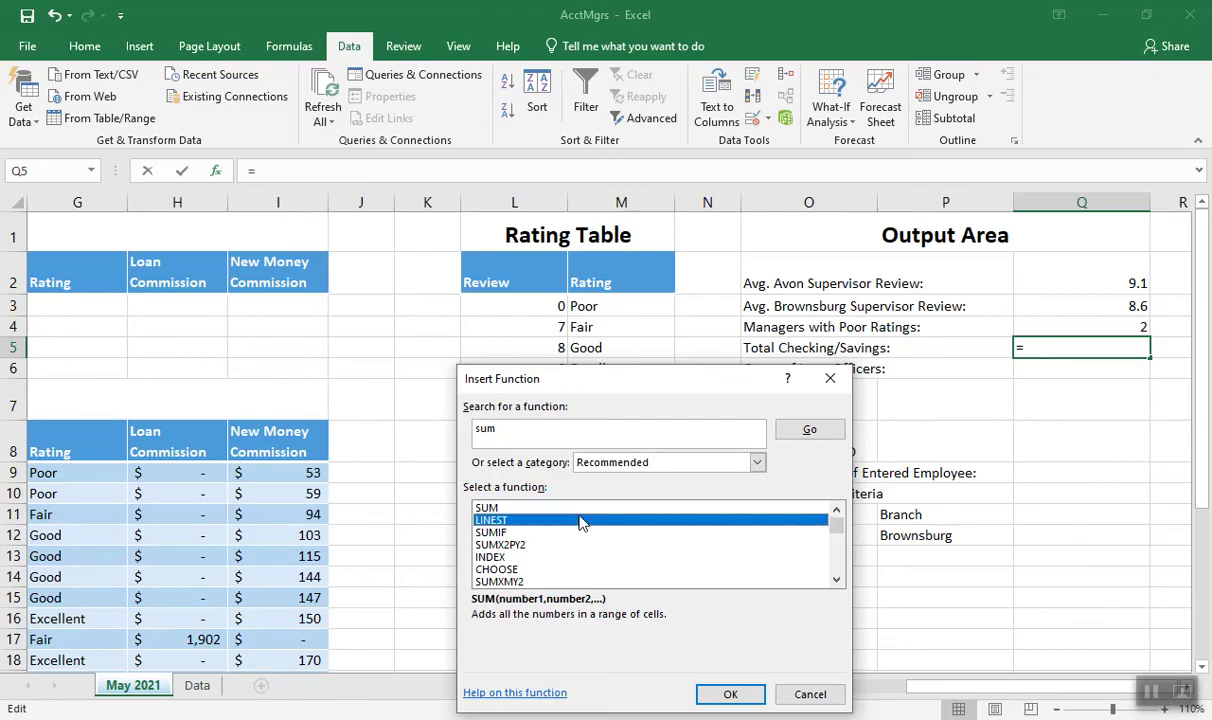
click(502, 533)
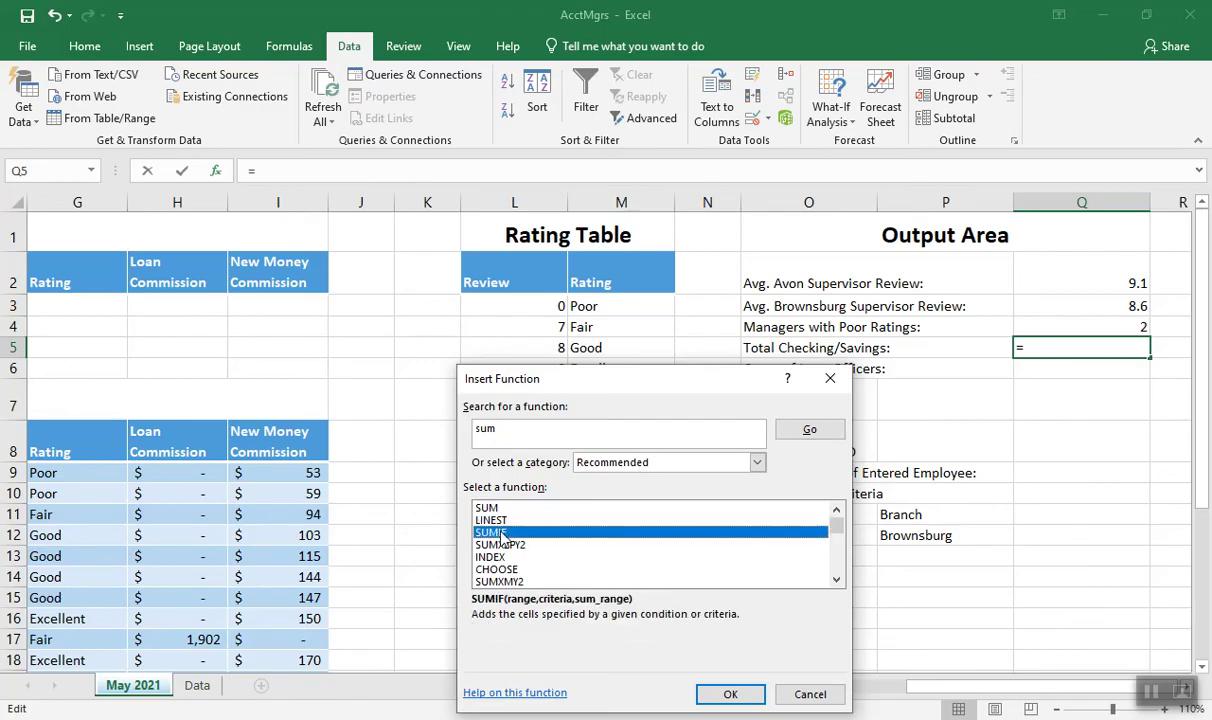
double_click(502, 533)
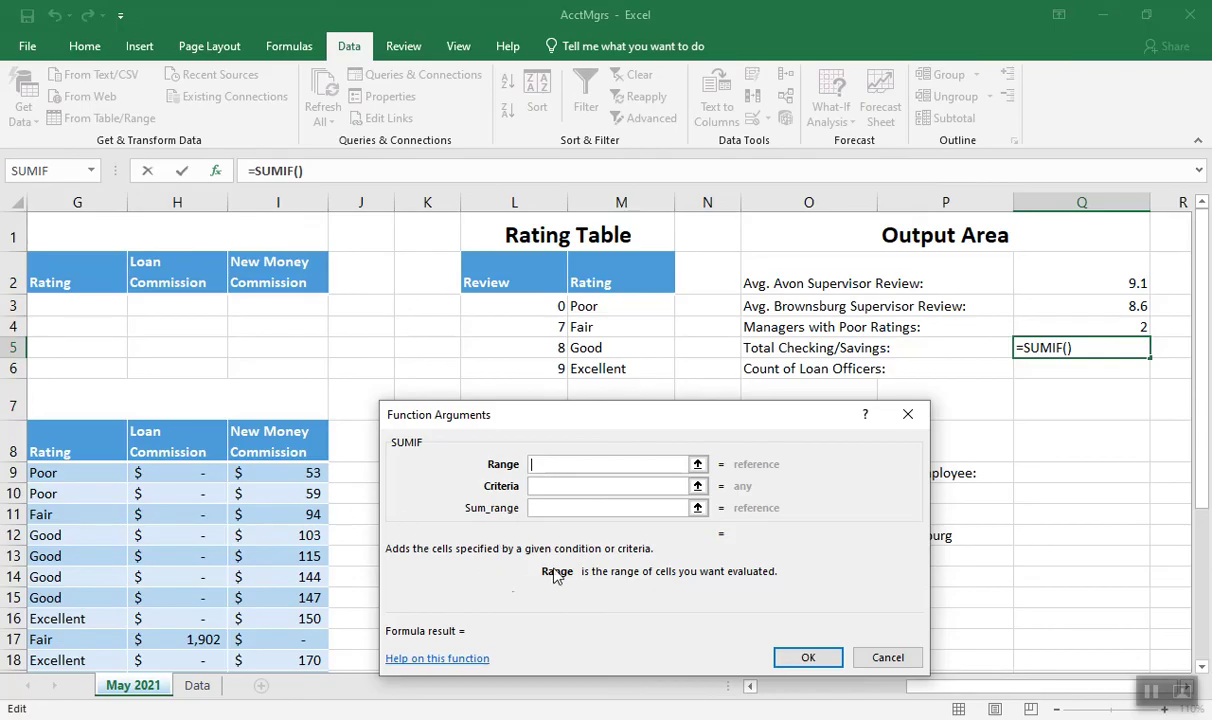
Set the SUMIF range to all data rows of the Managers table, A9:I22
drag(665, 414, 758, 148)
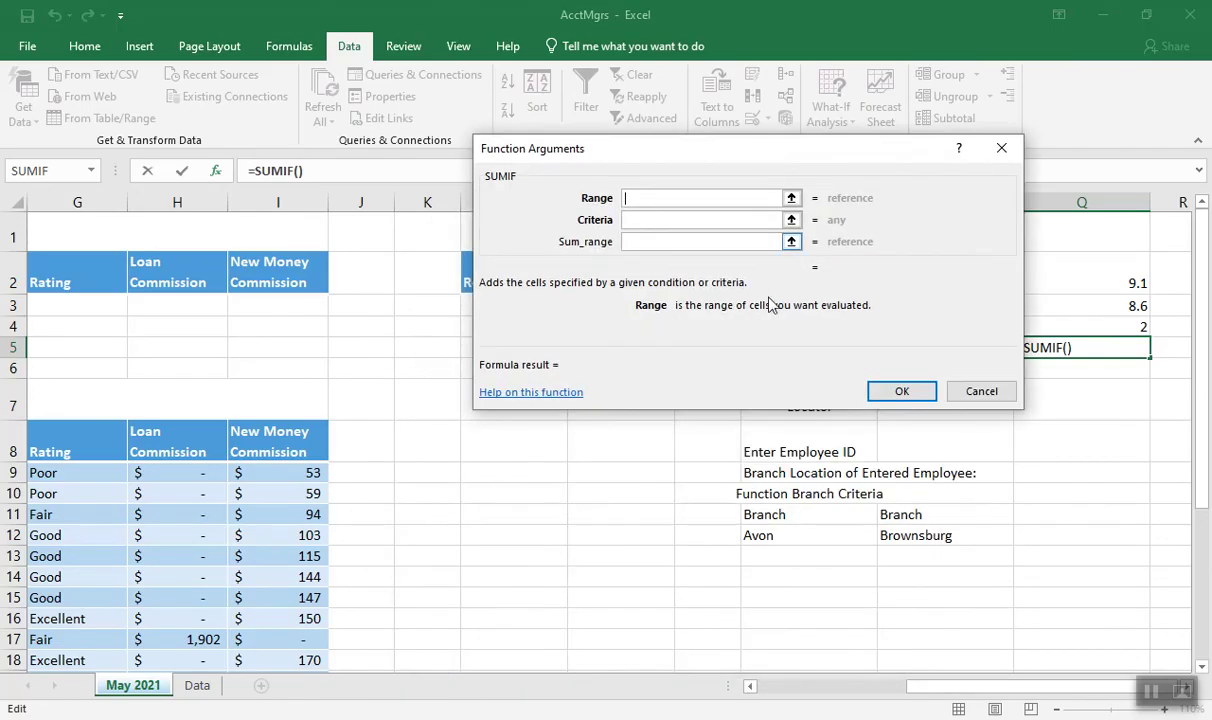
click(762, 688)
click(750, 687)
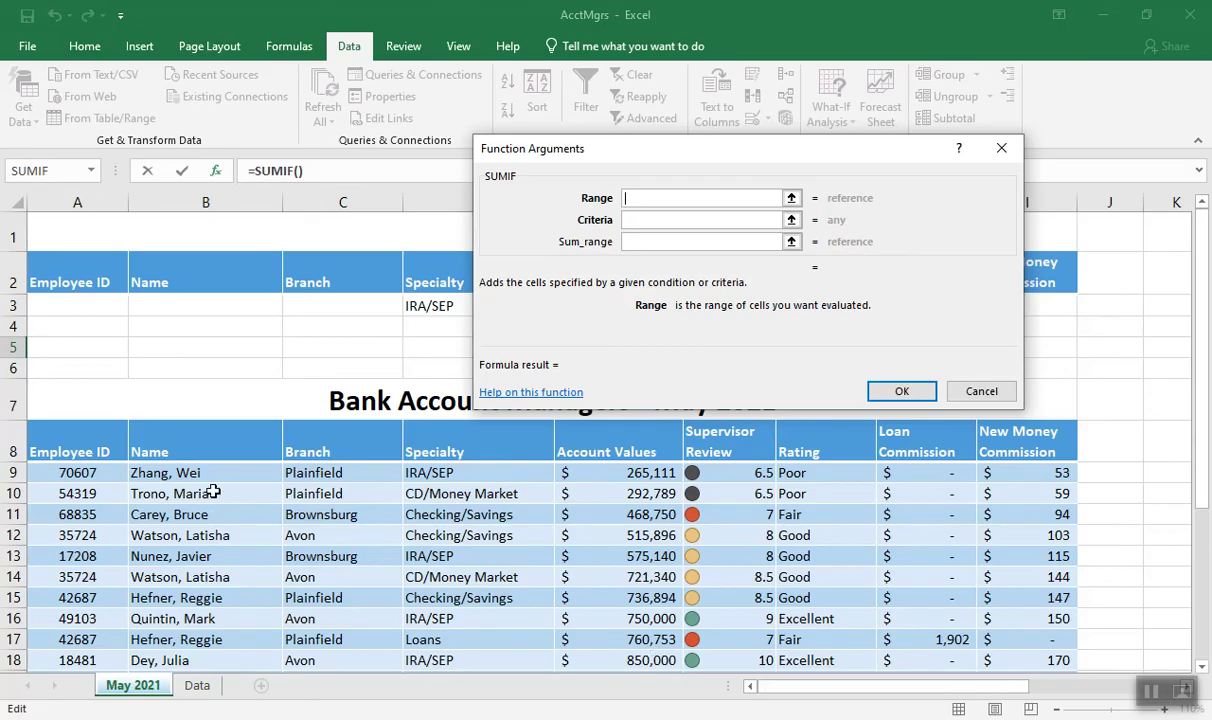
drag(68, 466, 1028, 636)
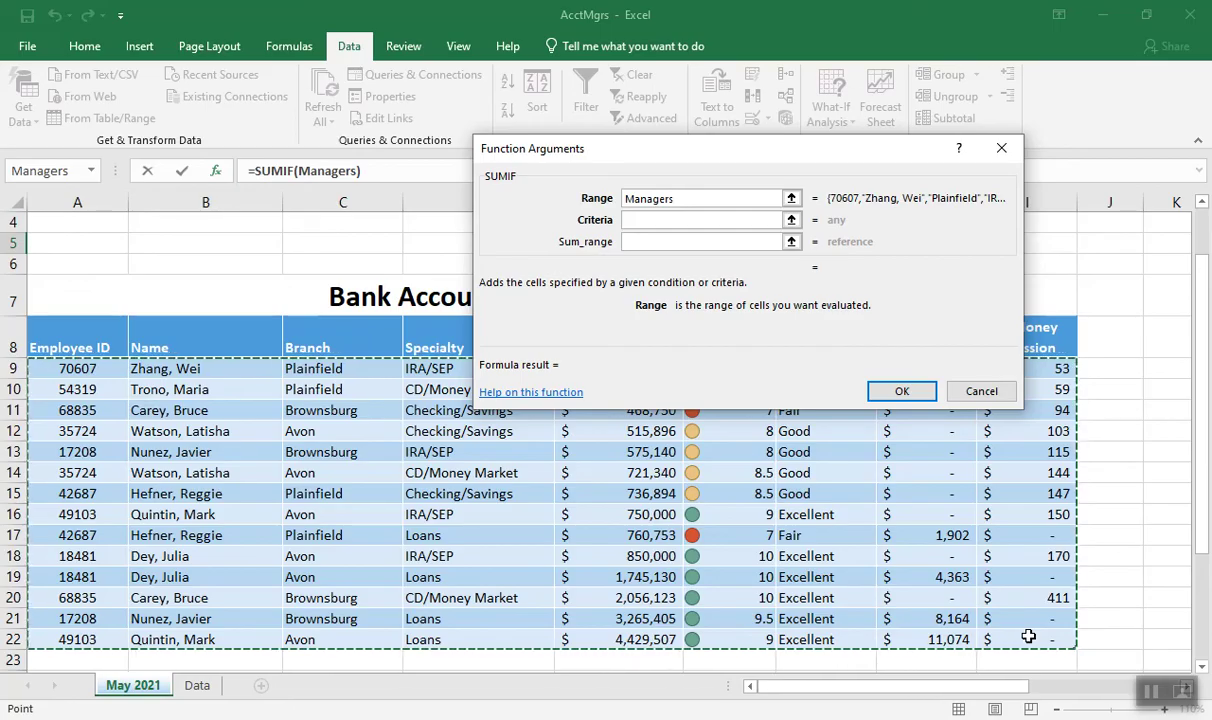
Set the SUMIF criteria to the quoted text "Checking/Savings"
click(642, 221)
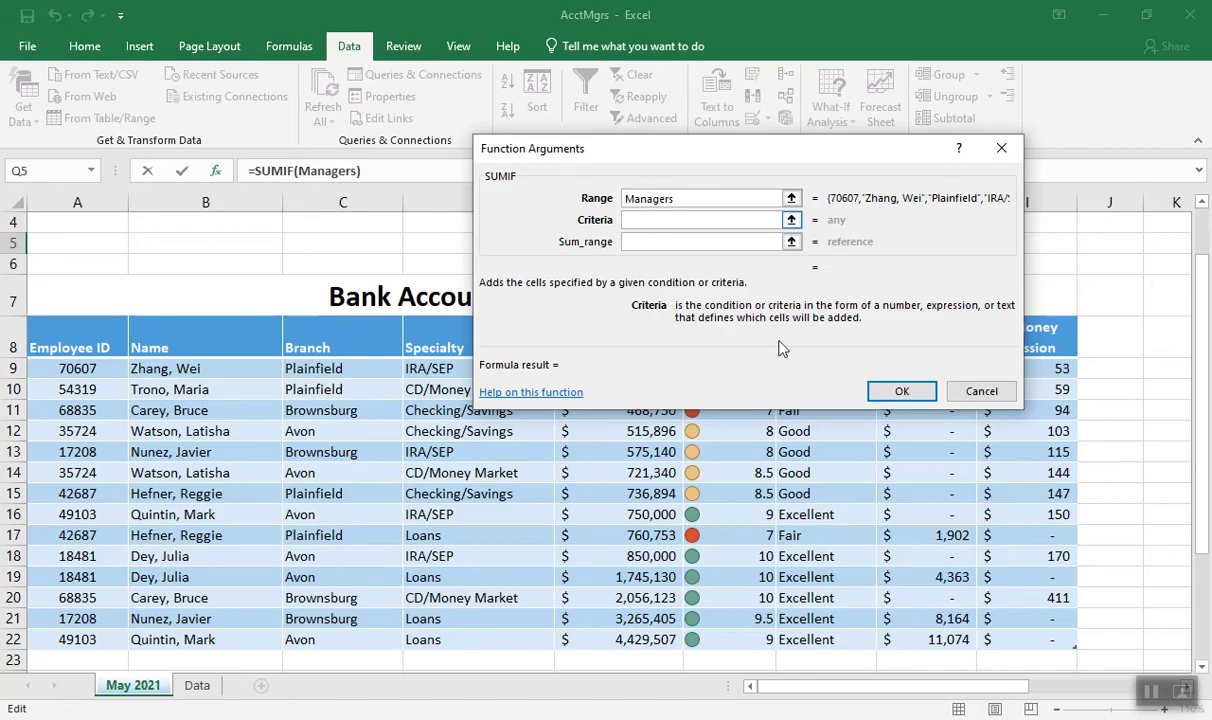
drag(945, 686, 1045, 686)
drag(1201, 490, 1189, 377)
drag(869, 157, 825, 281)
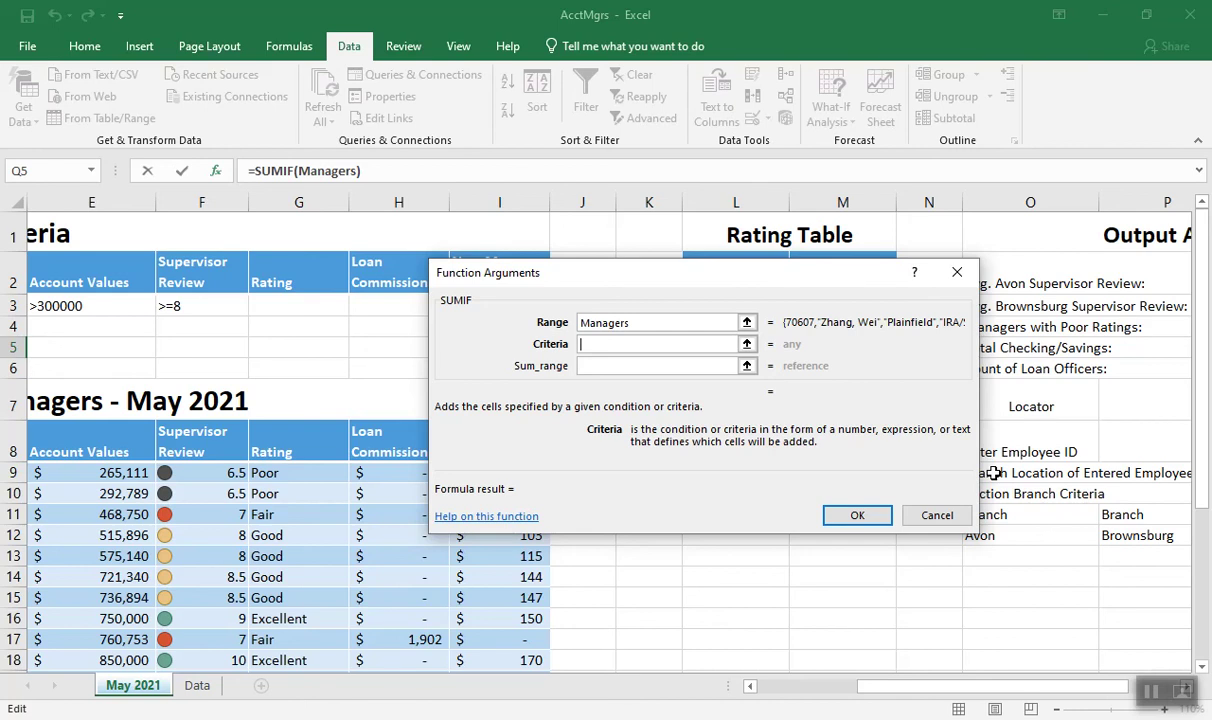
text("Checking/Savings)
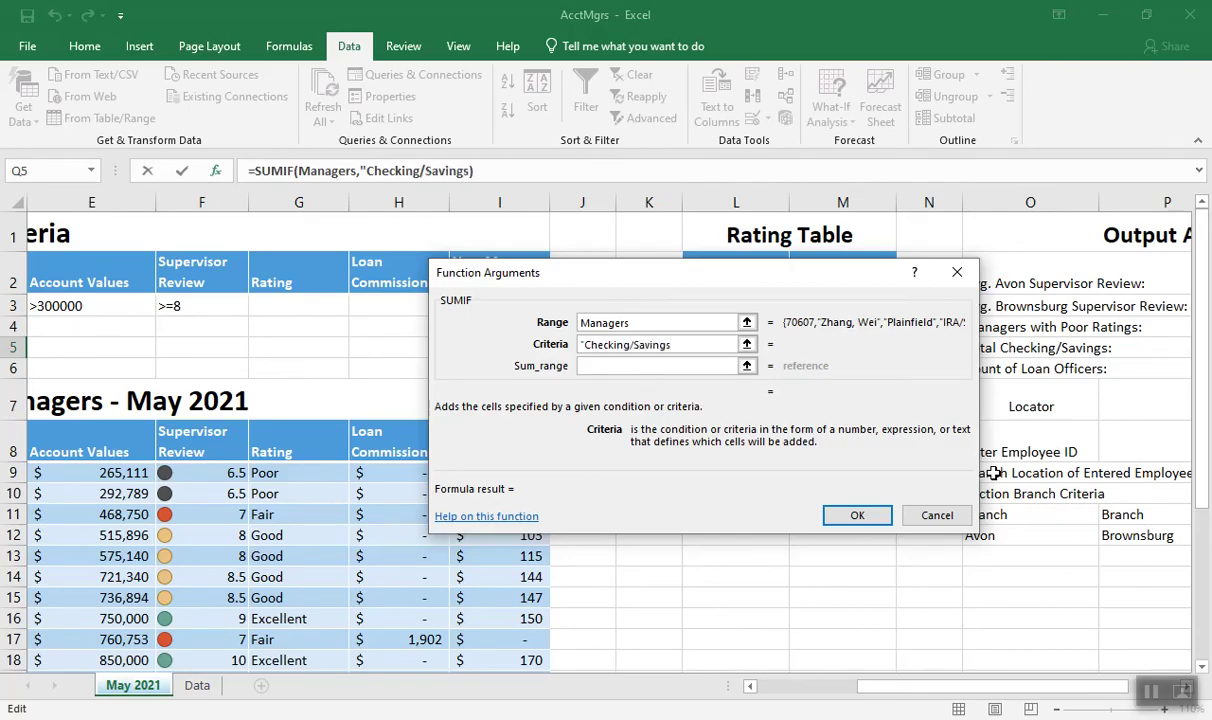
text(")
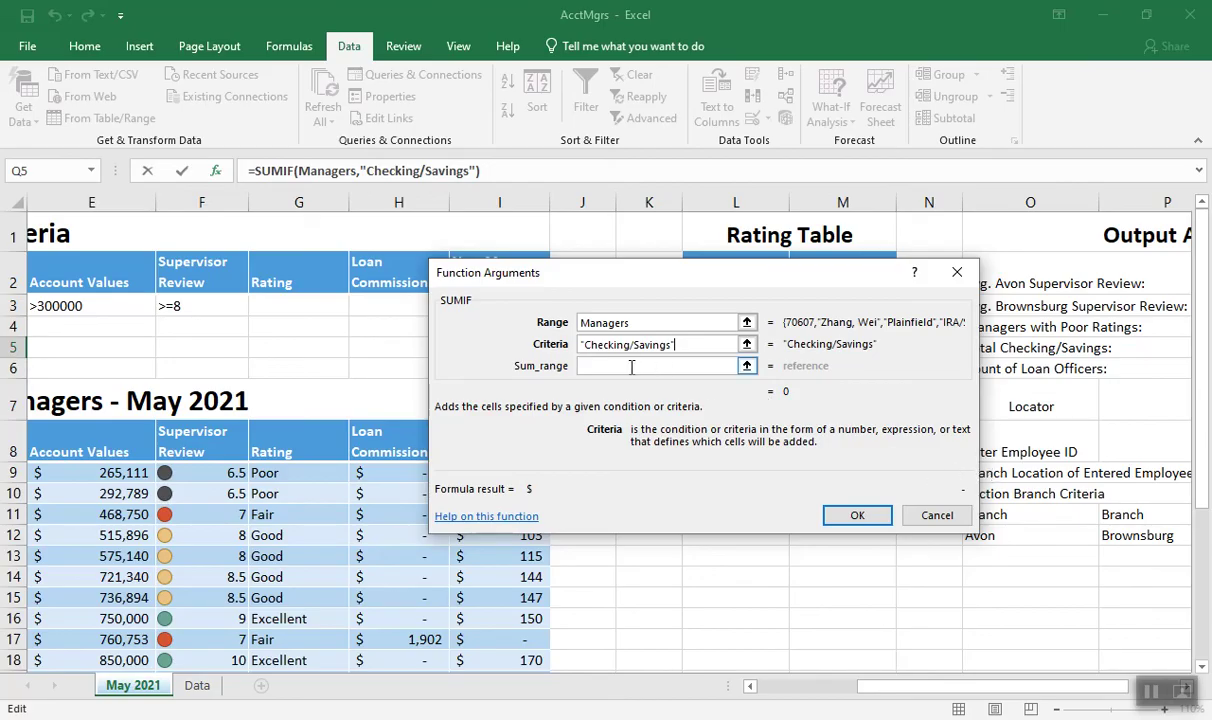
Set the SUMIF sum range to the Account Values data, E9:E22, and complete the formula in Q5
click(593, 365)
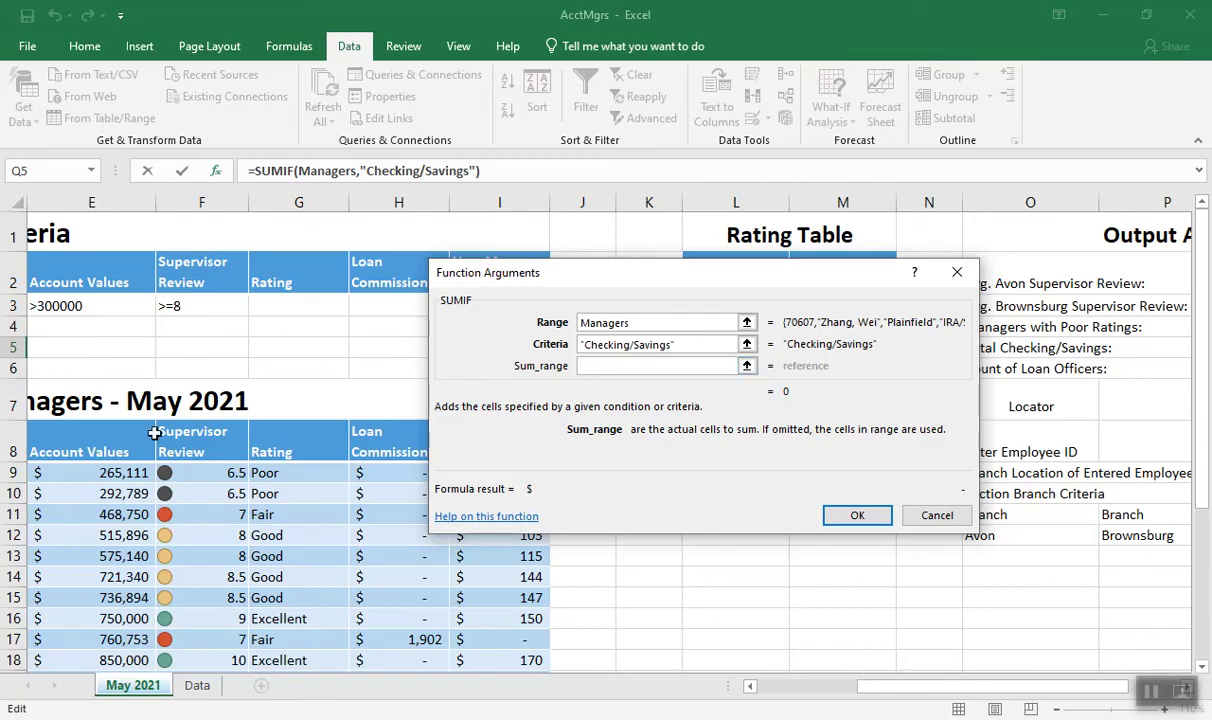
drag(98, 472, 50, 640)
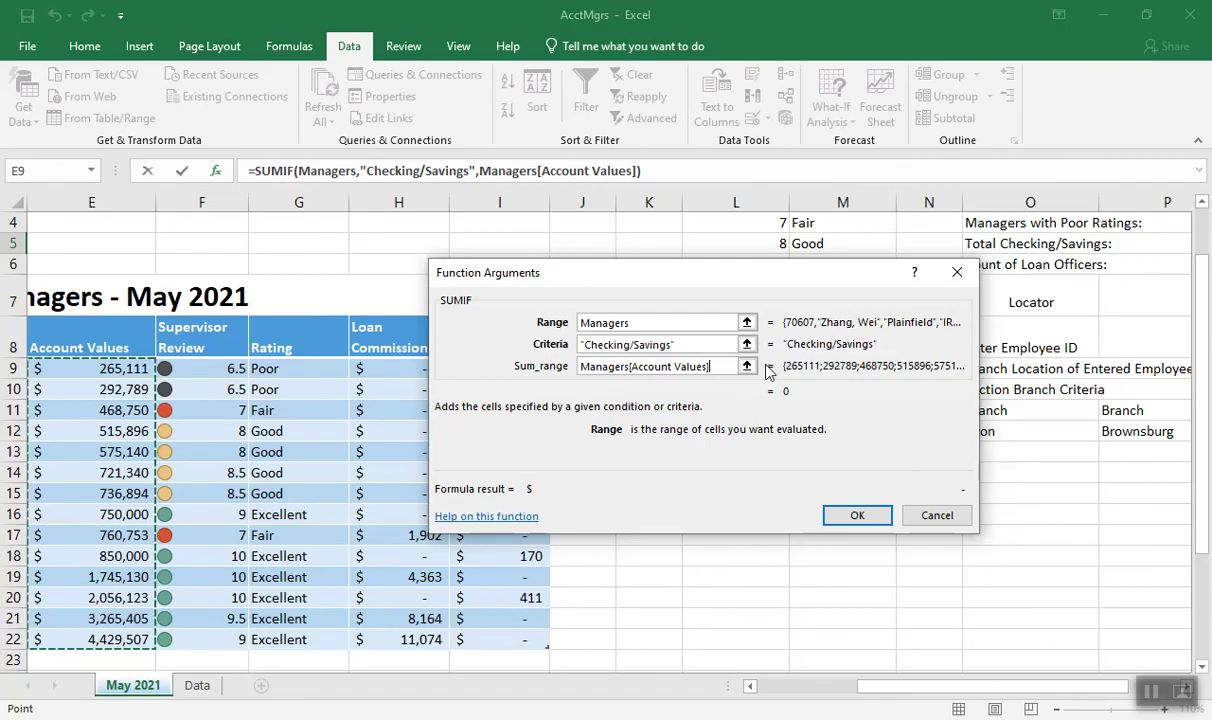
click(857, 514)
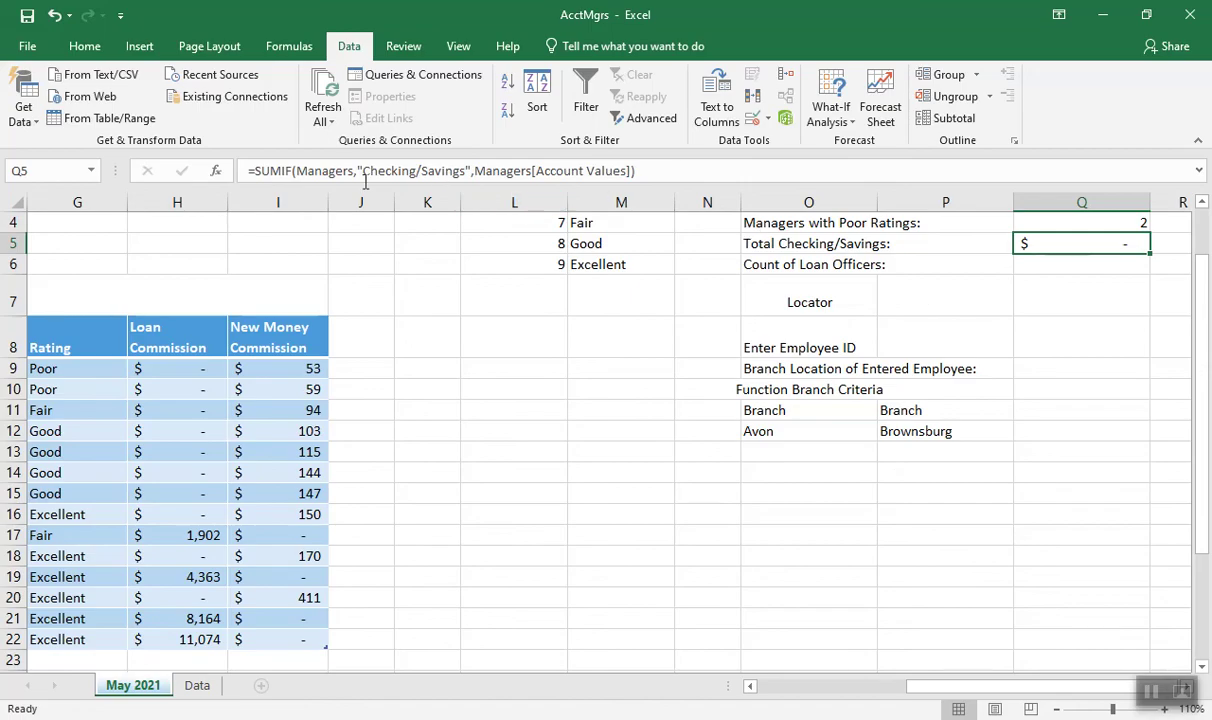
Edit the SUMIF in Q5 so its range is the Managers table's Specialty data, D9:D22
click(215, 171)
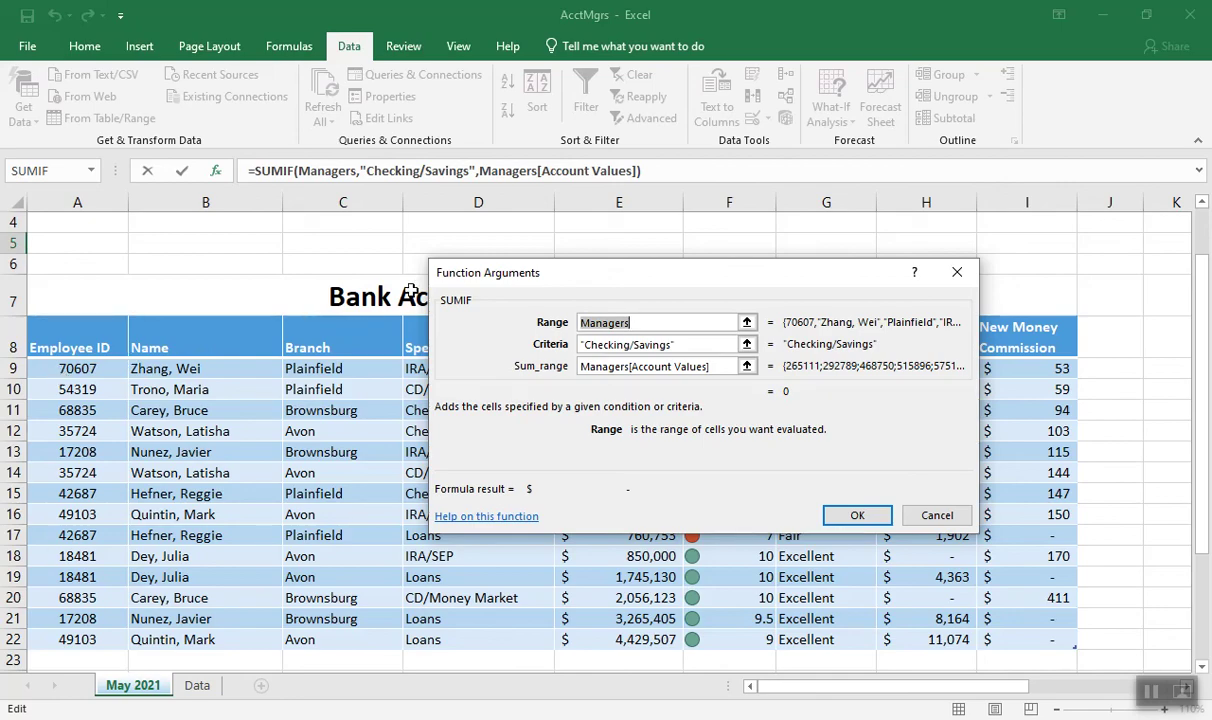
drag(575, 285, 697, 225)
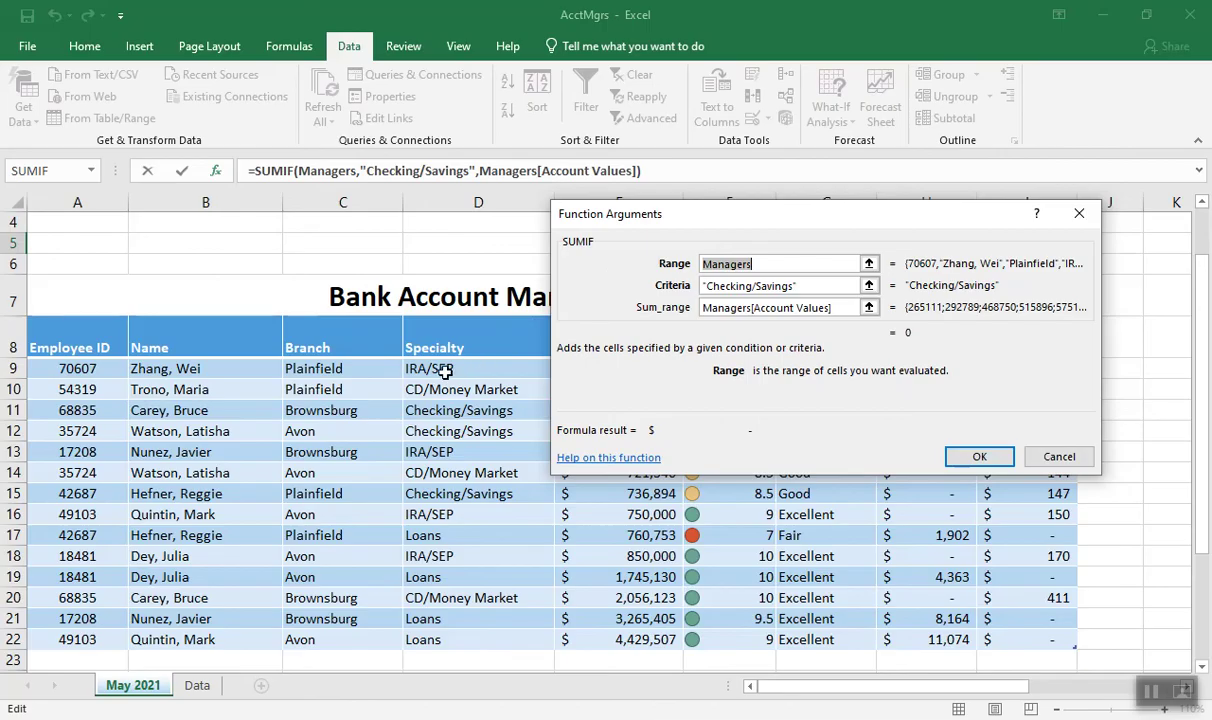
drag(441, 368, 428, 638)
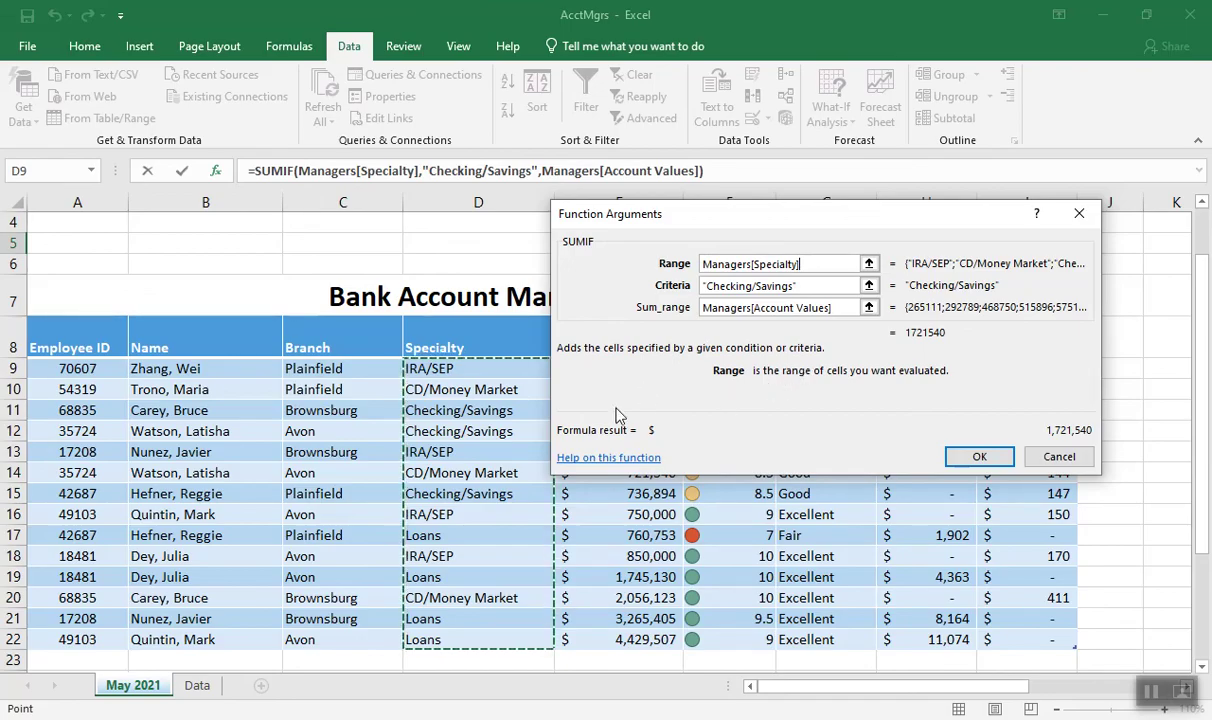
click(967, 459)
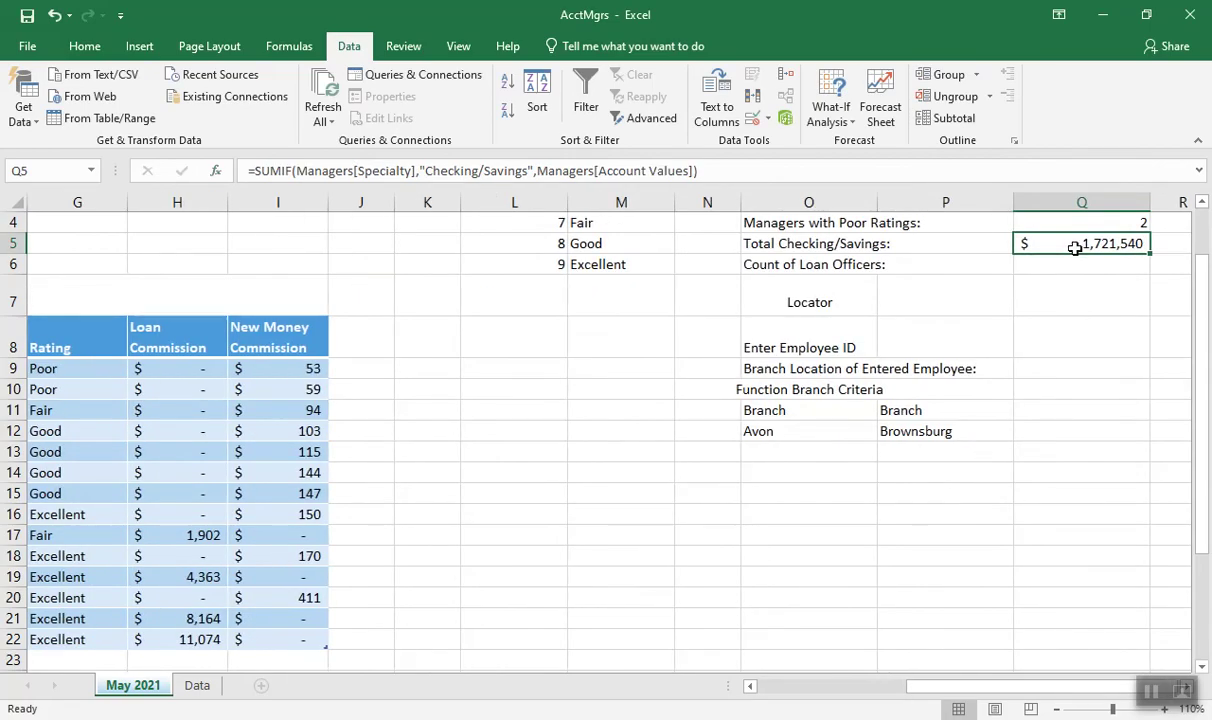